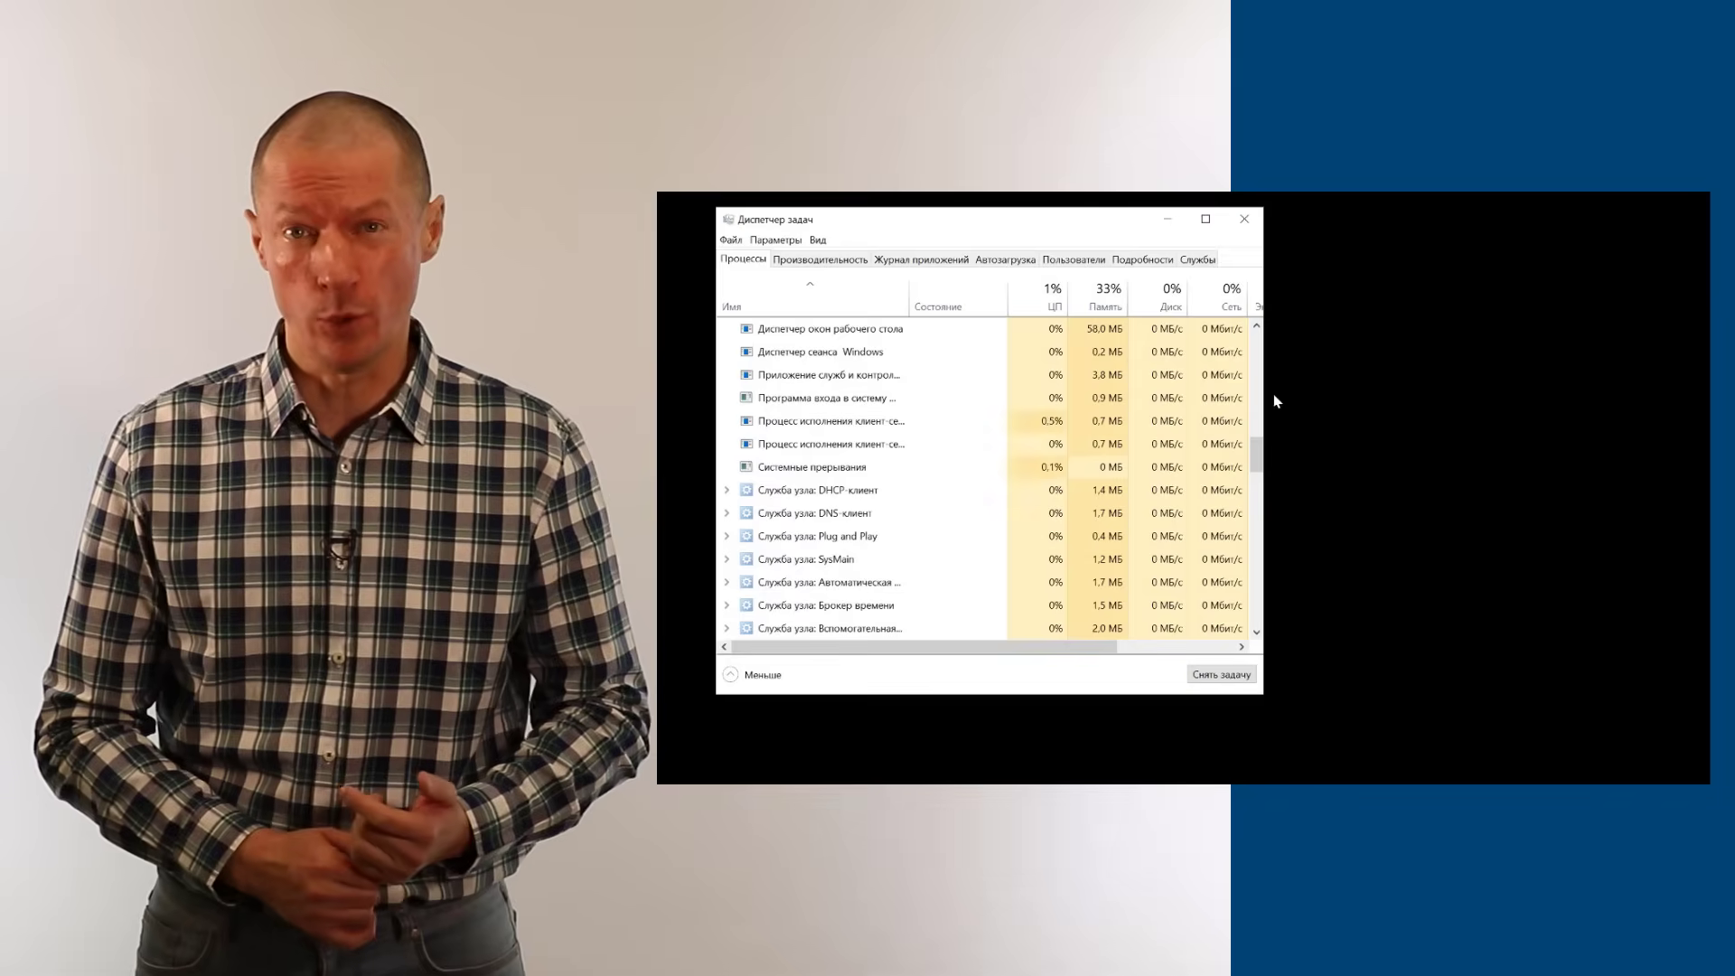
# Step: Reopen Task Manager, run explorer.exe as a new task to restore the desktop, and close Task Manager
pyautogui.hotkey('alt', 'F4')
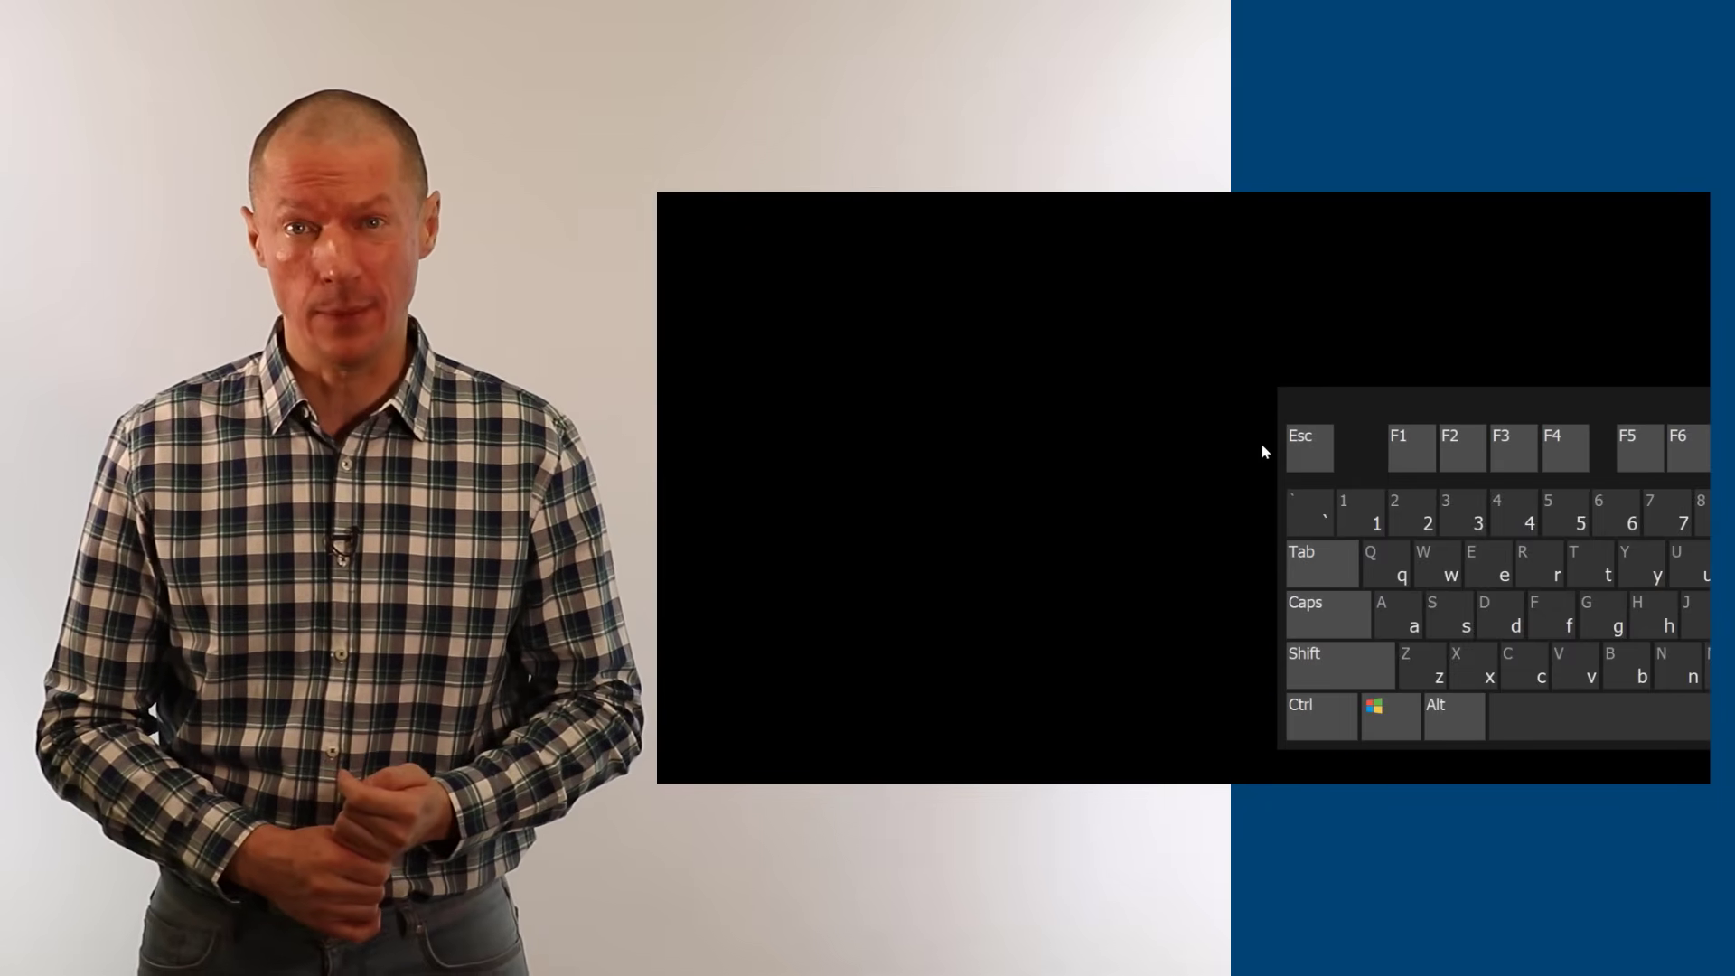
pyautogui.hotkey('ctrl', 'shift', 'Escape')
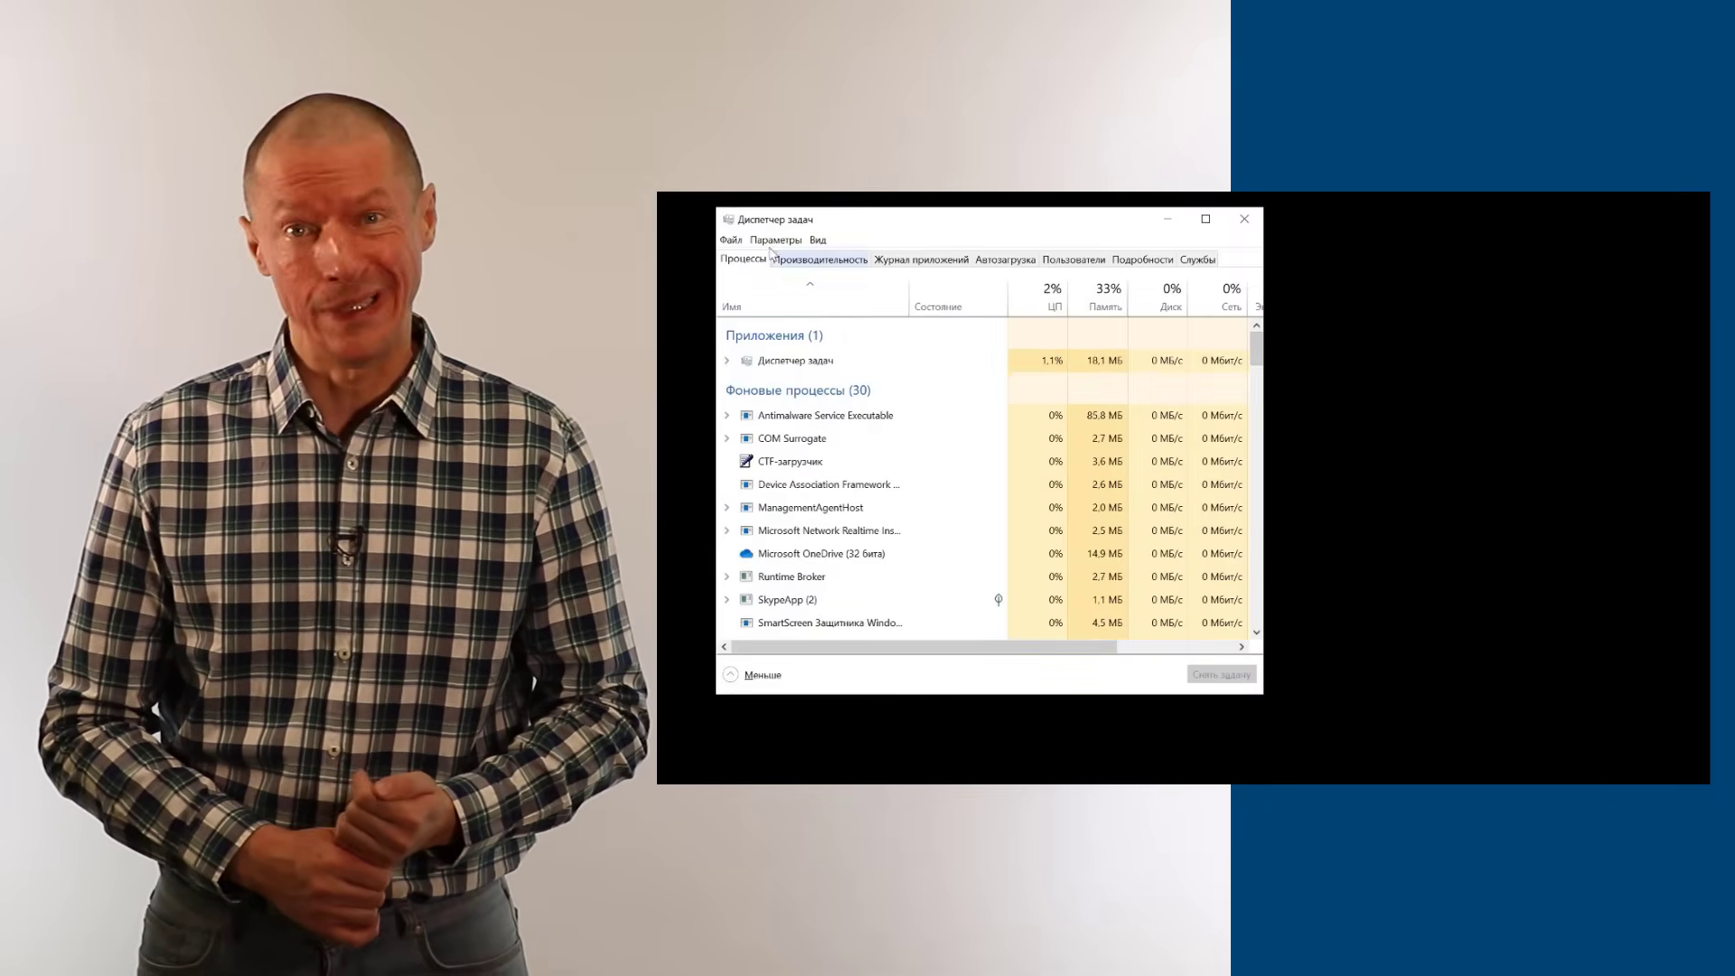
pyautogui.click(730, 239)
pyautogui.click(777, 254)
pyautogui.write('explorer.exe')
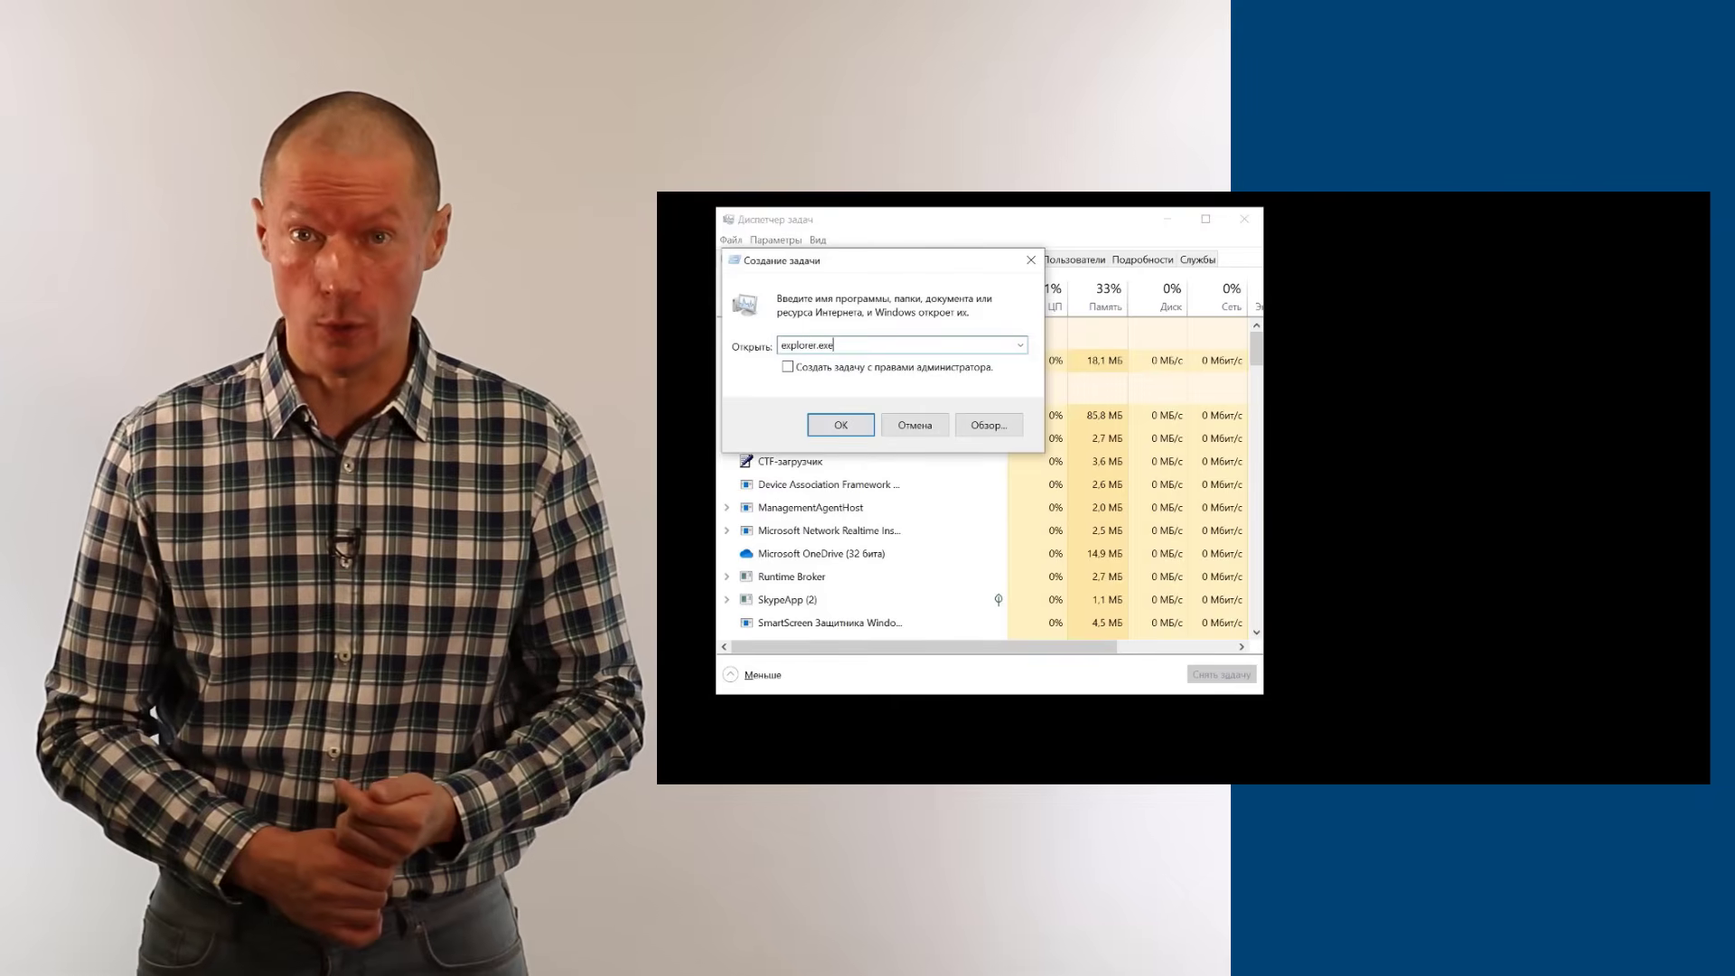
pyautogui.press('Return')
pyautogui.hotkey('alt', 'F4')
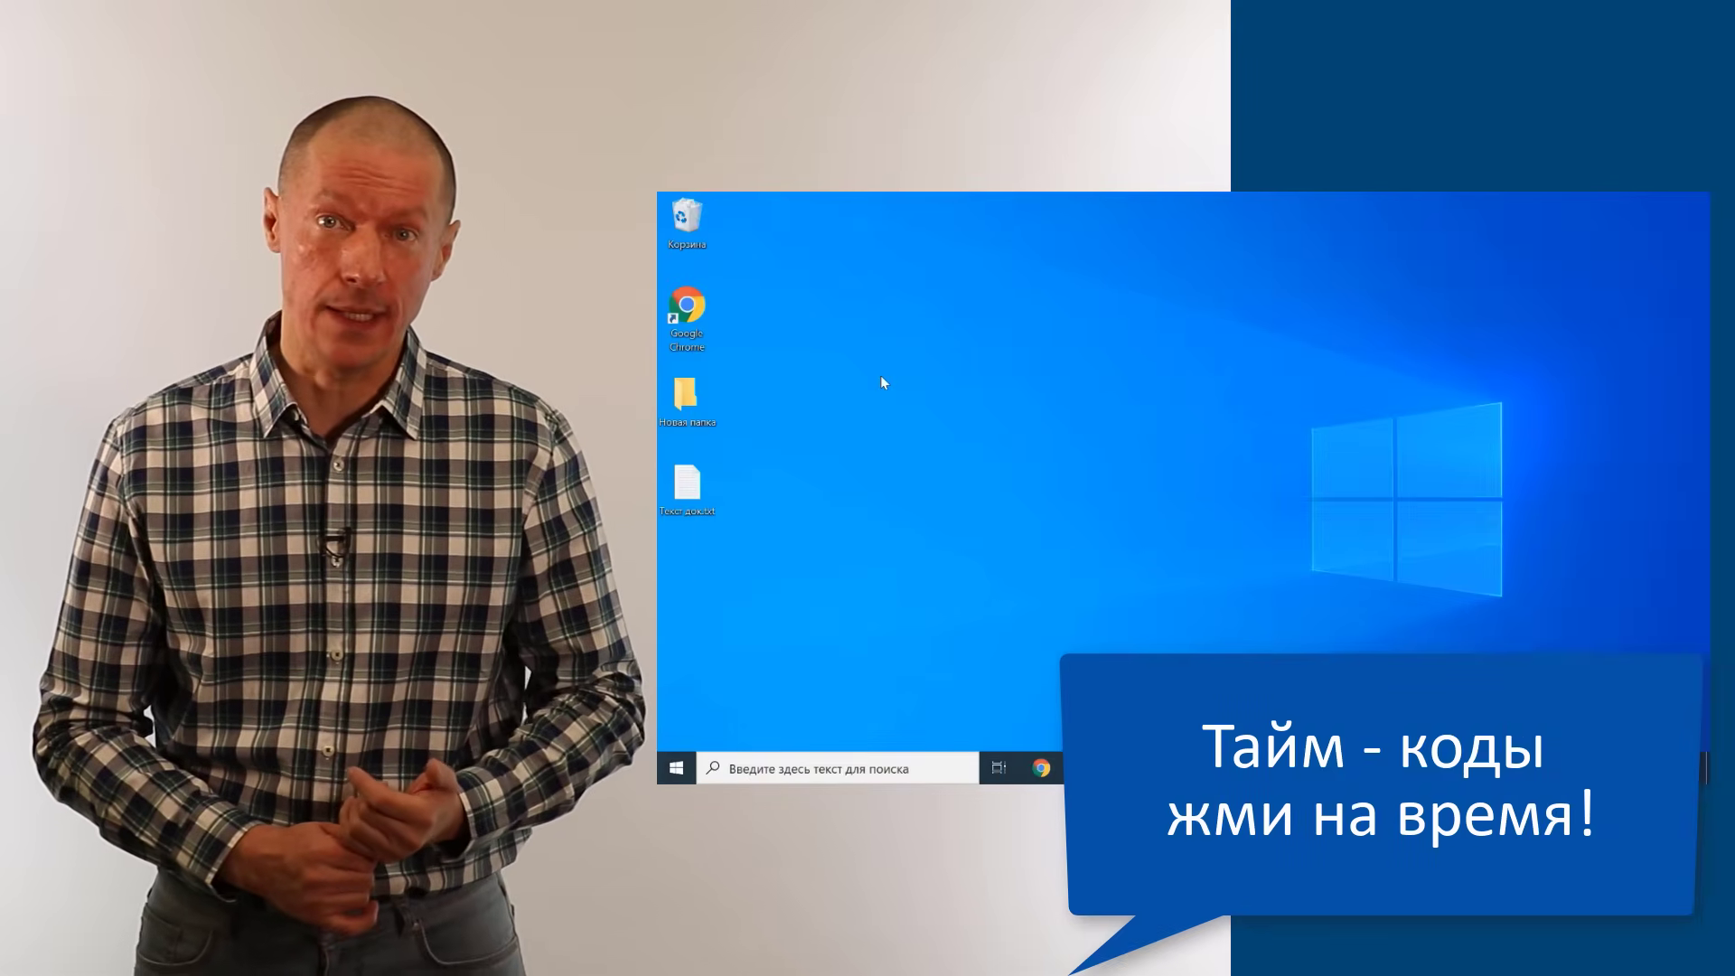
pyautogui.rightClick(882, 376)
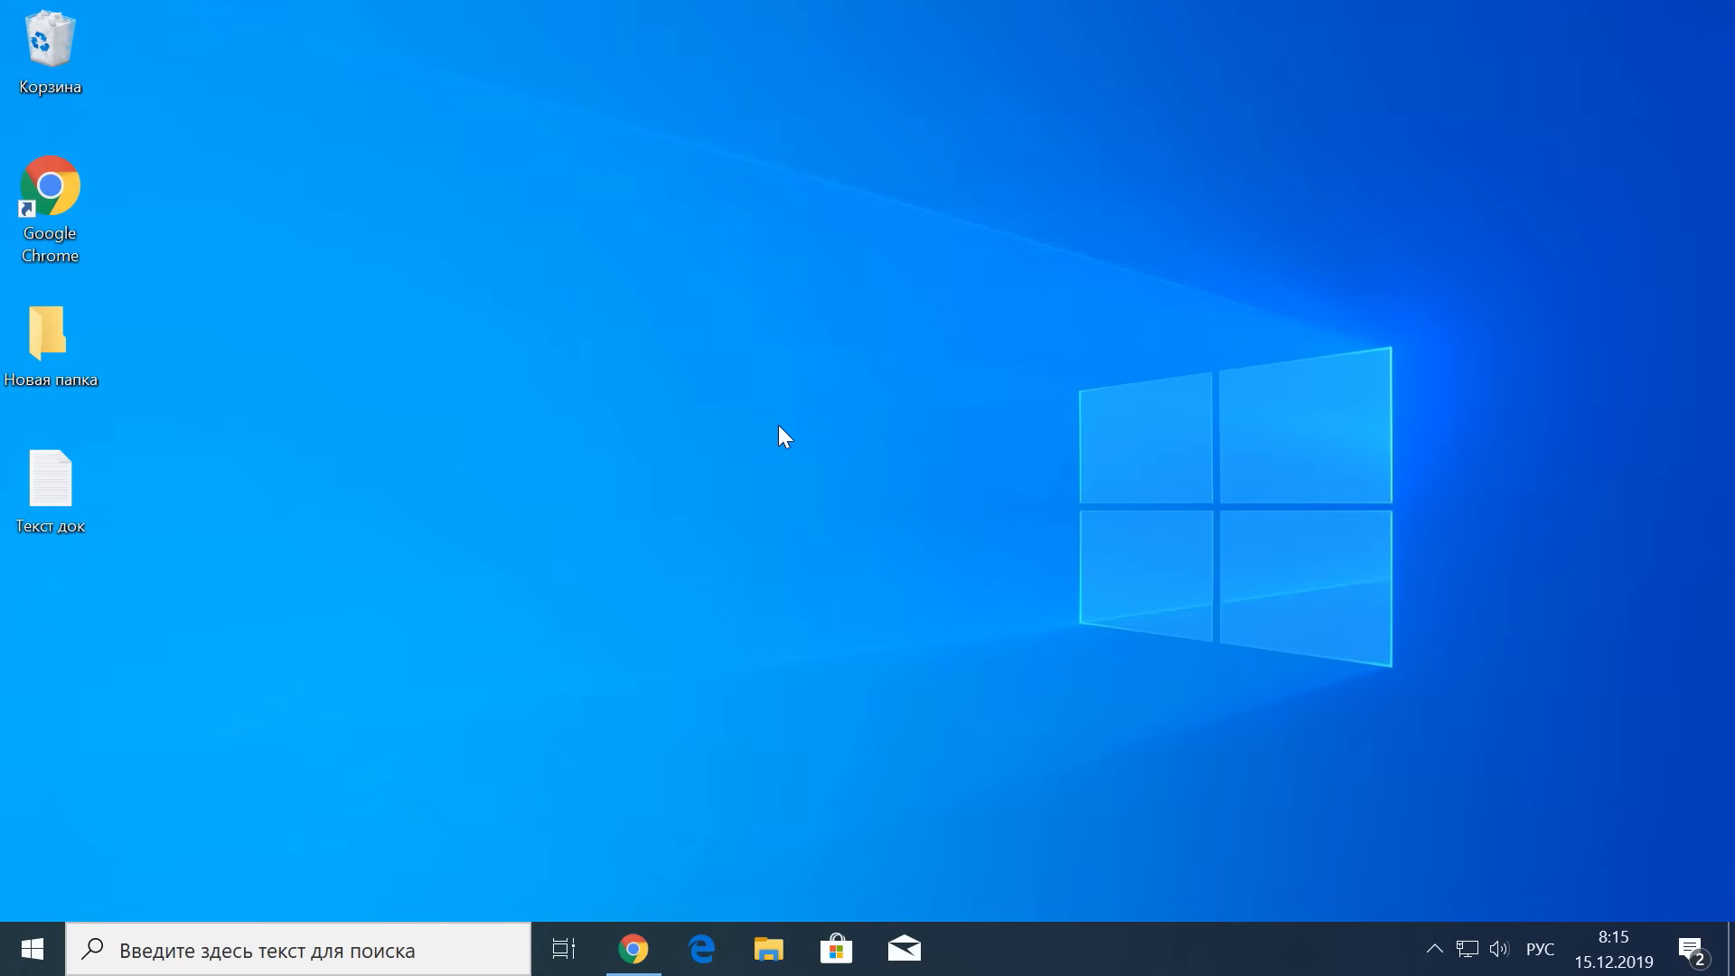
# Step: Search Windows for regedit
pyautogui.press('super')
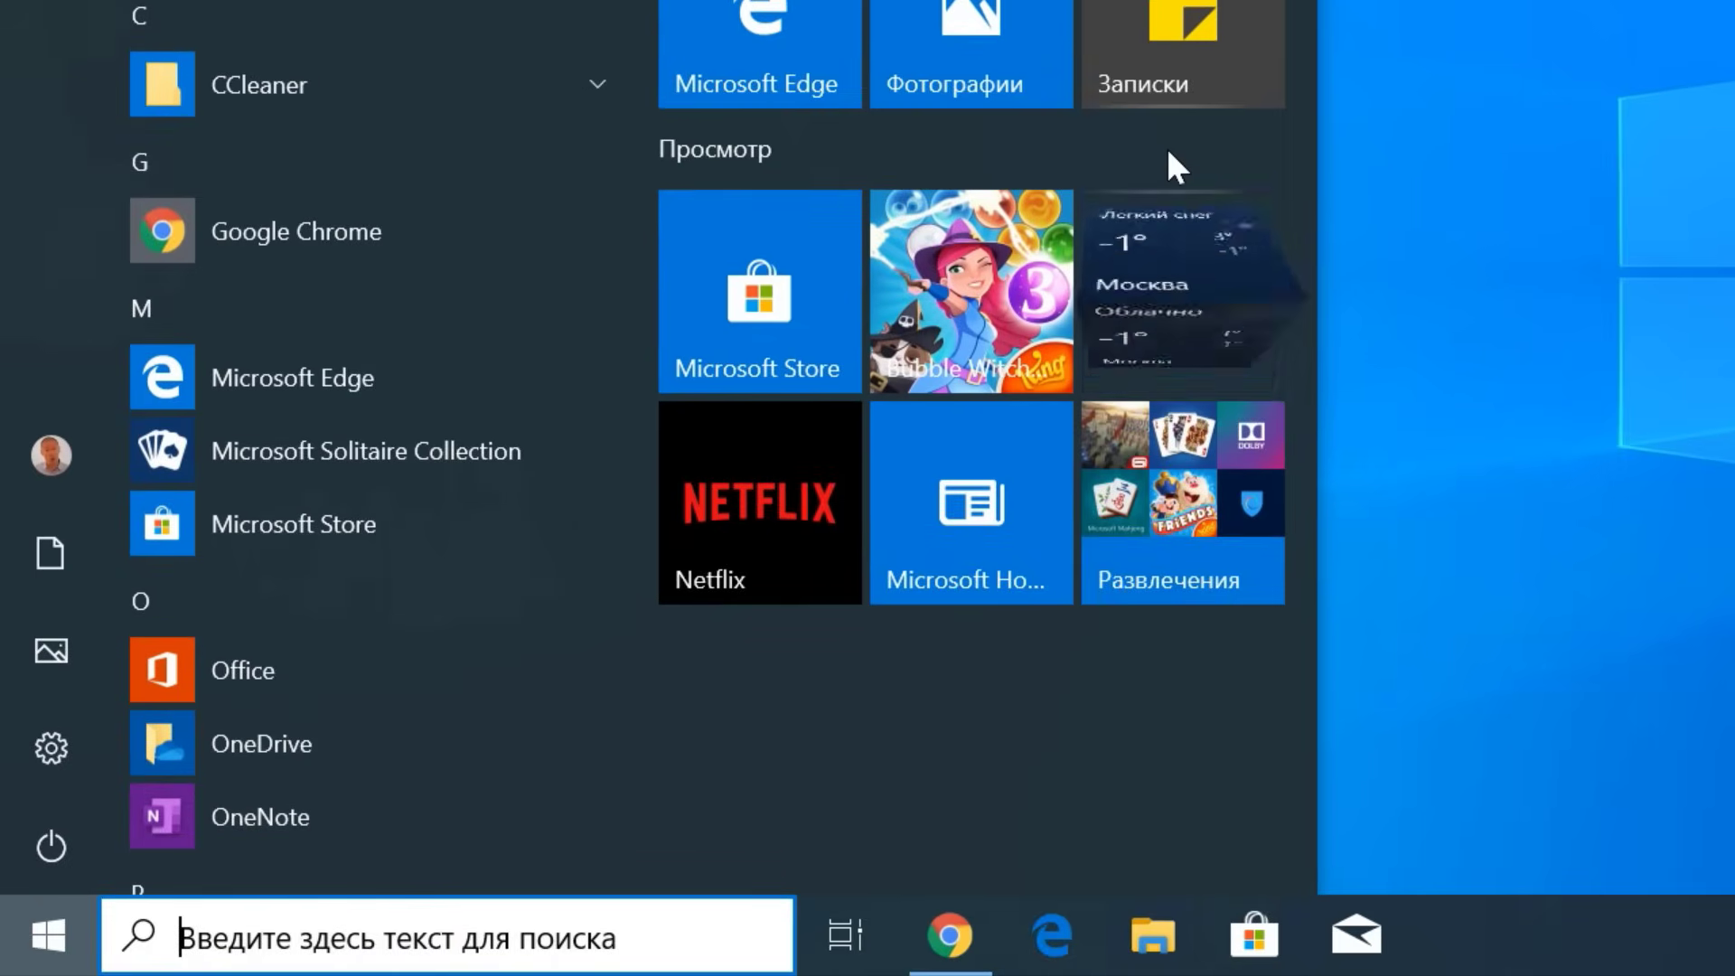
pyautogui.write('regedit')
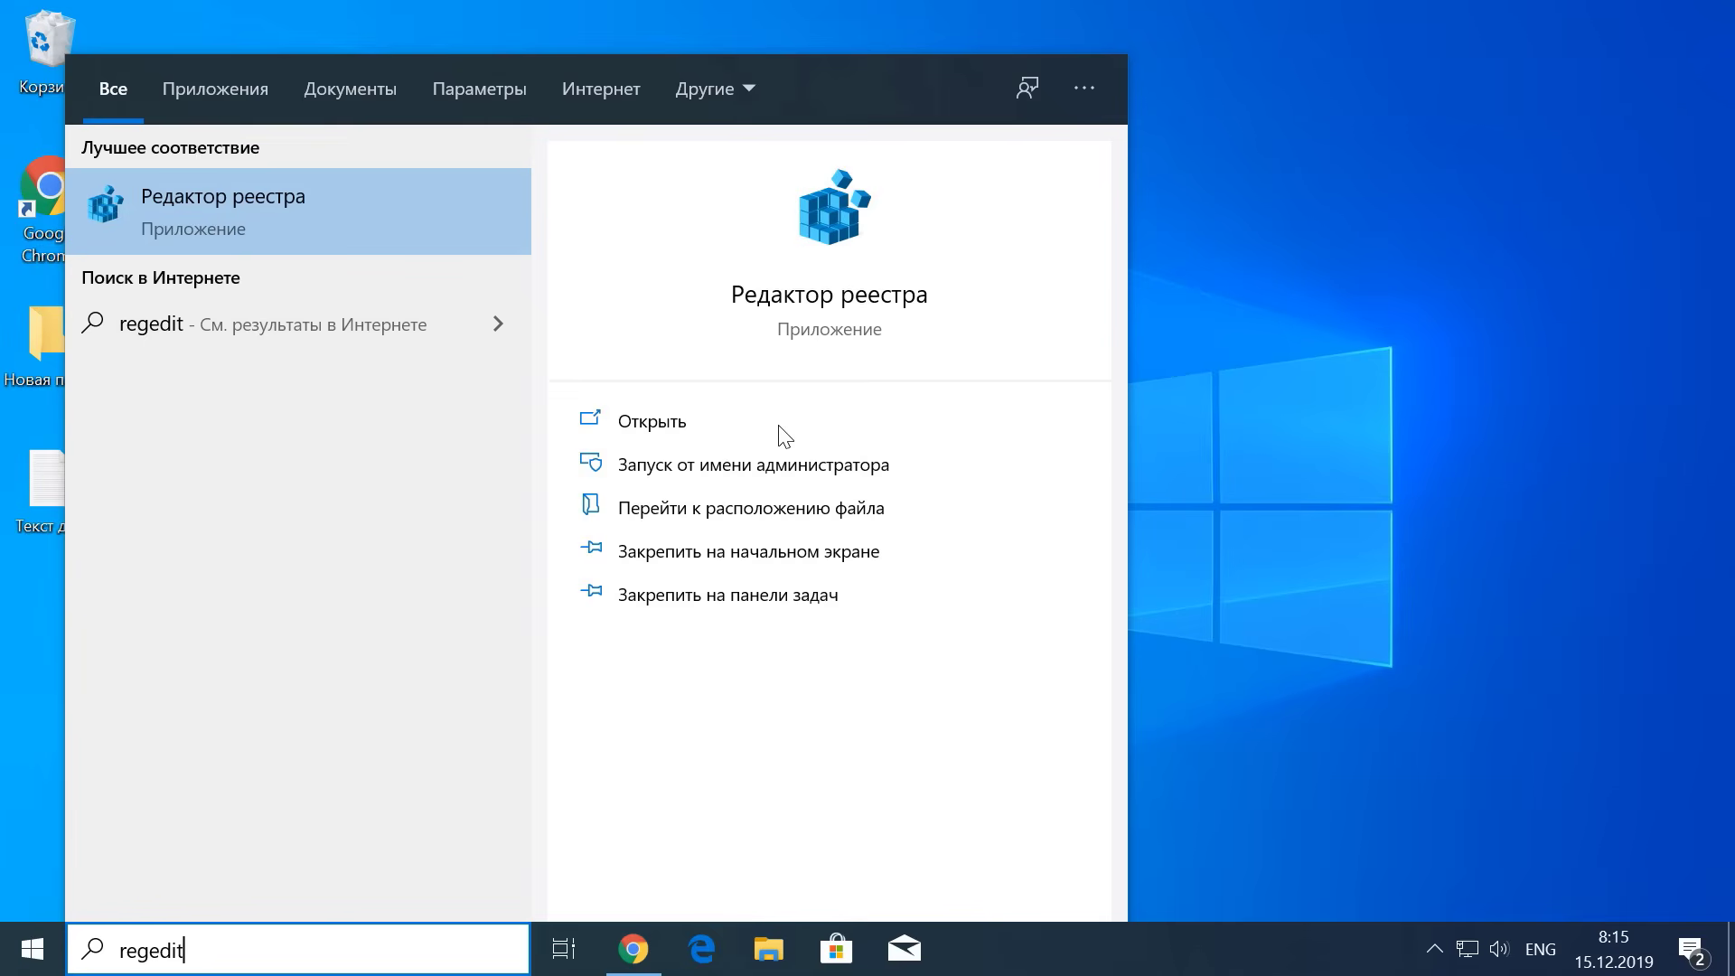
pyautogui.click(784, 430)
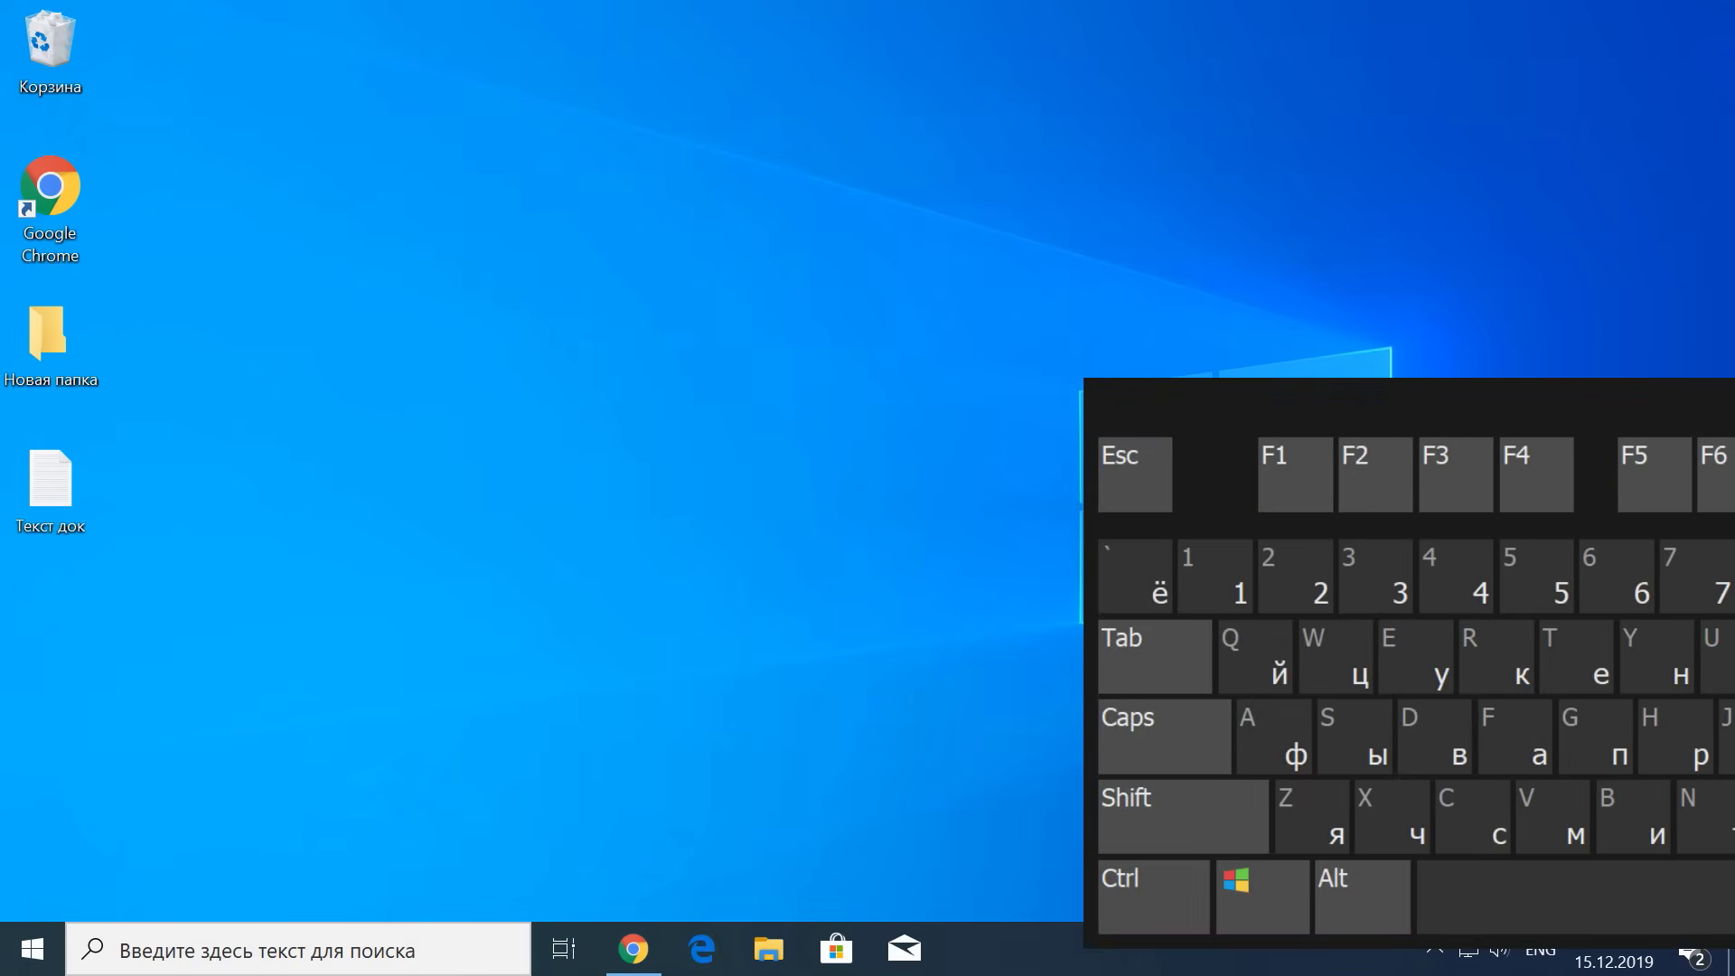
# Step: Open the Registry Editor with the Run command regedit and enlarge its window beside the desktop icons
pyautogui.press('super')
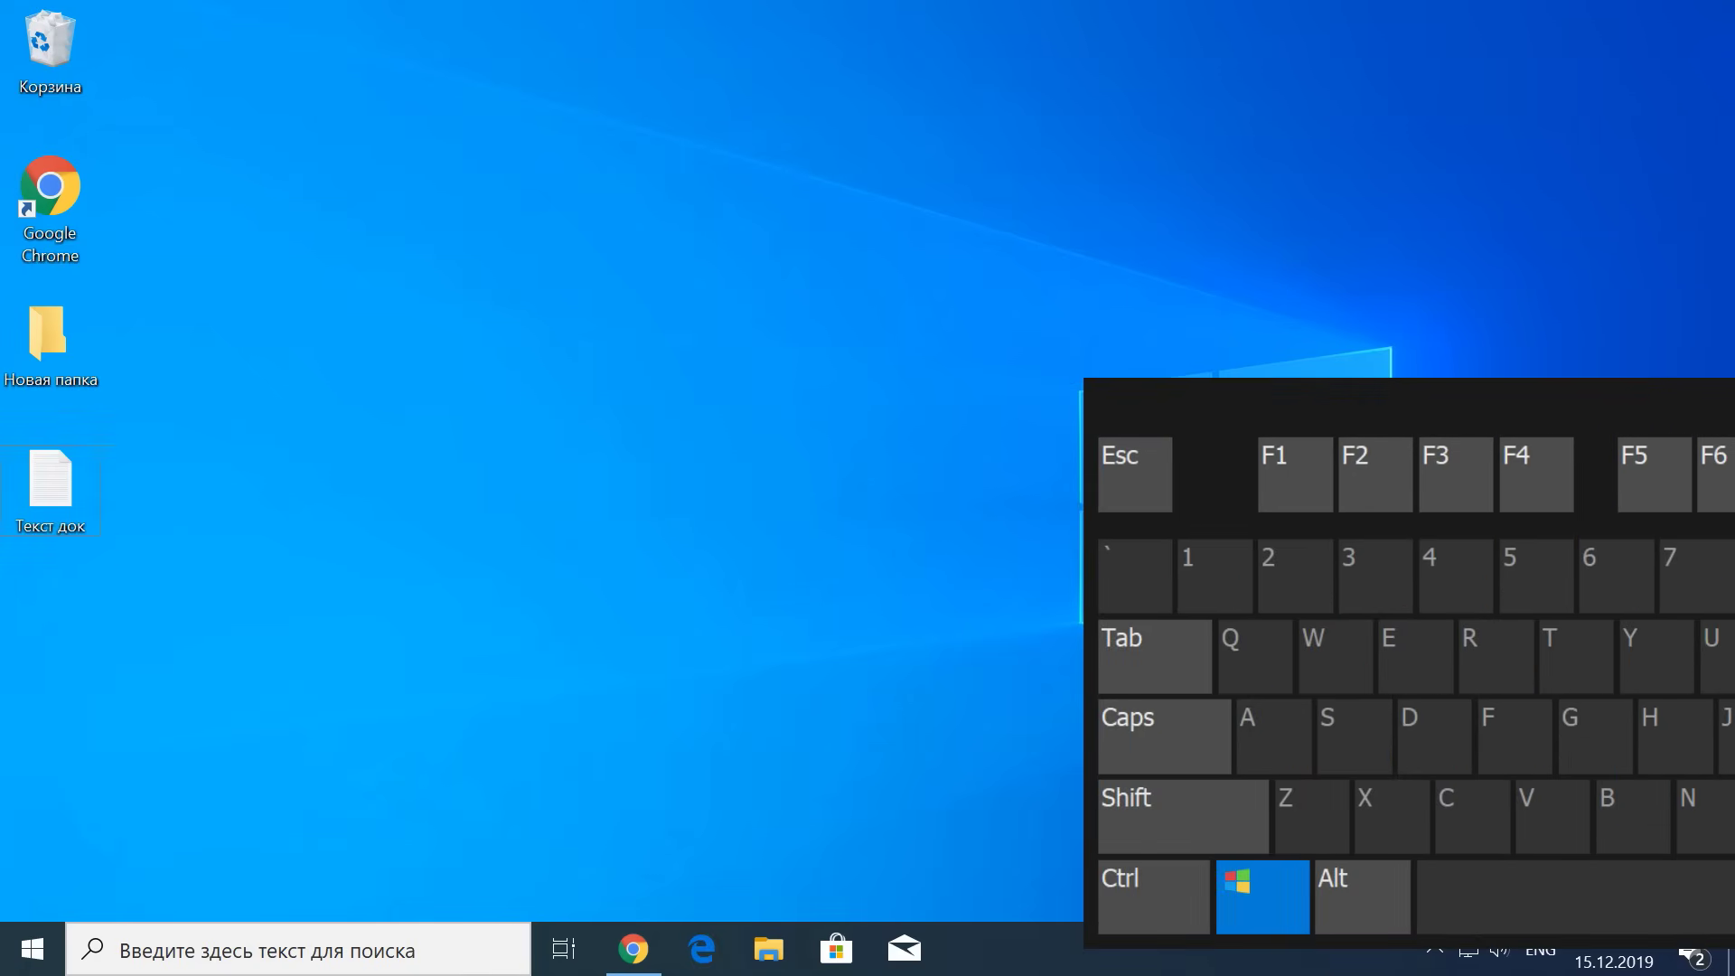
pyautogui.press('super+r')
pyautogui.write('reg')
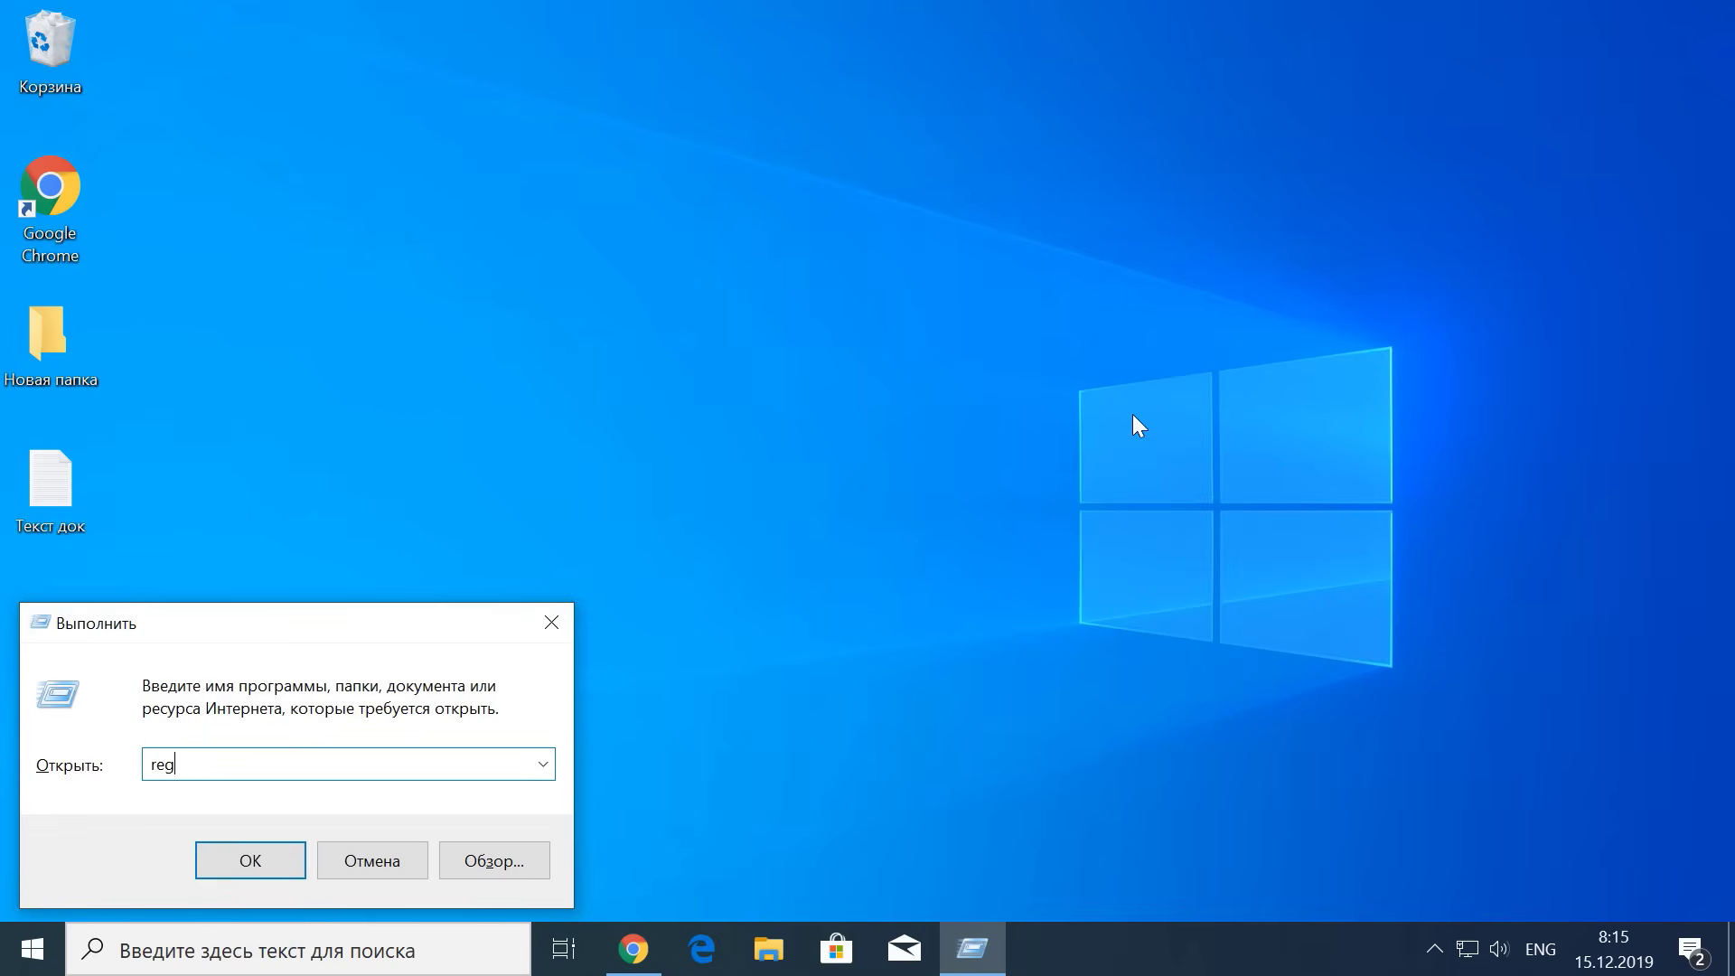
pyautogui.write('edit')
pyautogui.press('Return')
pyautogui.click(777, 641)
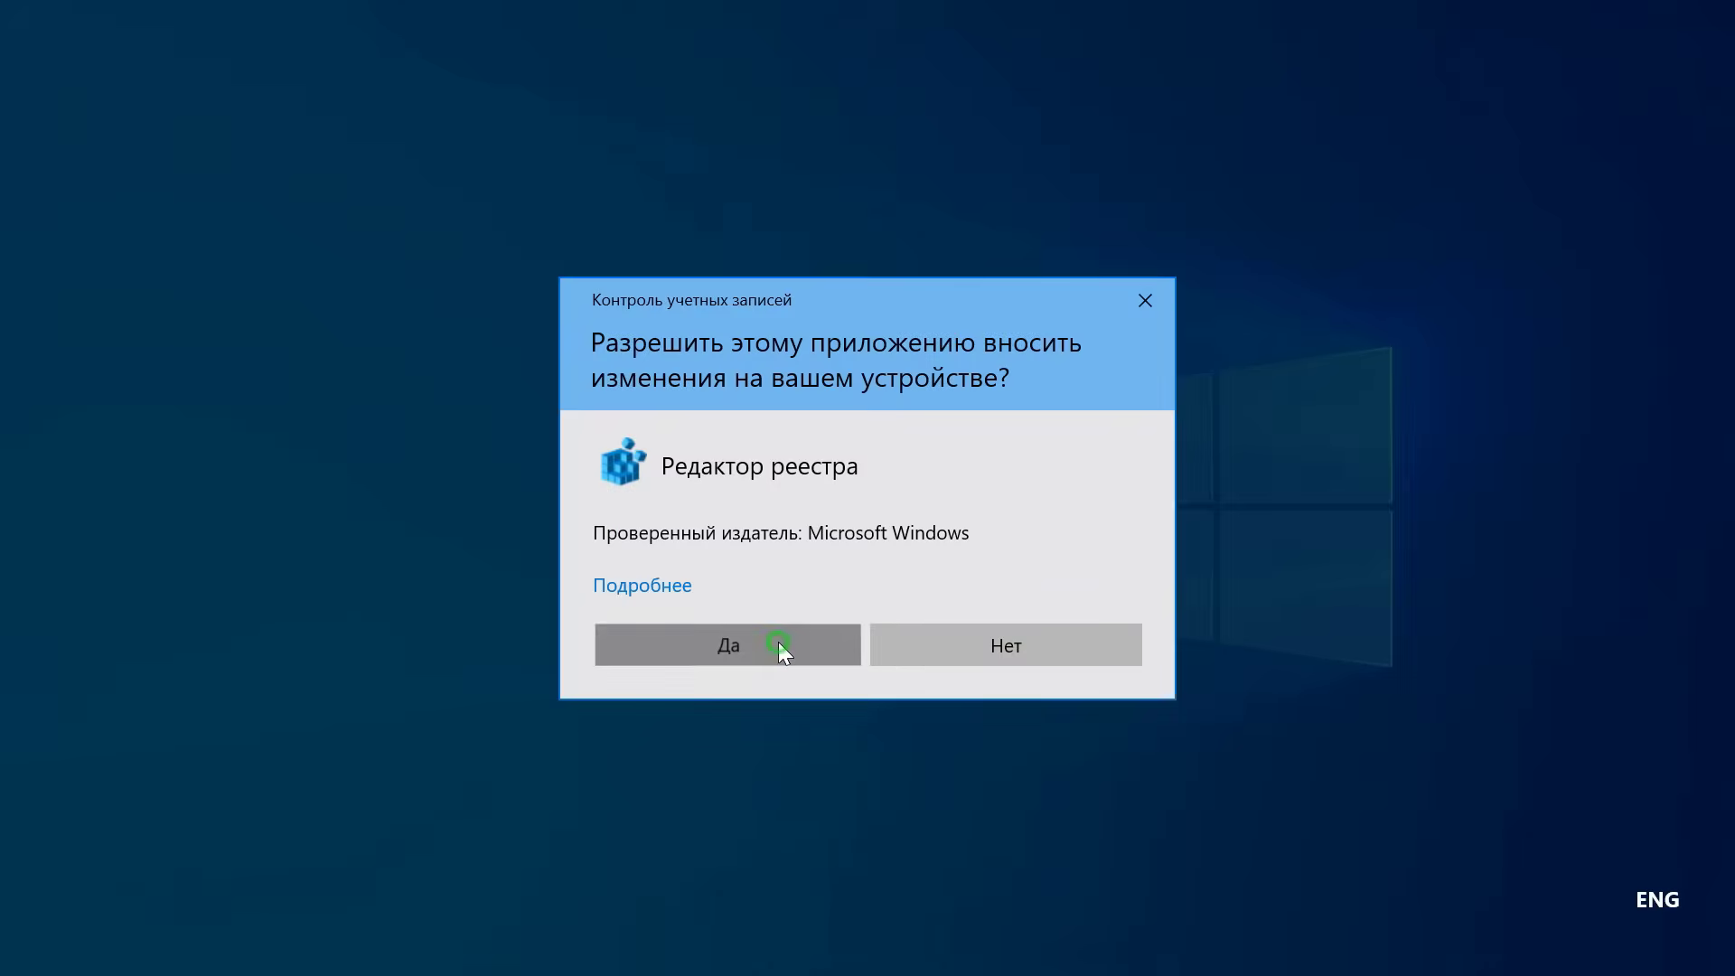
pyautogui.moveTo(1045, 691); pyautogui.dragTo(1073, 905)
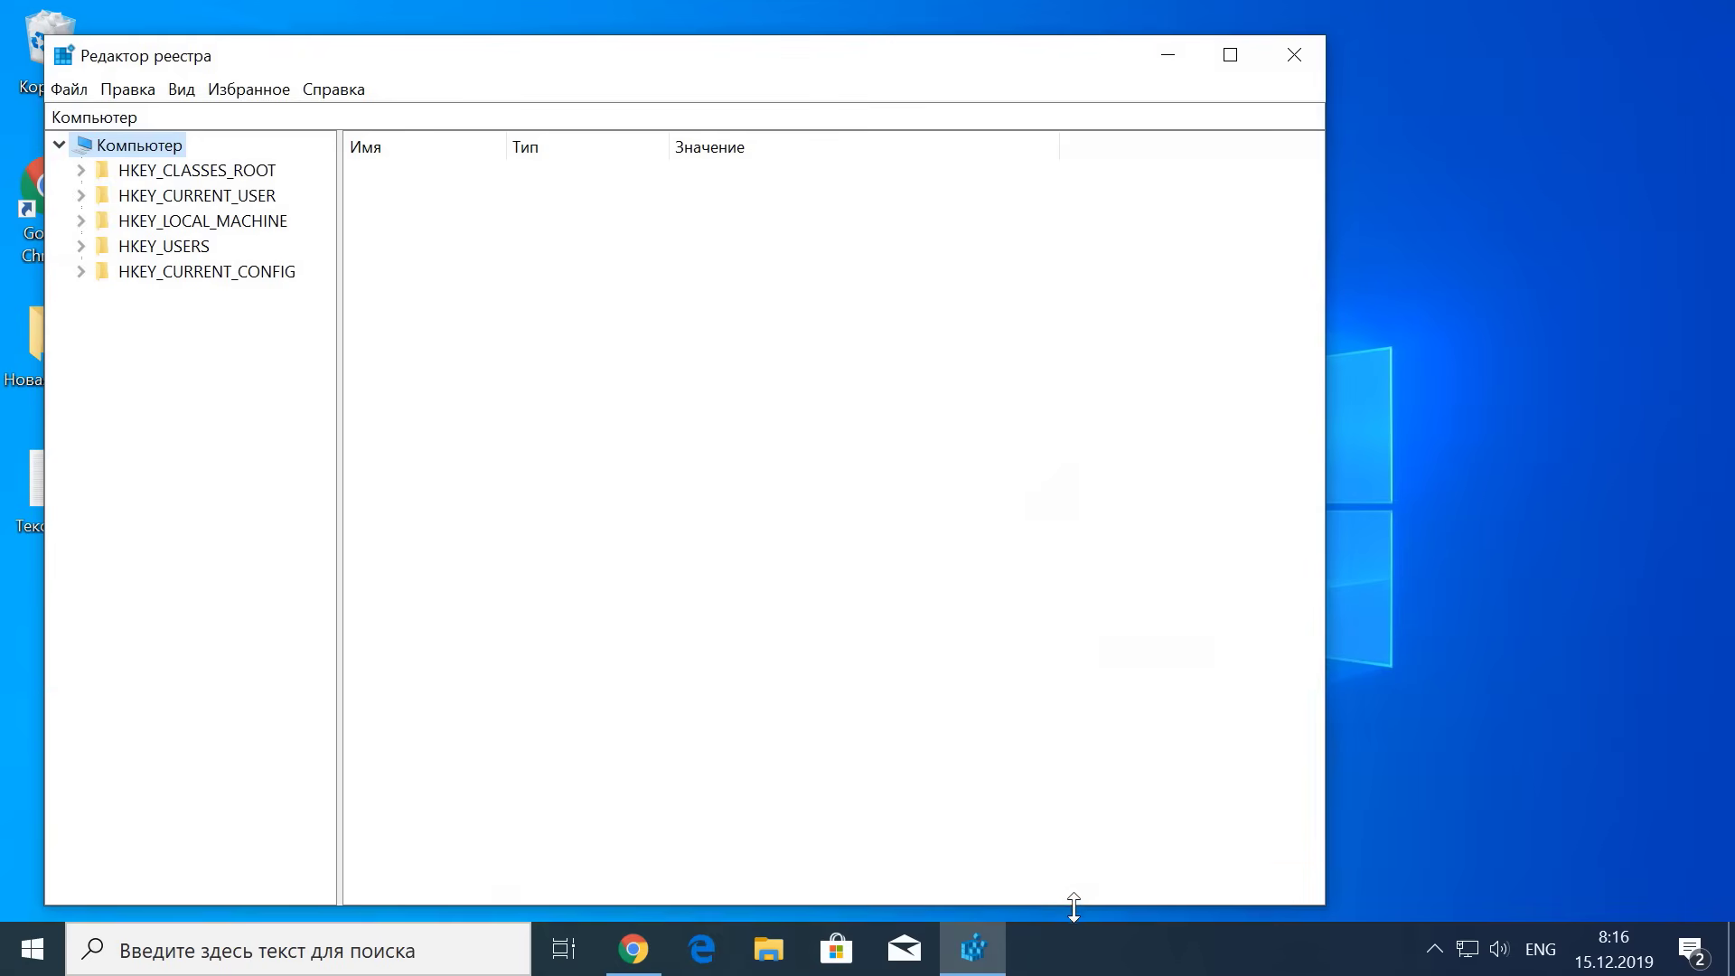
pyautogui.moveTo(628, 65); pyautogui.dragTo(706, 42)
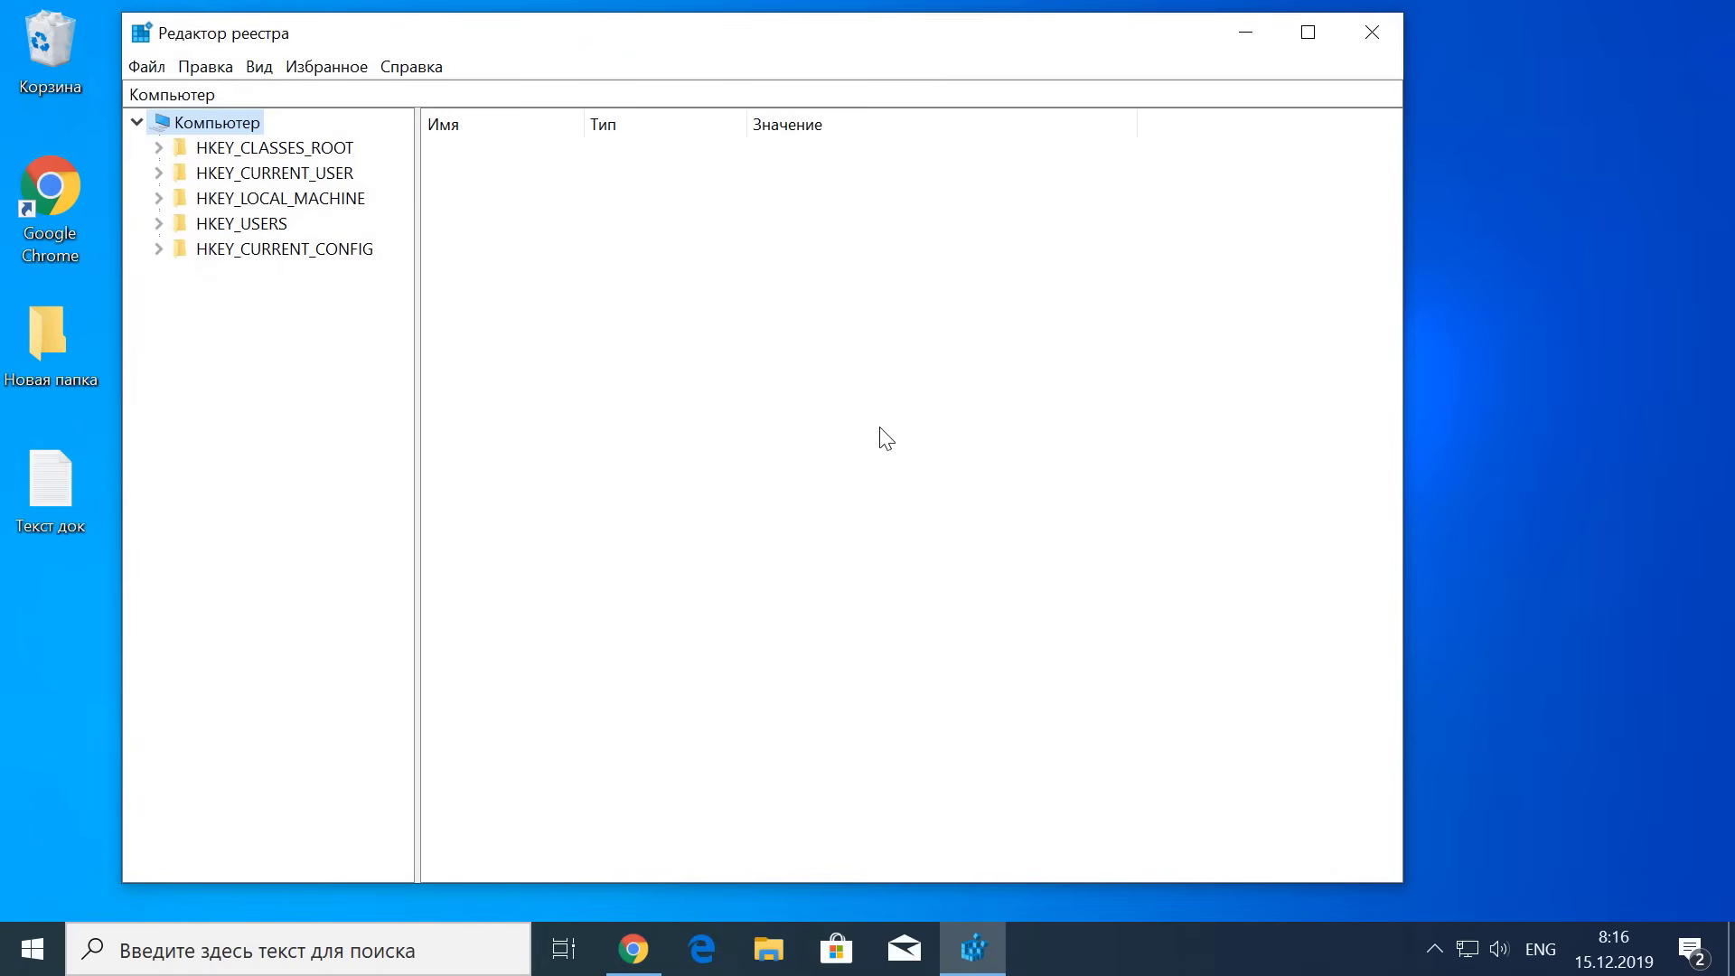
# Step: Examine the context menu entries of the Текст док file on the desktop
pyautogui.doubleClick(70, 477)
pyautogui.rightClick(70, 475)
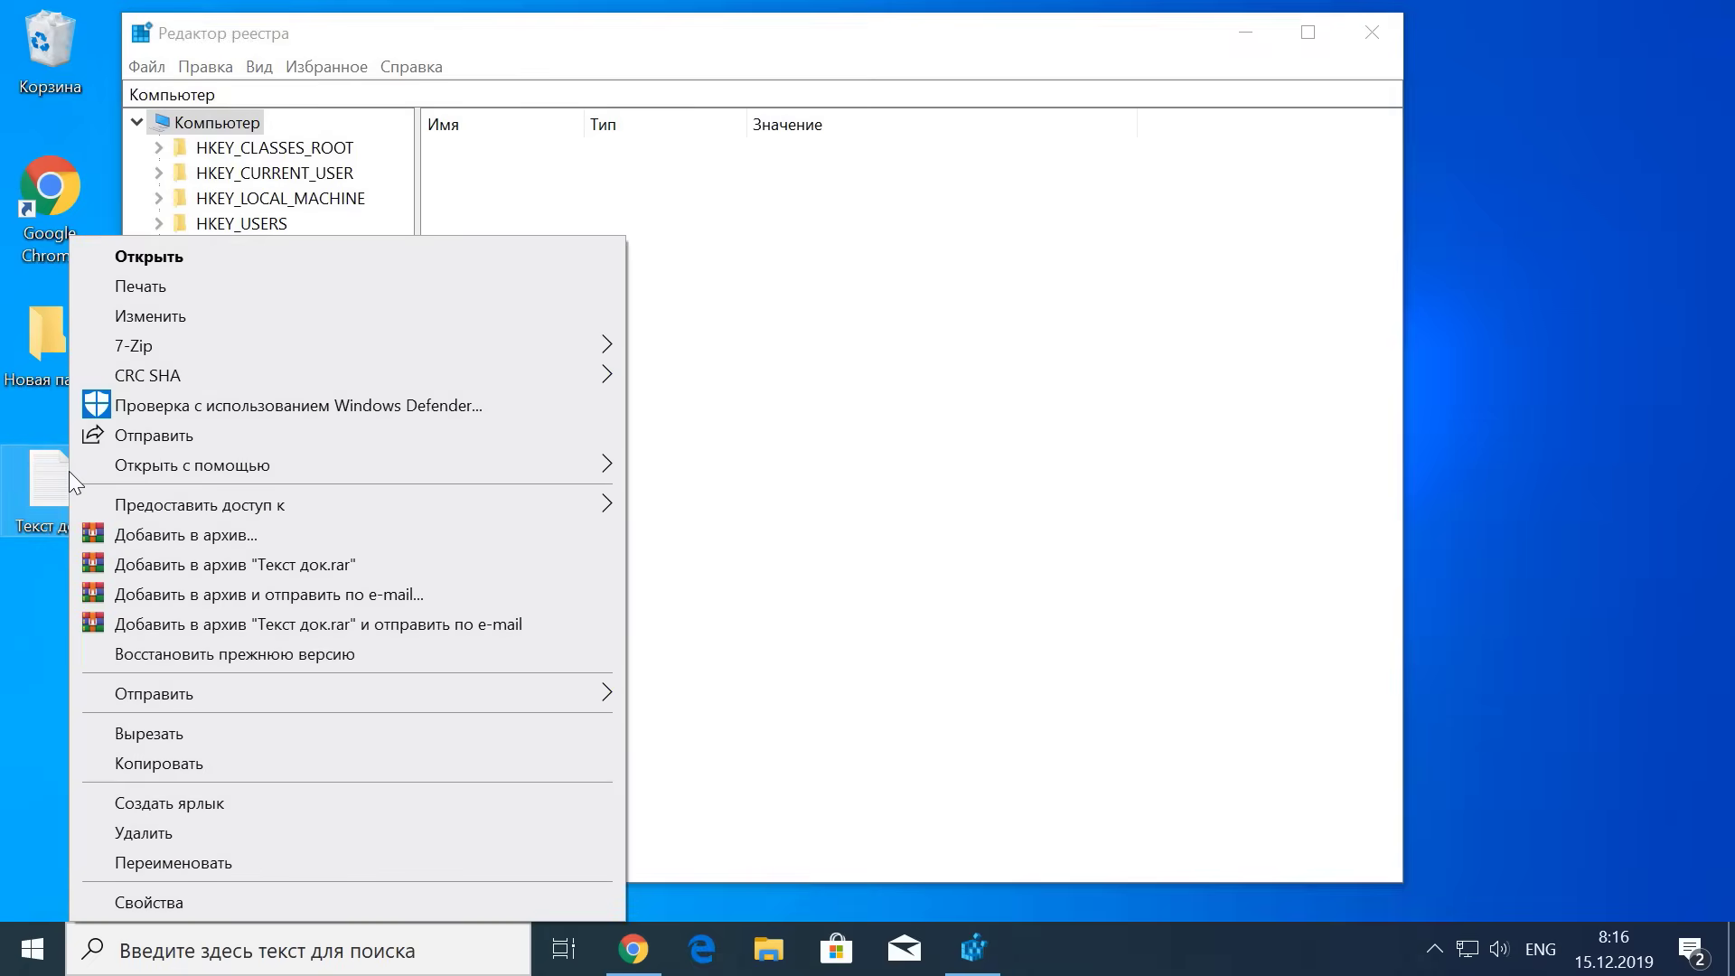
pyautogui.moveTo(221, 697)
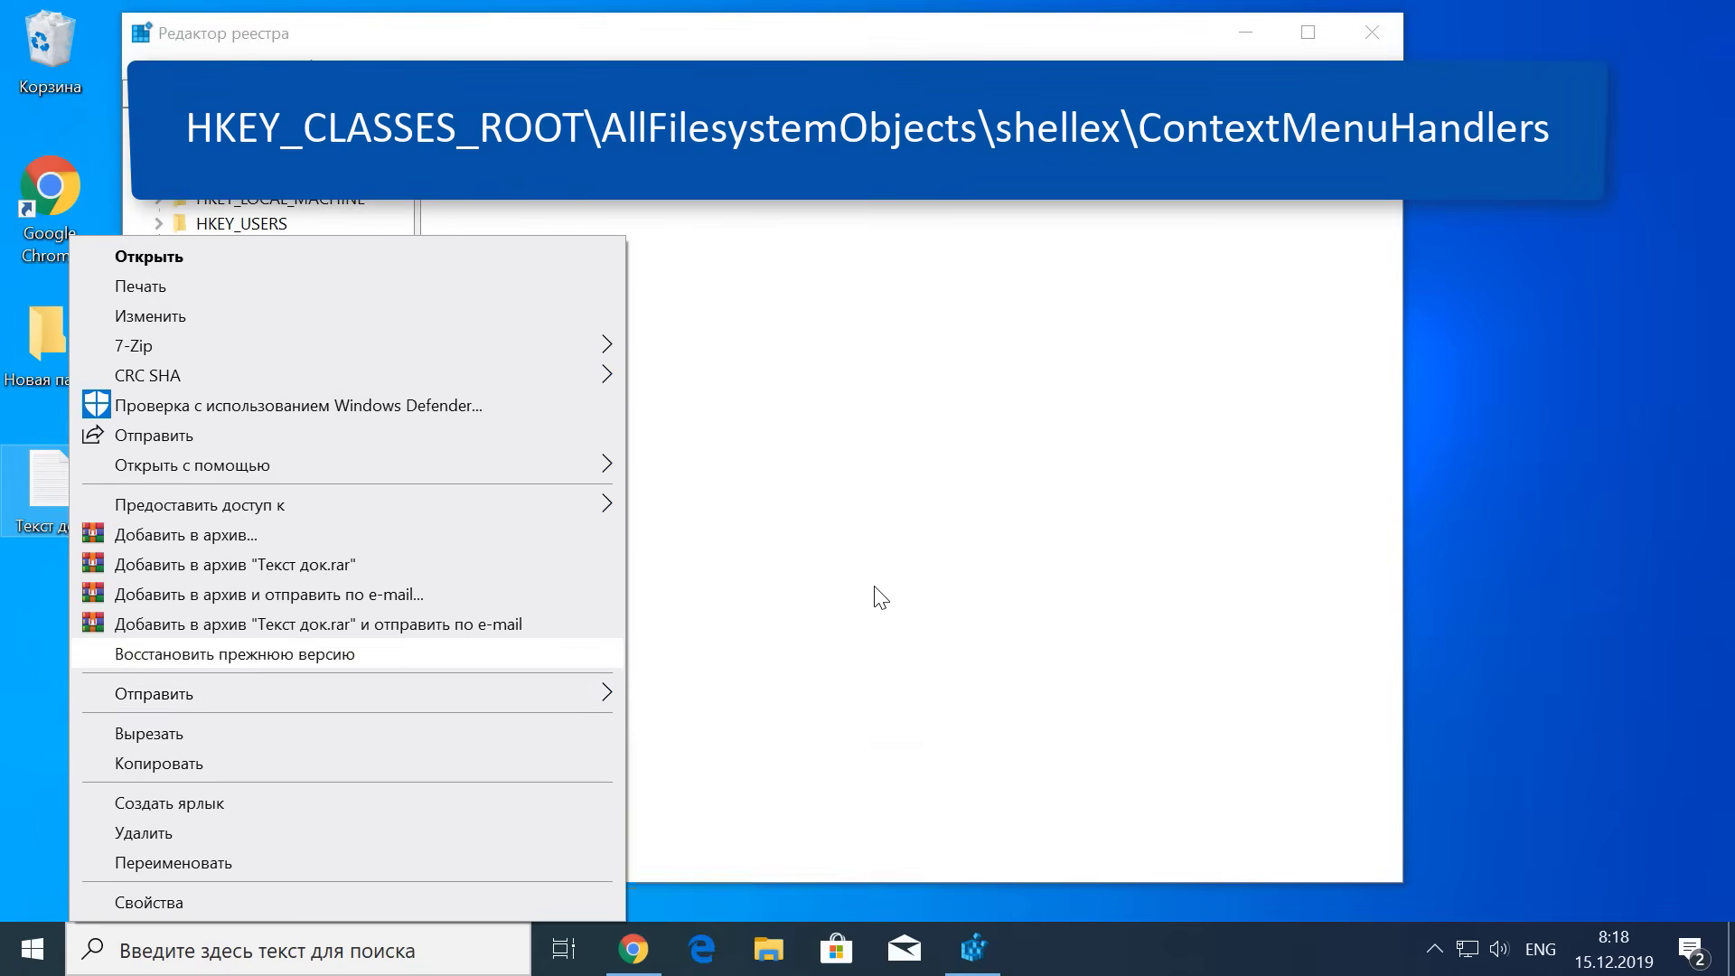
pyautogui.click(881, 598)
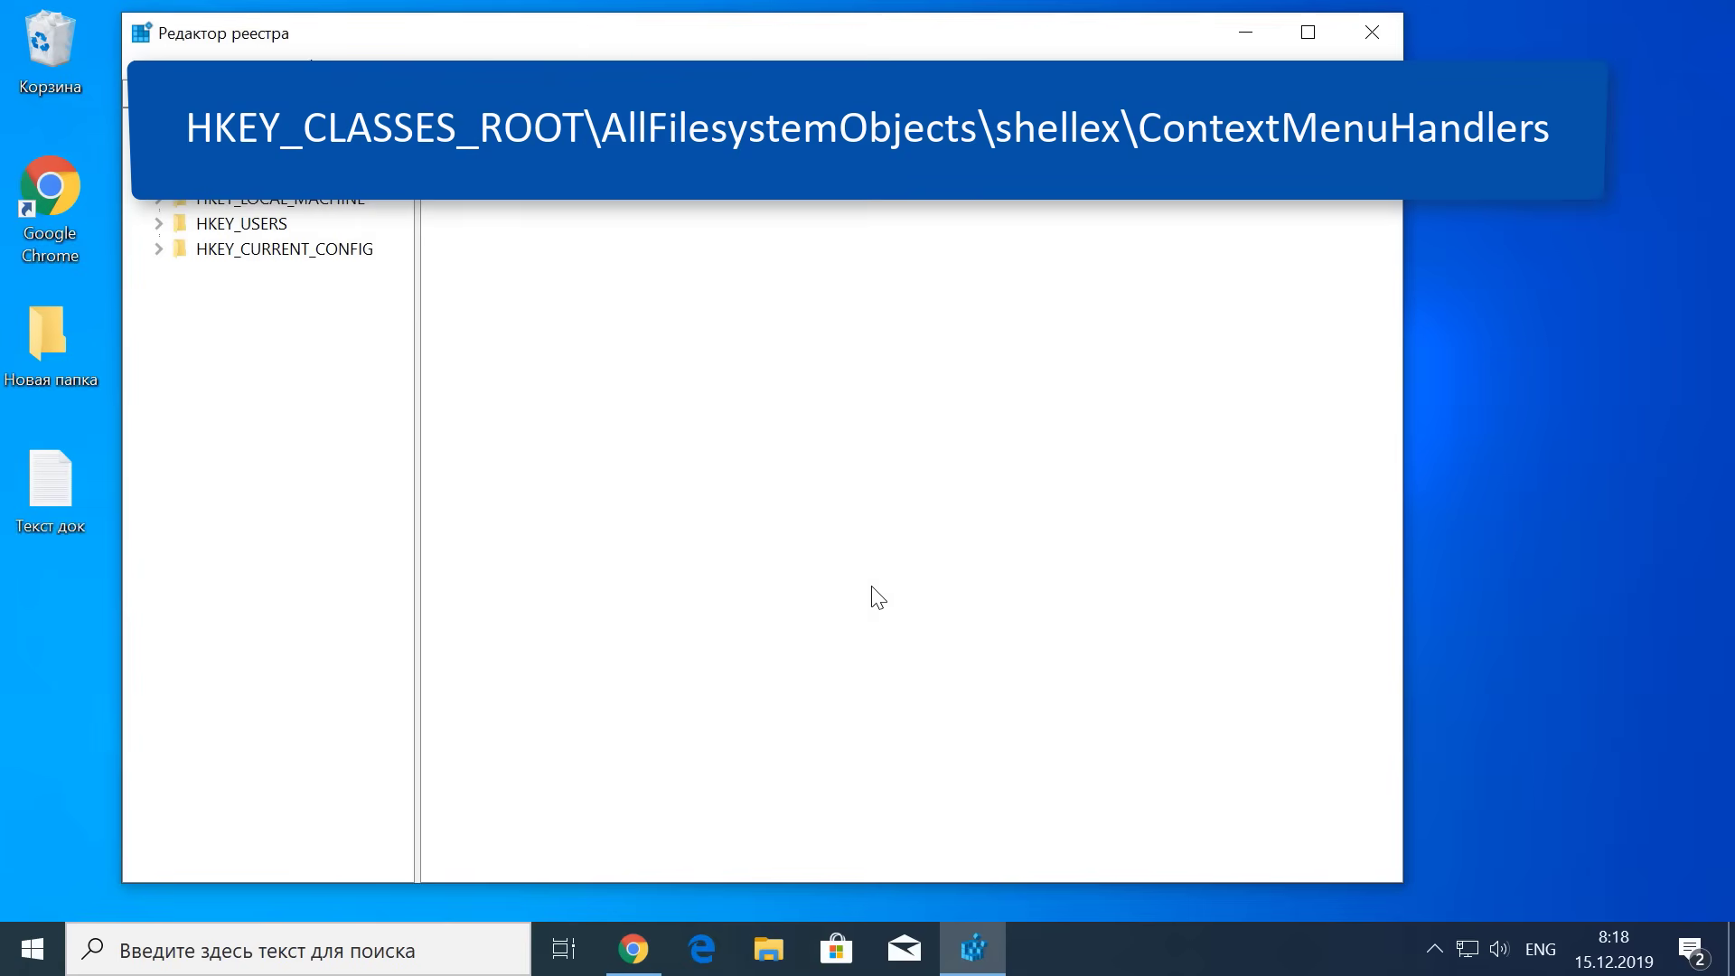
# Step: In Chrome, expand the video description and copy the path HKEY_CLASSES_ROOT\AllFilesystemObjects\shellex\ContextMenuHandlers, then return to the Registry Editor
pyautogui.click(630, 958)
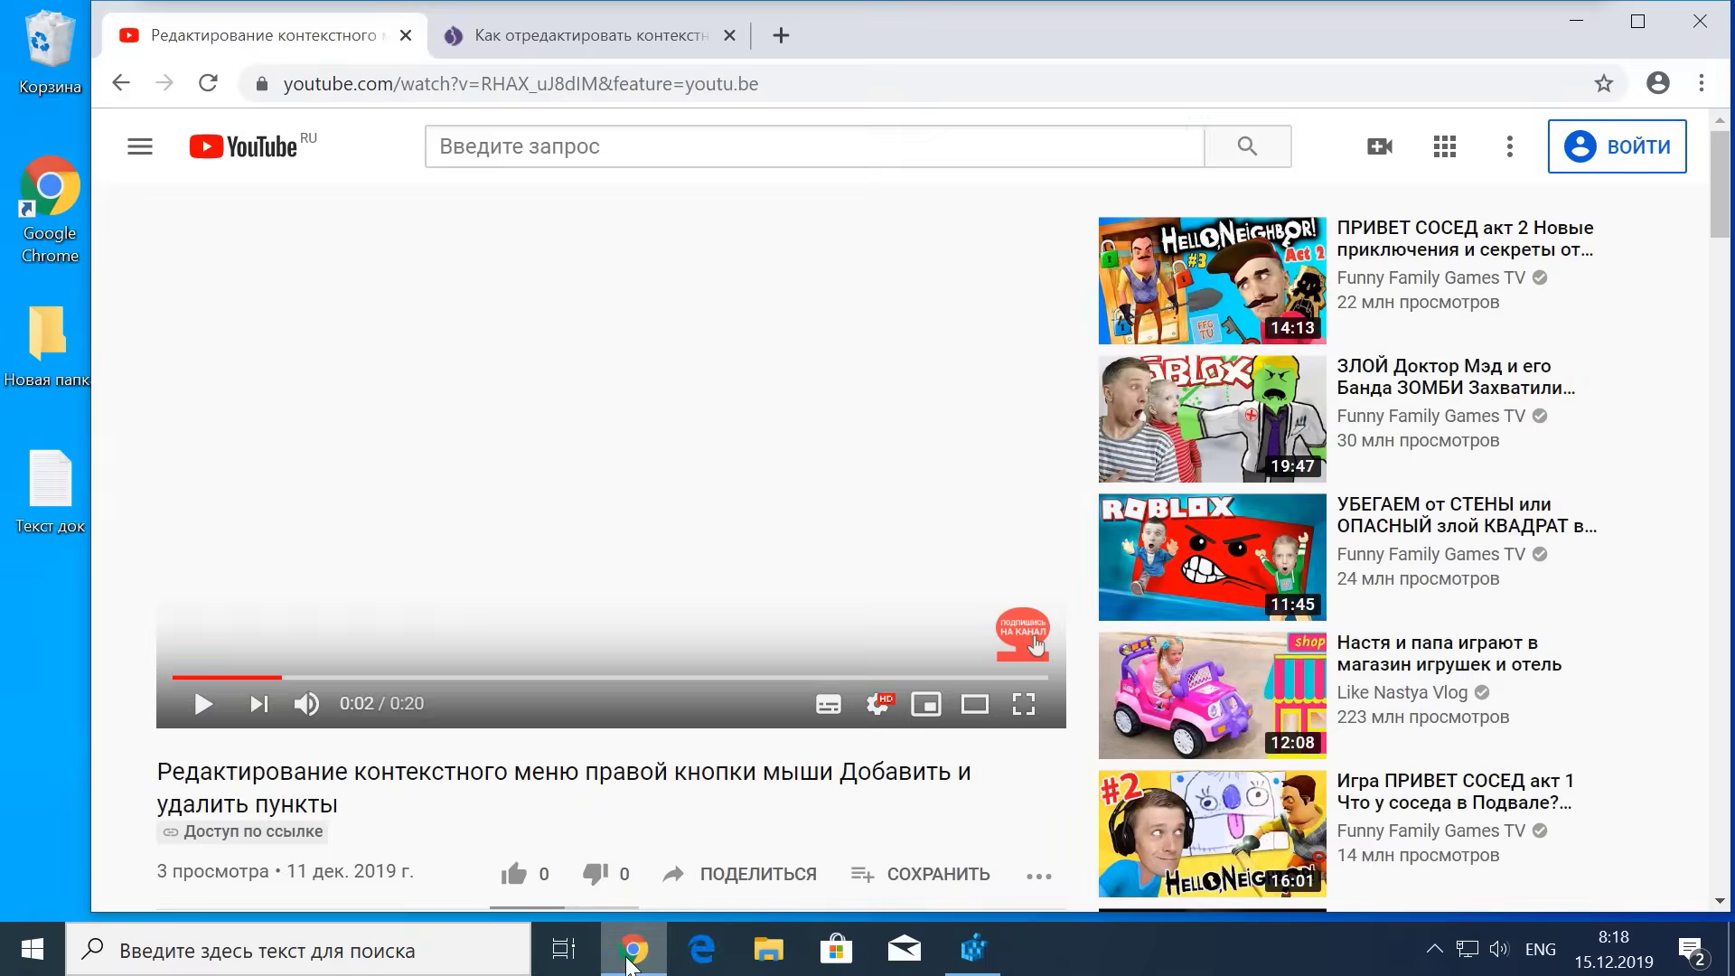
pyautogui.scroll(-5, 633, 676)
pyautogui.scroll(-1, 633, 676)
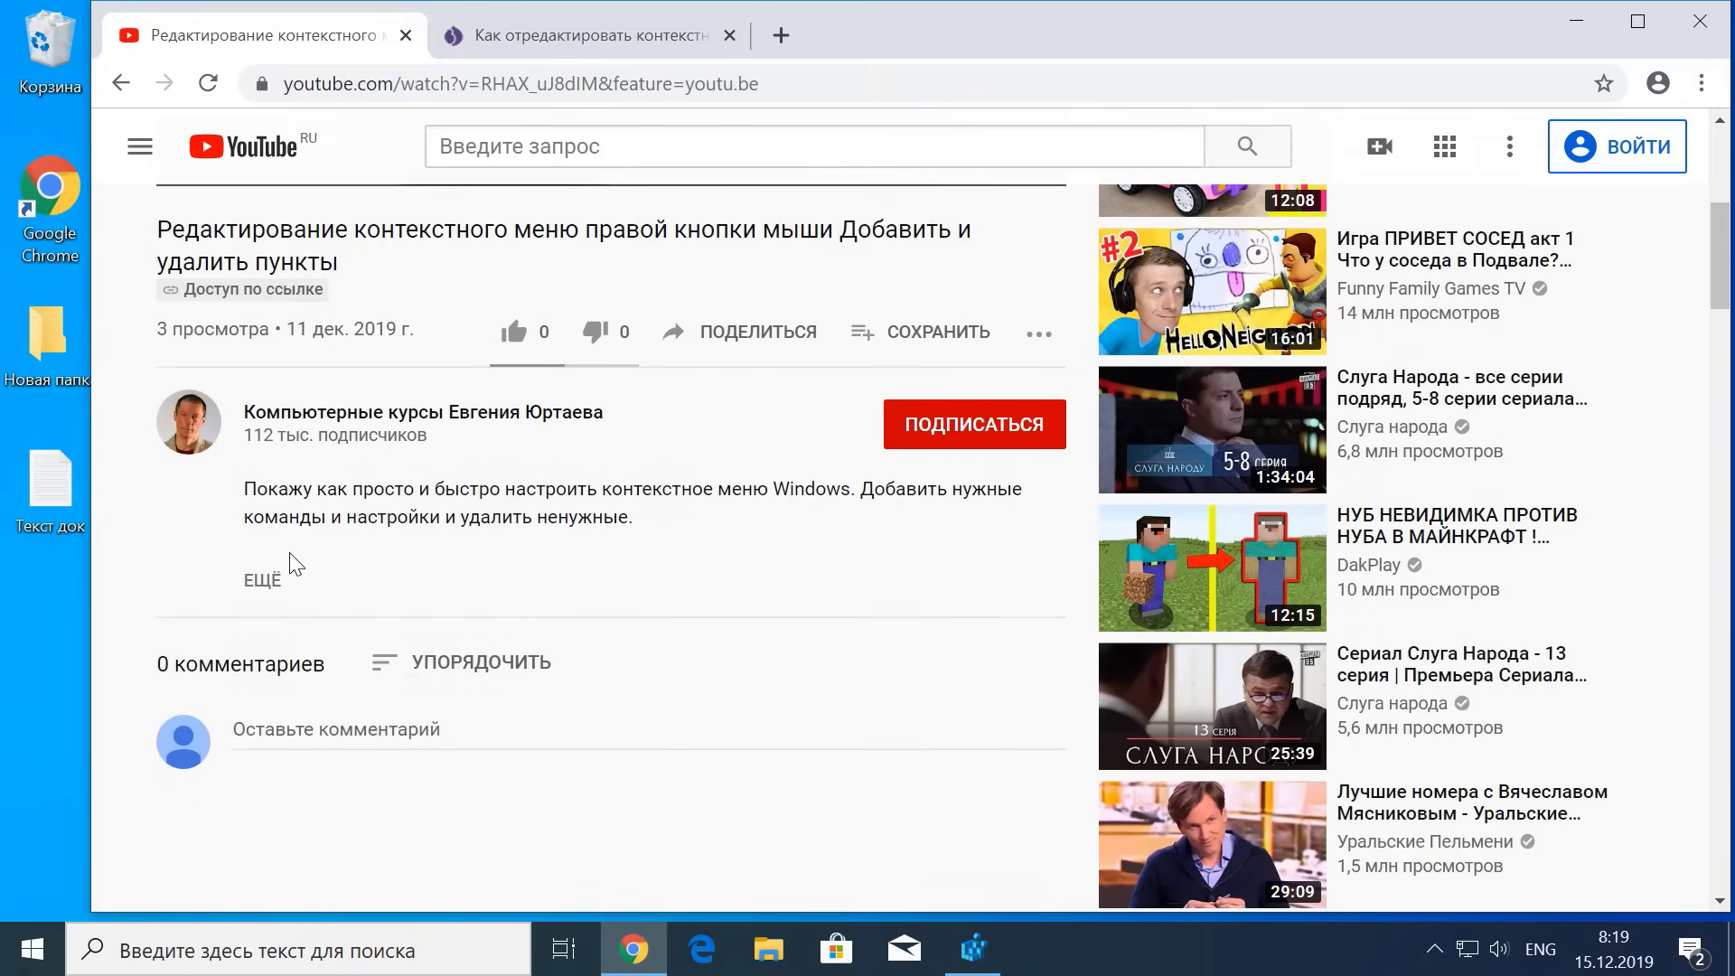
pyautogui.click(263, 575)
pyautogui.scroll(-5, 563, 553)
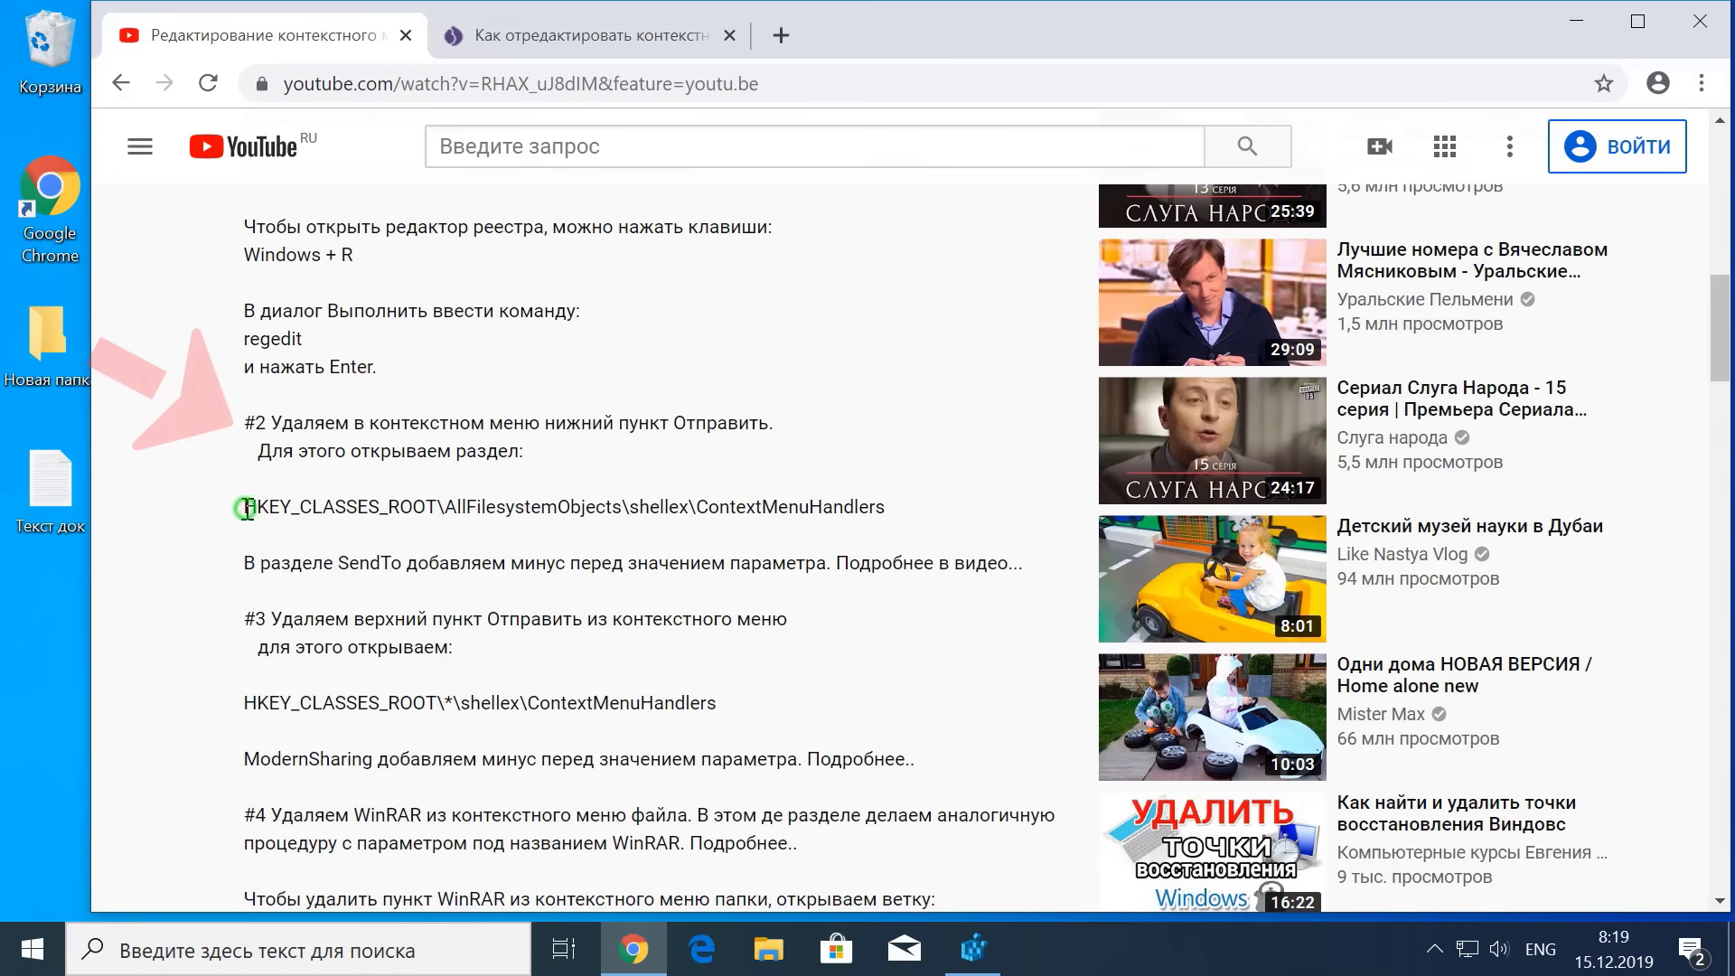
pyautogui.moveTo(251, 511)
pyautogui.mouseDown()
pyautogui.moveTo(562, 513)
pyautogui.moveTo(845, 542)
pyautogui.mouseUp()
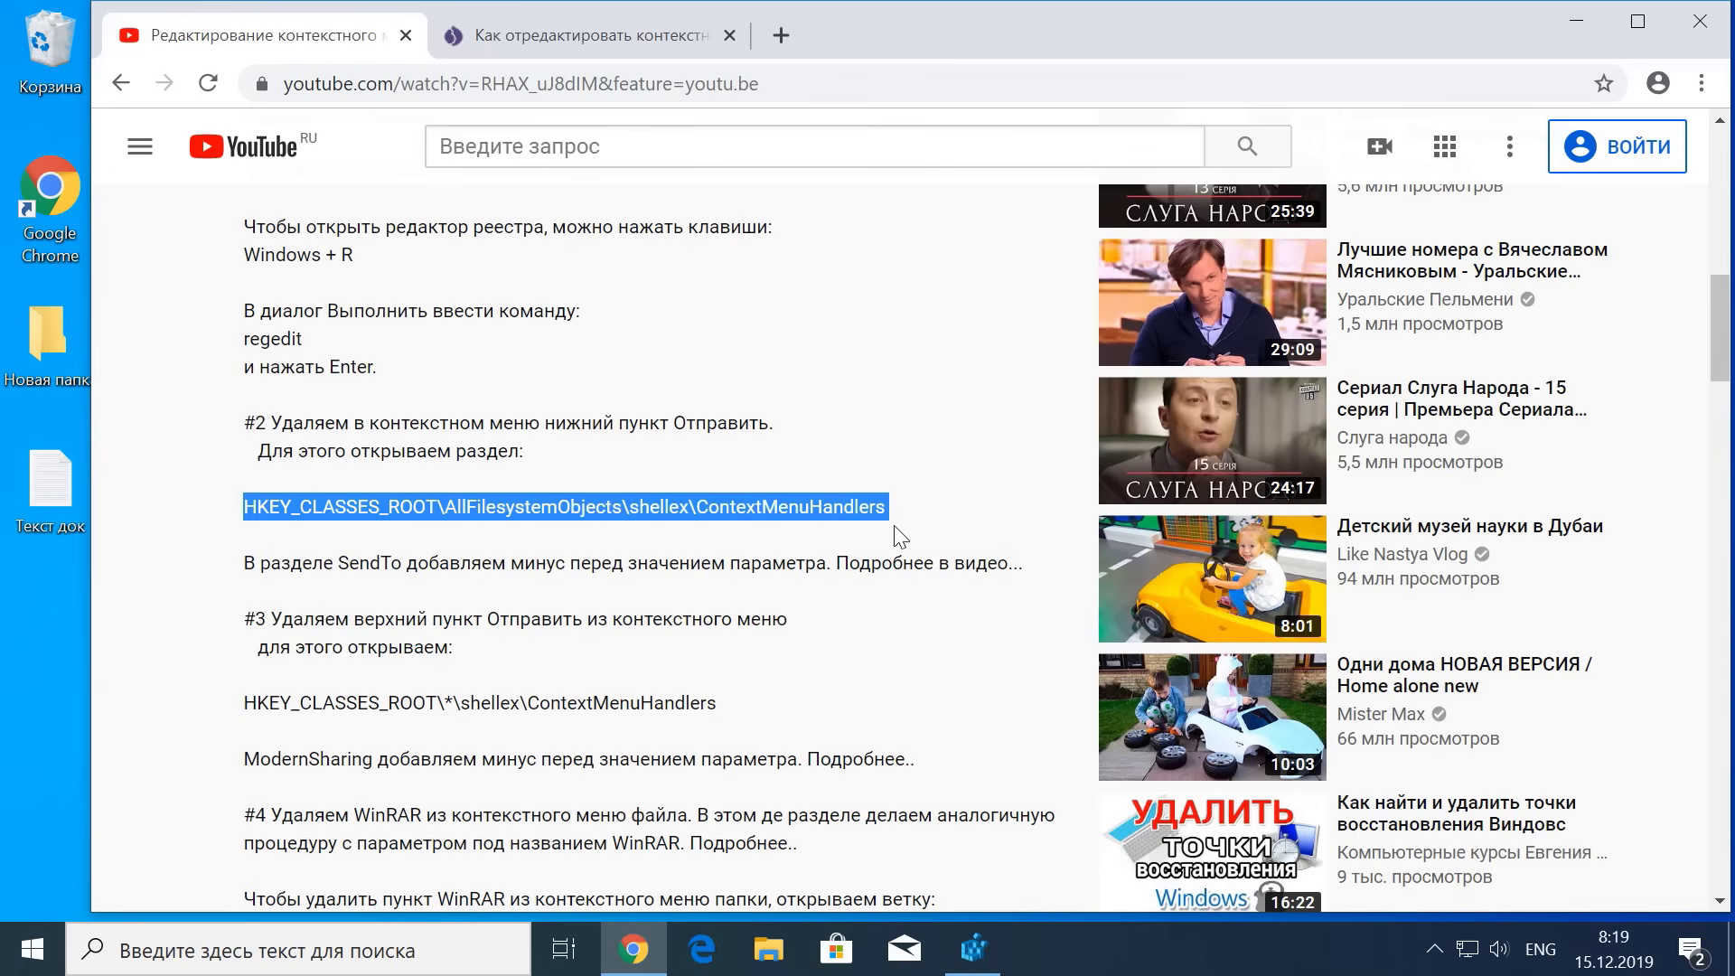
pyautogui.rightClick(834, 517)
pyautogui.click(873, 535)
pyautogui.click(1574, 22)
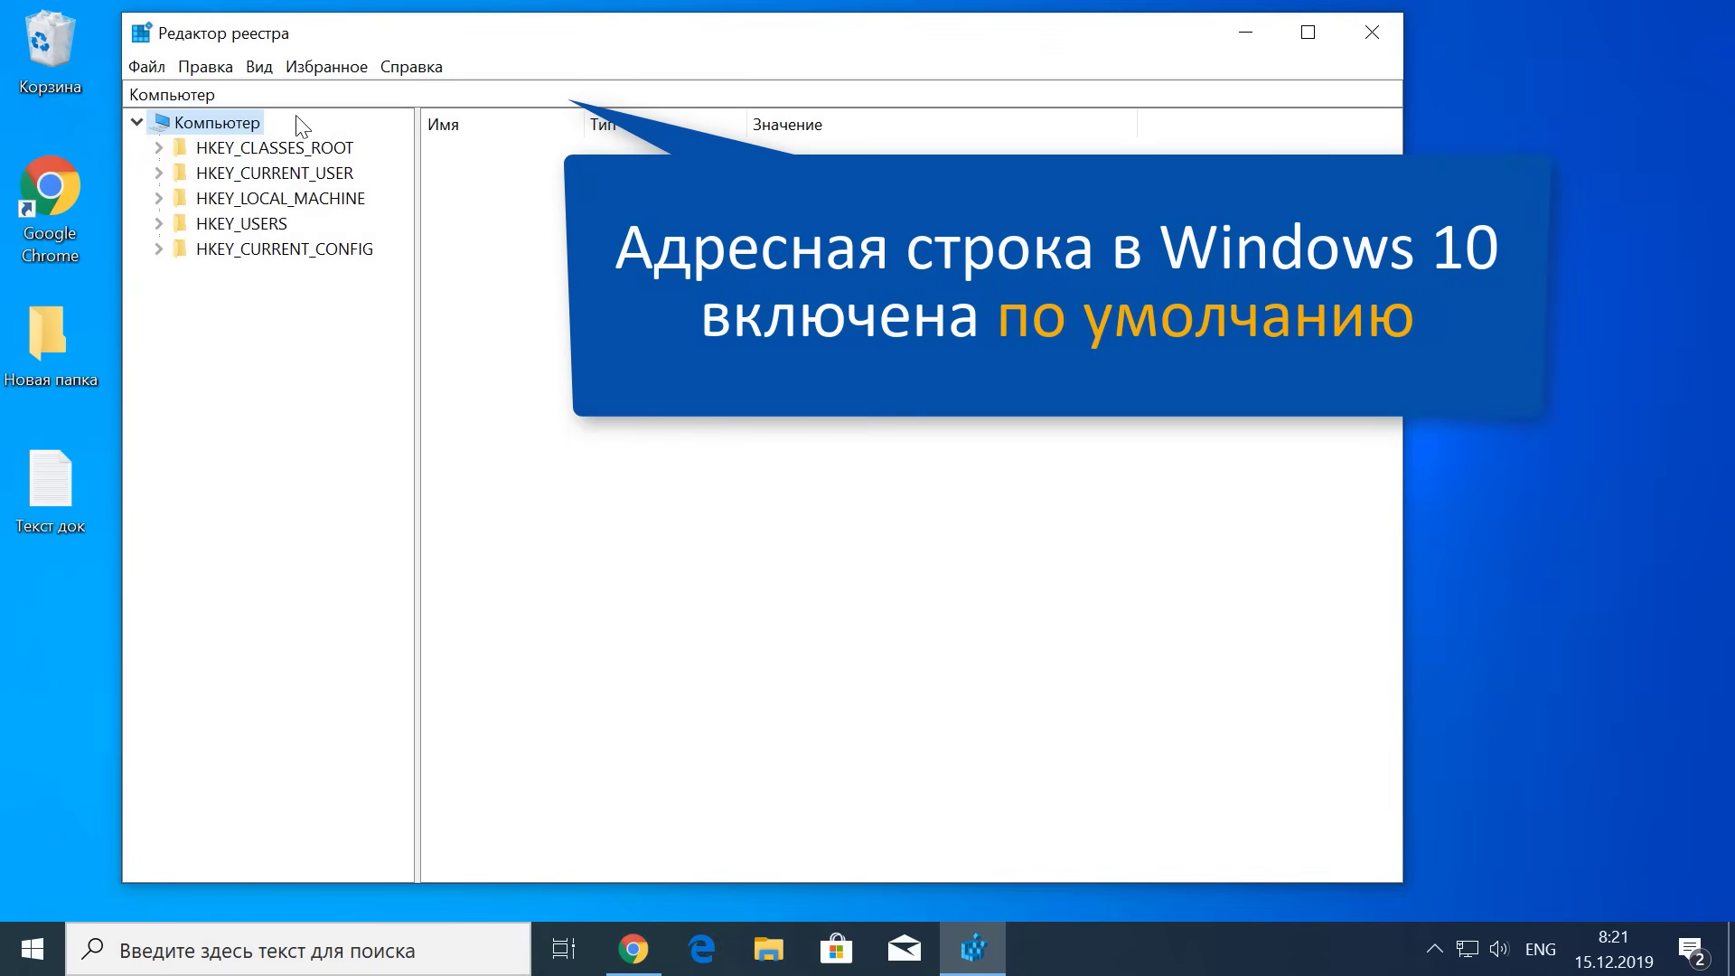
# Step: Hide the Registry Editor's address bar and show it again
pyautogui.click(259, 69)
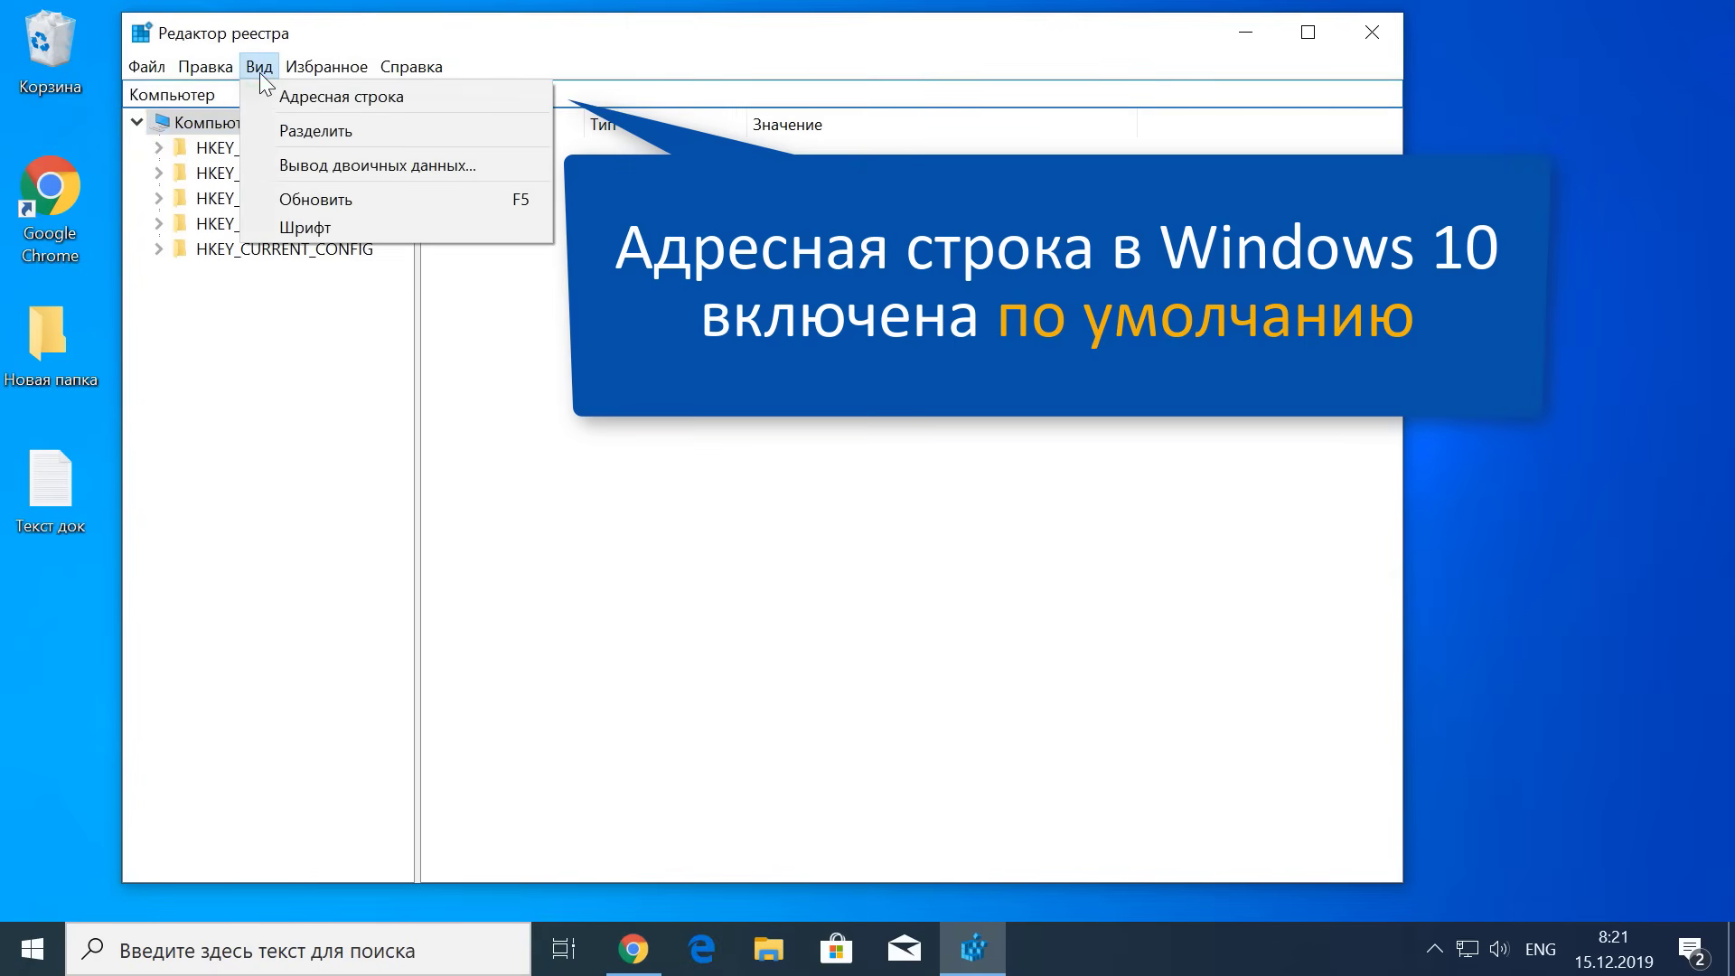
pyautogui.click(258, 95)
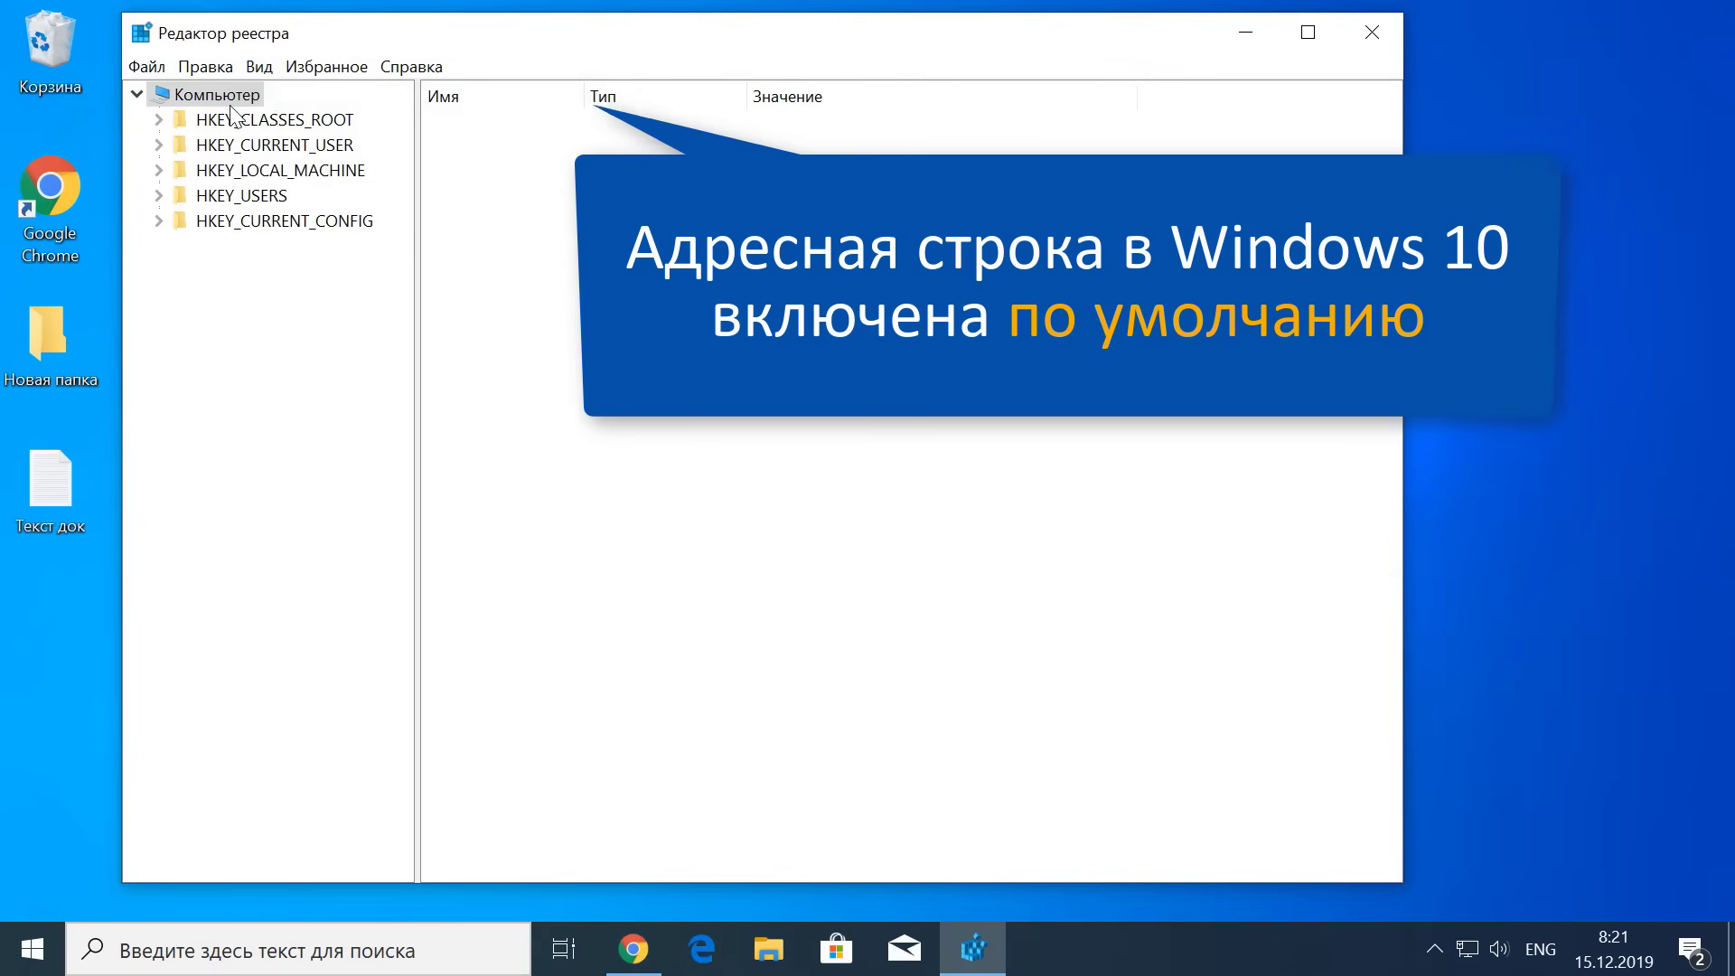
pyautogui.click(259, 67)
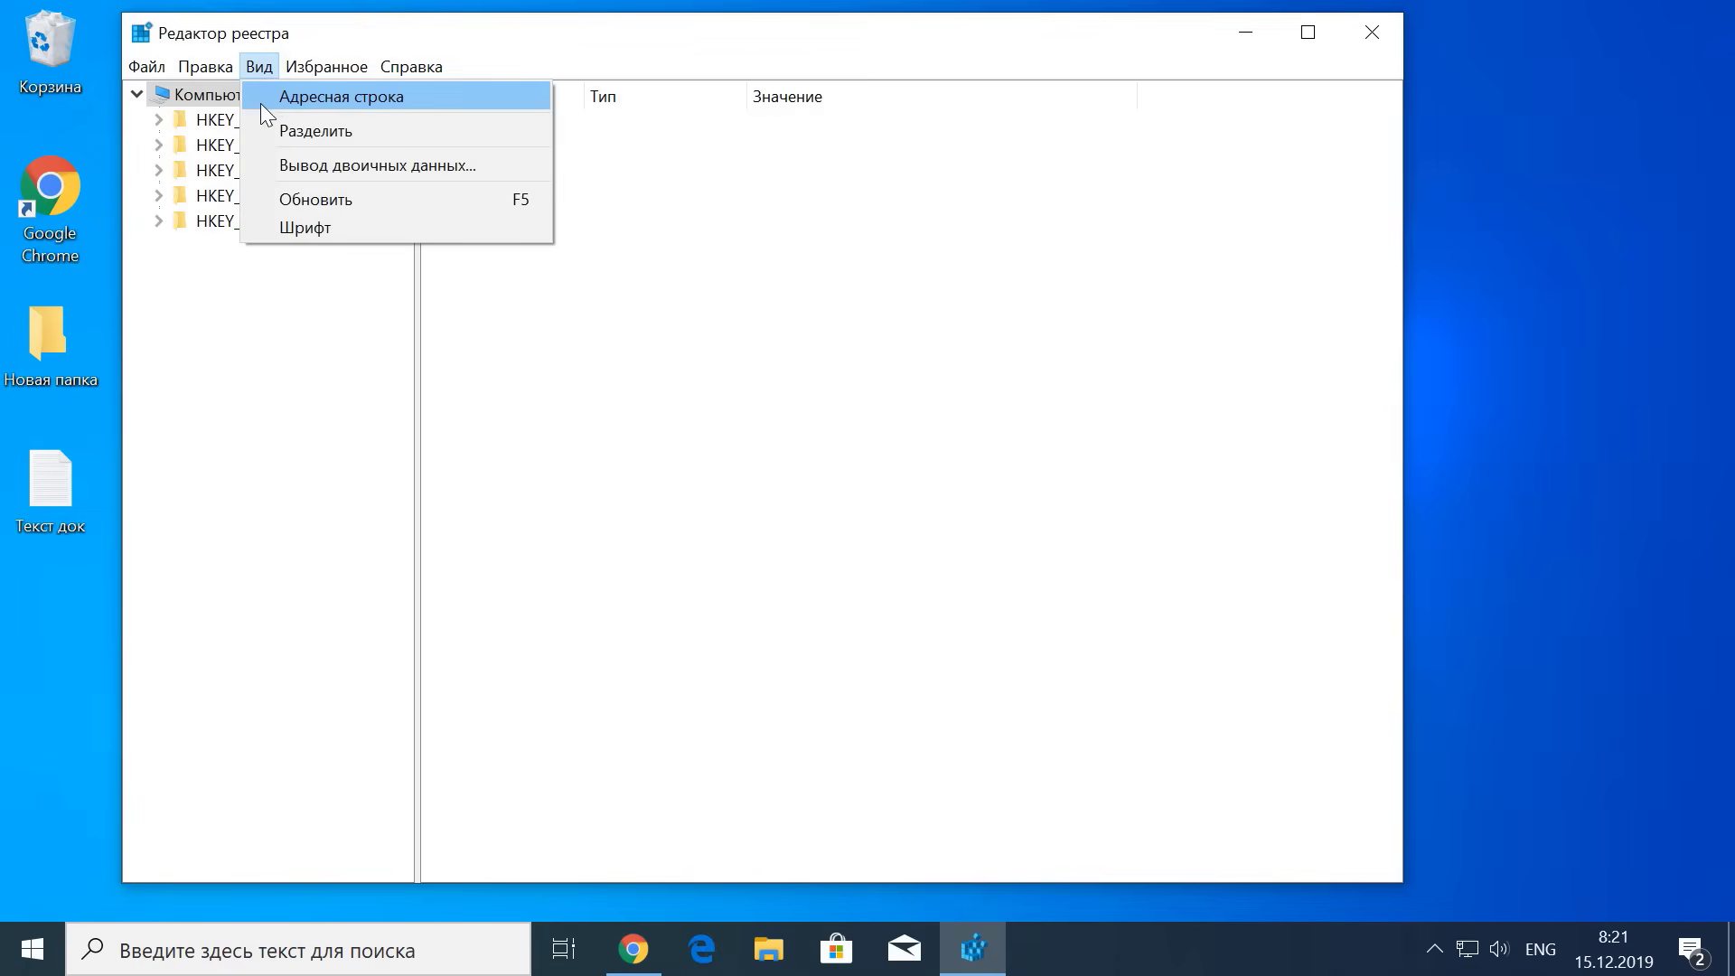
pyautogui.click(258, 96)
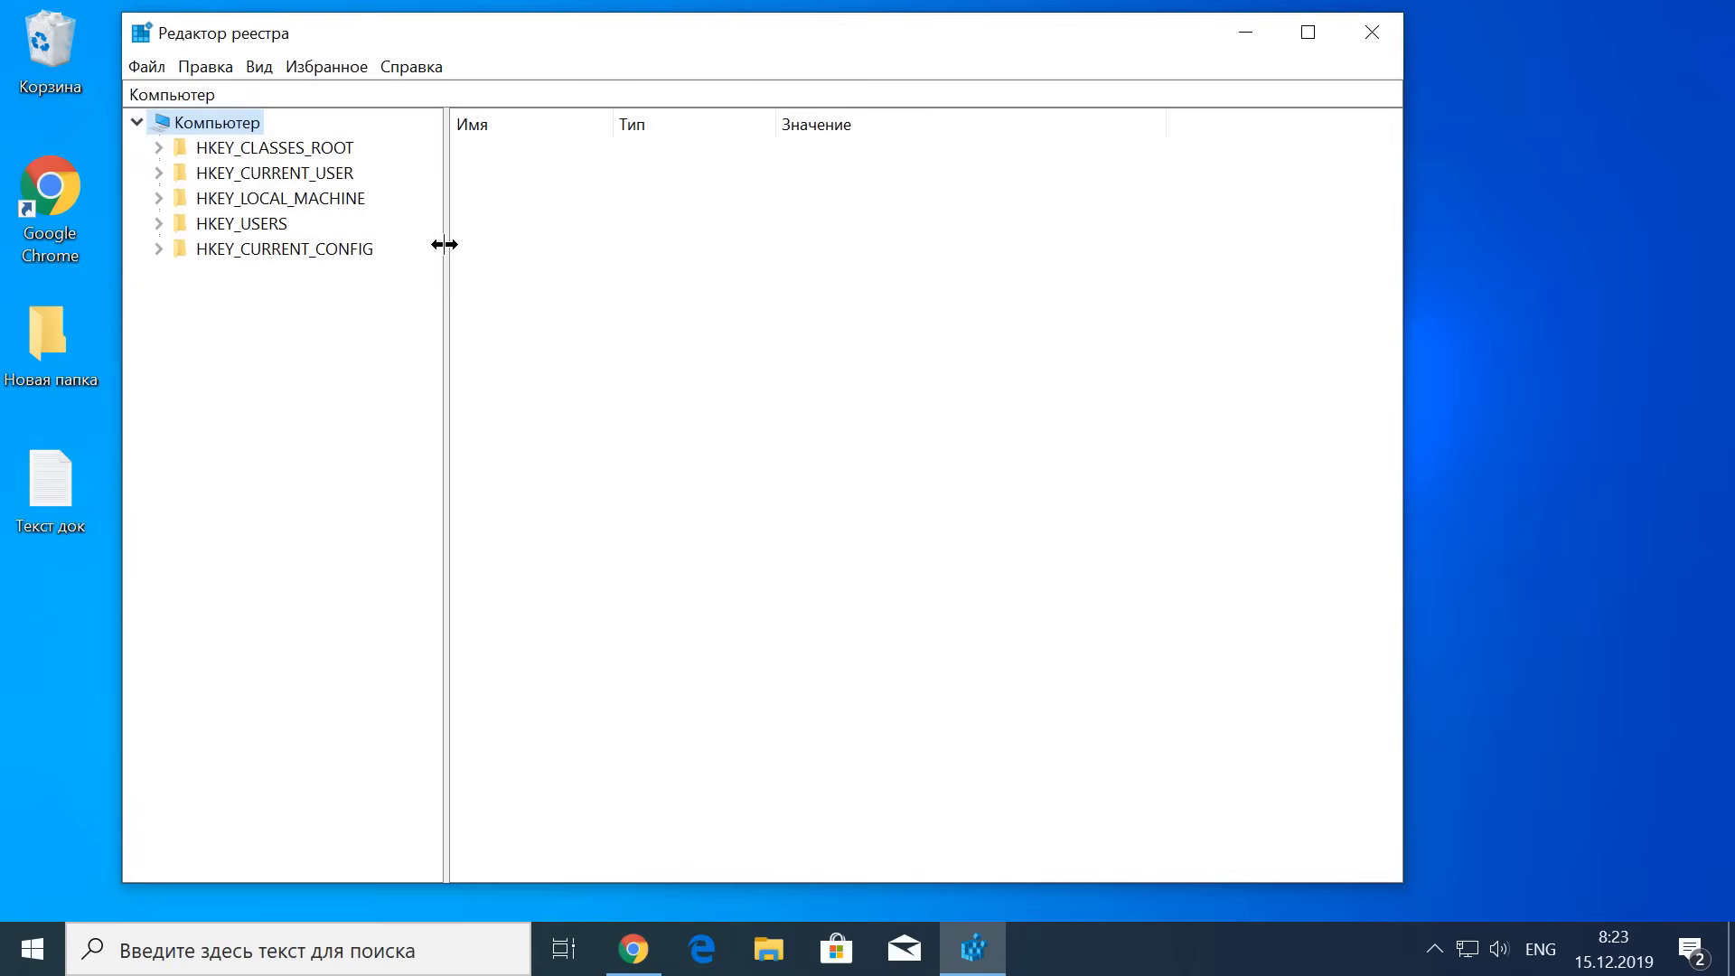
# Step: Widen the key tree slightly and go to the copied path HKEY_CLASSES_ROOT\AllFilesystemObjects\shellex\ContextMenuHandlers
pyautogui.moveTo(442, 246)
pyautogui.mouseDown()
pyautogui.moveTo(366, 246)
pyautogui.moveTo(448, 248)
pyautogui.mouseUp()
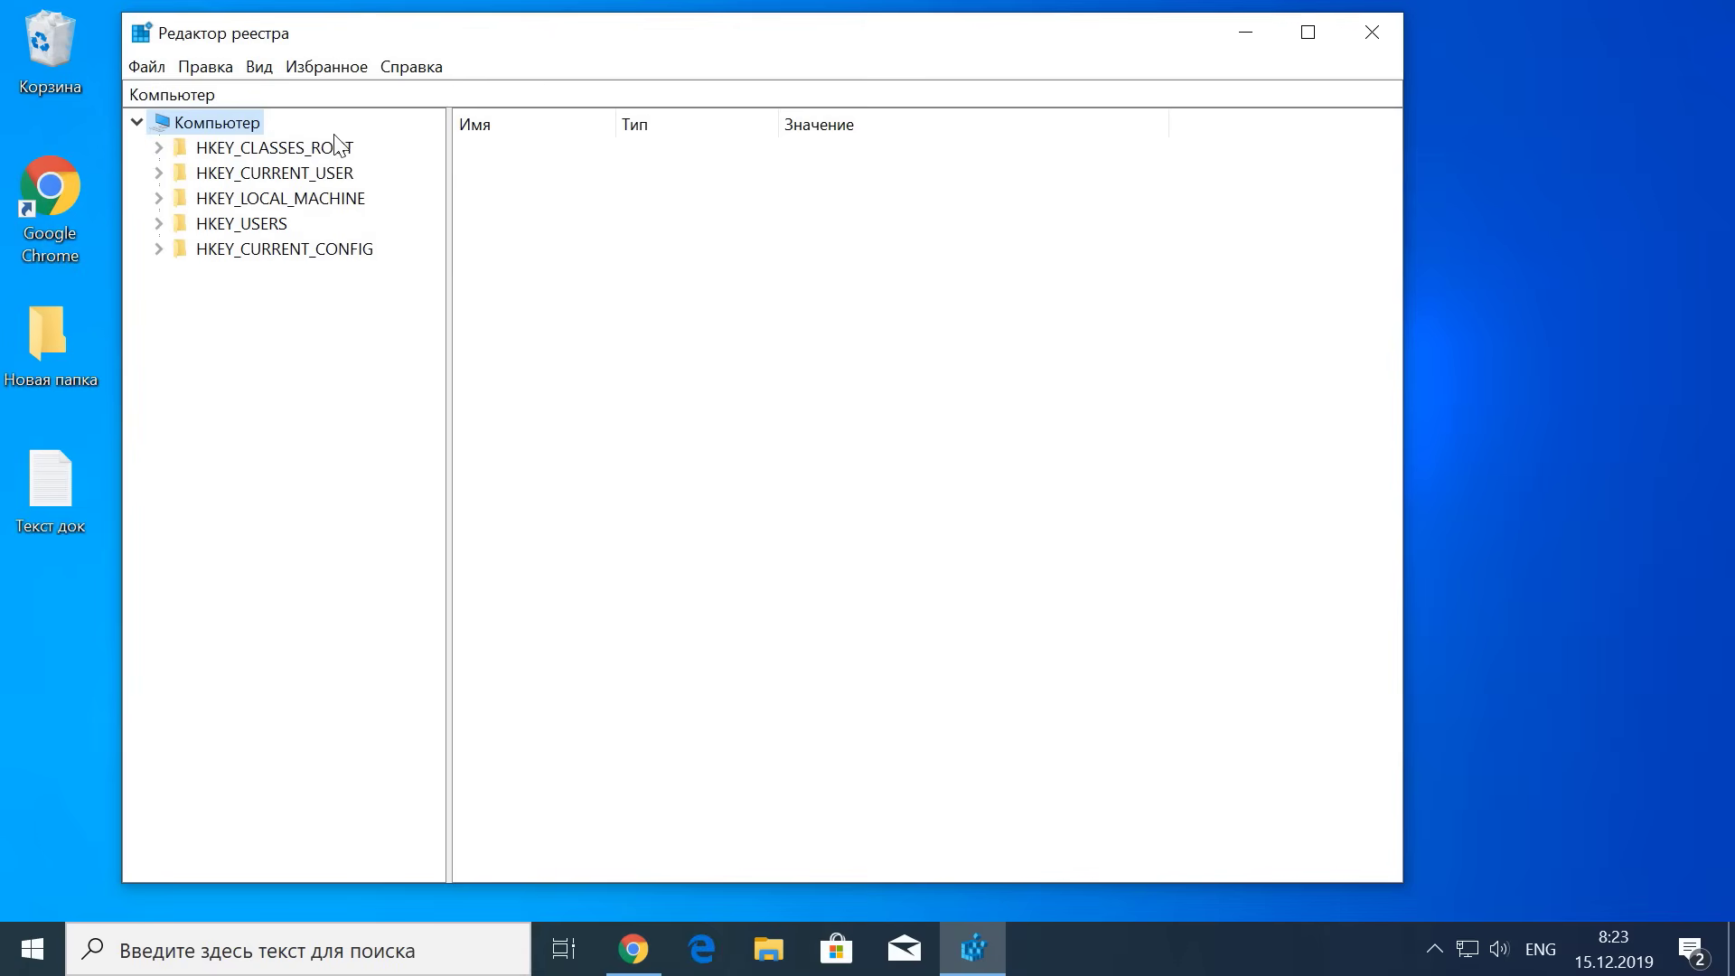
pyautogui.click(233, 95)
pyautogui.doubleClick(233, 95)
pyautogui.rightClick(159, 96)
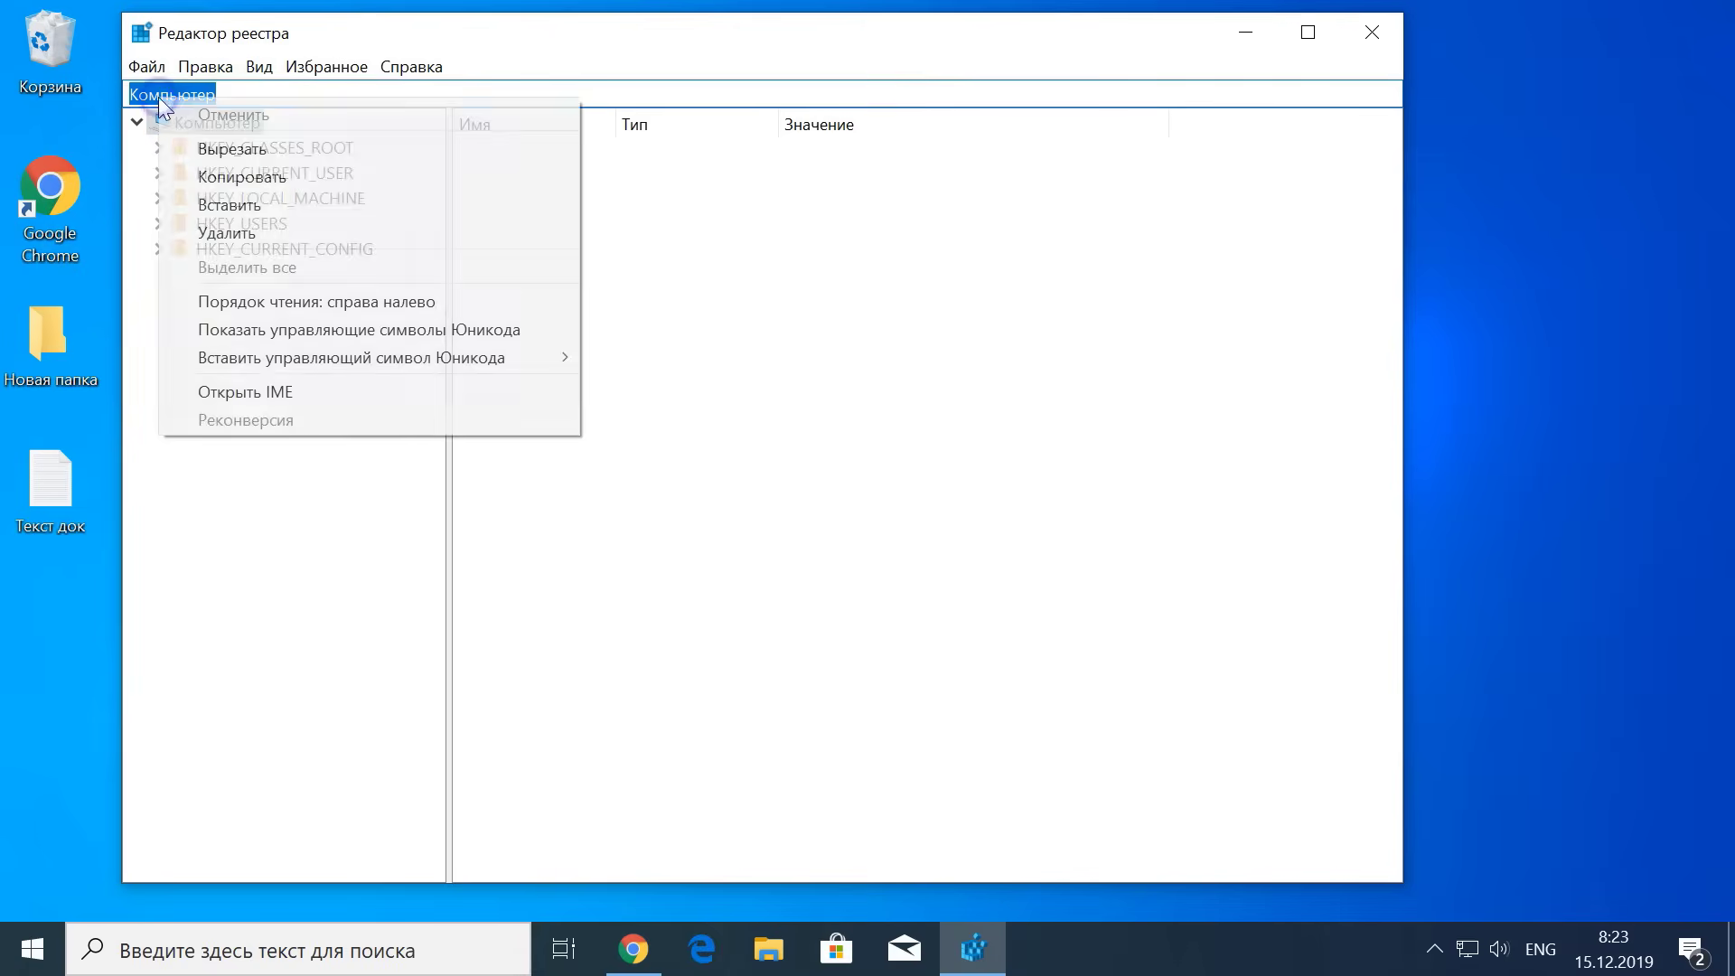
pyautogui.click(353, 210)
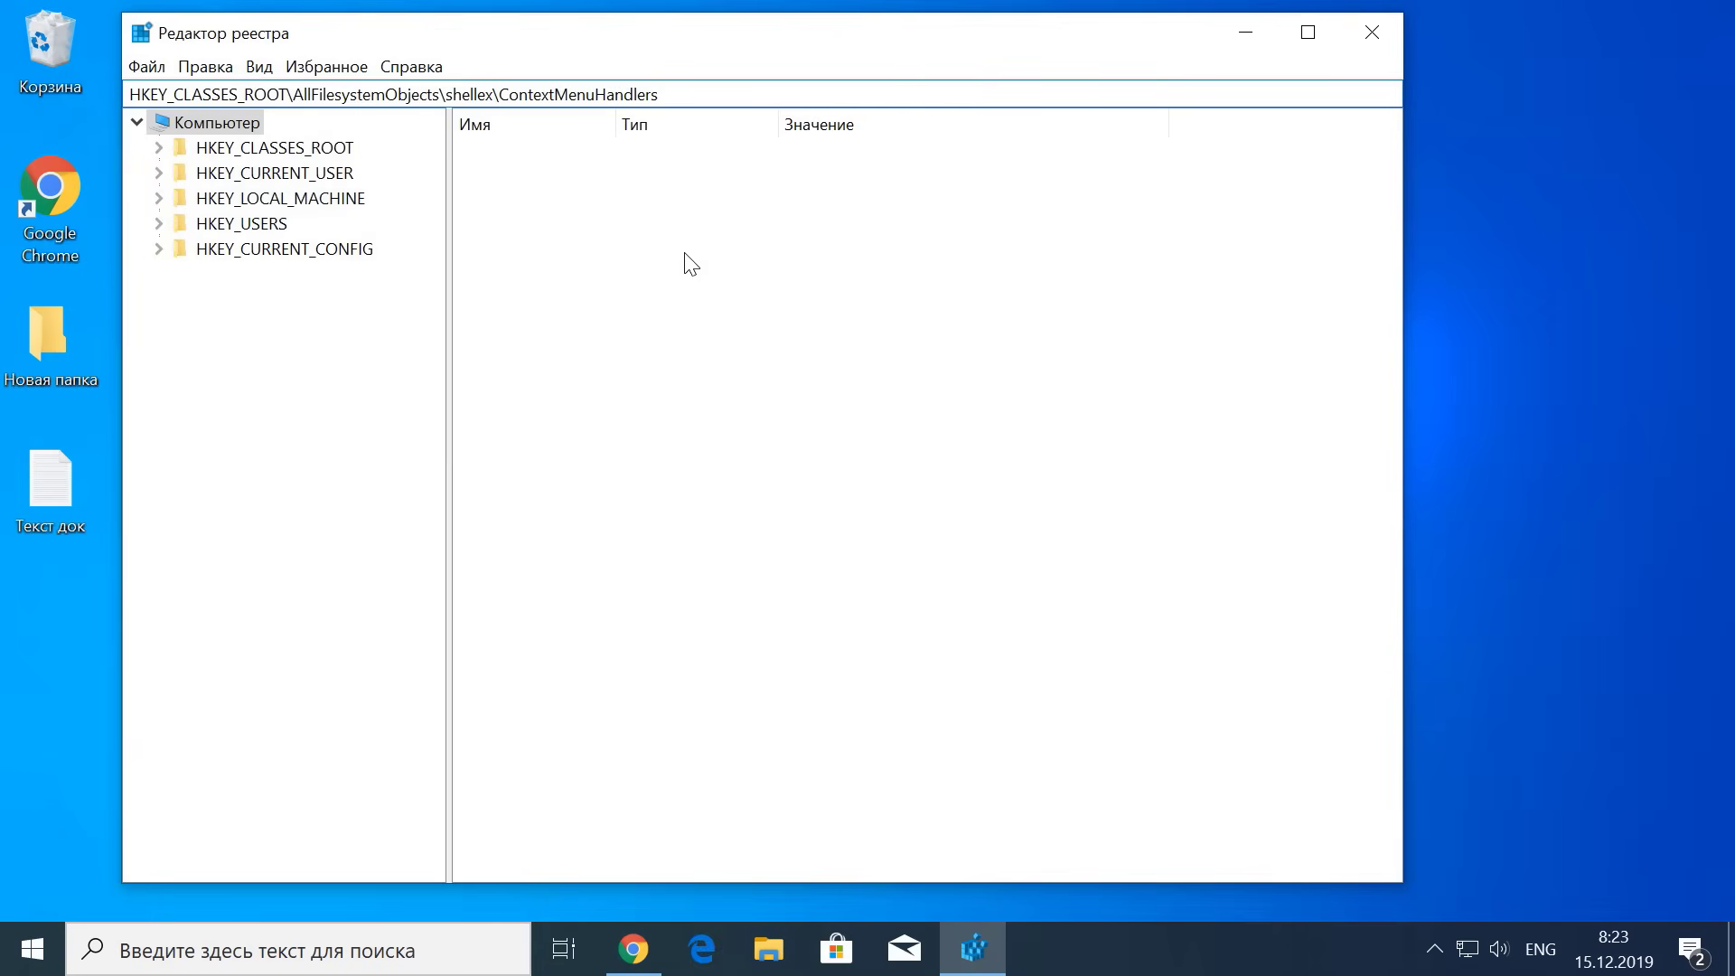
pyautogui.press('Return')
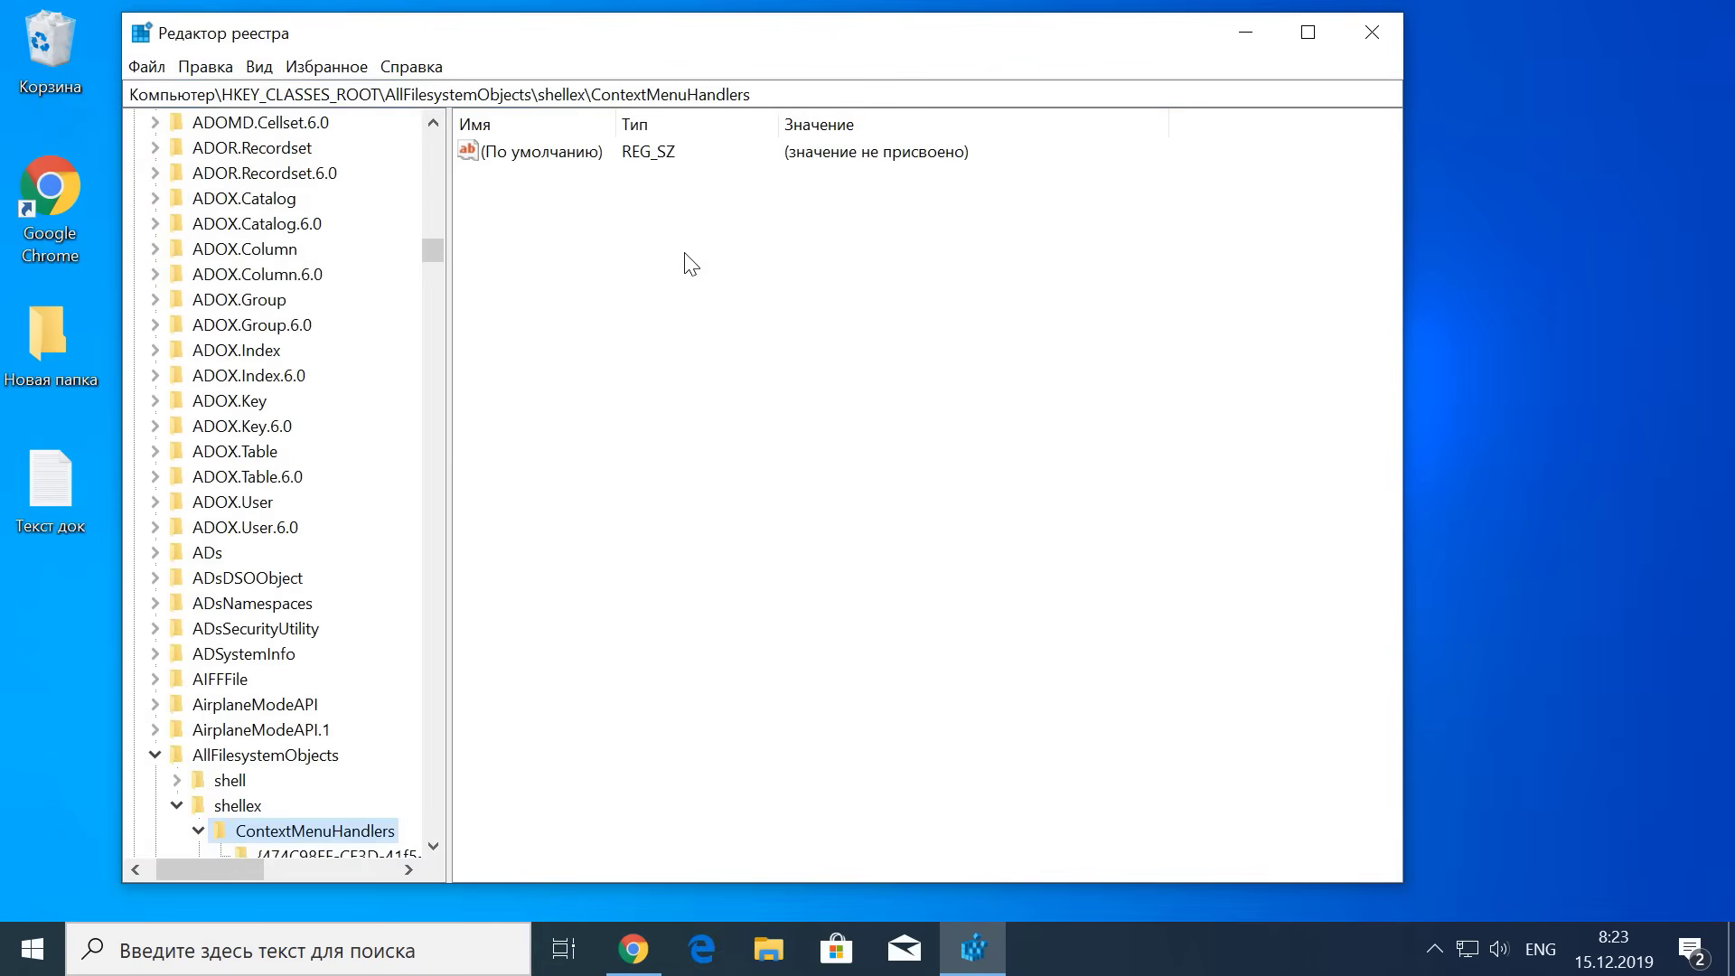
pyautogui.scroll(-4, 407, 374)
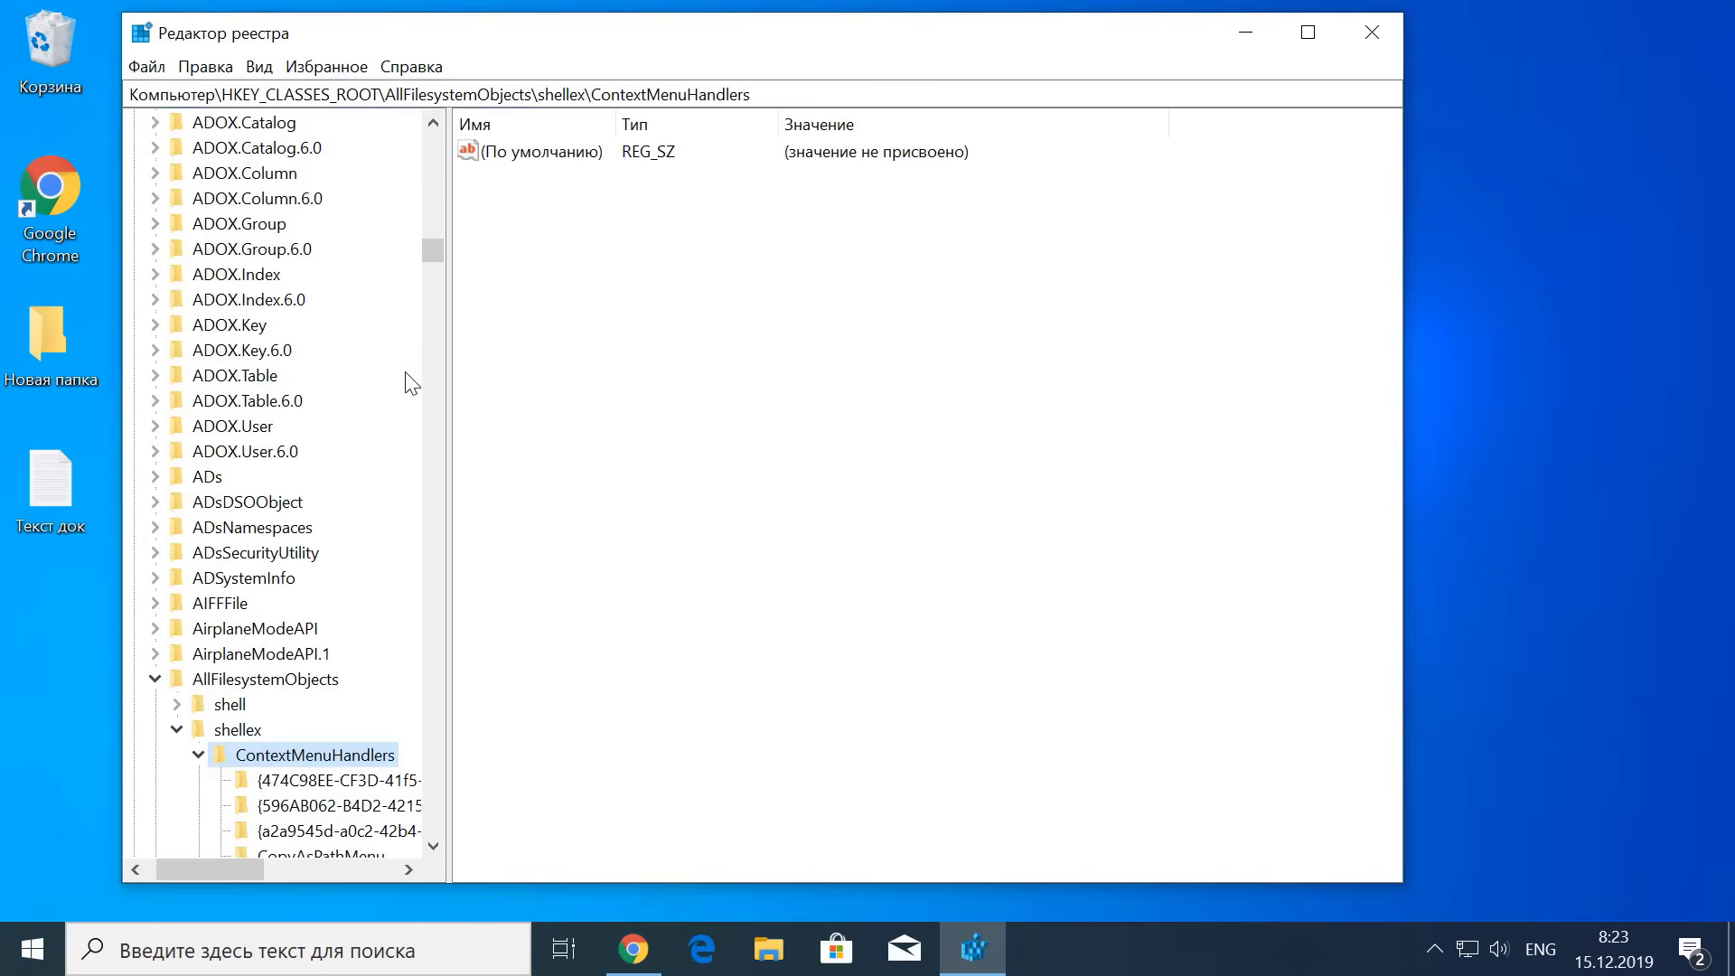
pyautogui.scroll(-3, 405, 374)
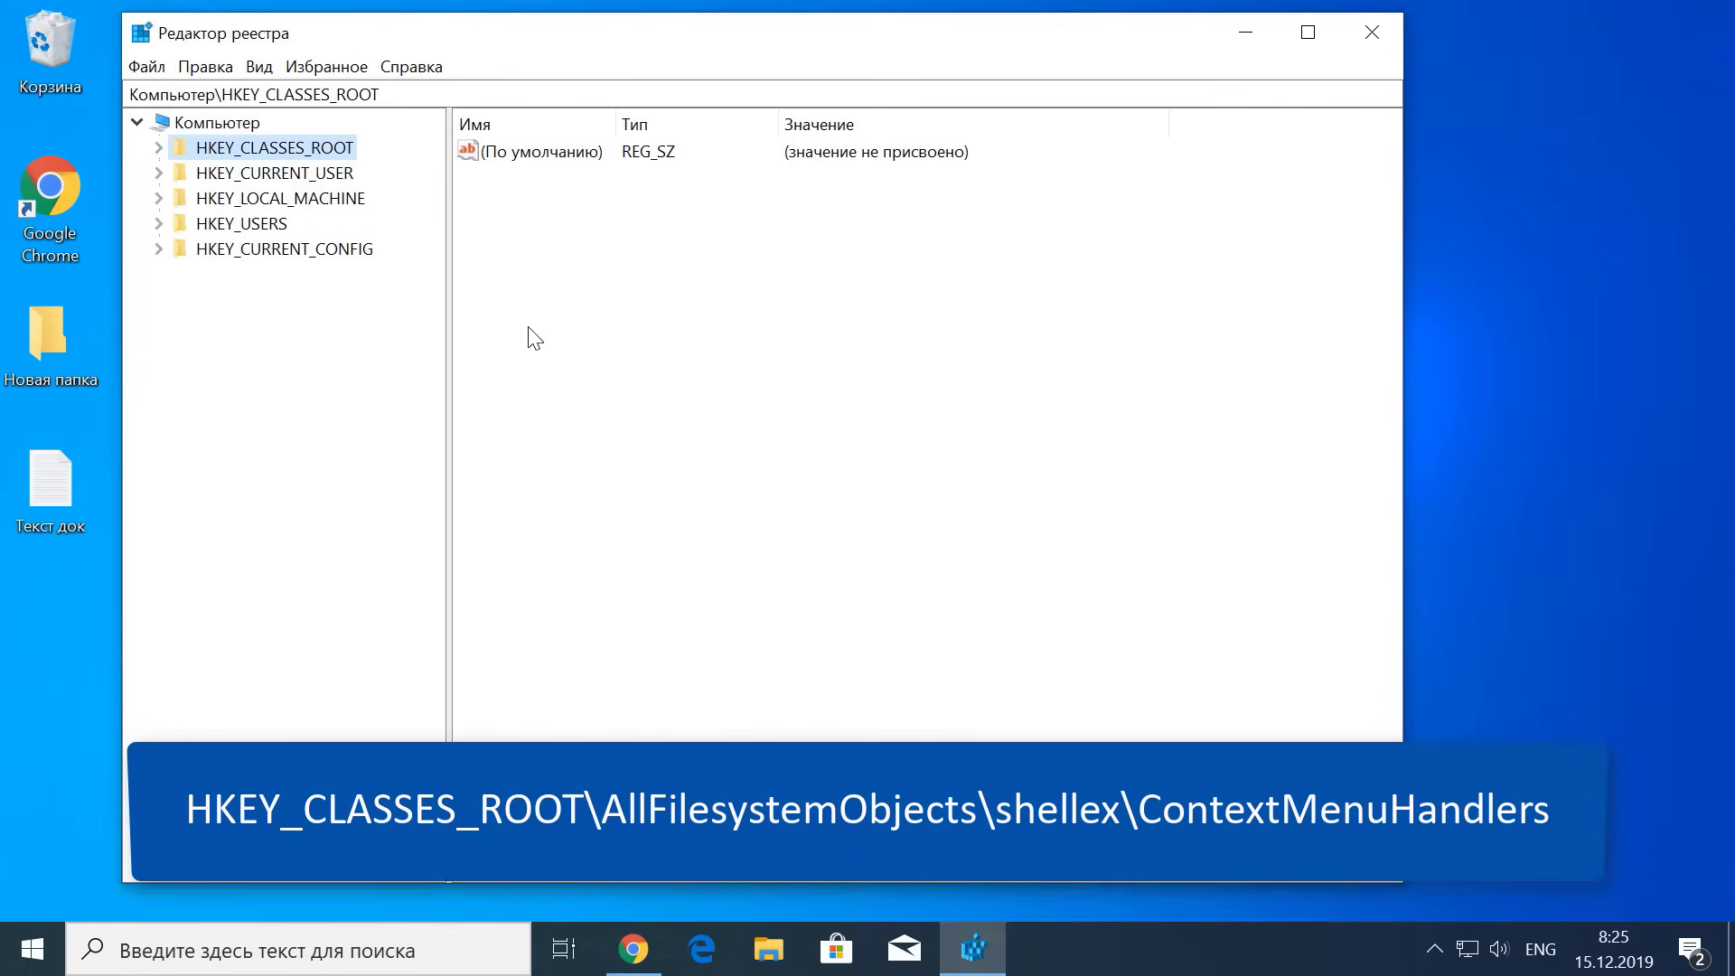
# Step: Browse the key tree manually to HKEY_CLASSES_ROOT\AllFilesystemObjects\shellex\ContextMenuHandlers and select that key
pyautogui.click(159, 148)
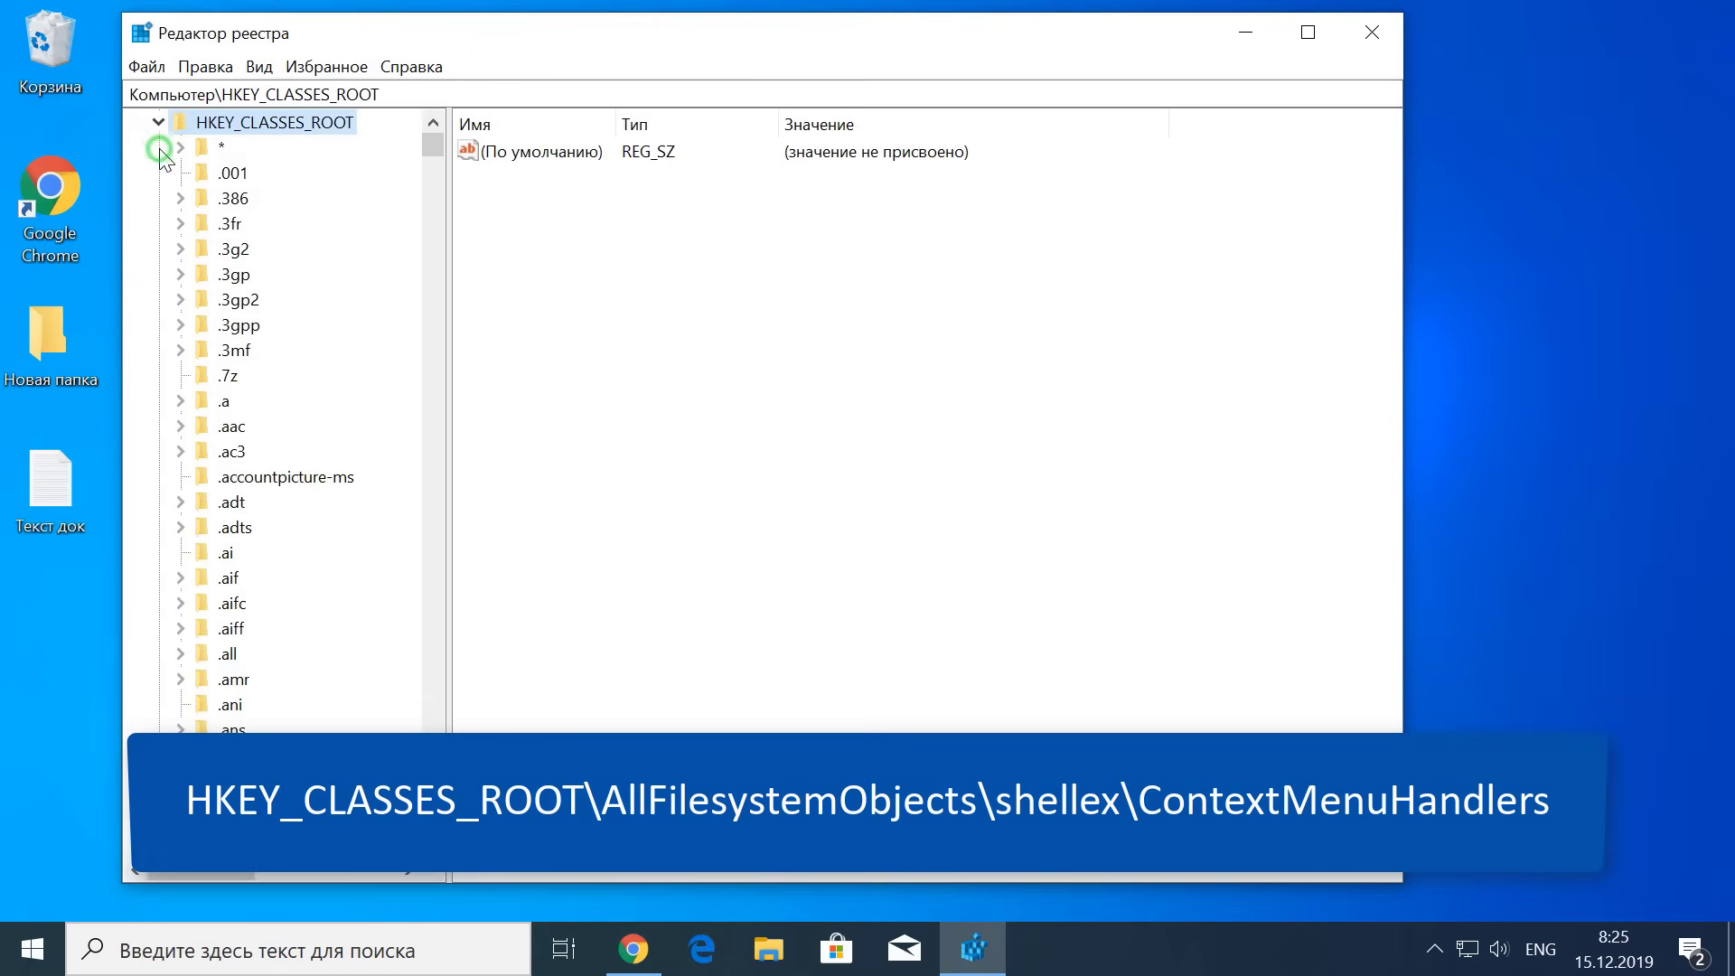
pyautogui.scroll(-4, 344, 237)
pyautogui.scroll(-15, 344, 231)
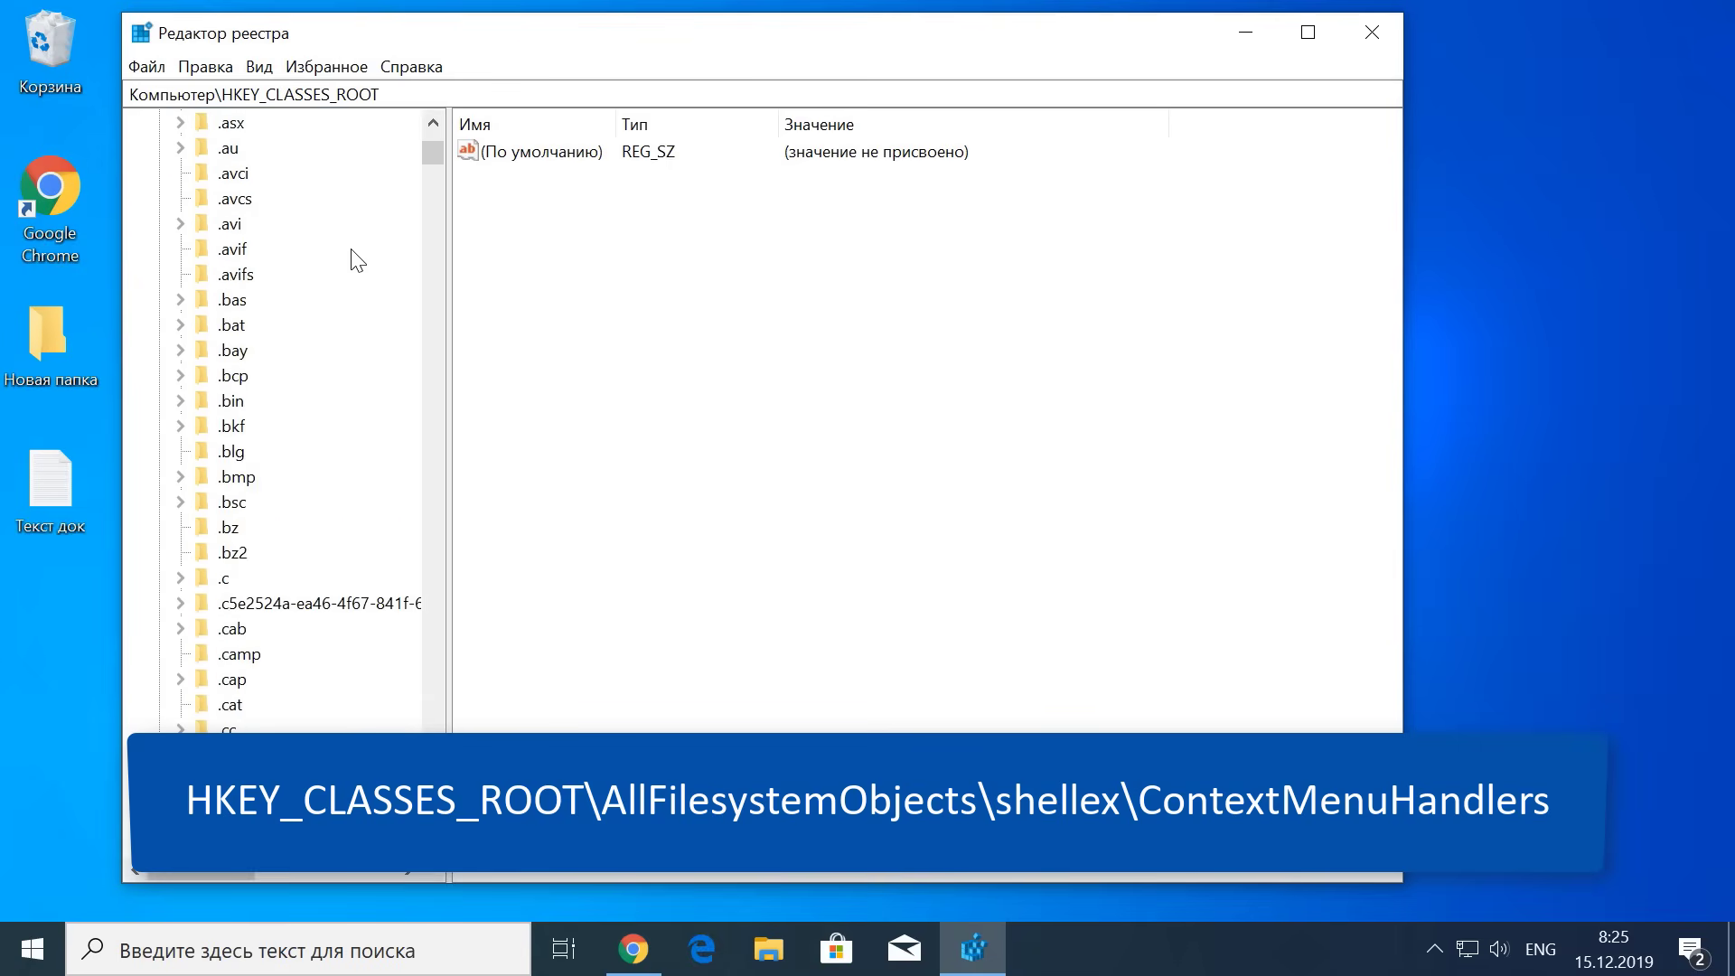
pyautogui.scroll(-20, 358, 261)
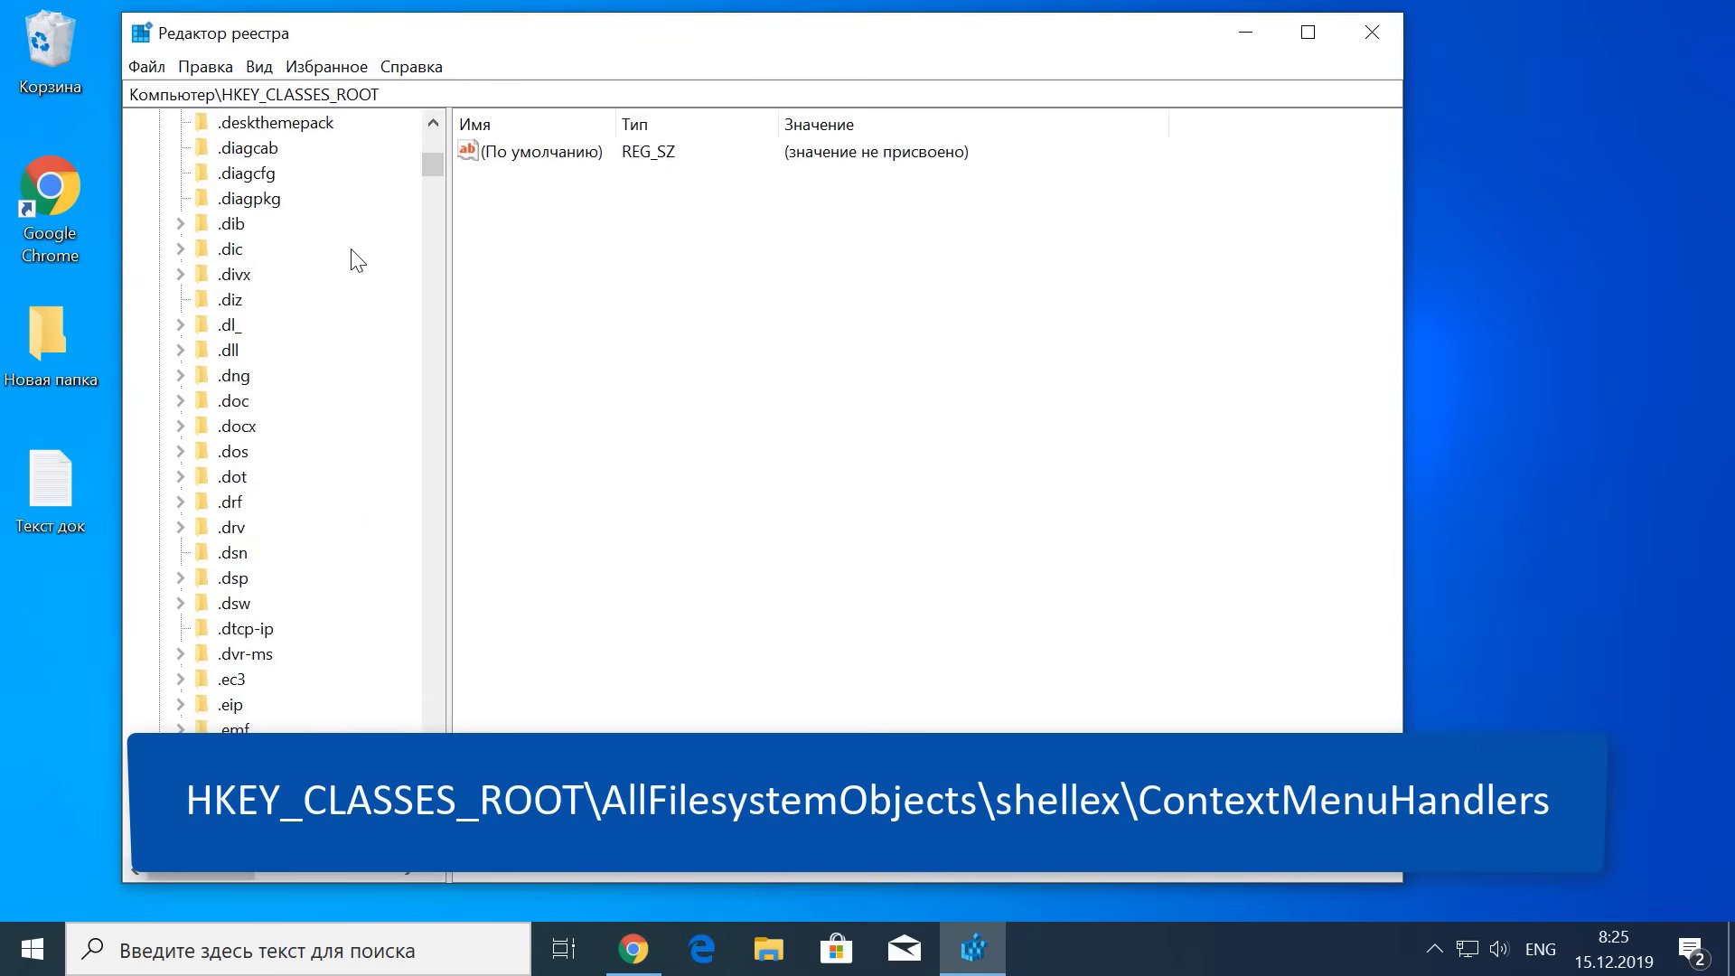
pyautogui.scroll(-1, 370, 296)
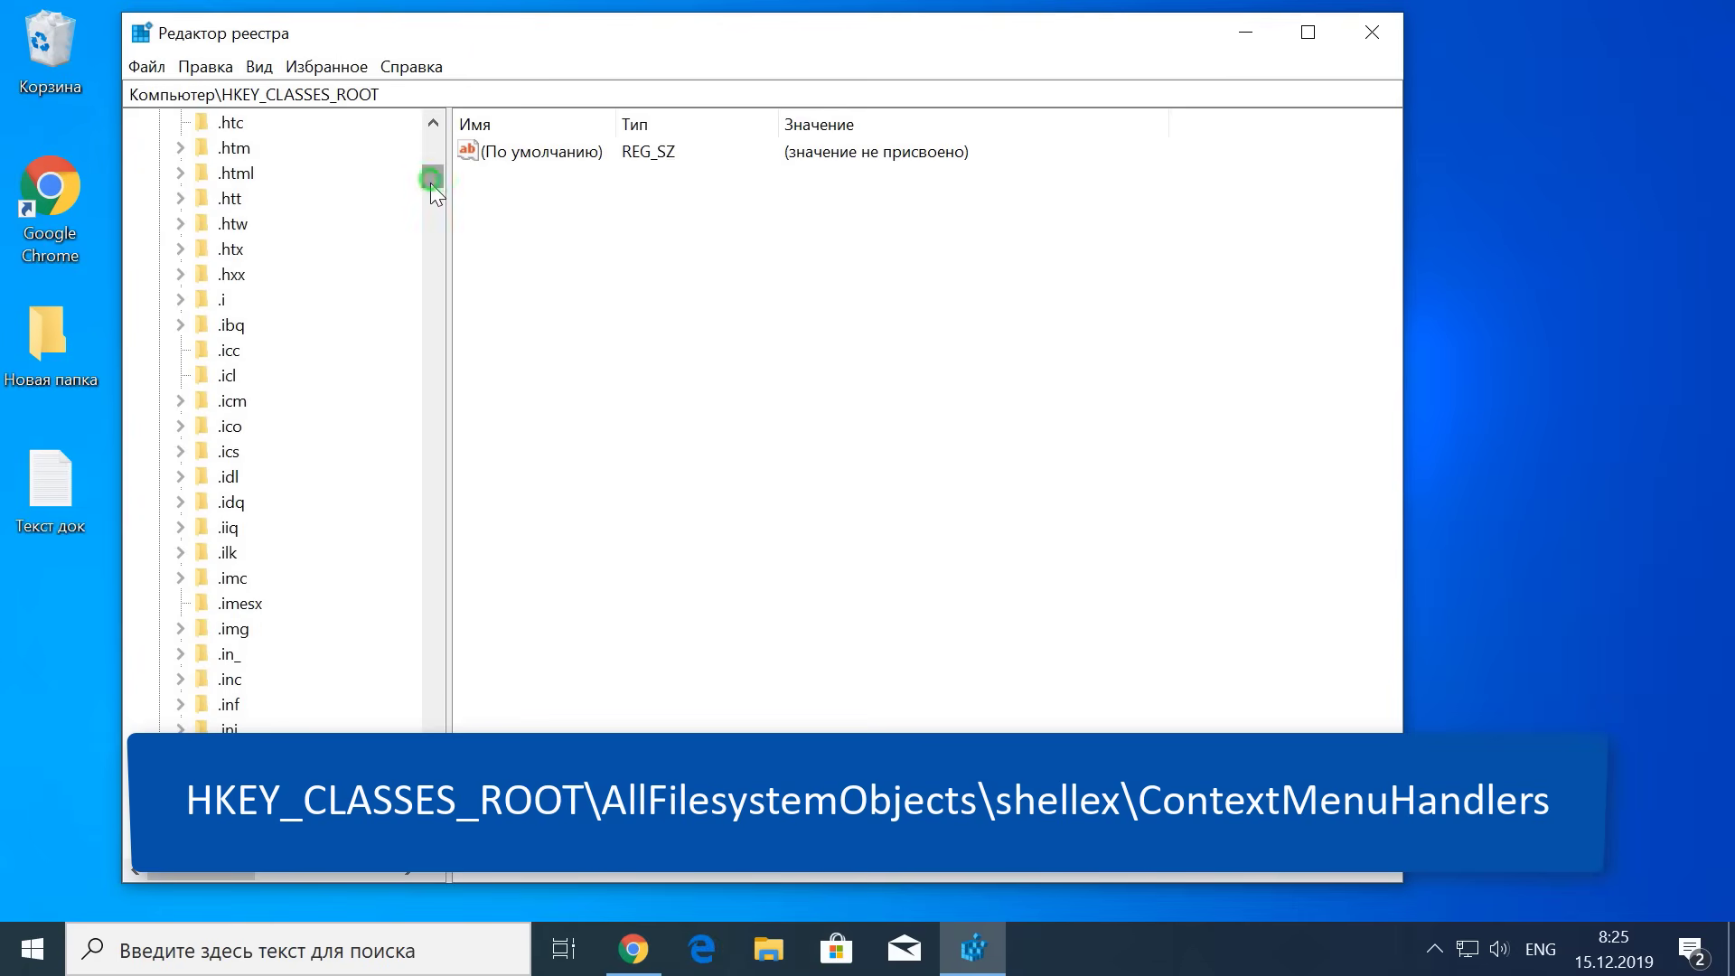
pyautogui.moveTo(432, 192); pyautogui.dragTo(438, 255)
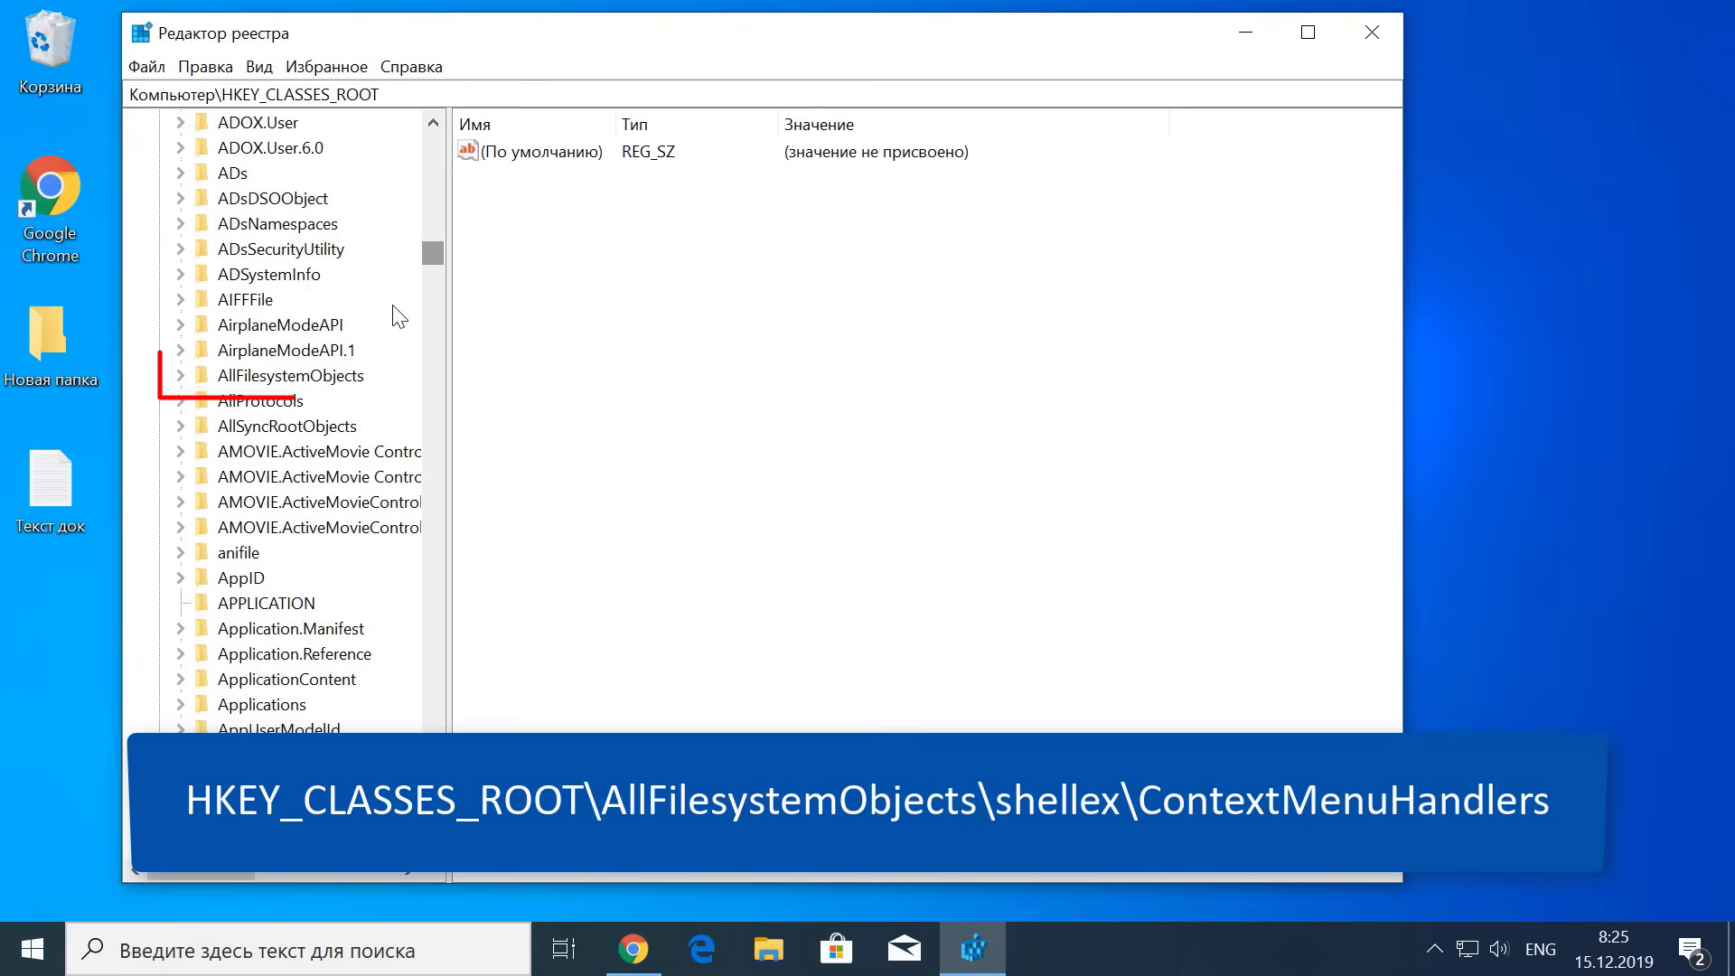
pyautogui.click(262, 376)
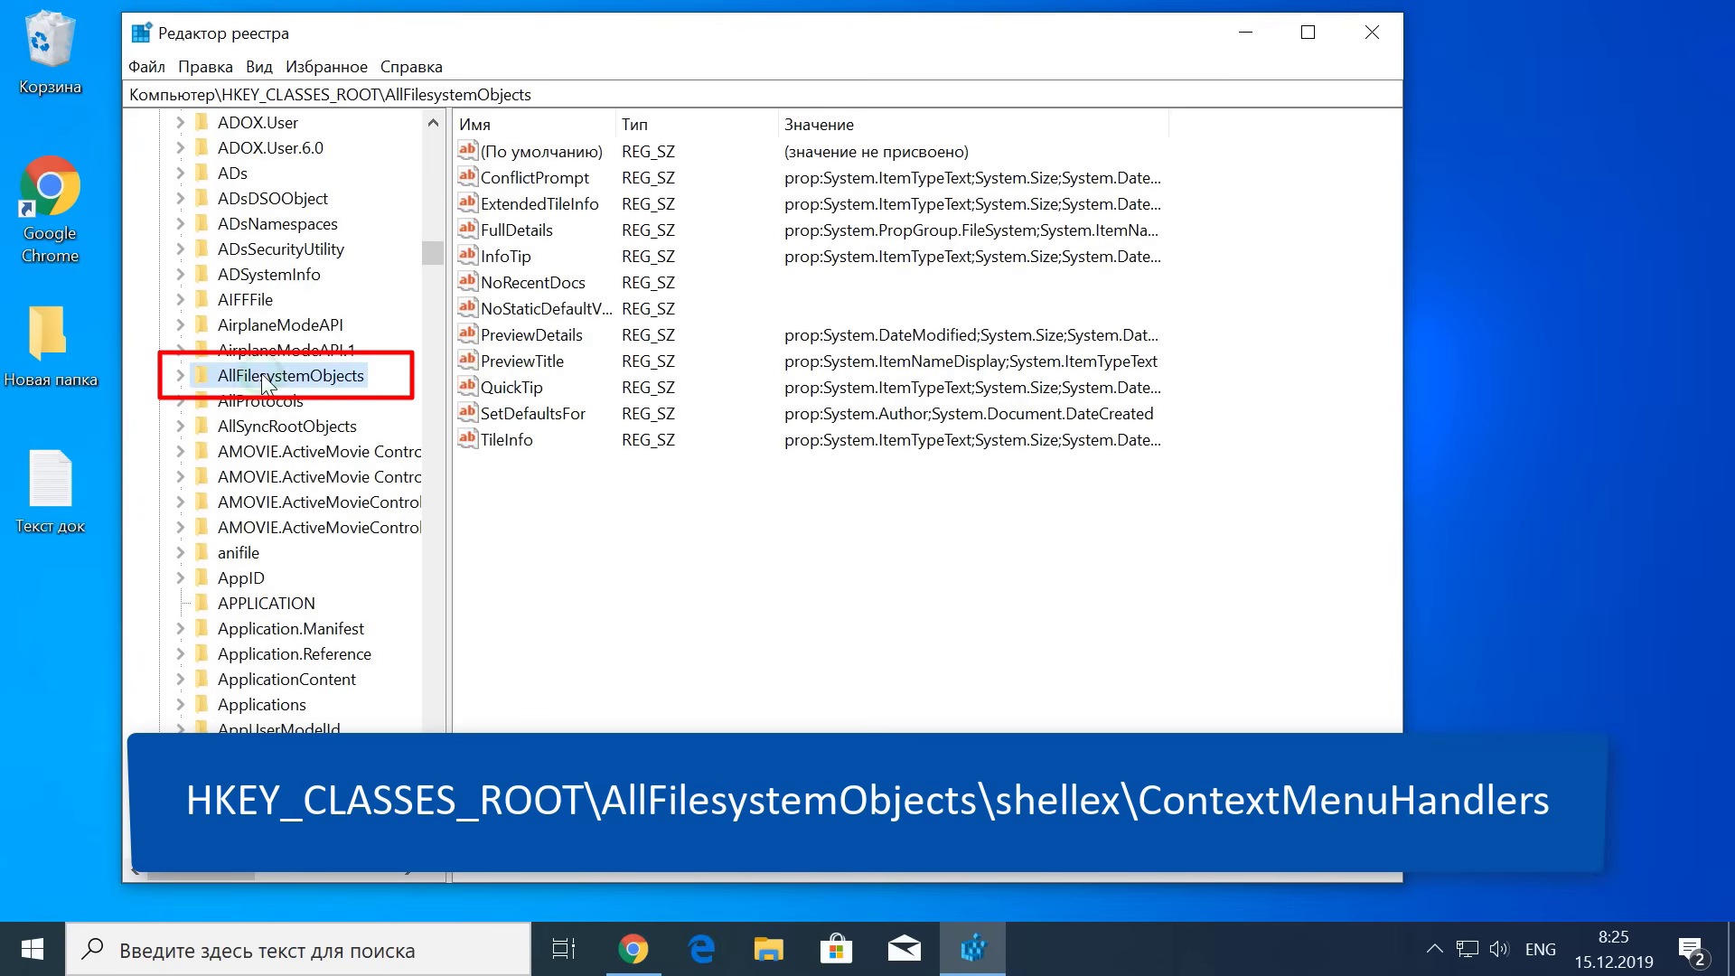
pyautogui.click(181, 376)
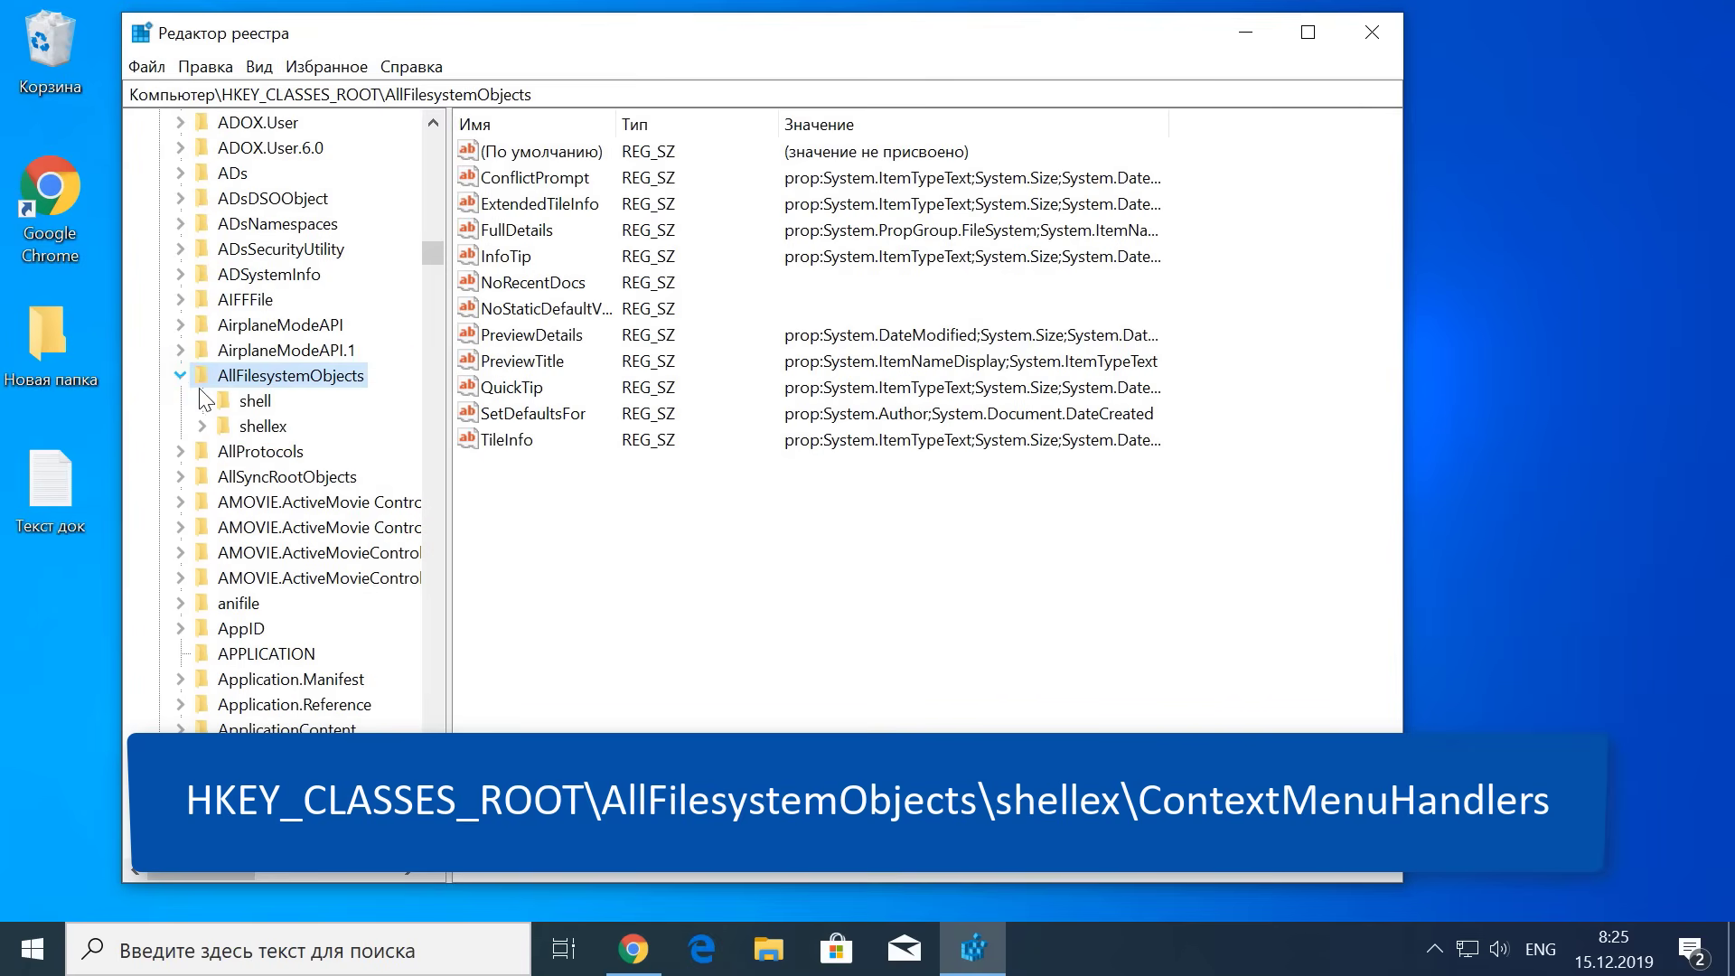
pyautogui.click(249, 428)
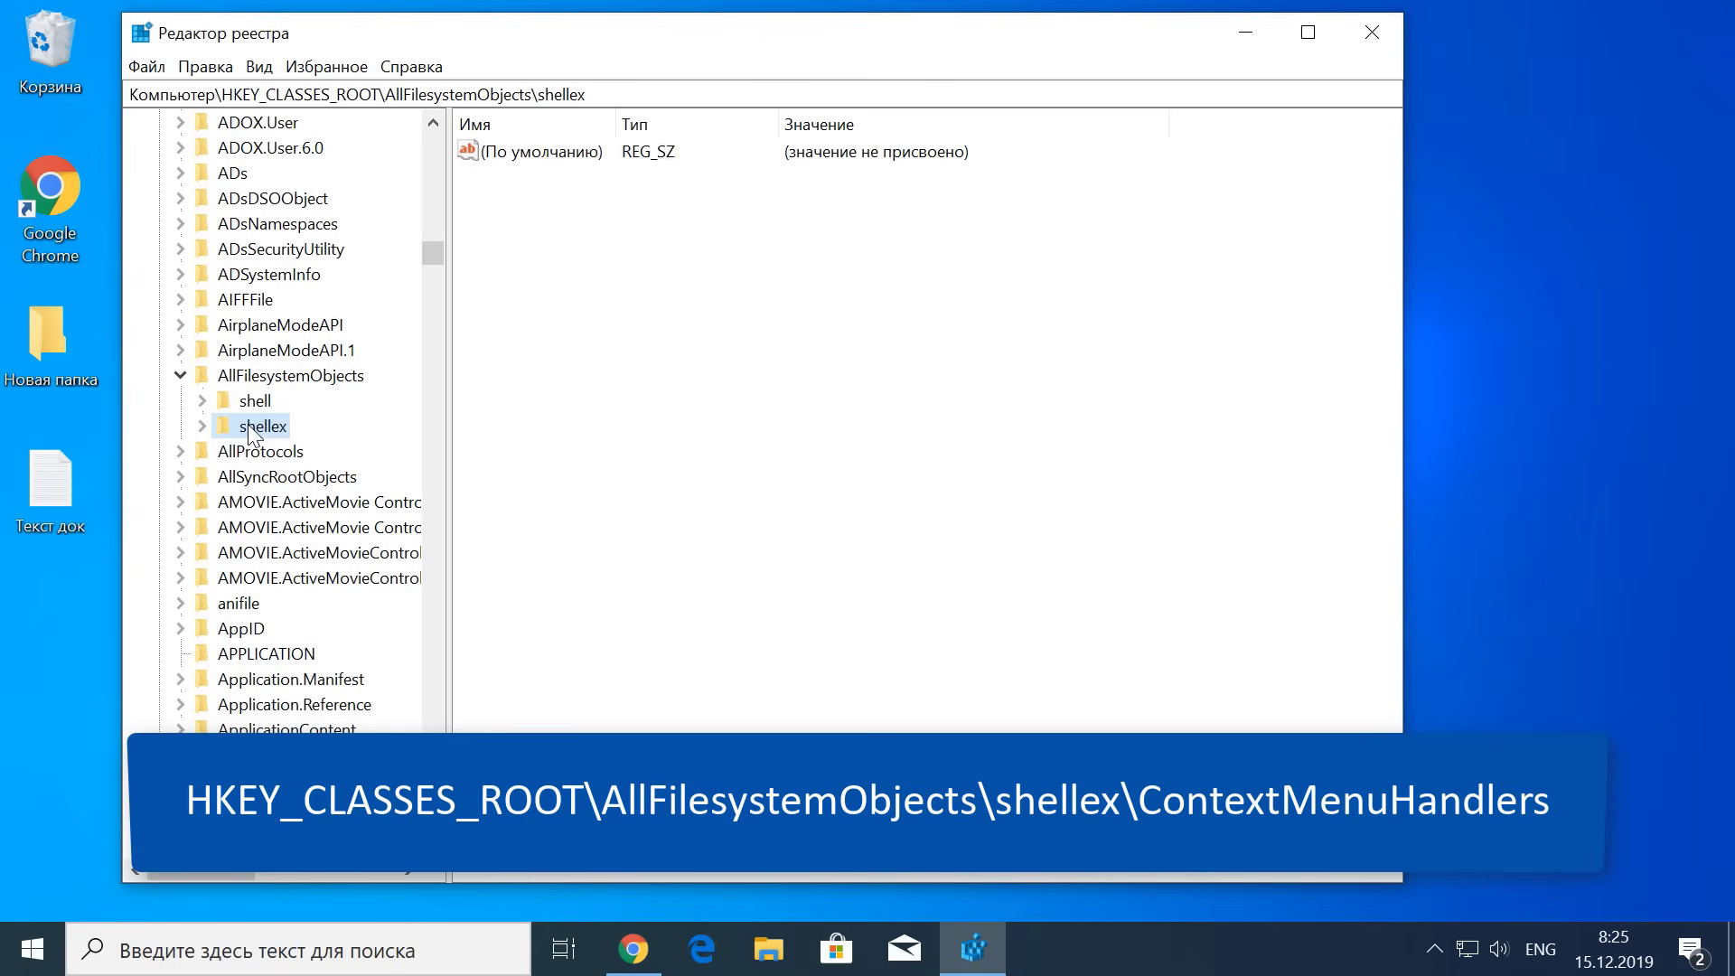
pyautogui.click(203, 426)
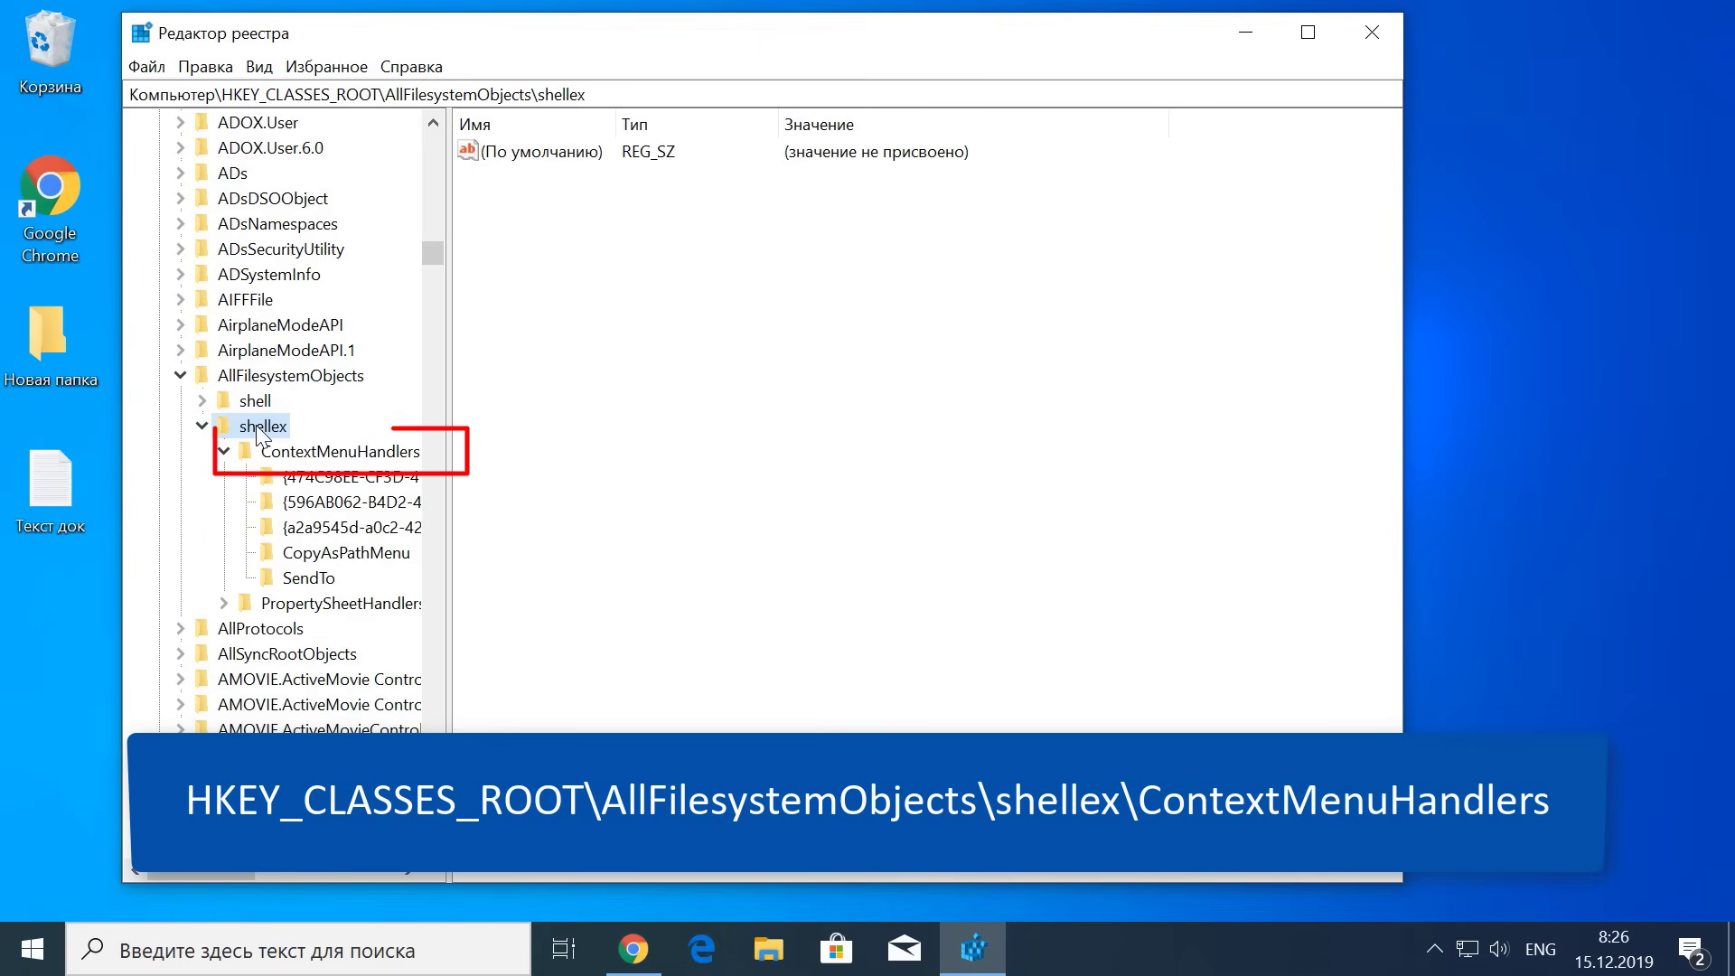
pyautogui.click(313, 456)
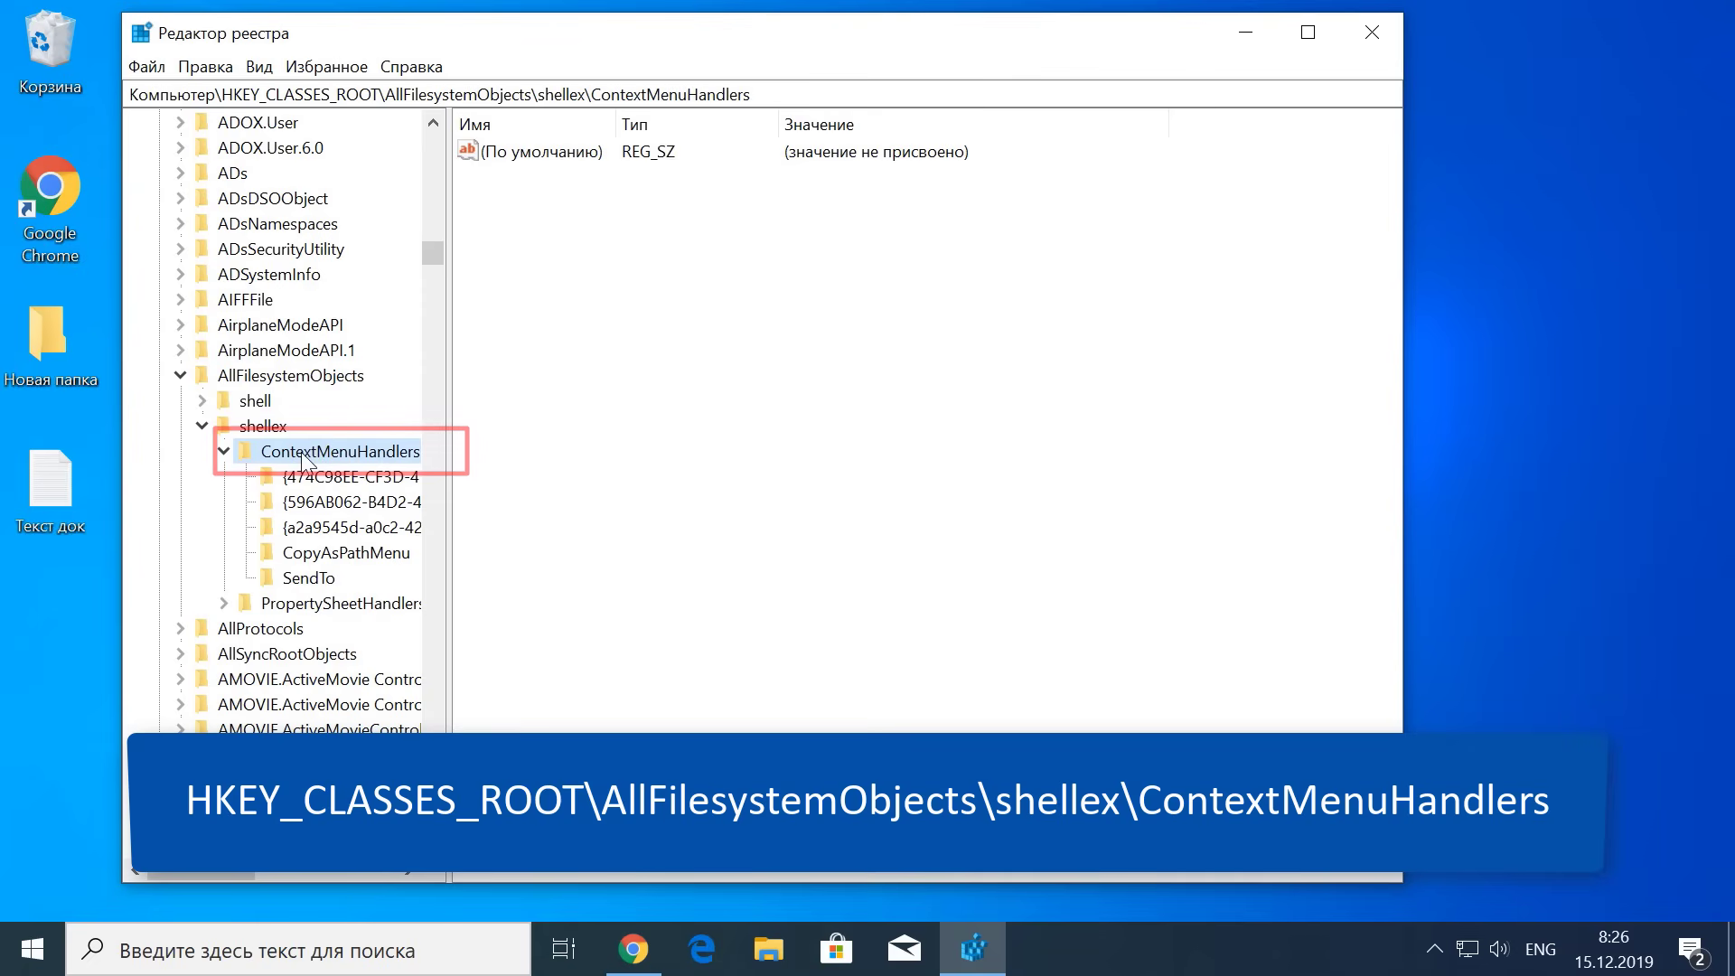
# Step: Put a minus before the opening brace of the SendTo key's default value, making it -{7BA4C740-9E81-11CF-99D3-00AA004AE837}
pyautogui.click(310, 580)
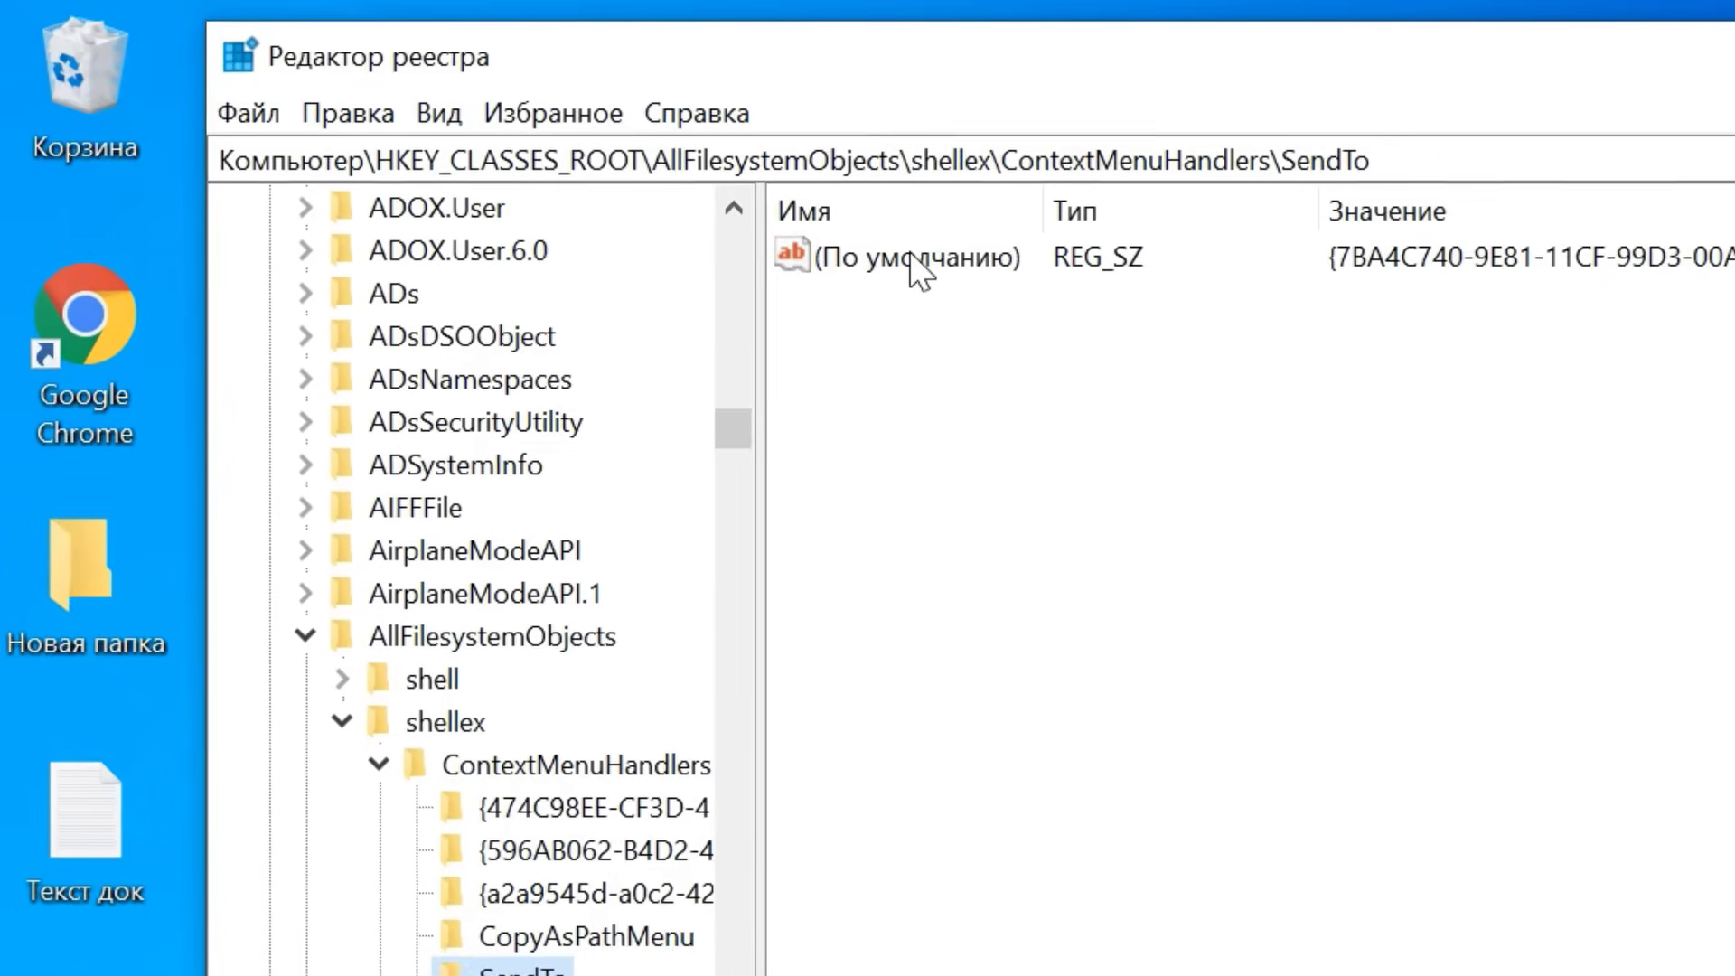
pyautogui.rightClick(913, 261)
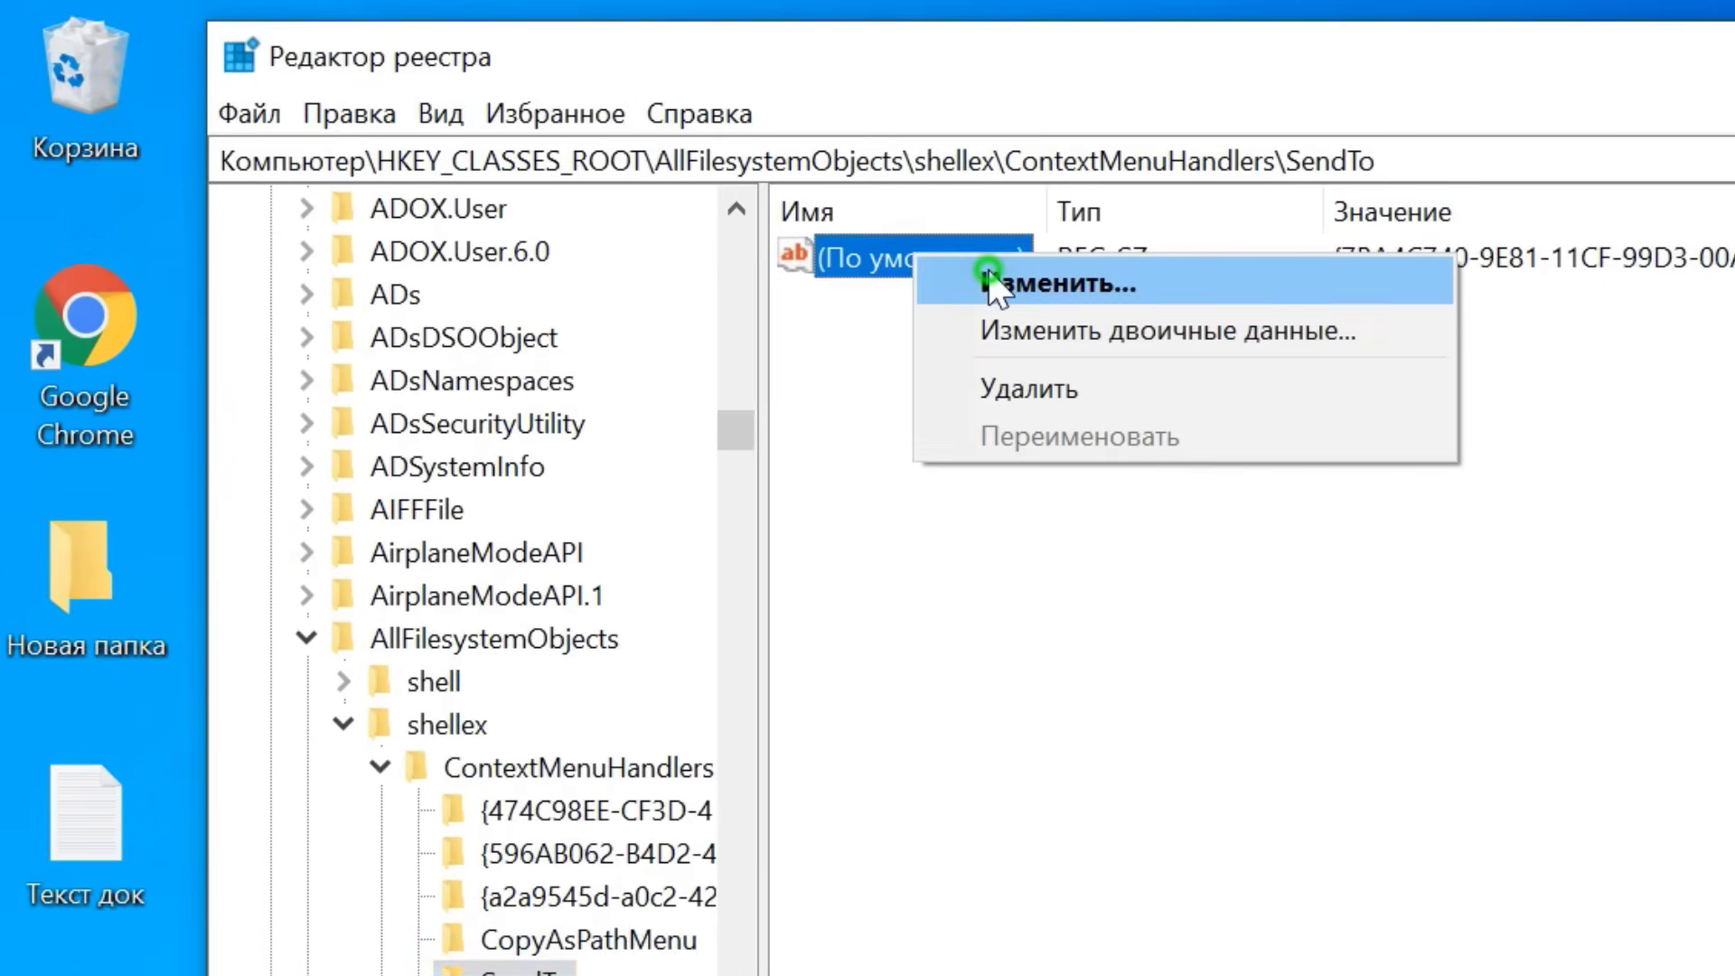
pyautogui.click(989, 280)
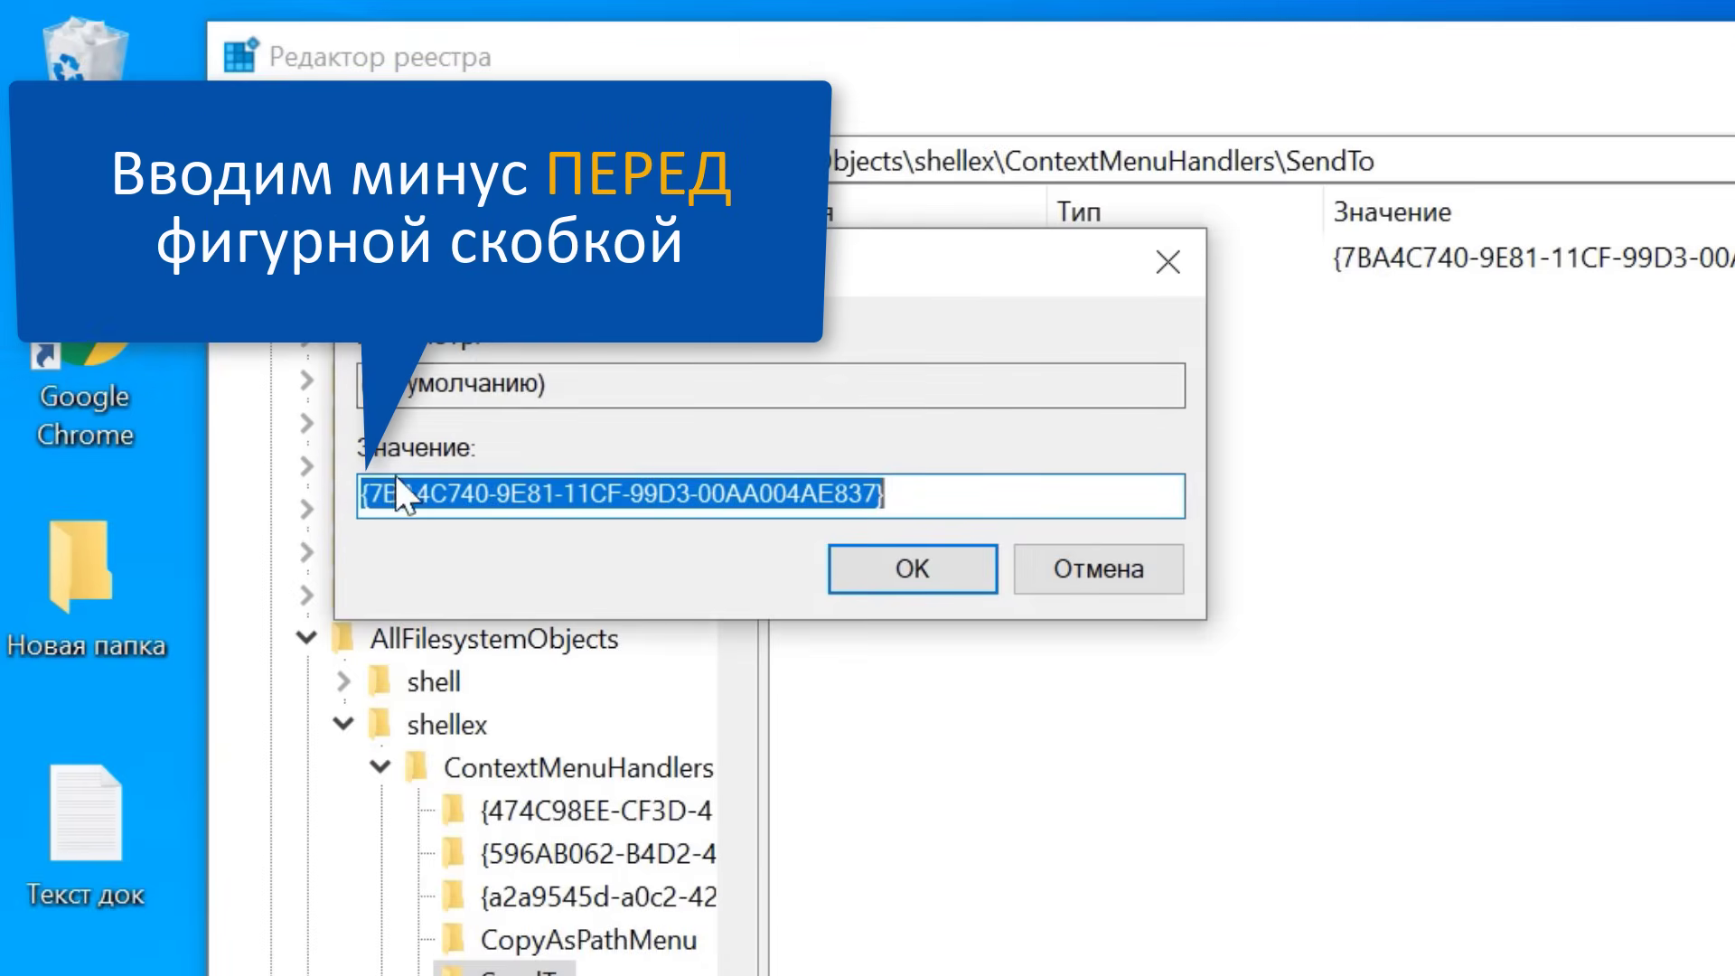
pyautogui.click(358, 494)
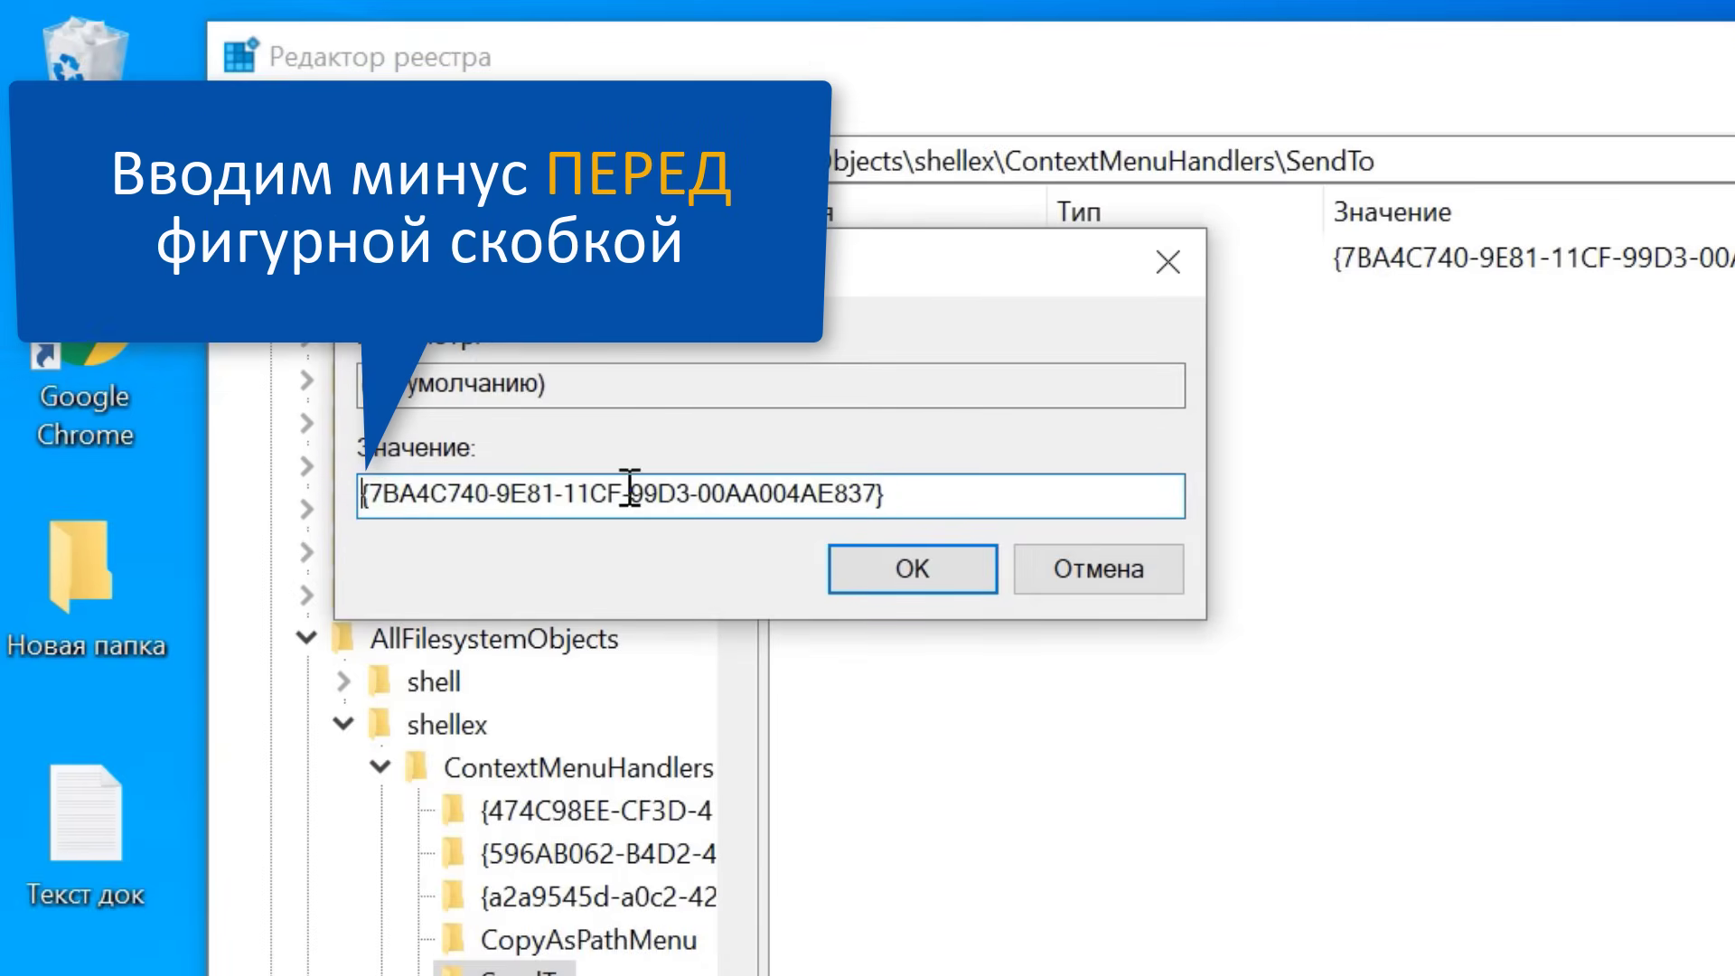
pyautogui.write('-')
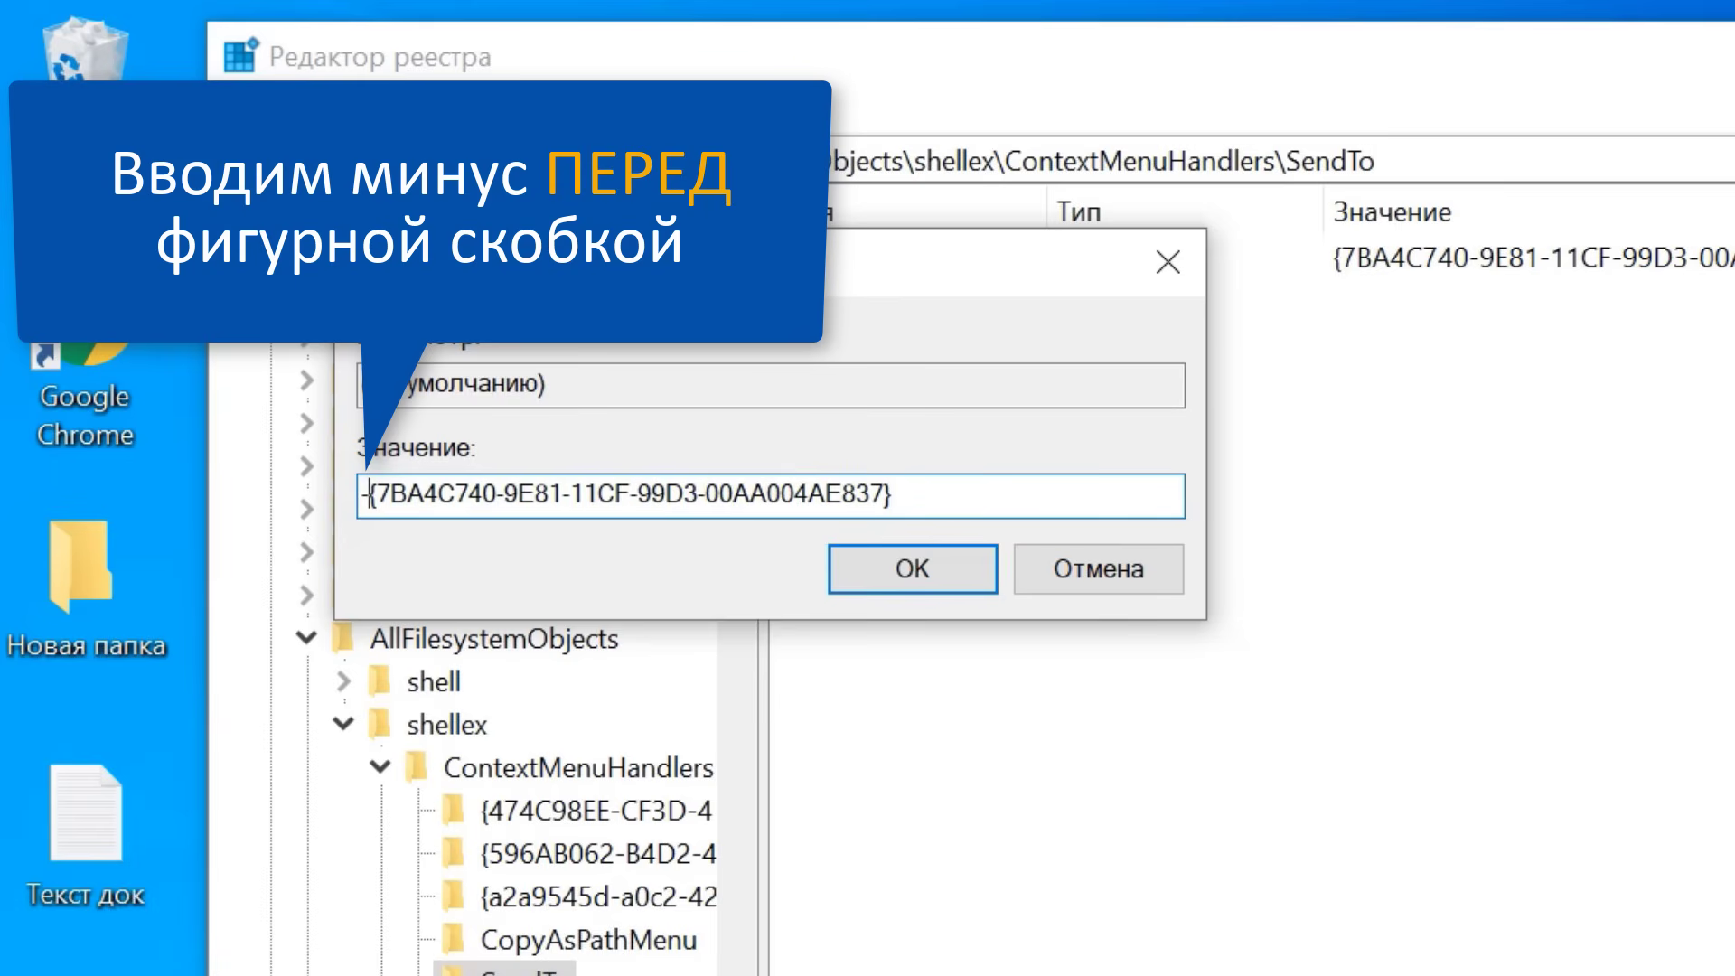
pyautogui.click(903, 578)
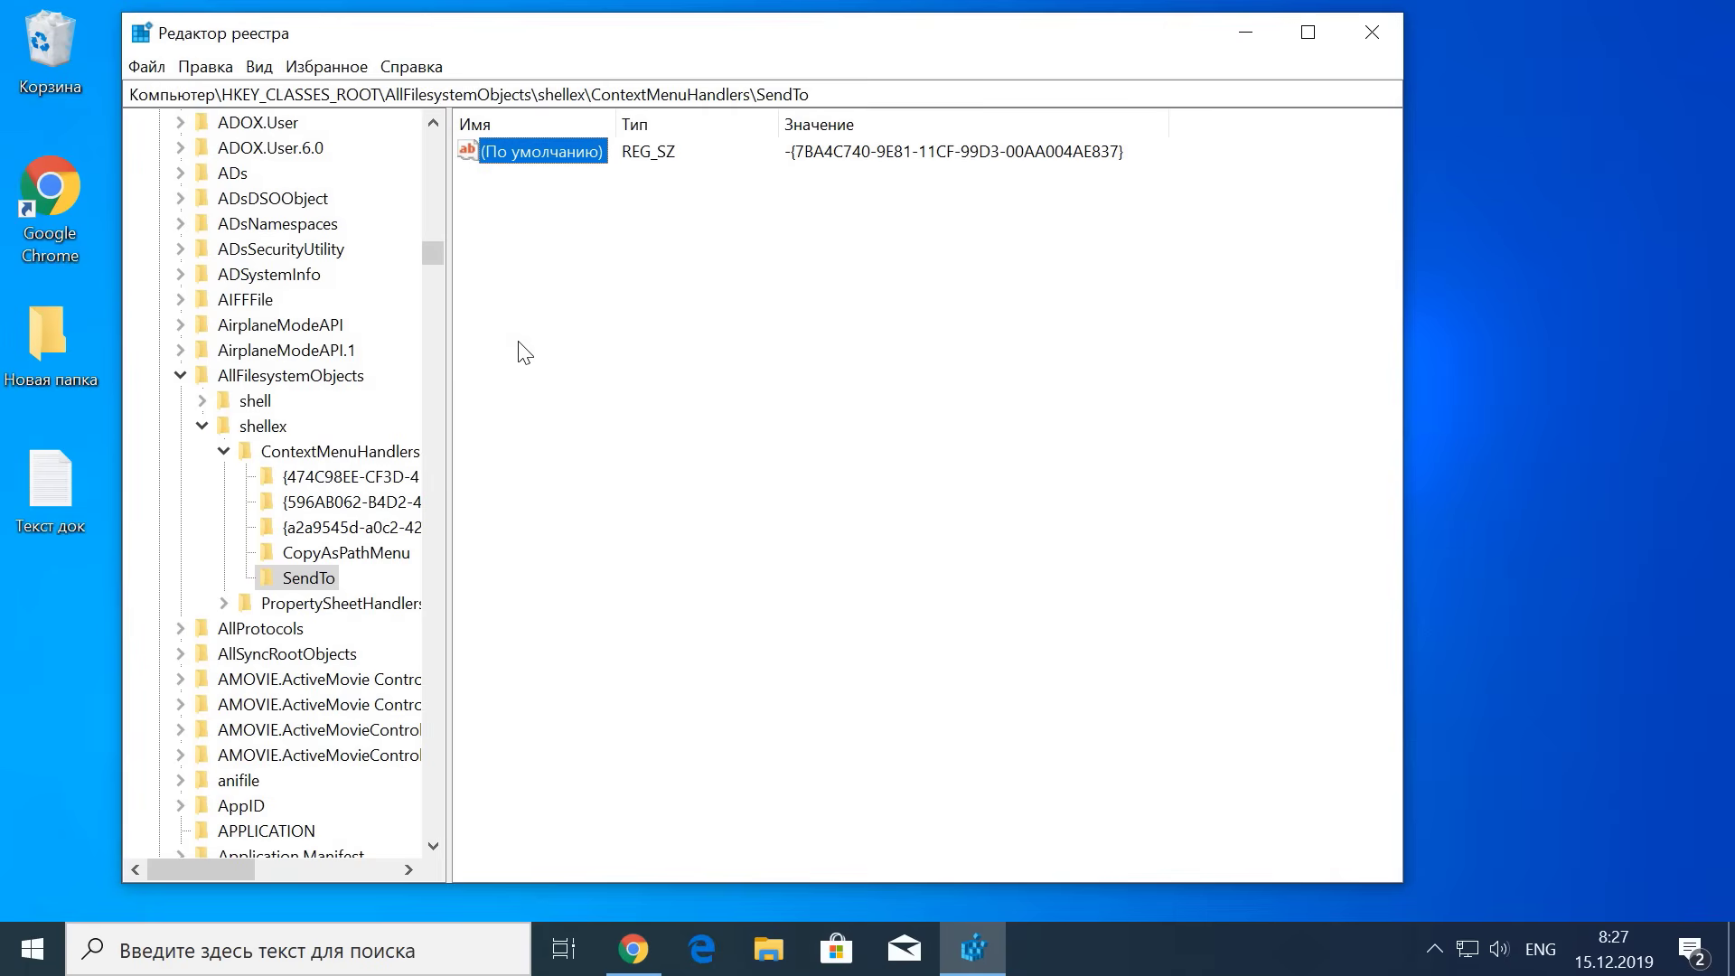
# Step: Check the context menu of the Текст док file on the desktop for the Отправить entries
pyautogui.doubleClick(62, 480)
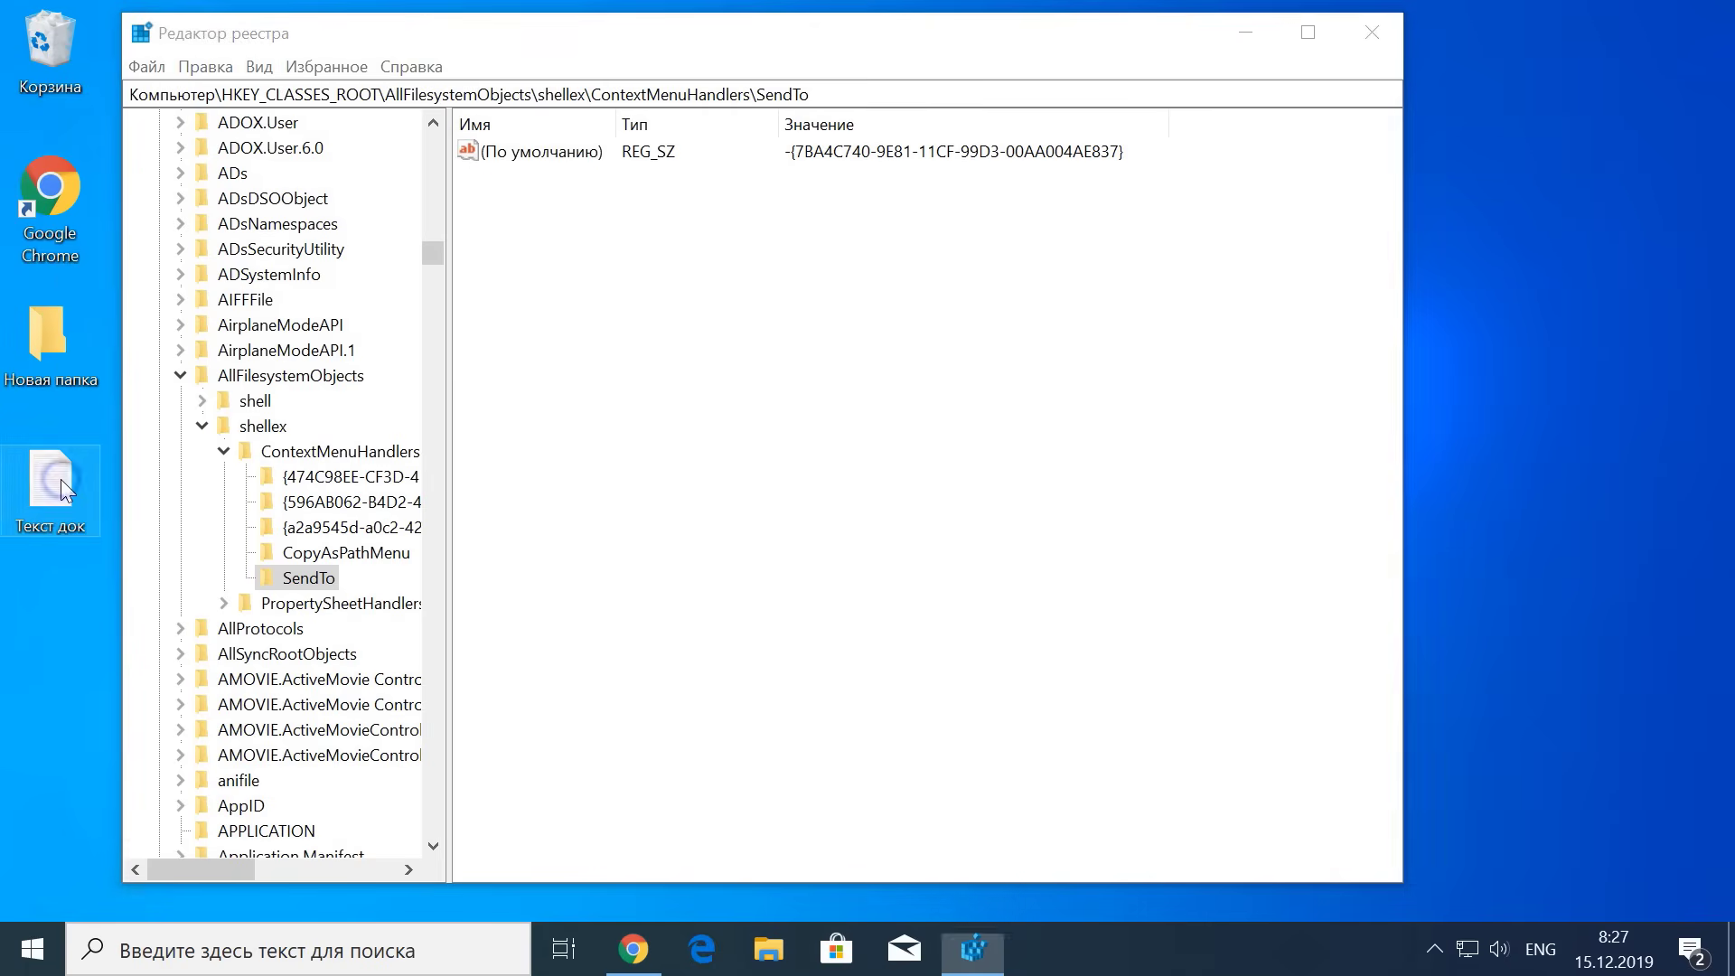
pyautogui.rightClick(62, 479)
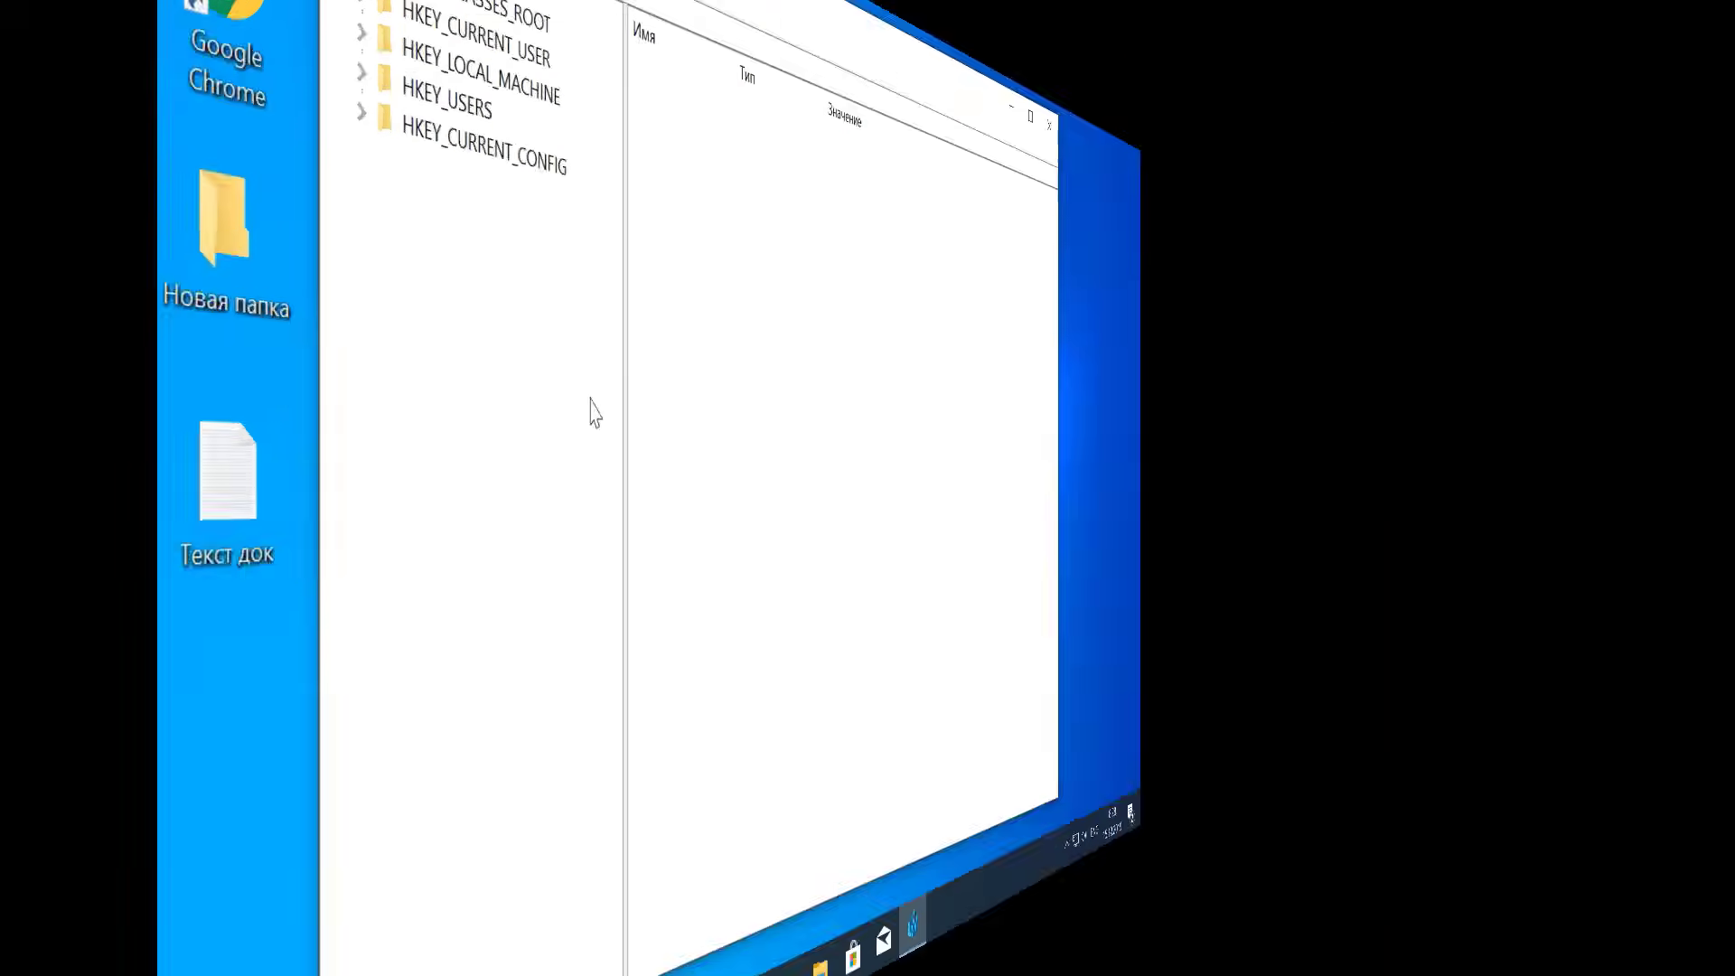
pyautogui.rightClick(63, 468)
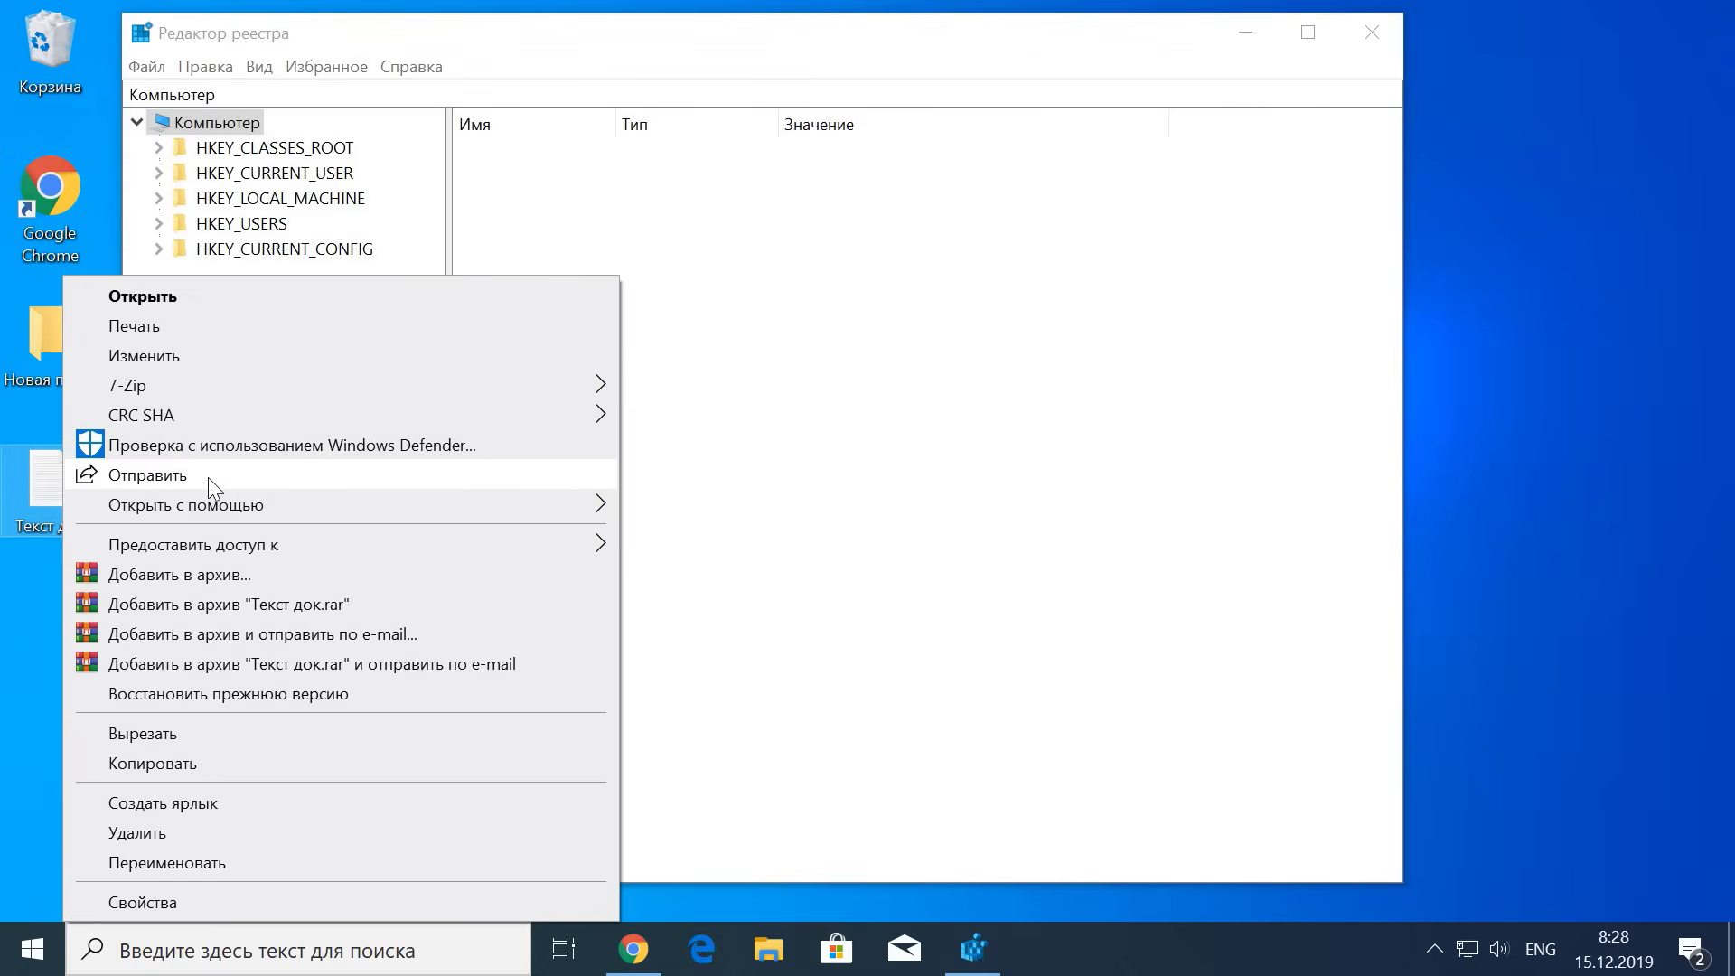
pyautogui.click(708, 371)
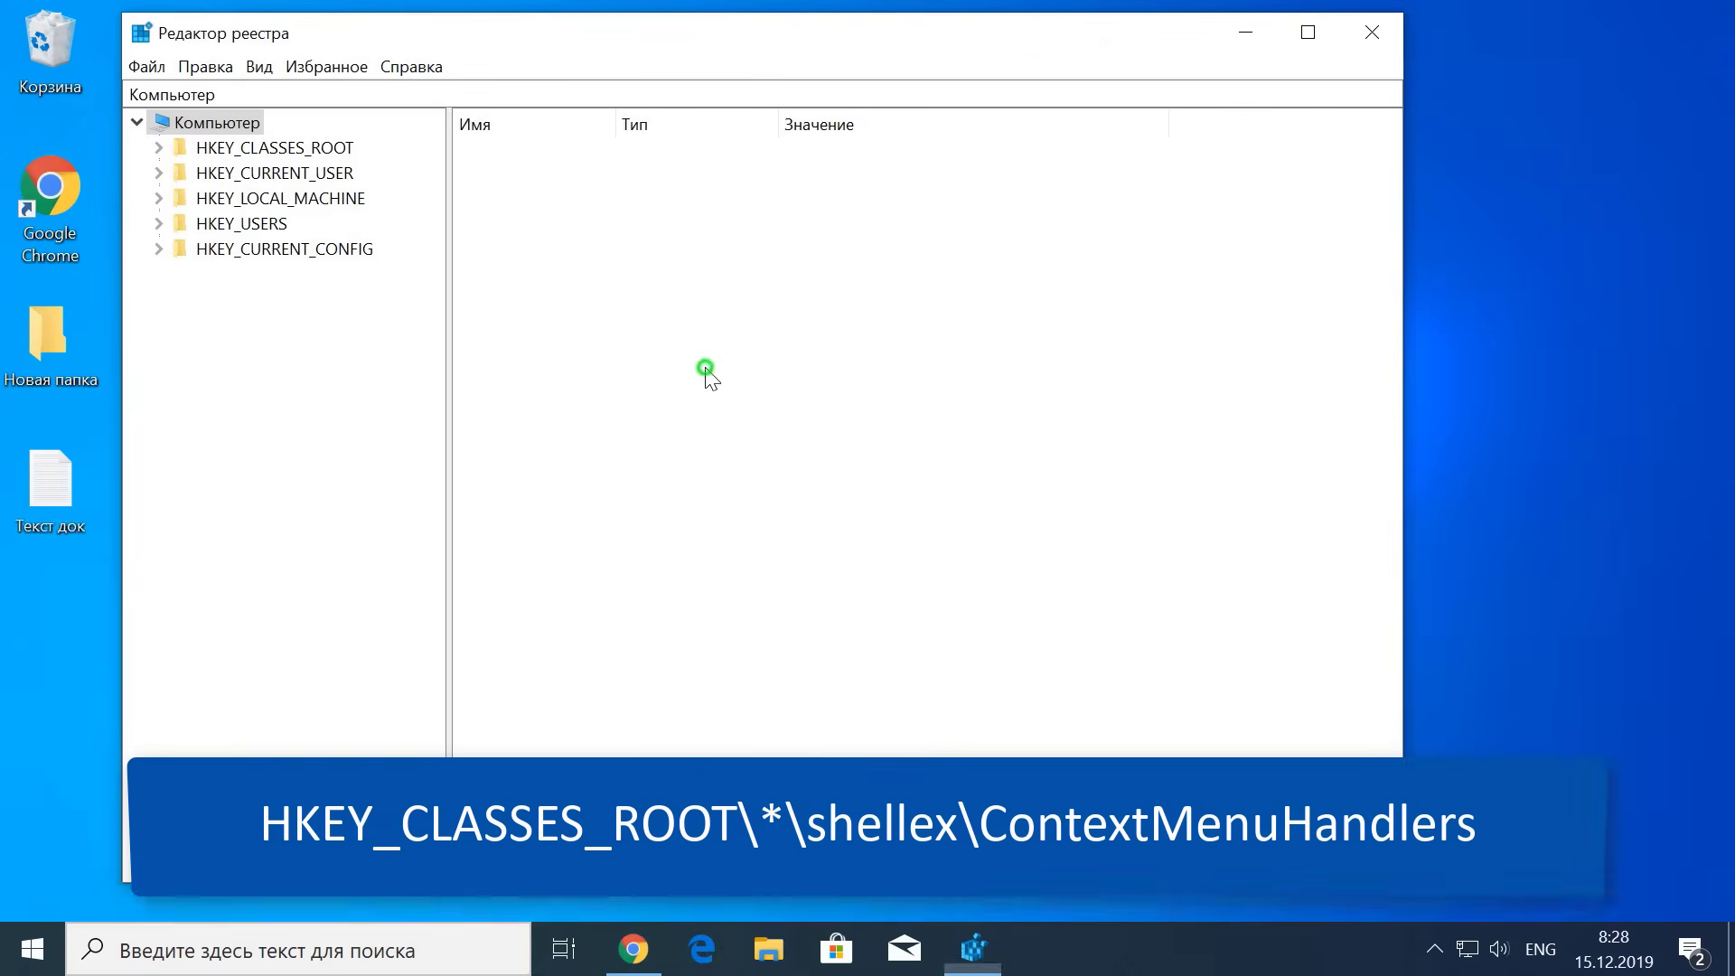
# Step: Browse the key tree to HKEY_CLASSES_ROOT\*\shellex\ContextMenuHandlers and expand it
pyautogui.click(183, 150)
pyautogui.click(159, 148)
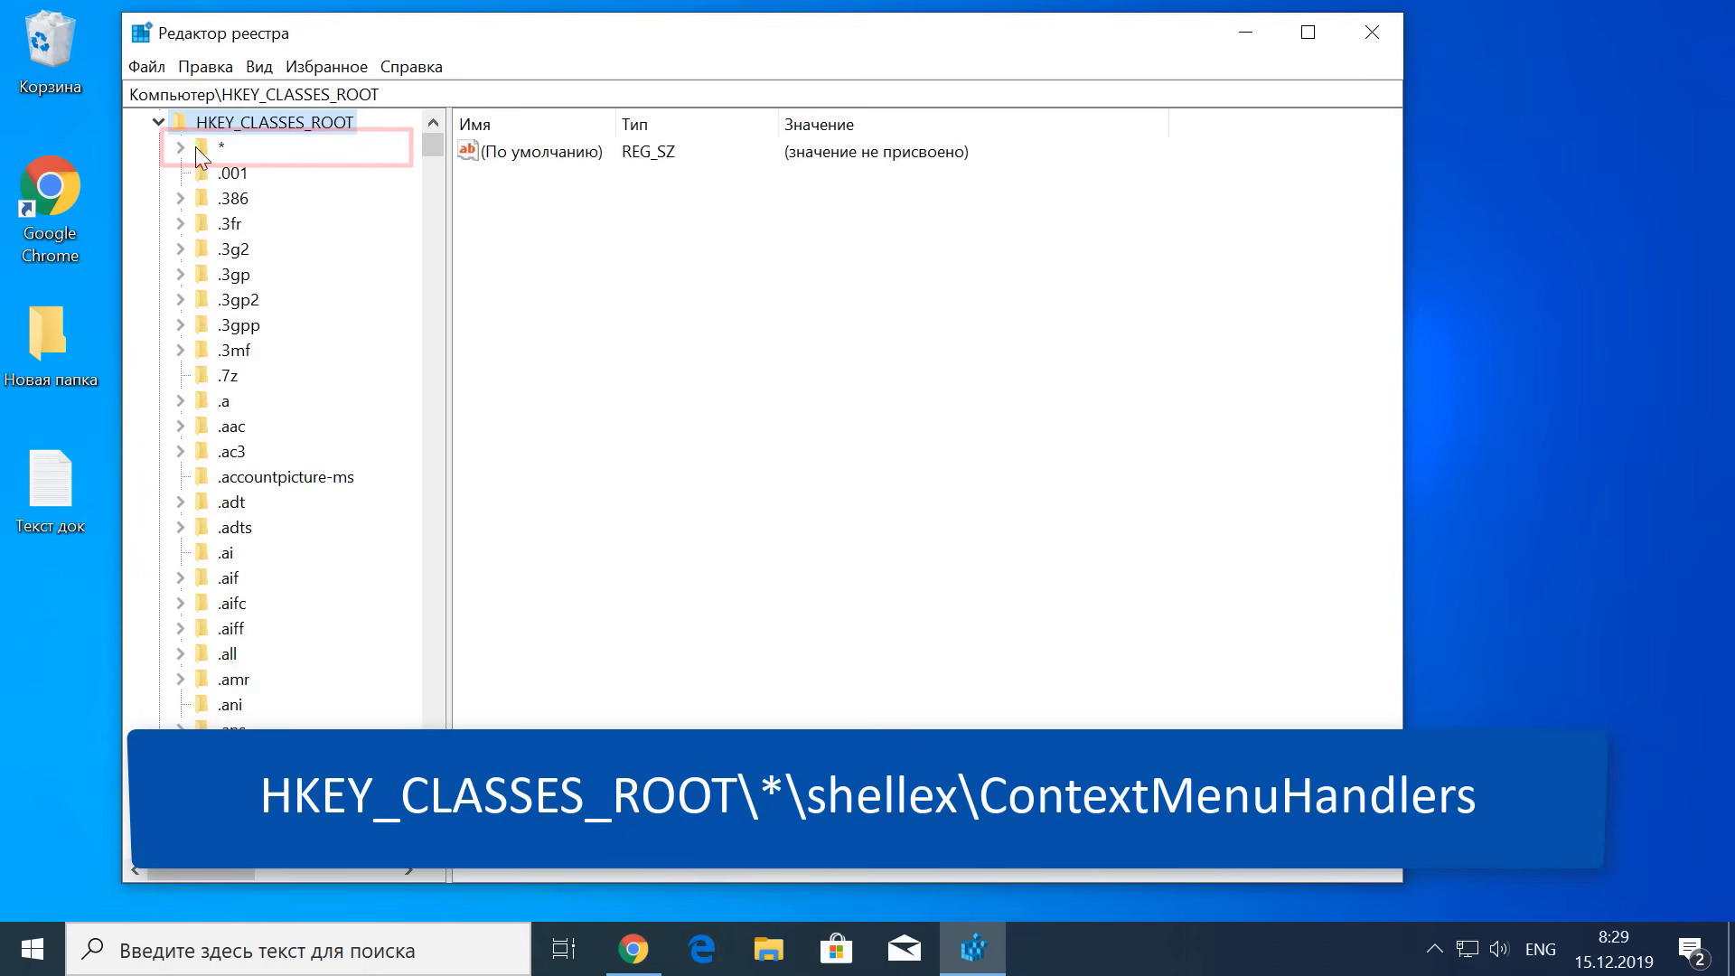
pyautogui.click(189, 146)
pyautogui.click(181, 146)
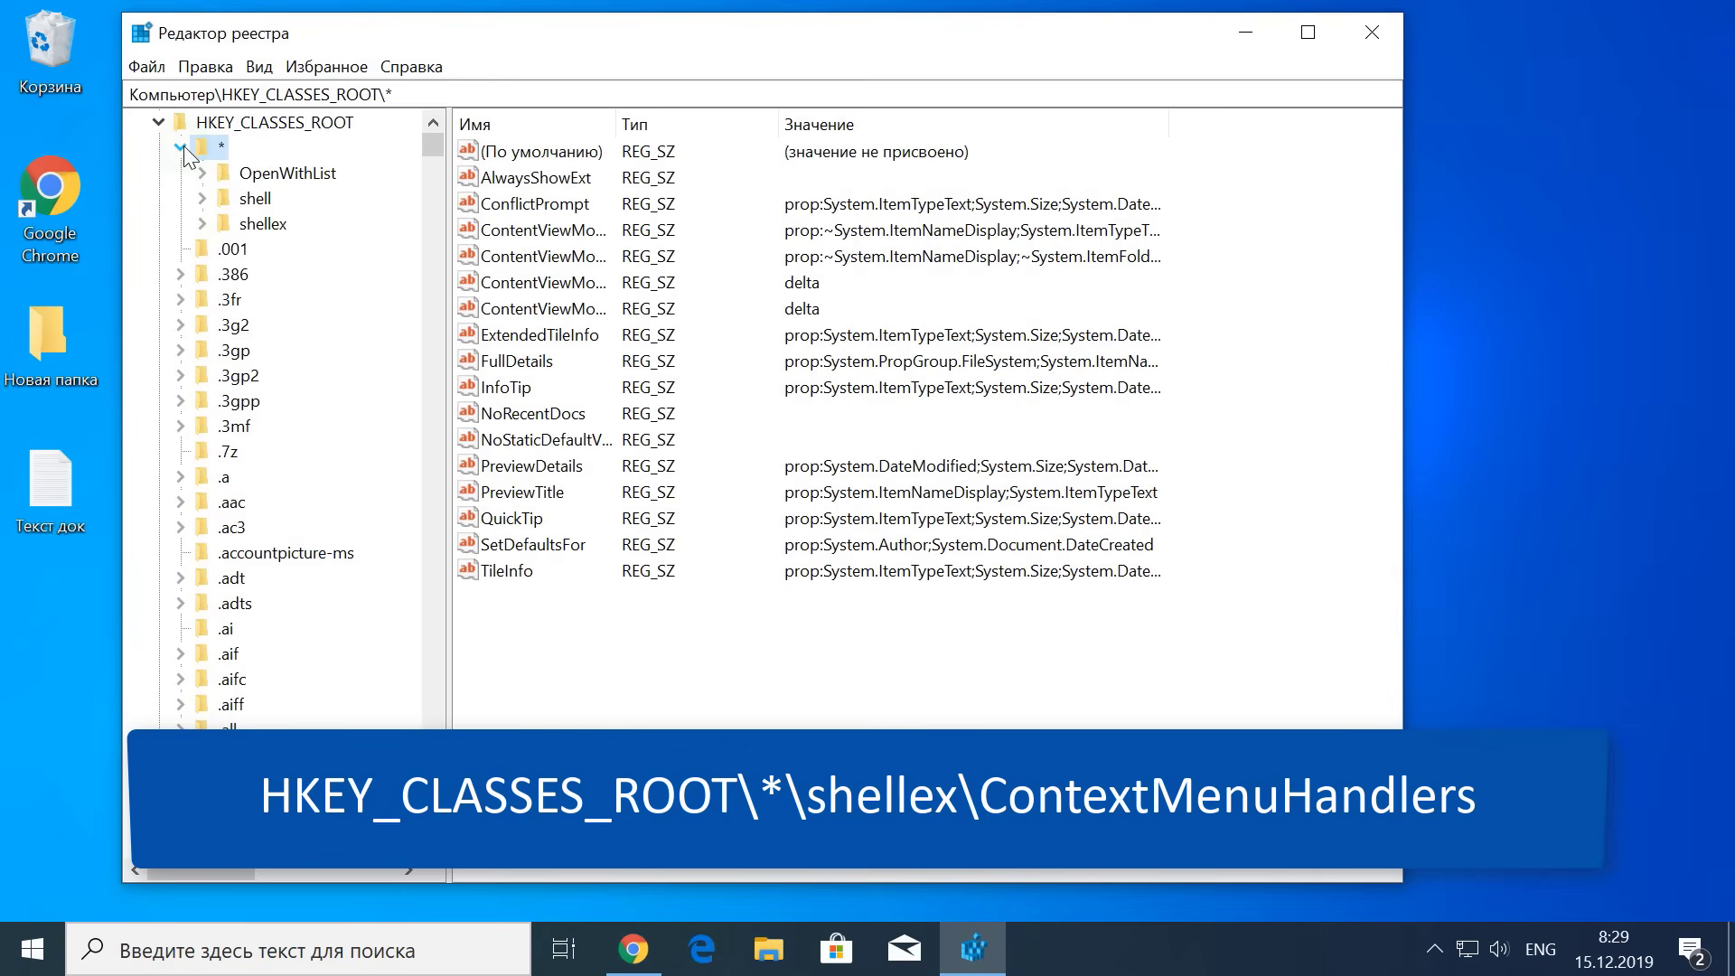
pyautogui.click(221, 225)
pyautogui.click(201, 223)
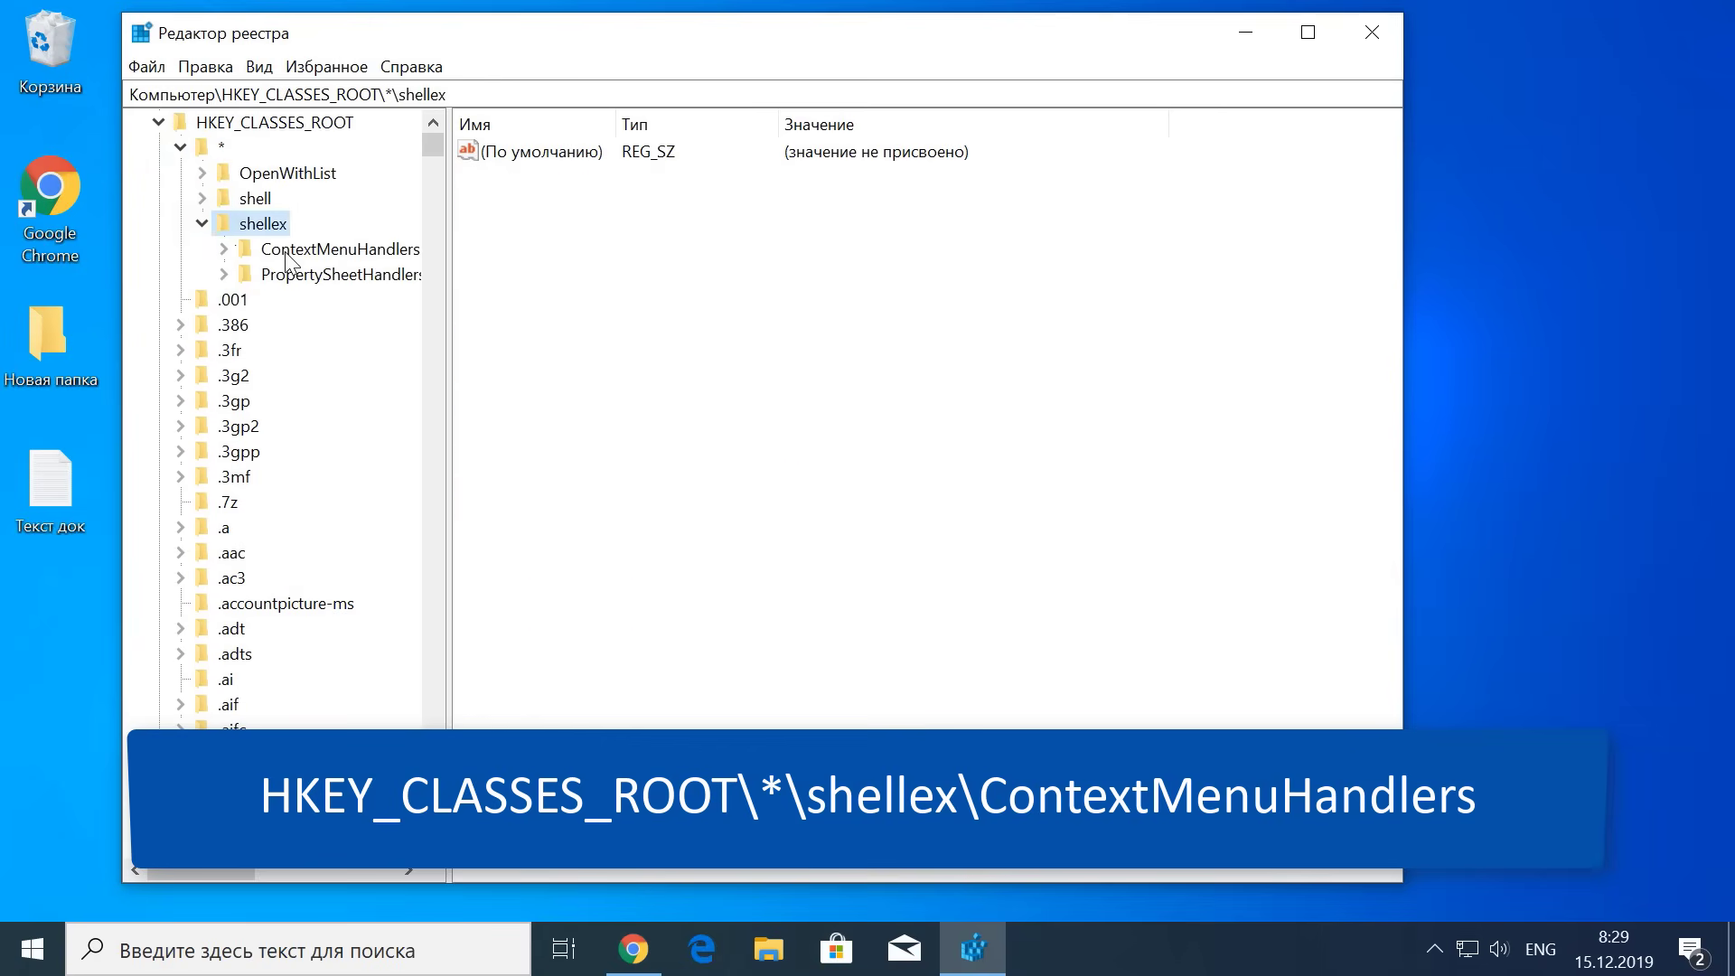
pyautogui.click(240, 253)
pyautogui.click(224, 251)
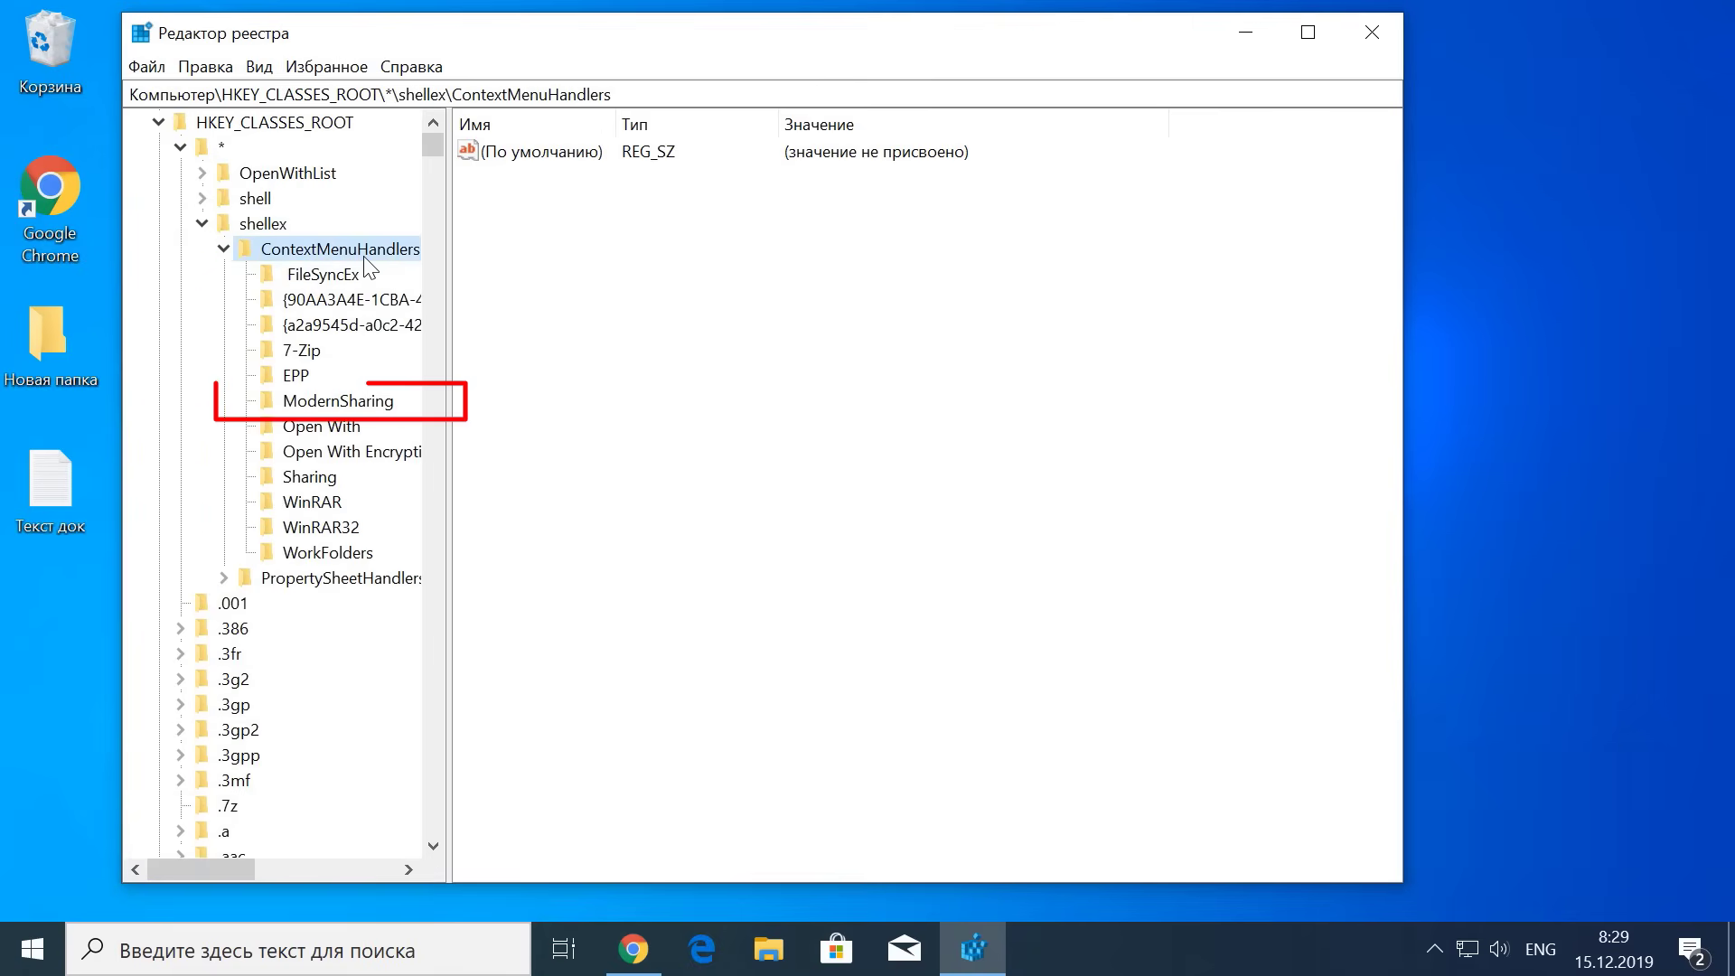
# Step: Set the ModernSharing key's default value to -{e2bf9676-5f8f-435c-97eb-11607a5bedf7} and check the Текст док file's context menu
pyautogui.click(367, 408)
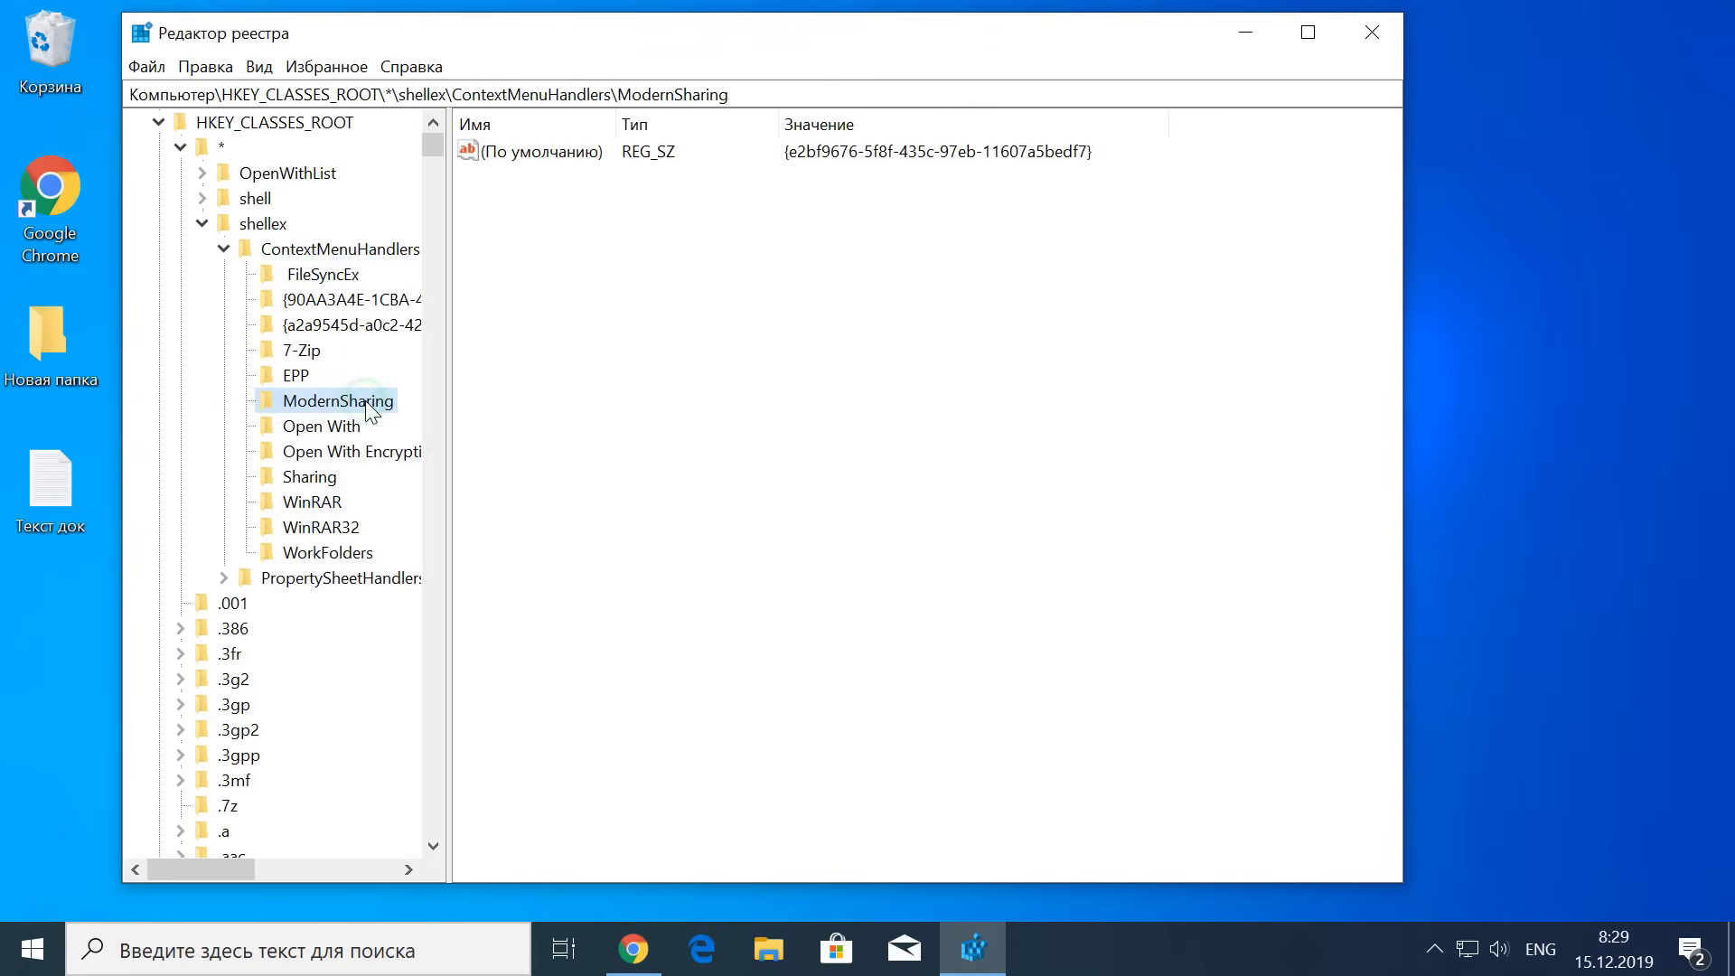
pyautogui.rightClick(560, 156)
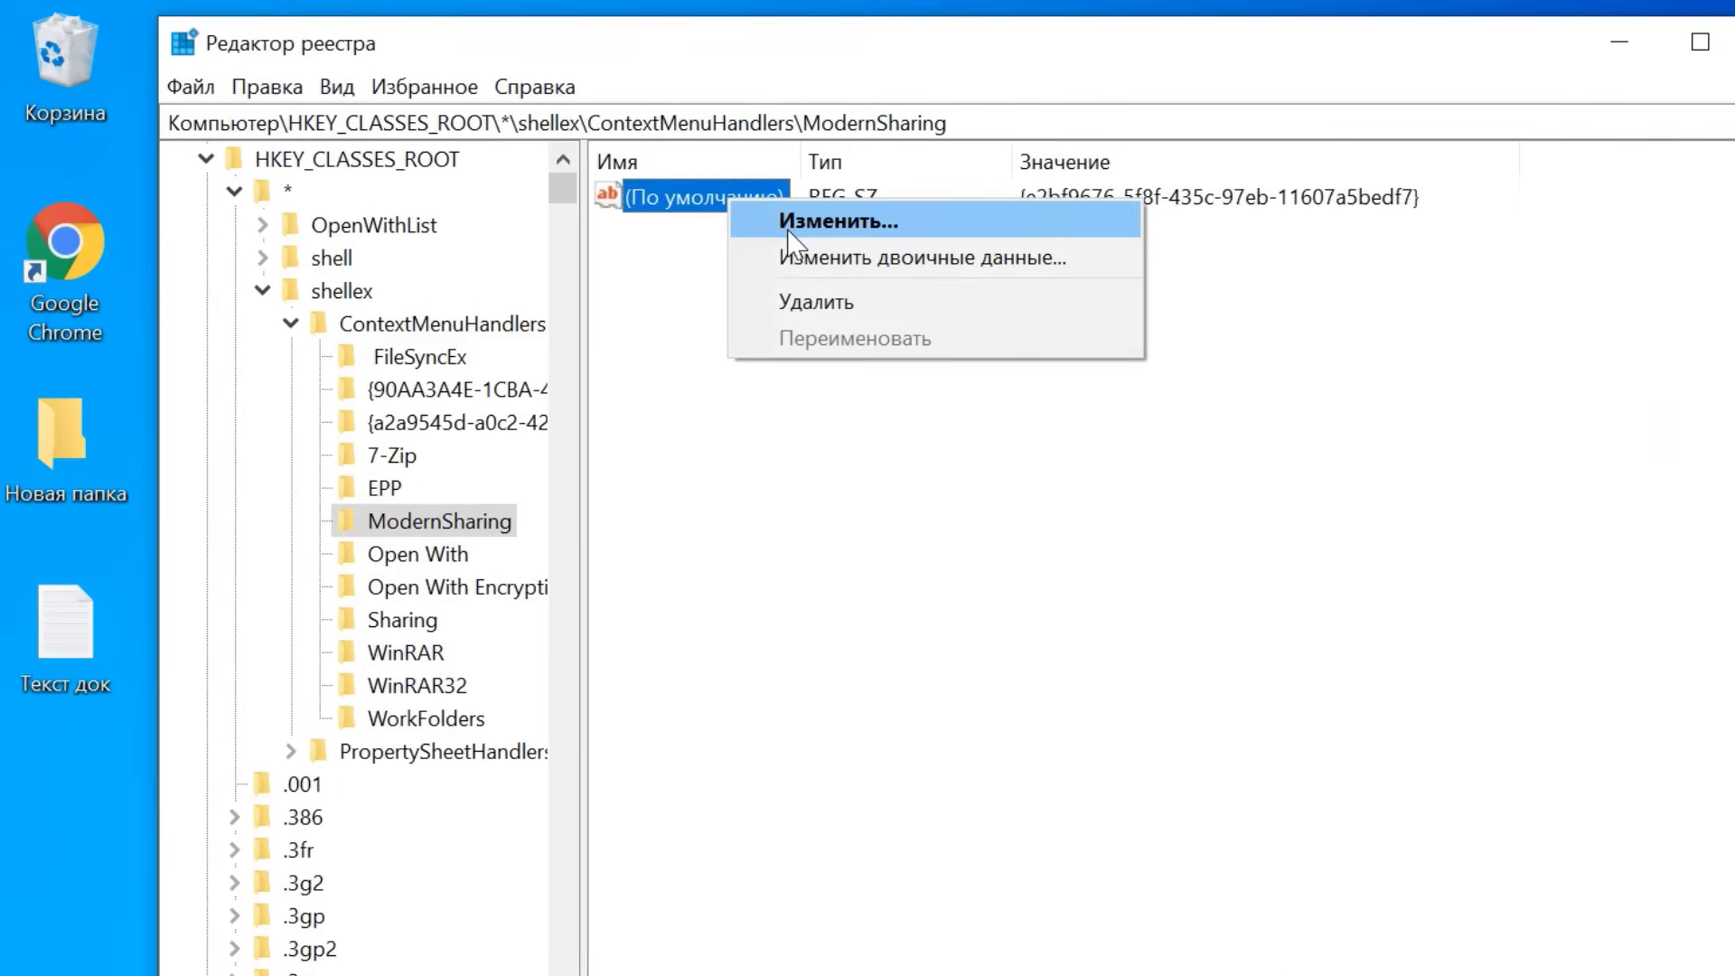
pyautogui.click(607, 179)
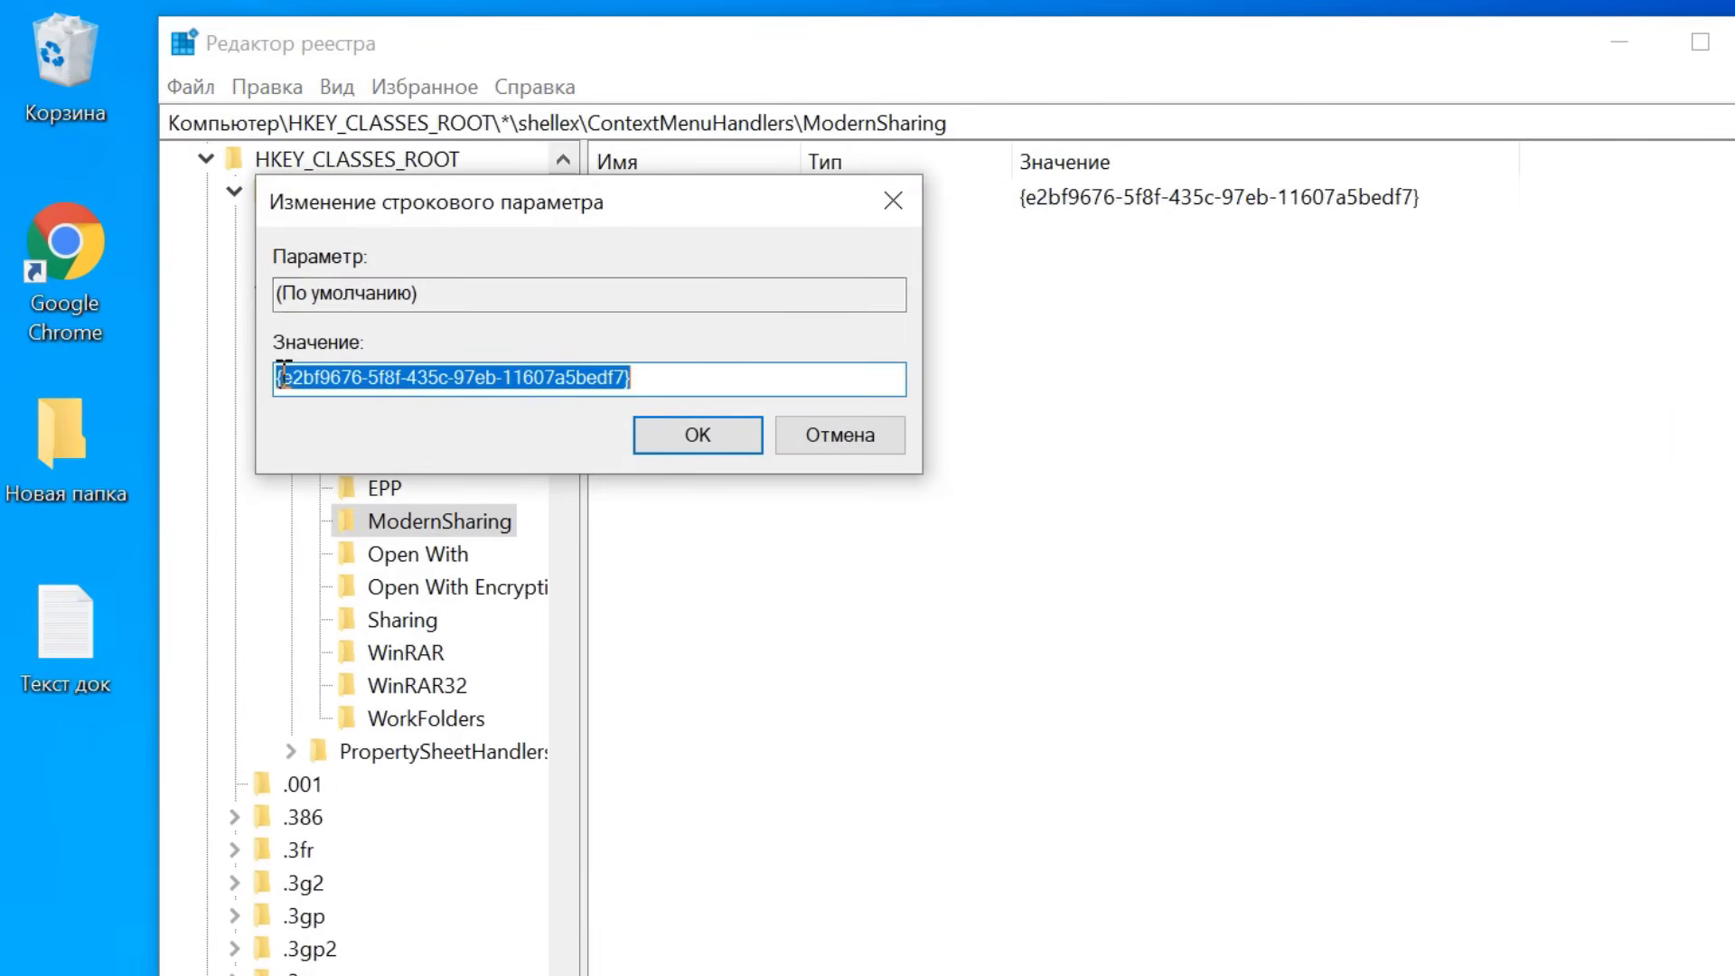
pyautogui.click(279, 375)
pyautogui.write('-')
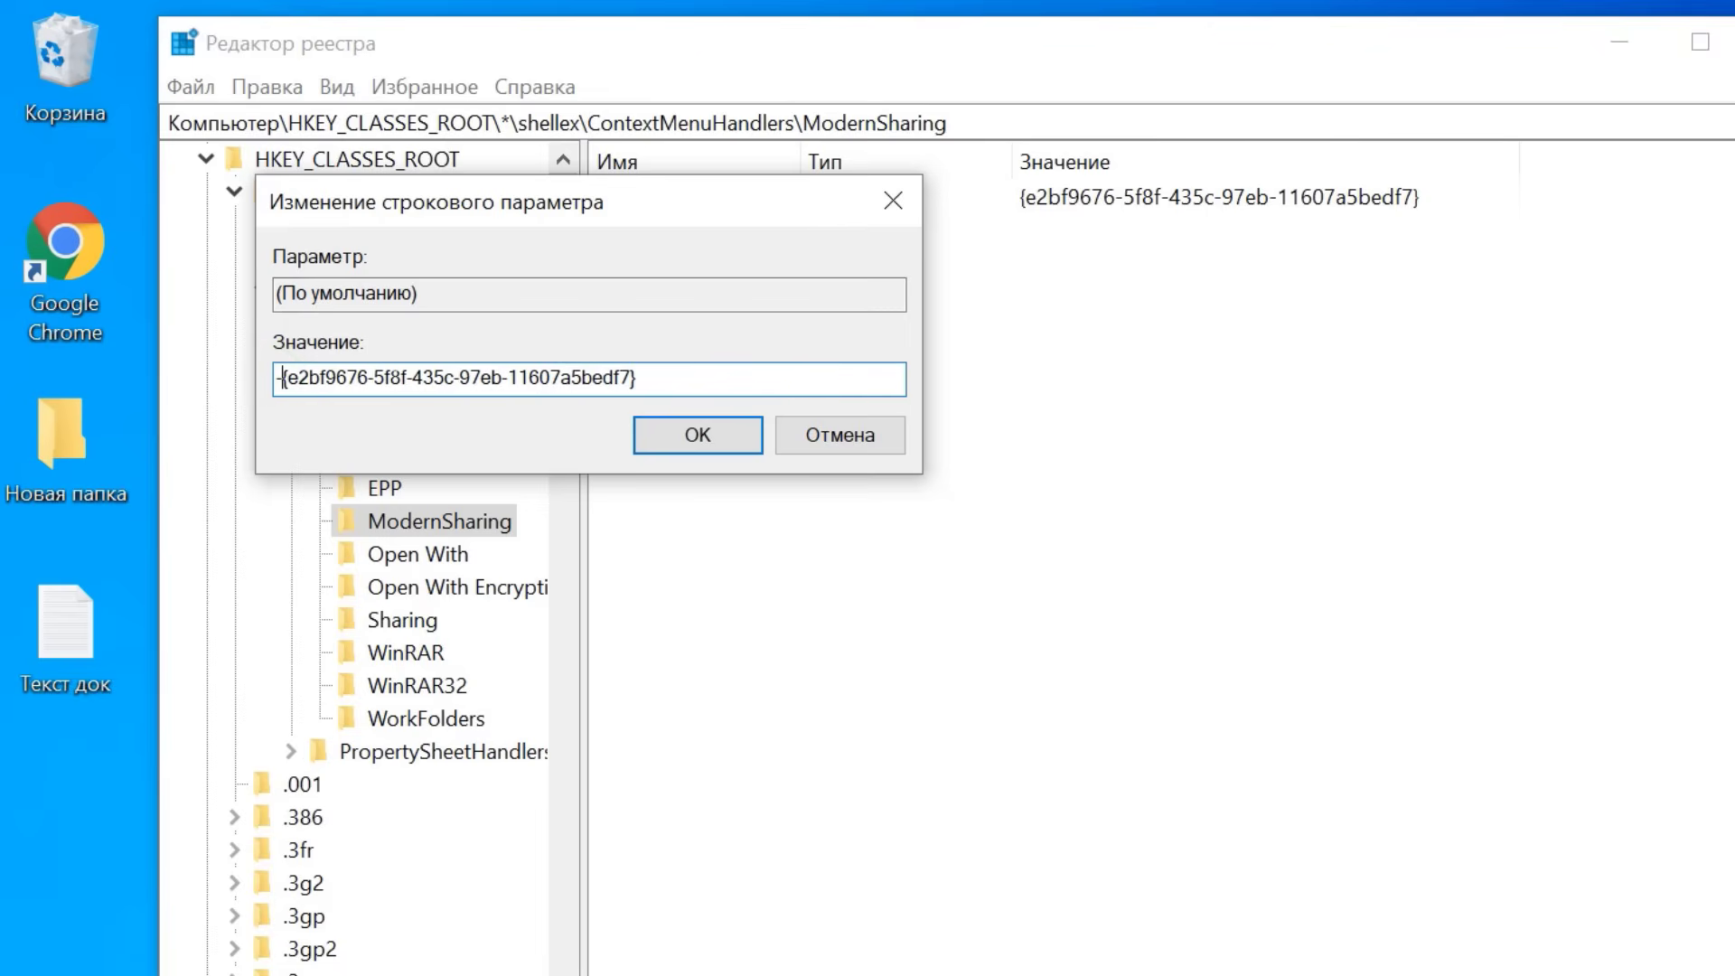
pyautogui.click(710, 438)
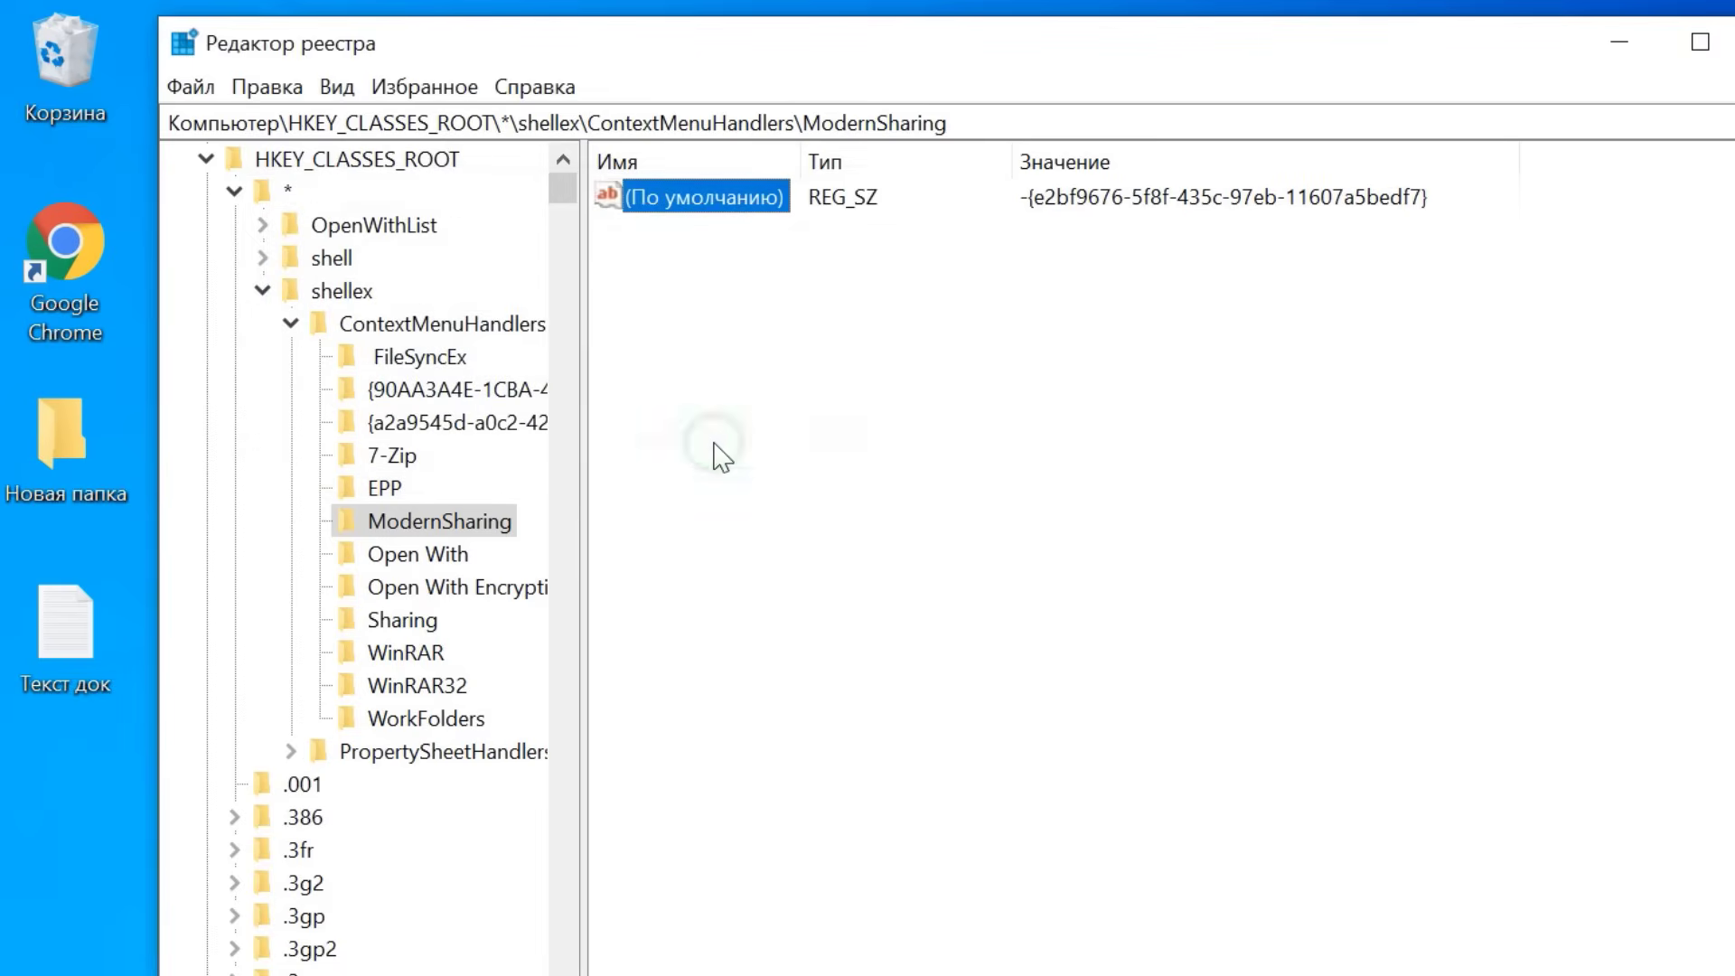
pyautogui.rightClick(51, 630)
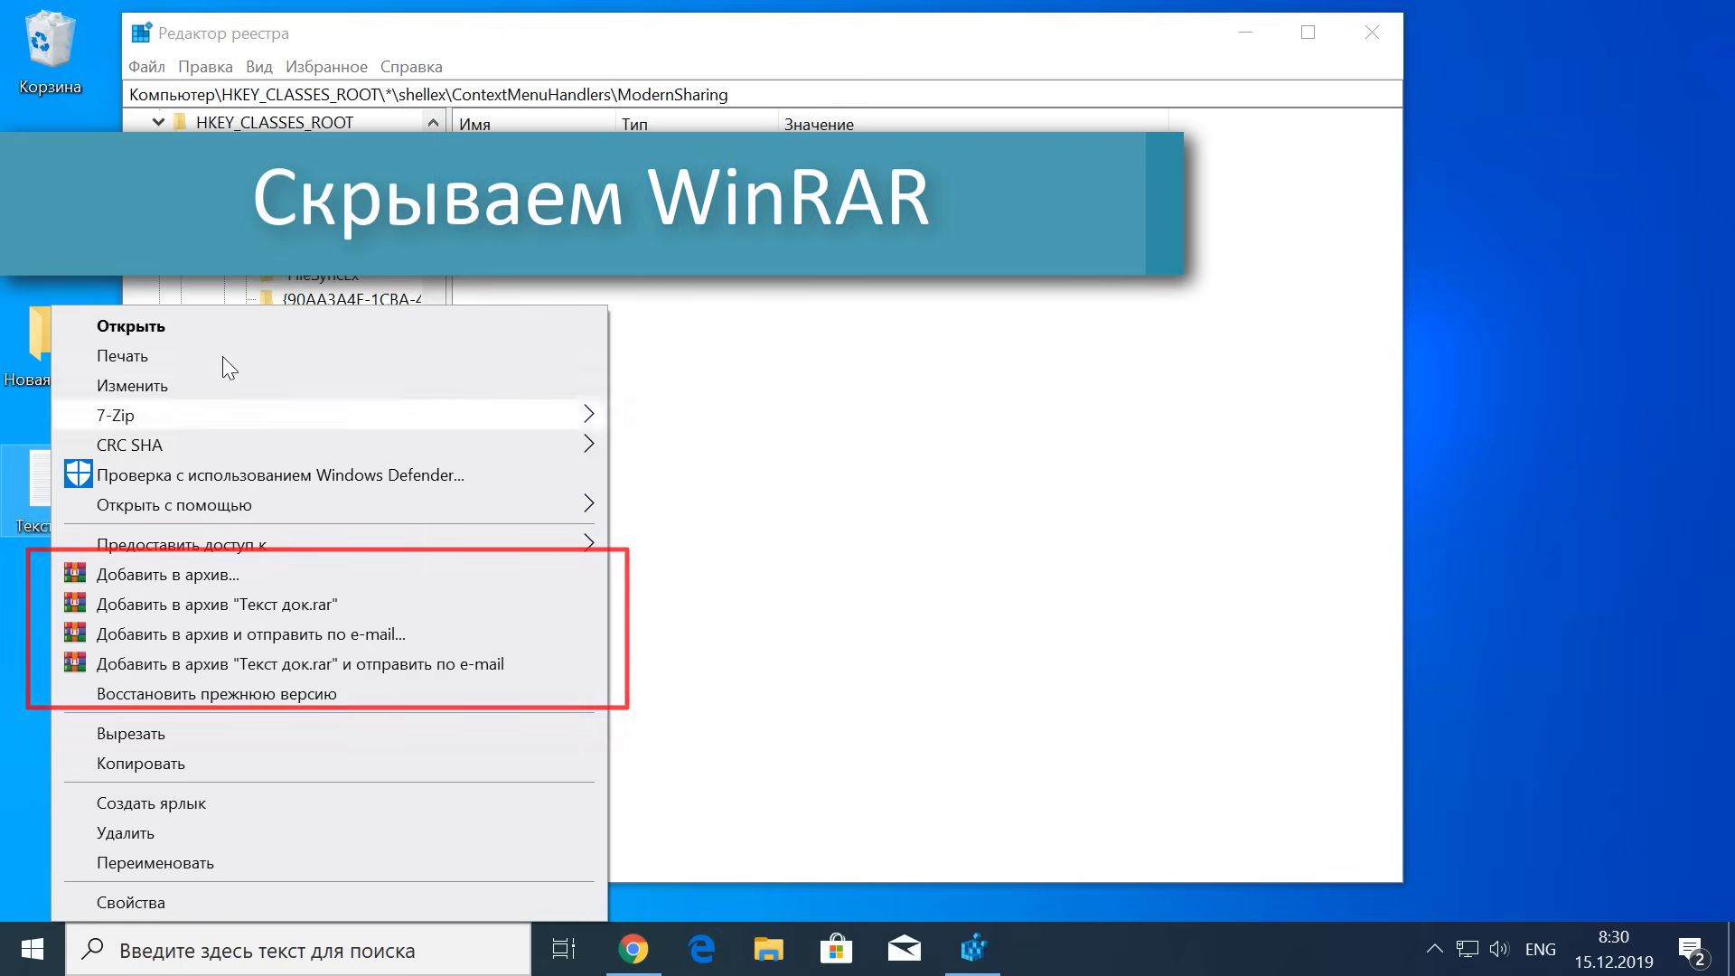
pyautogui.click(457, 32)
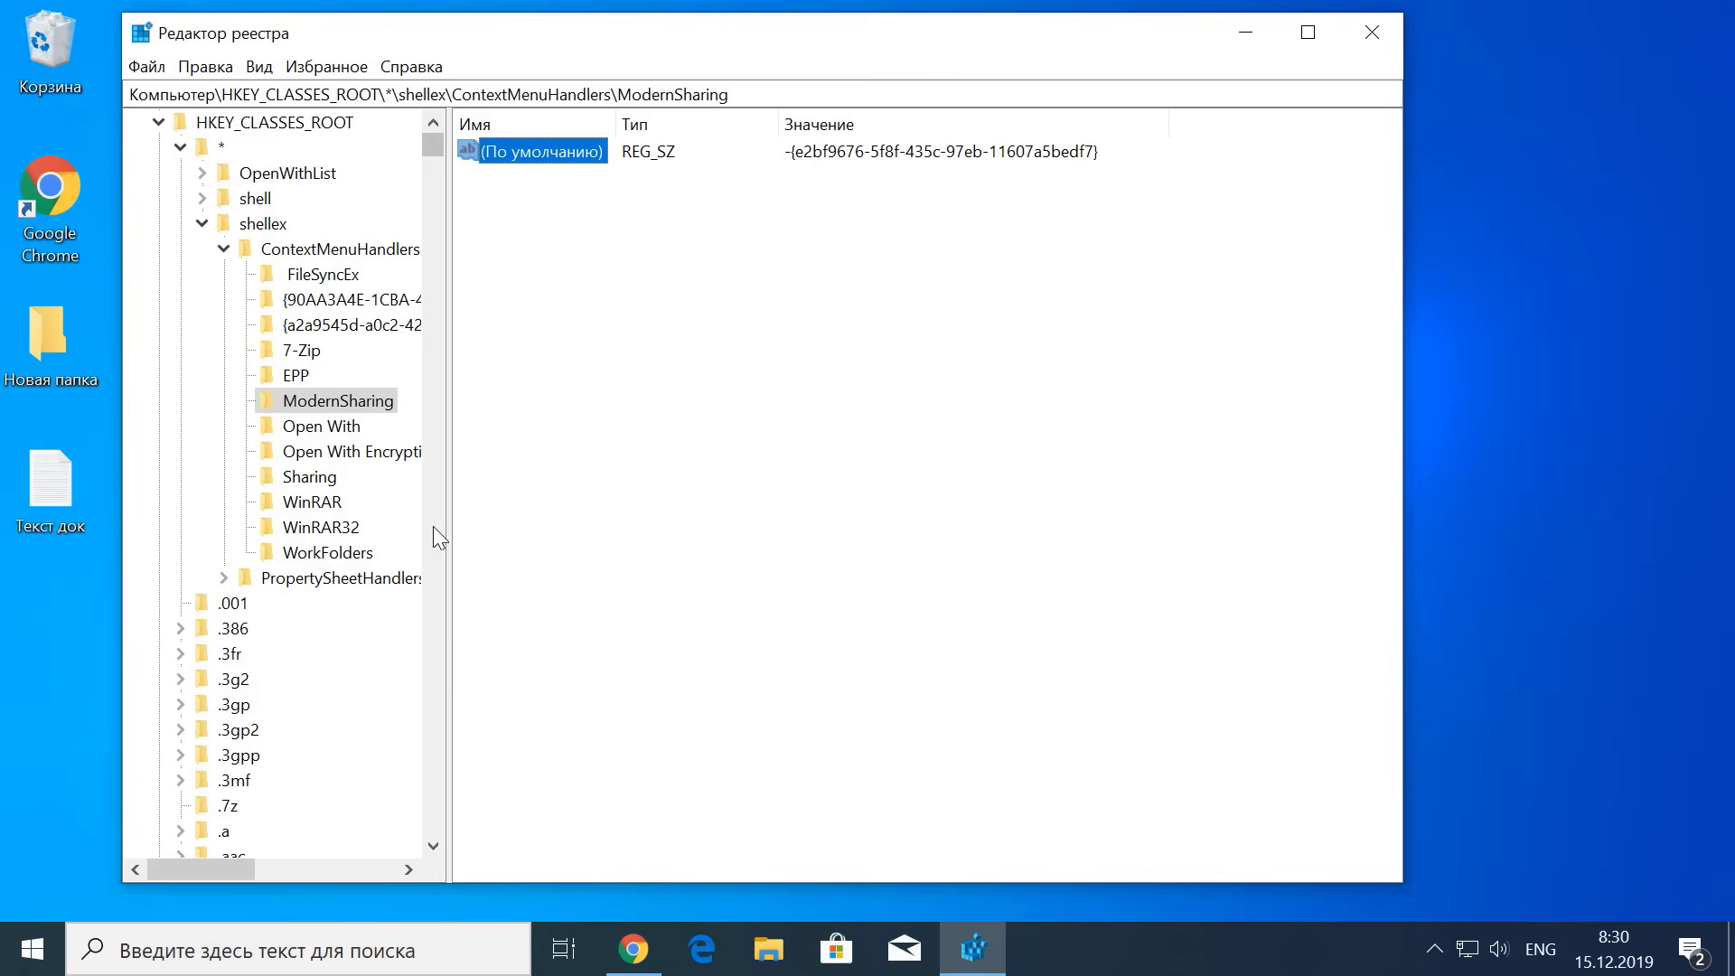
# Step: Put a minus before the WinRAR key's default value, making it -{B41DB860-64E4-11D2-9906-E49FADC173CA}
pyautogui.click(311, 506)
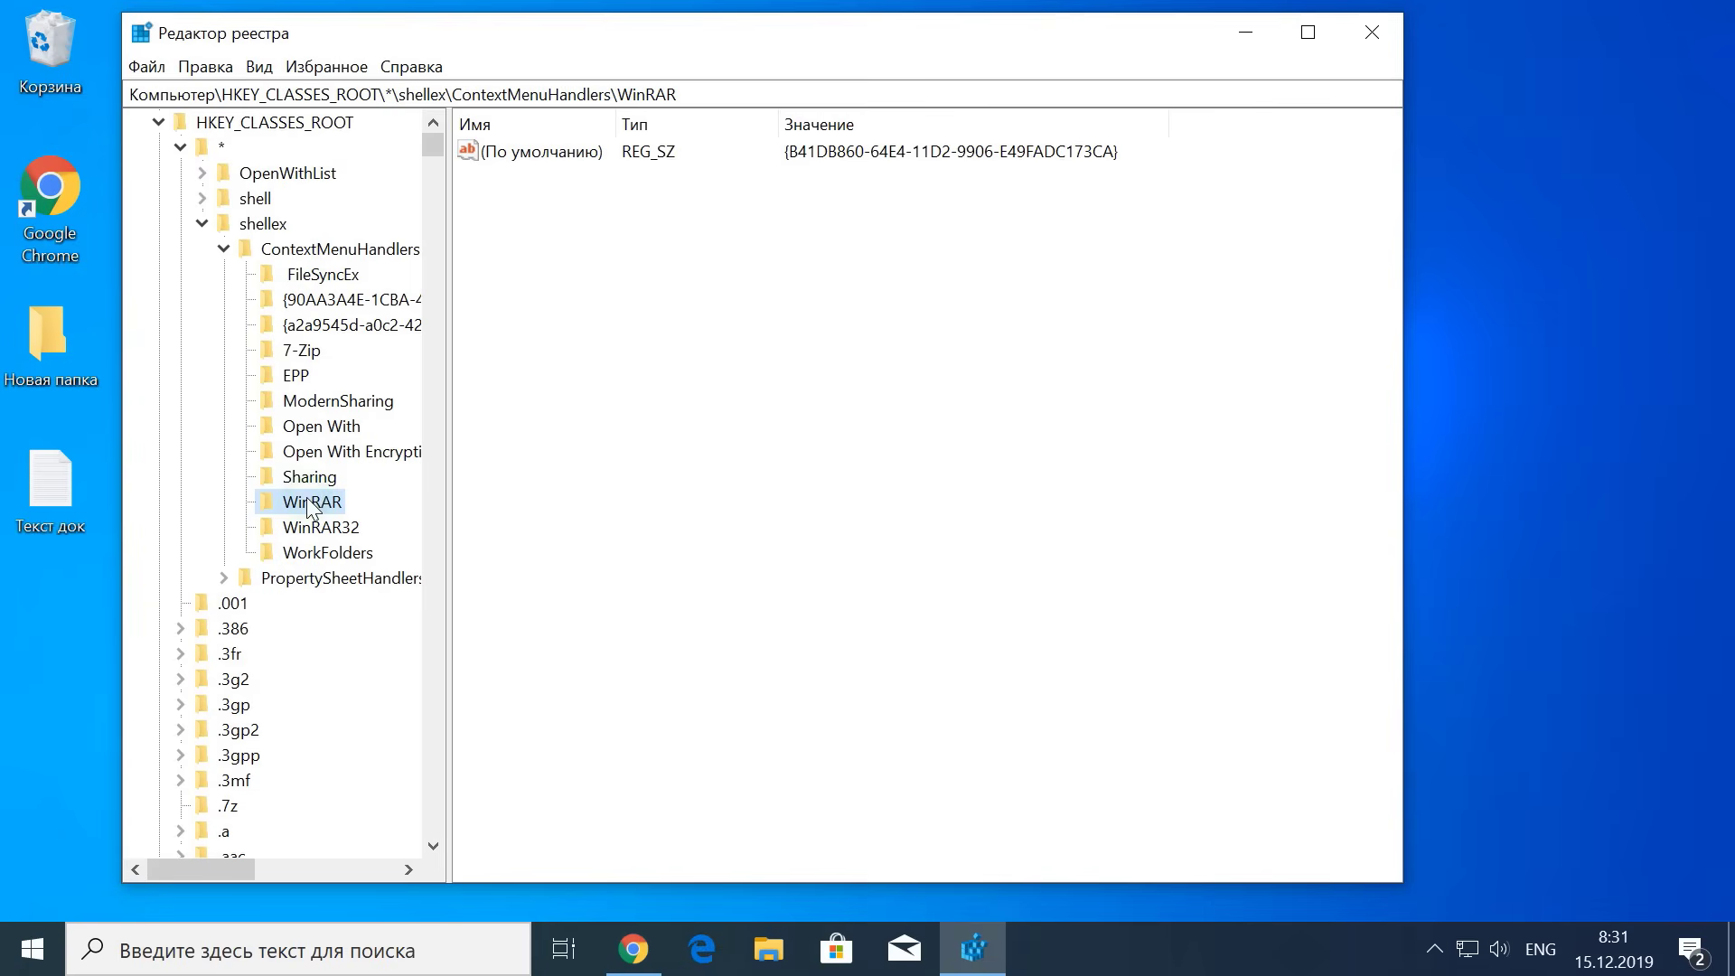
pyautogui.rightClick(556, 161)
pyautogui.click(587, 166)
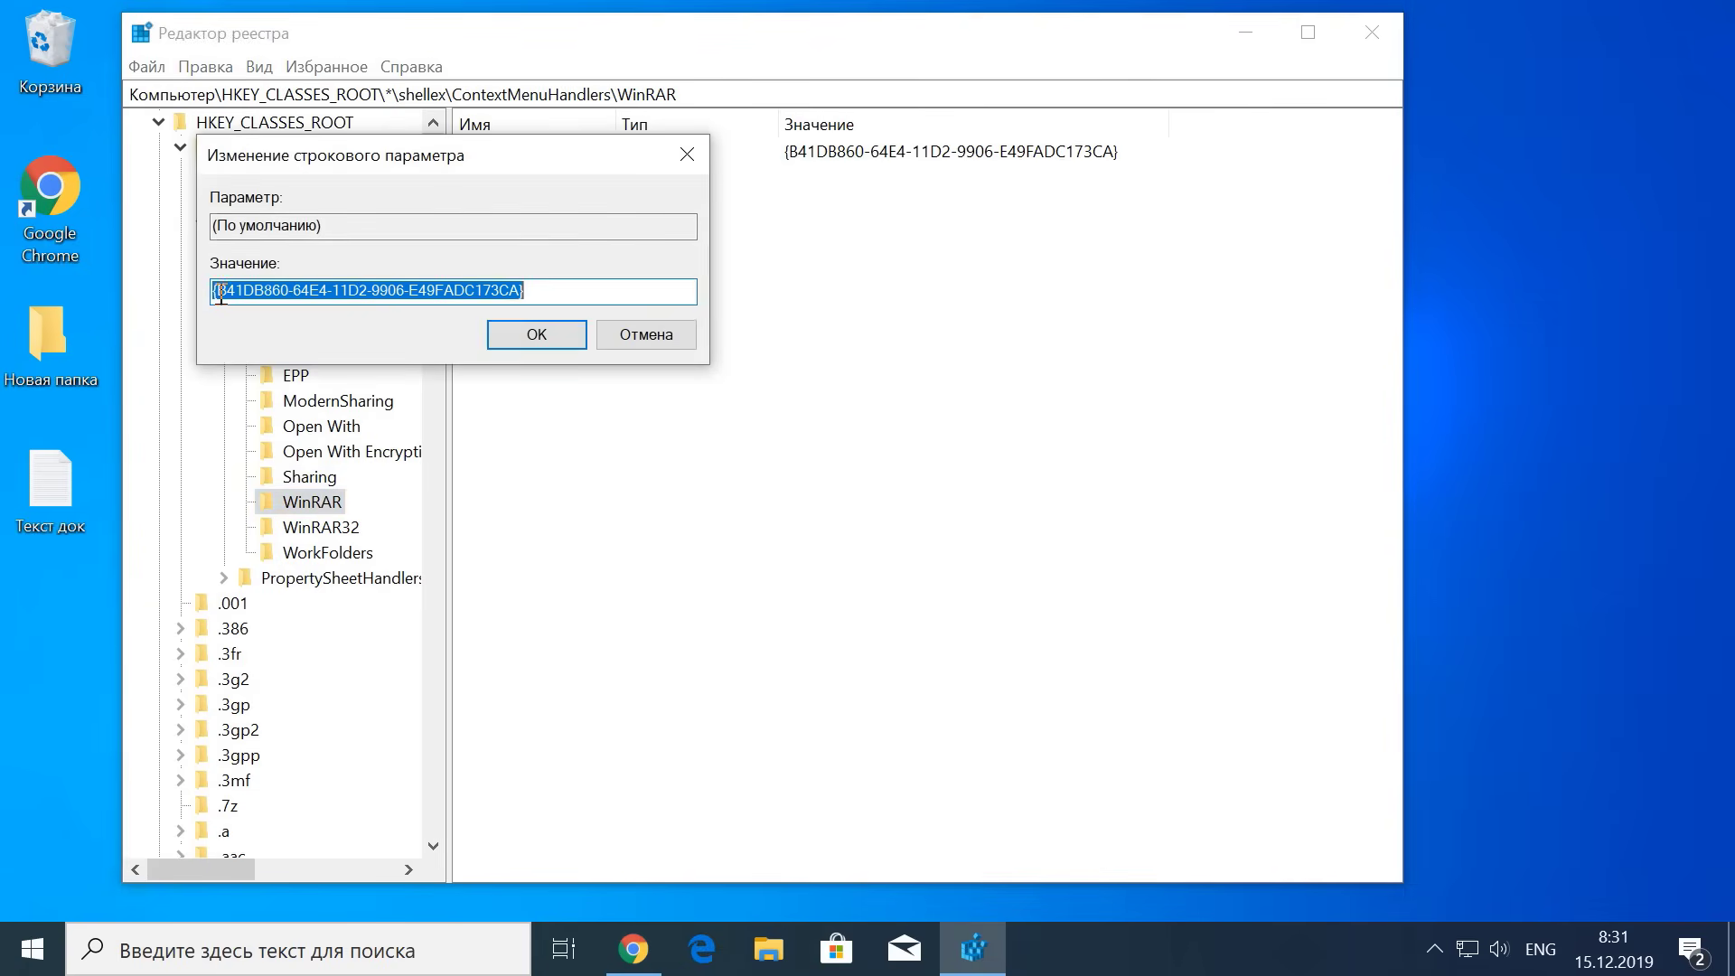
pyautogui.click(213, 291)
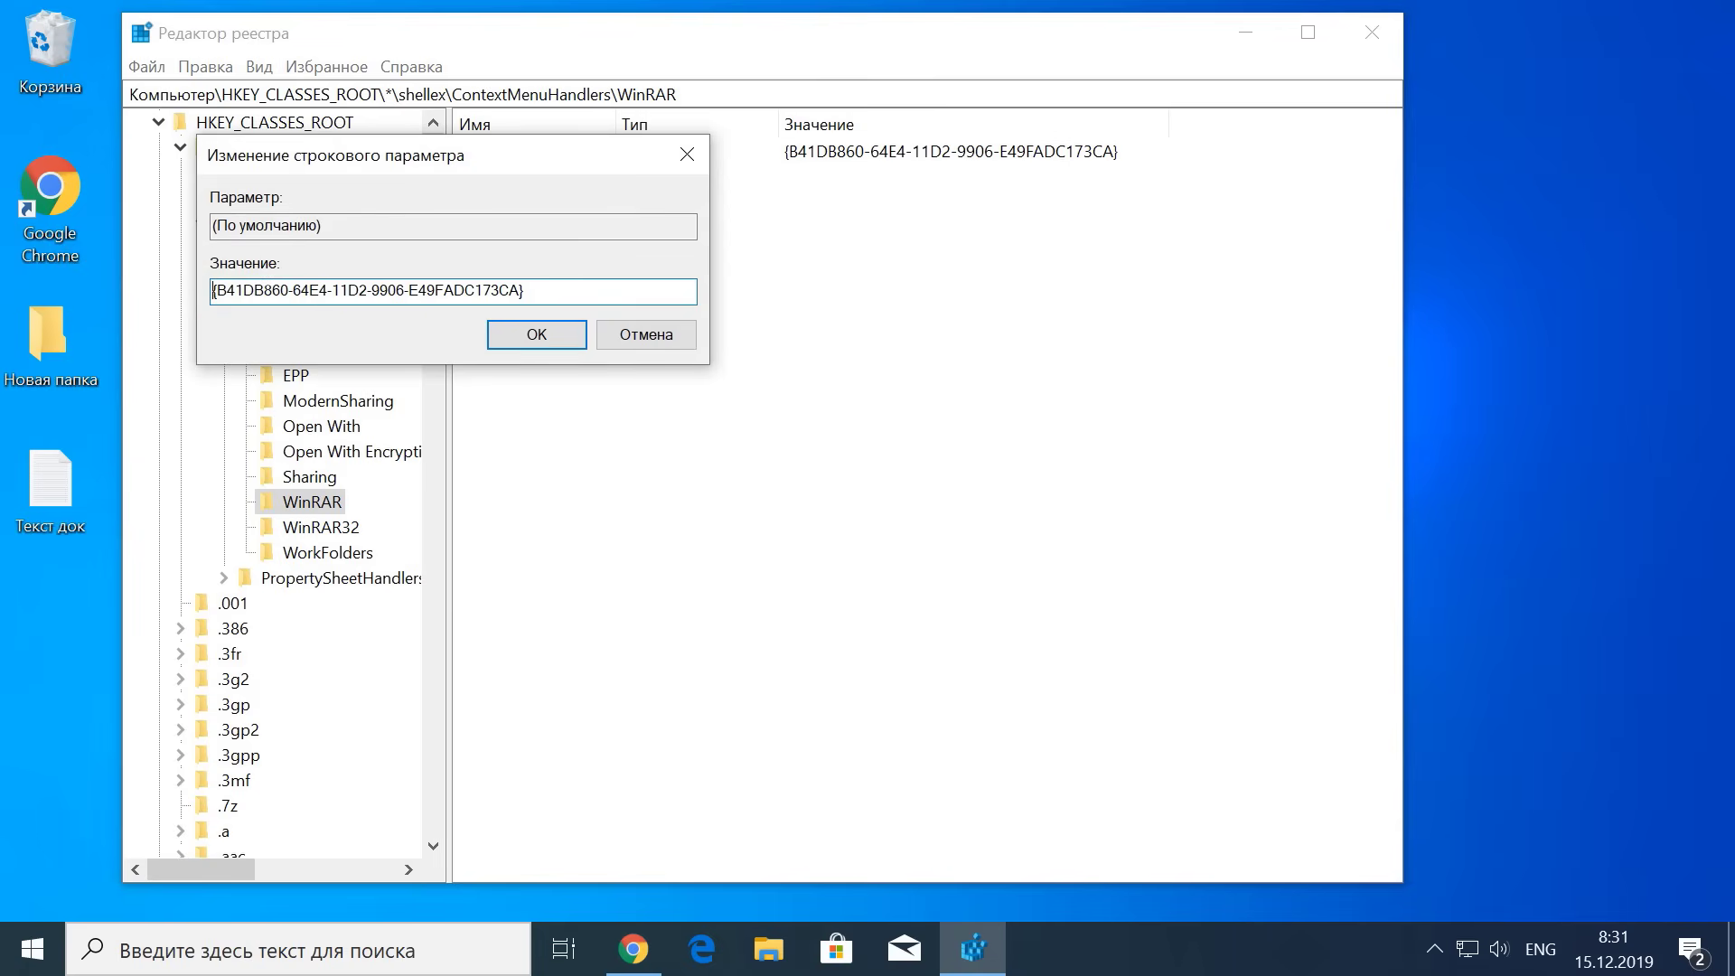
pyautogui.write('-')
pyautogui.click(535, 335)
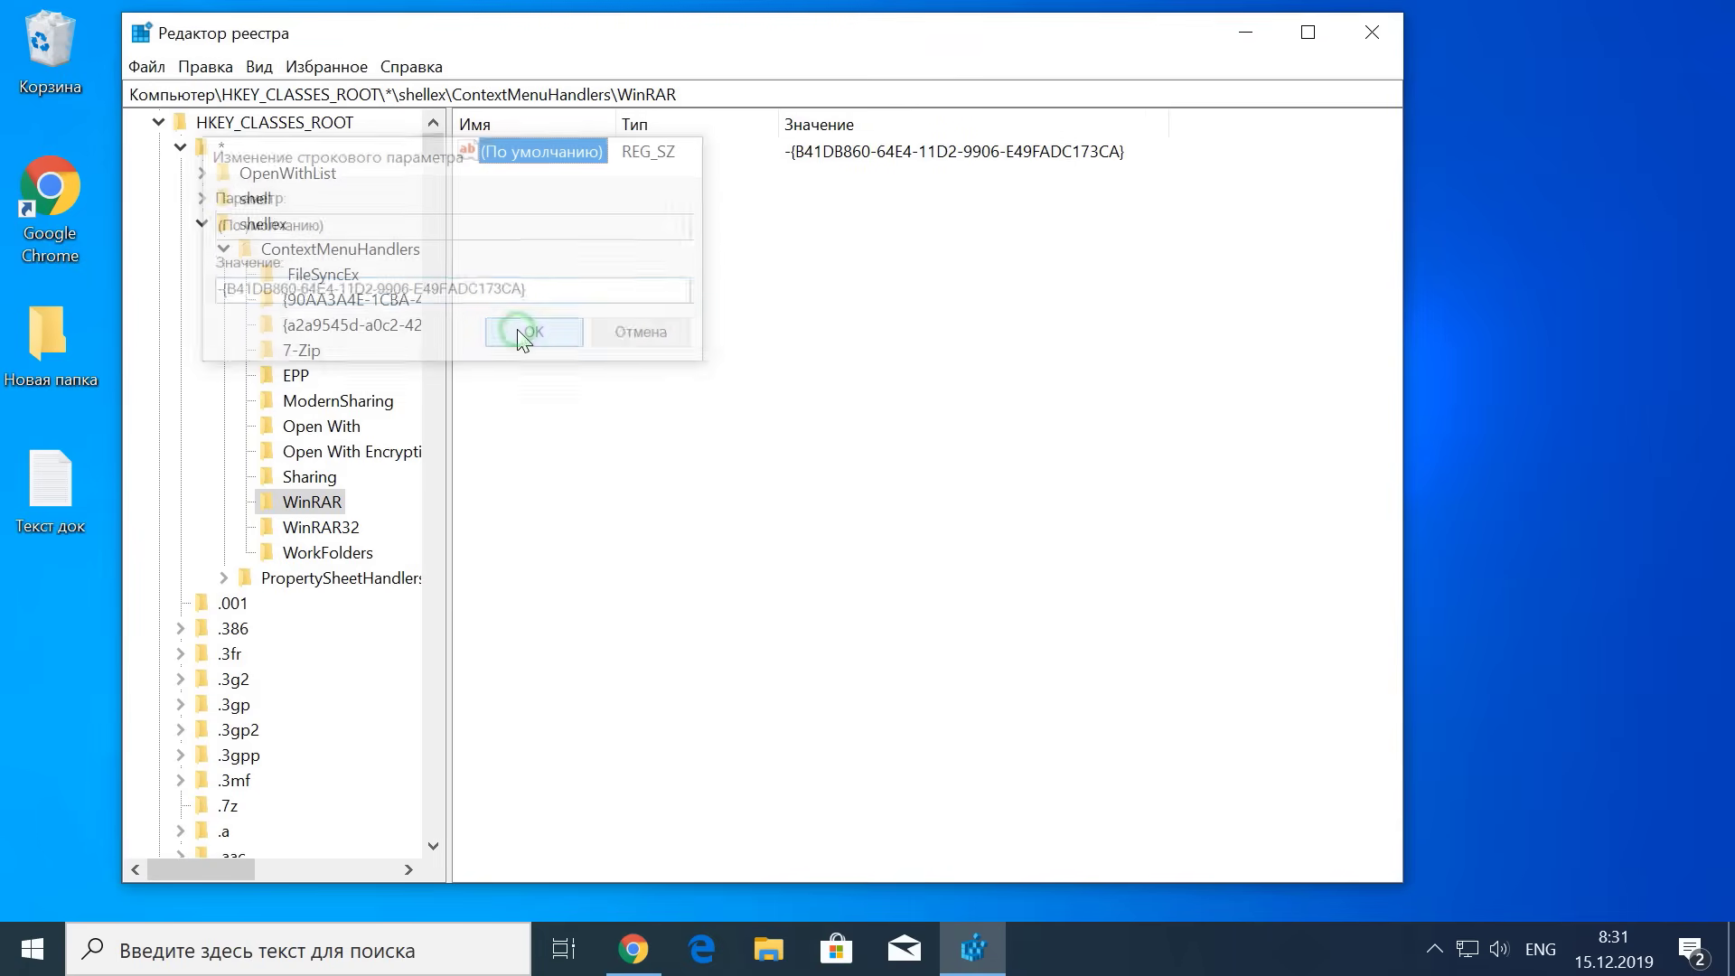
# Step: Check the context menu of the Текст док file for WinRAR entries and look through its 7-Zip submenu
pyautogui.rightClick(73, 488)
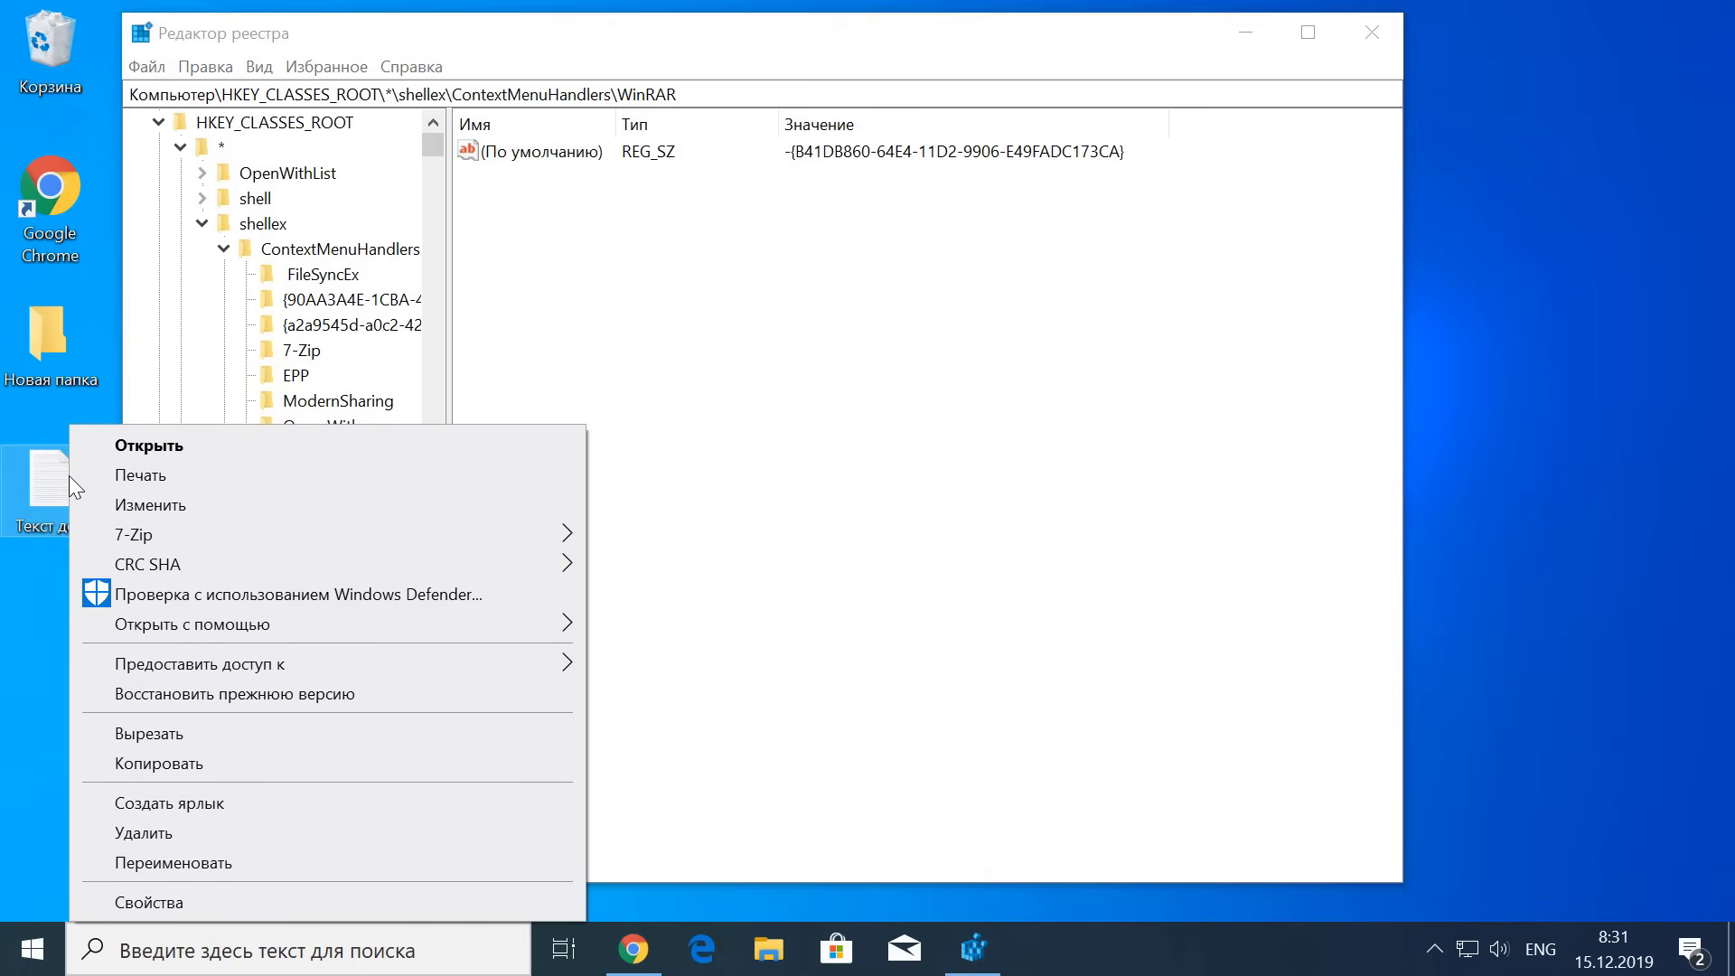
pyautogui.click(583, 391)
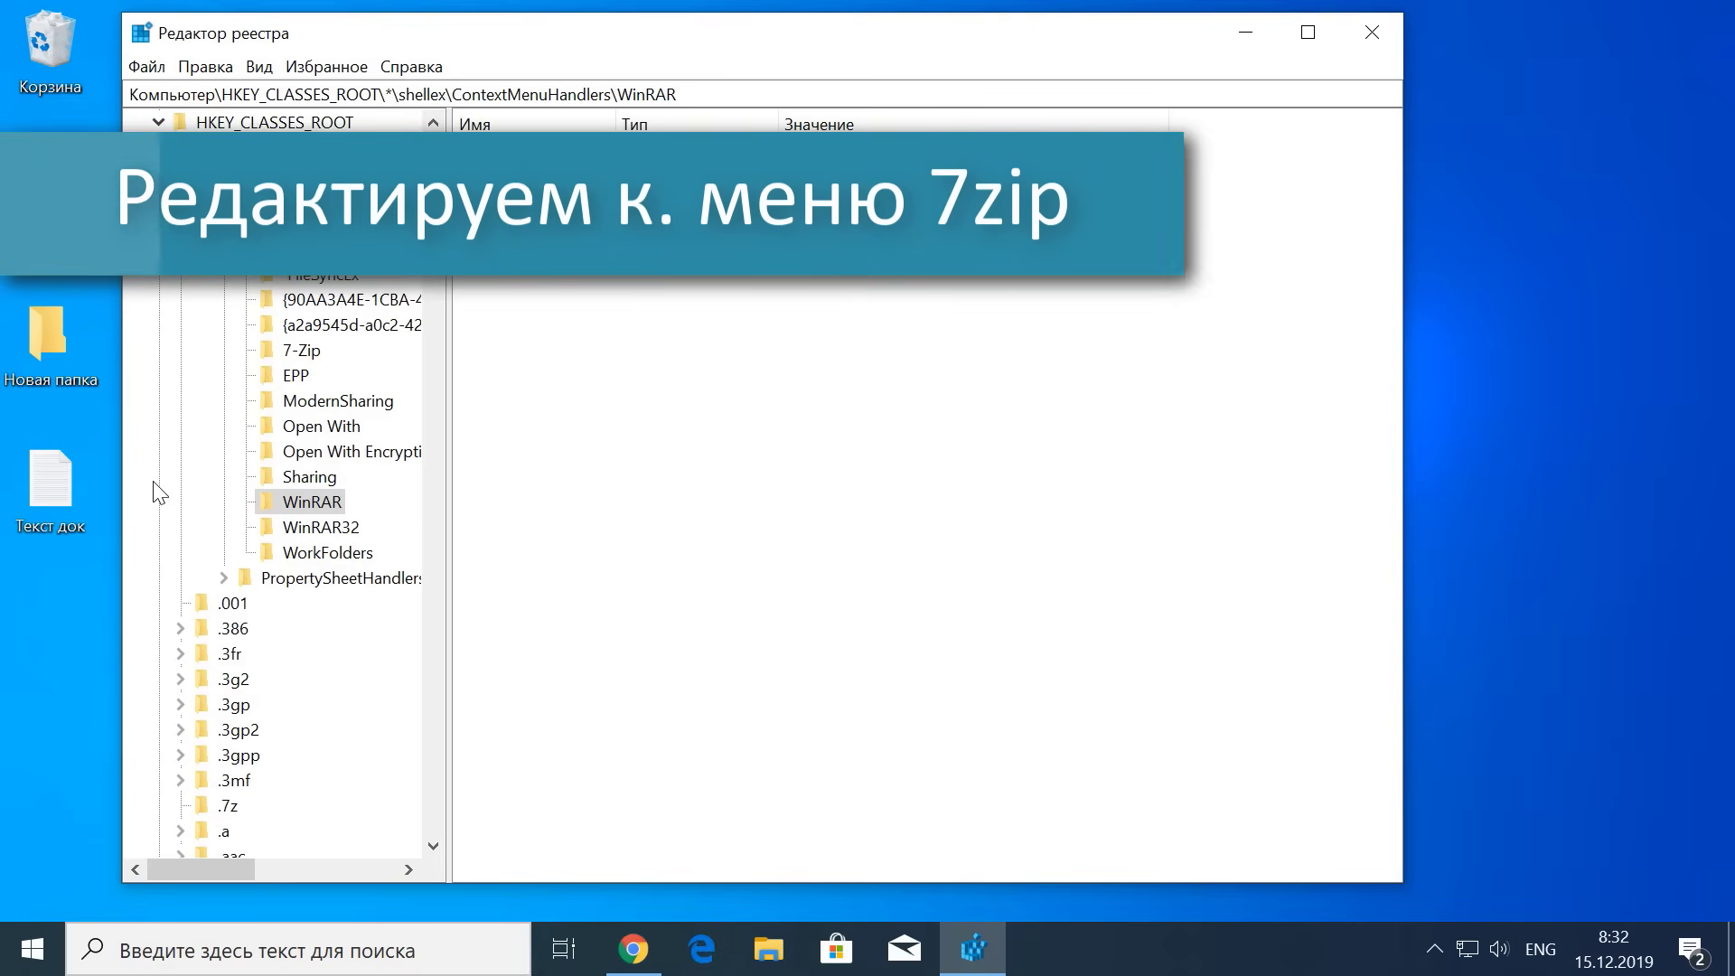
pyautogui.rightClick(57, 479)
pyautogui.moveTo(203, 533)
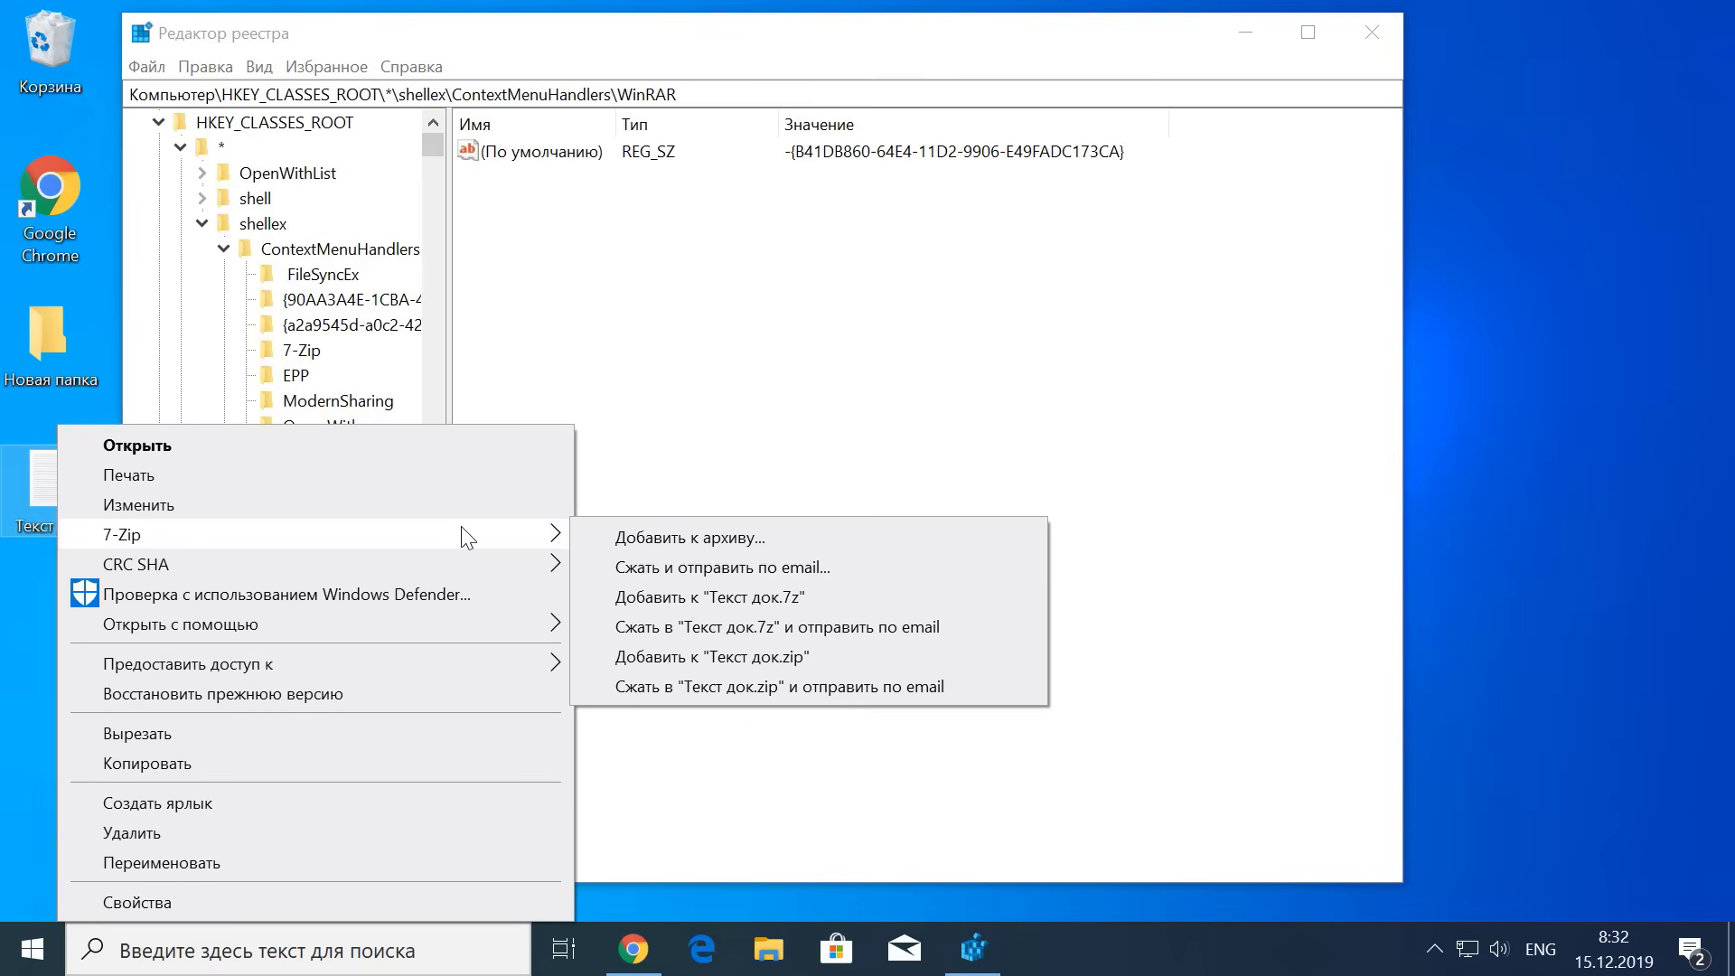
pyautogui.click(725, 463)
# Step: View the default value of the 7-Zip key under HKEY_CLASSES_ROOT\*\shellex\ContextMenuHandlers
pyautogui.click(299, 353)
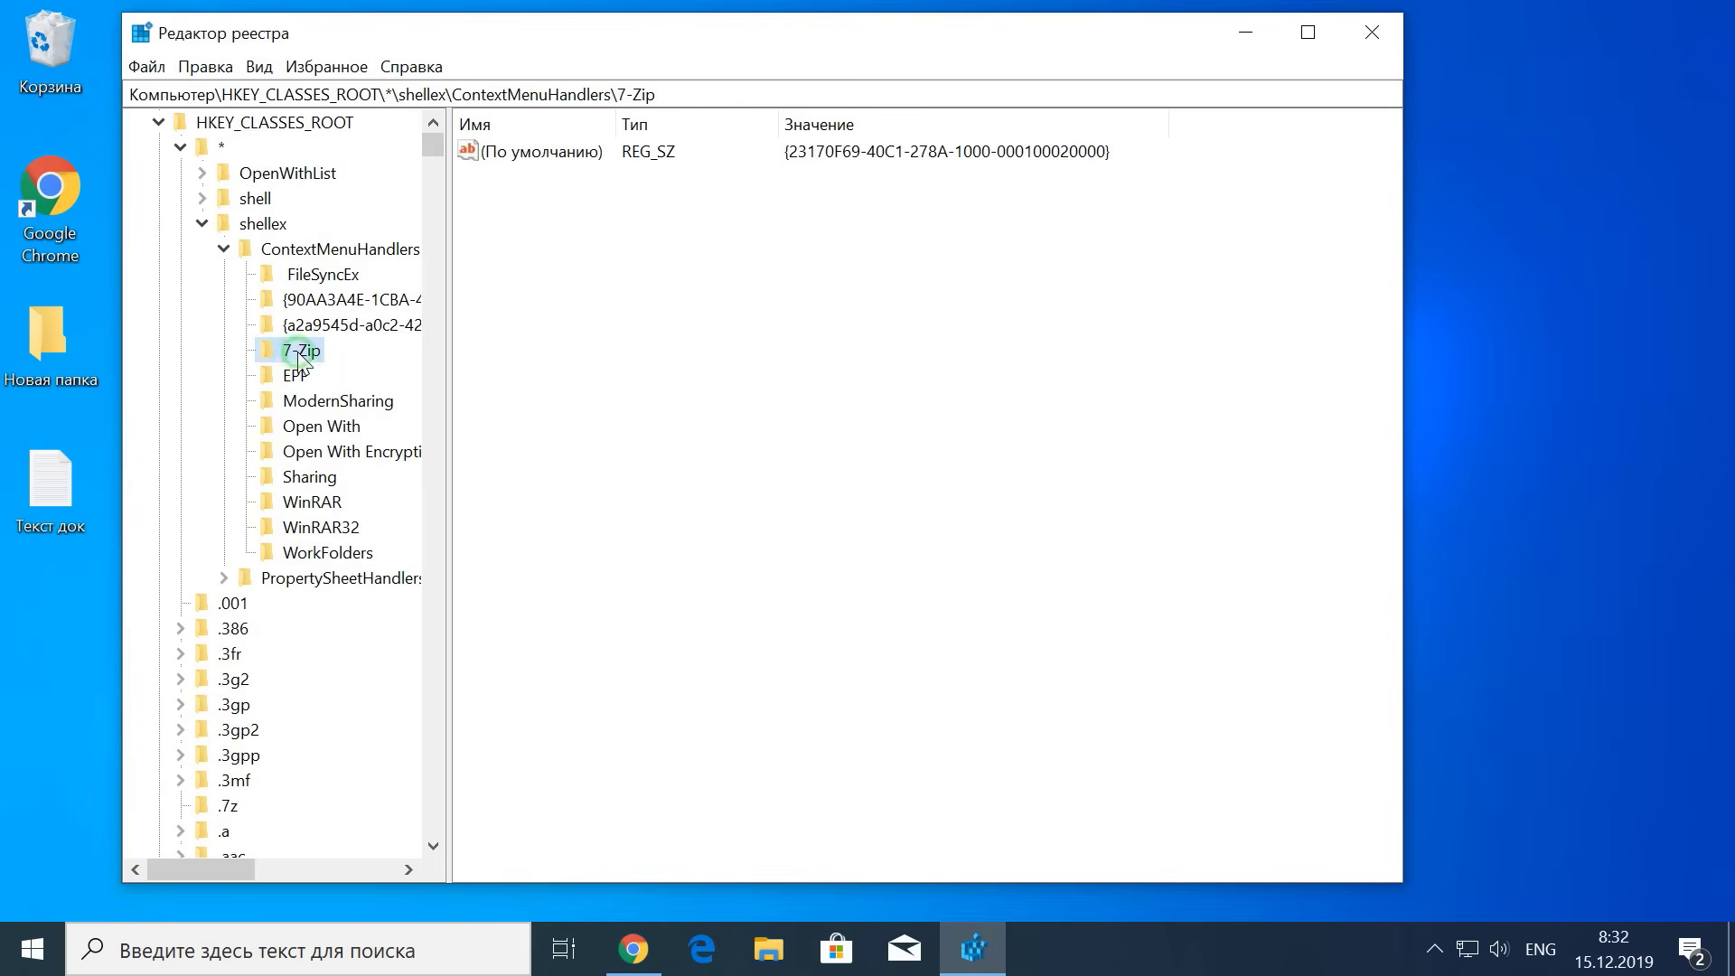
pyautogui.rightClick(573, 155)
pyautogui.click(633, 174)
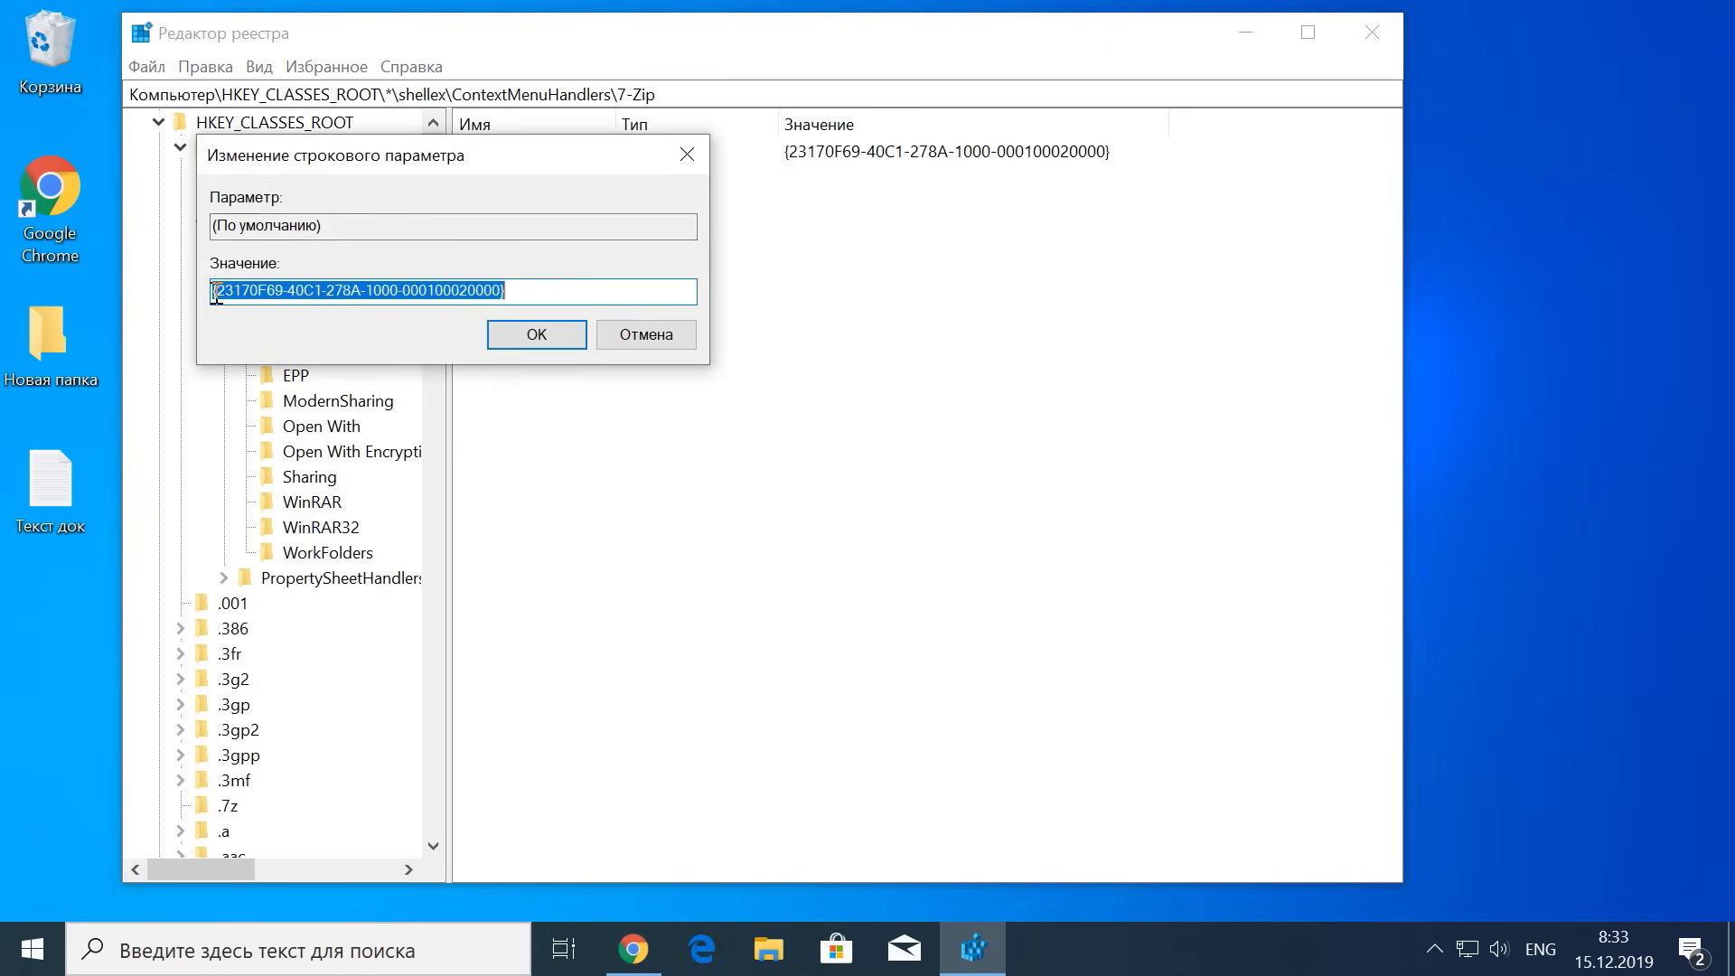
pyautogui.click(692, 155)
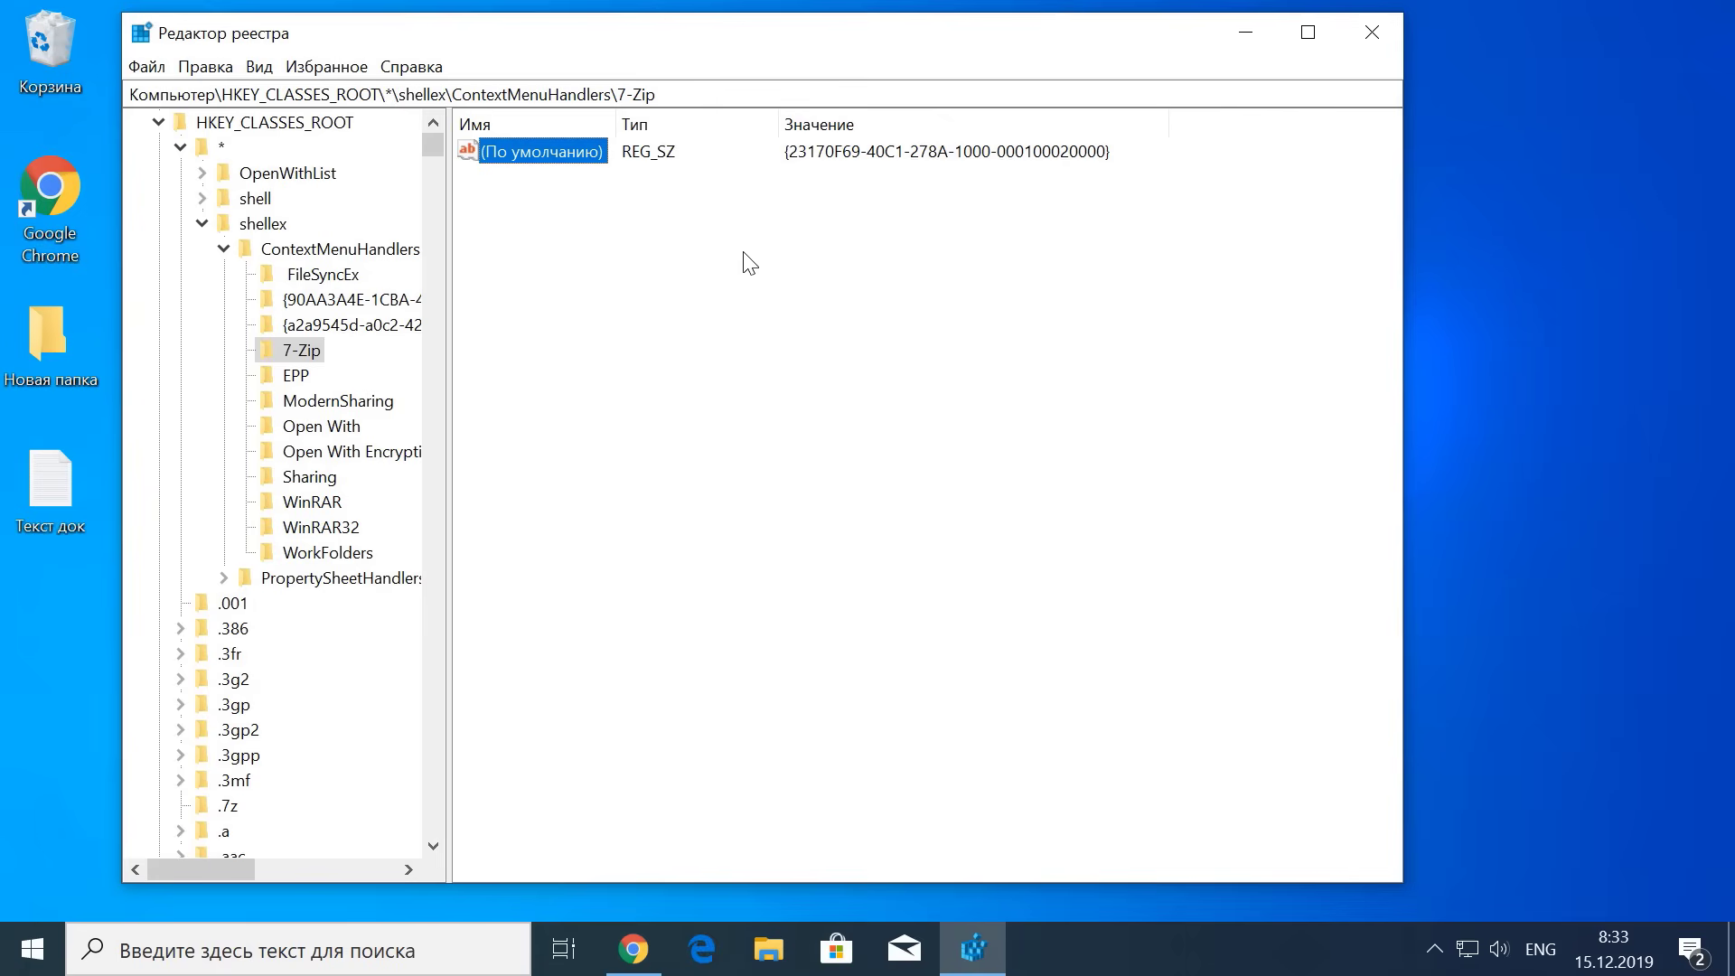
# Step: Look through the CRC SHA submenu in the context menu of the Текст док file
pyautogui.rightClick(45, 470)
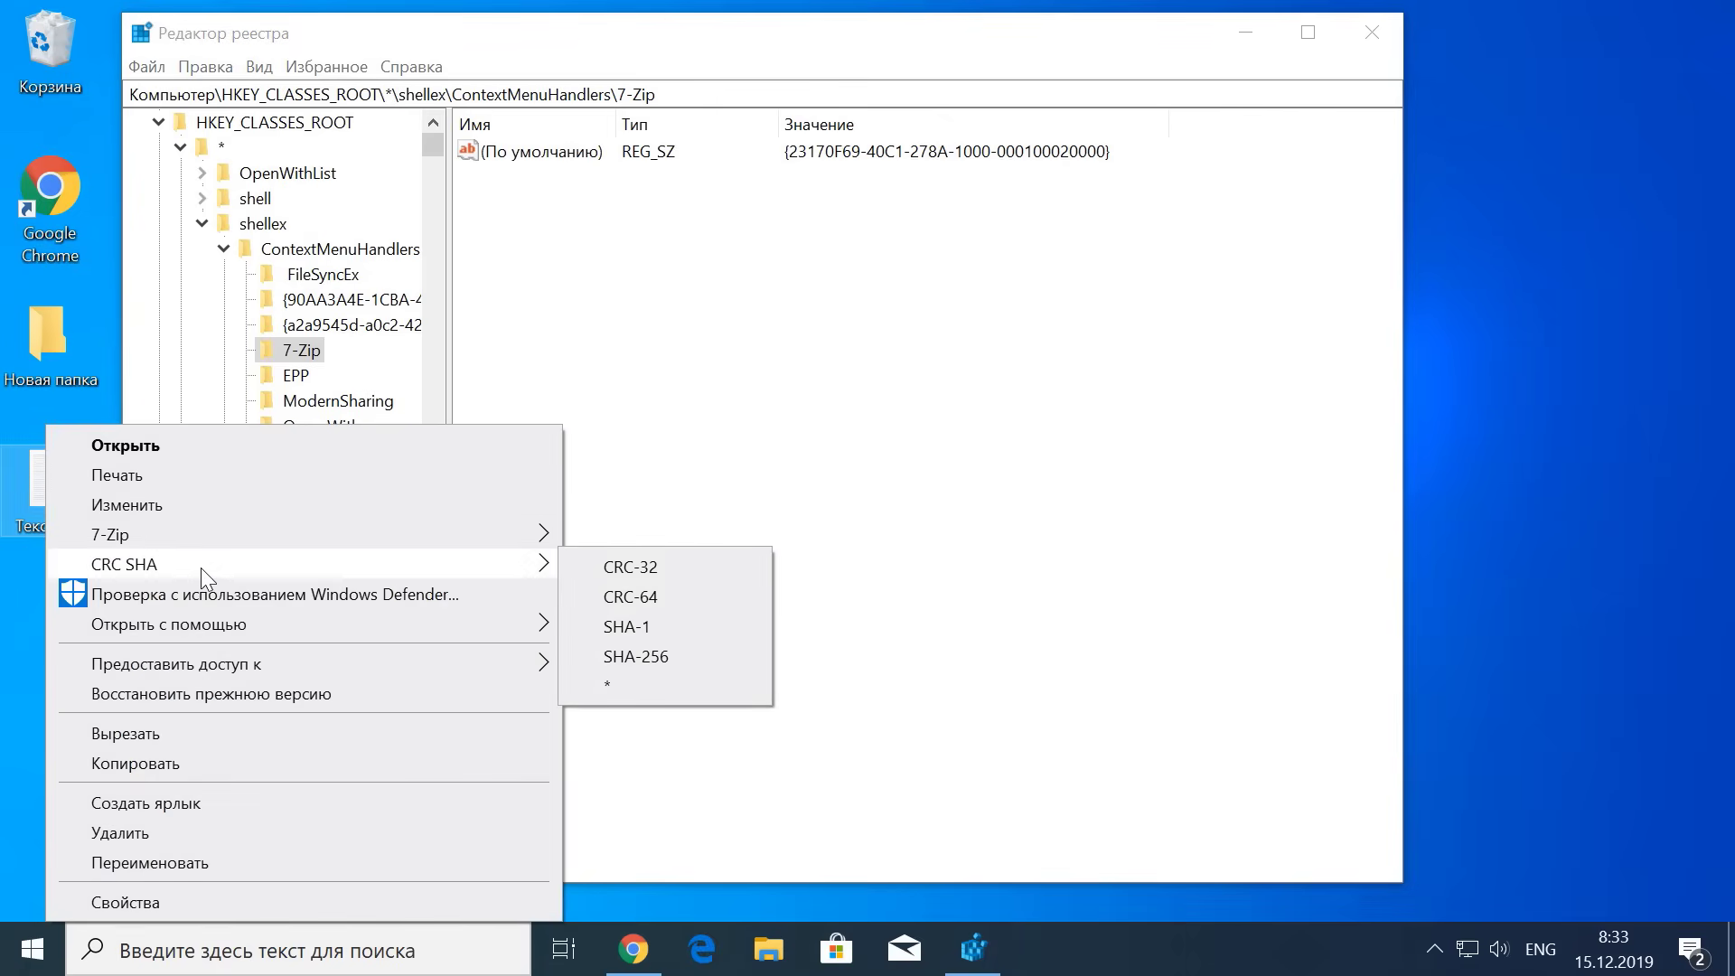
pyautogui.moveTo(197, 570)
pyautogui.click(795, 530)
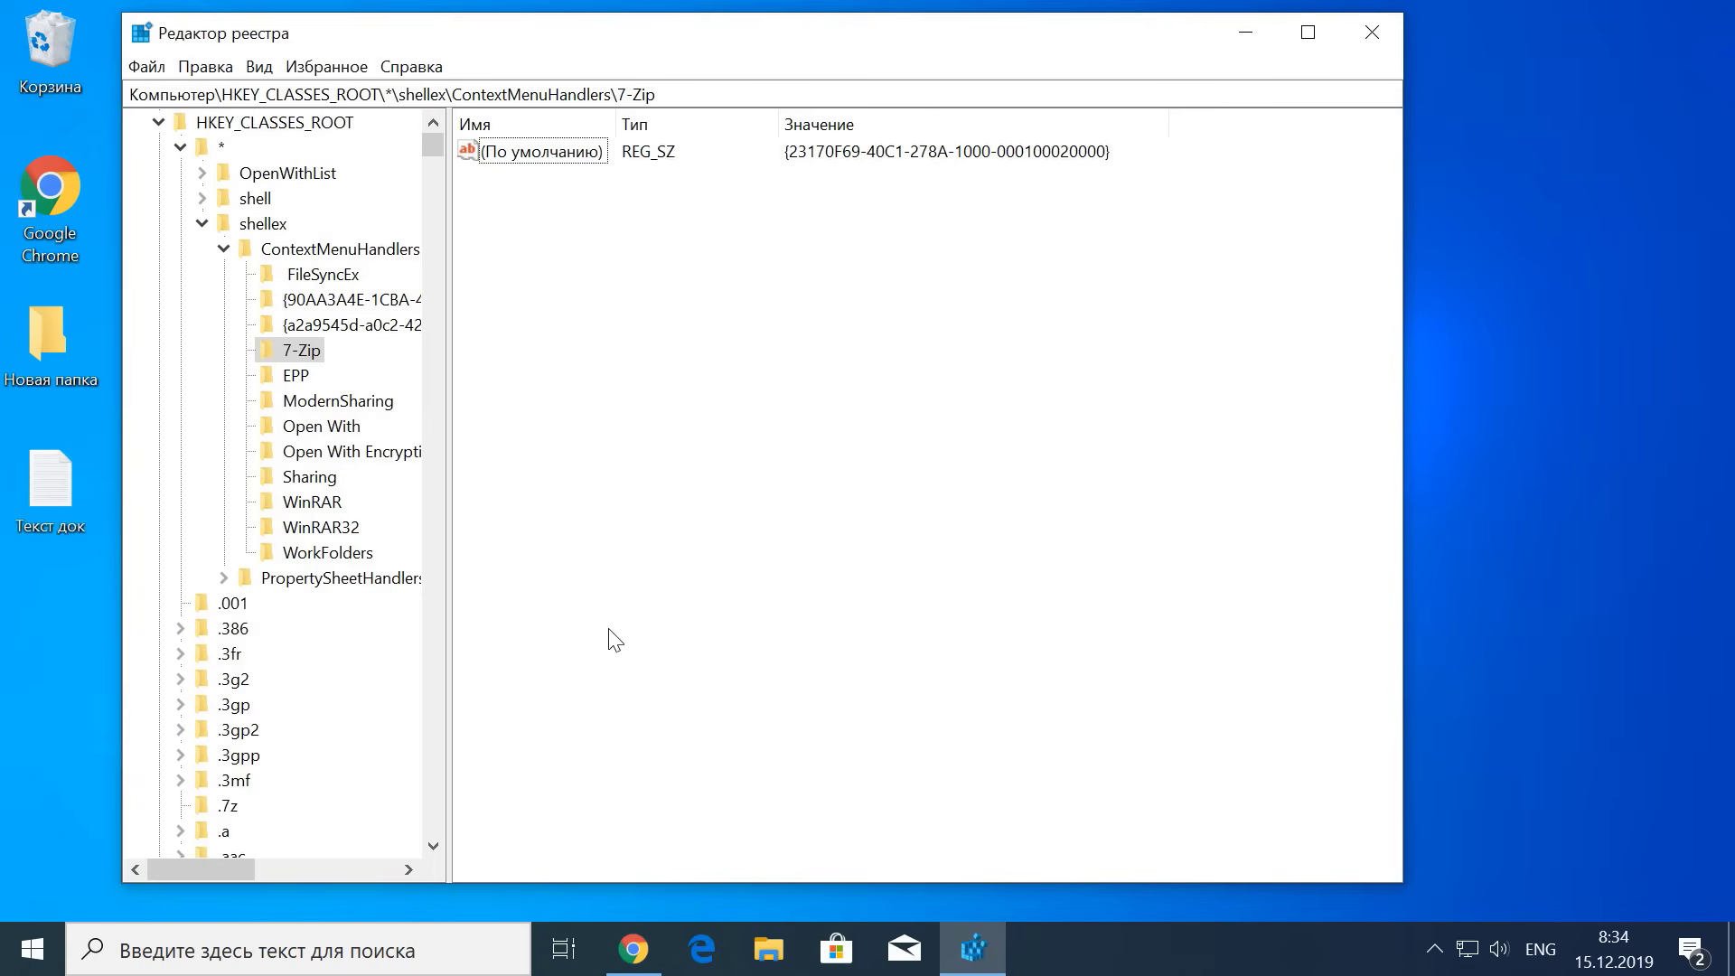
# Step: Turn off the CRC SHA > context menu item in the 7-Zip File Manager settings, apply it and exit the program
pyautogui.click(32, 948)
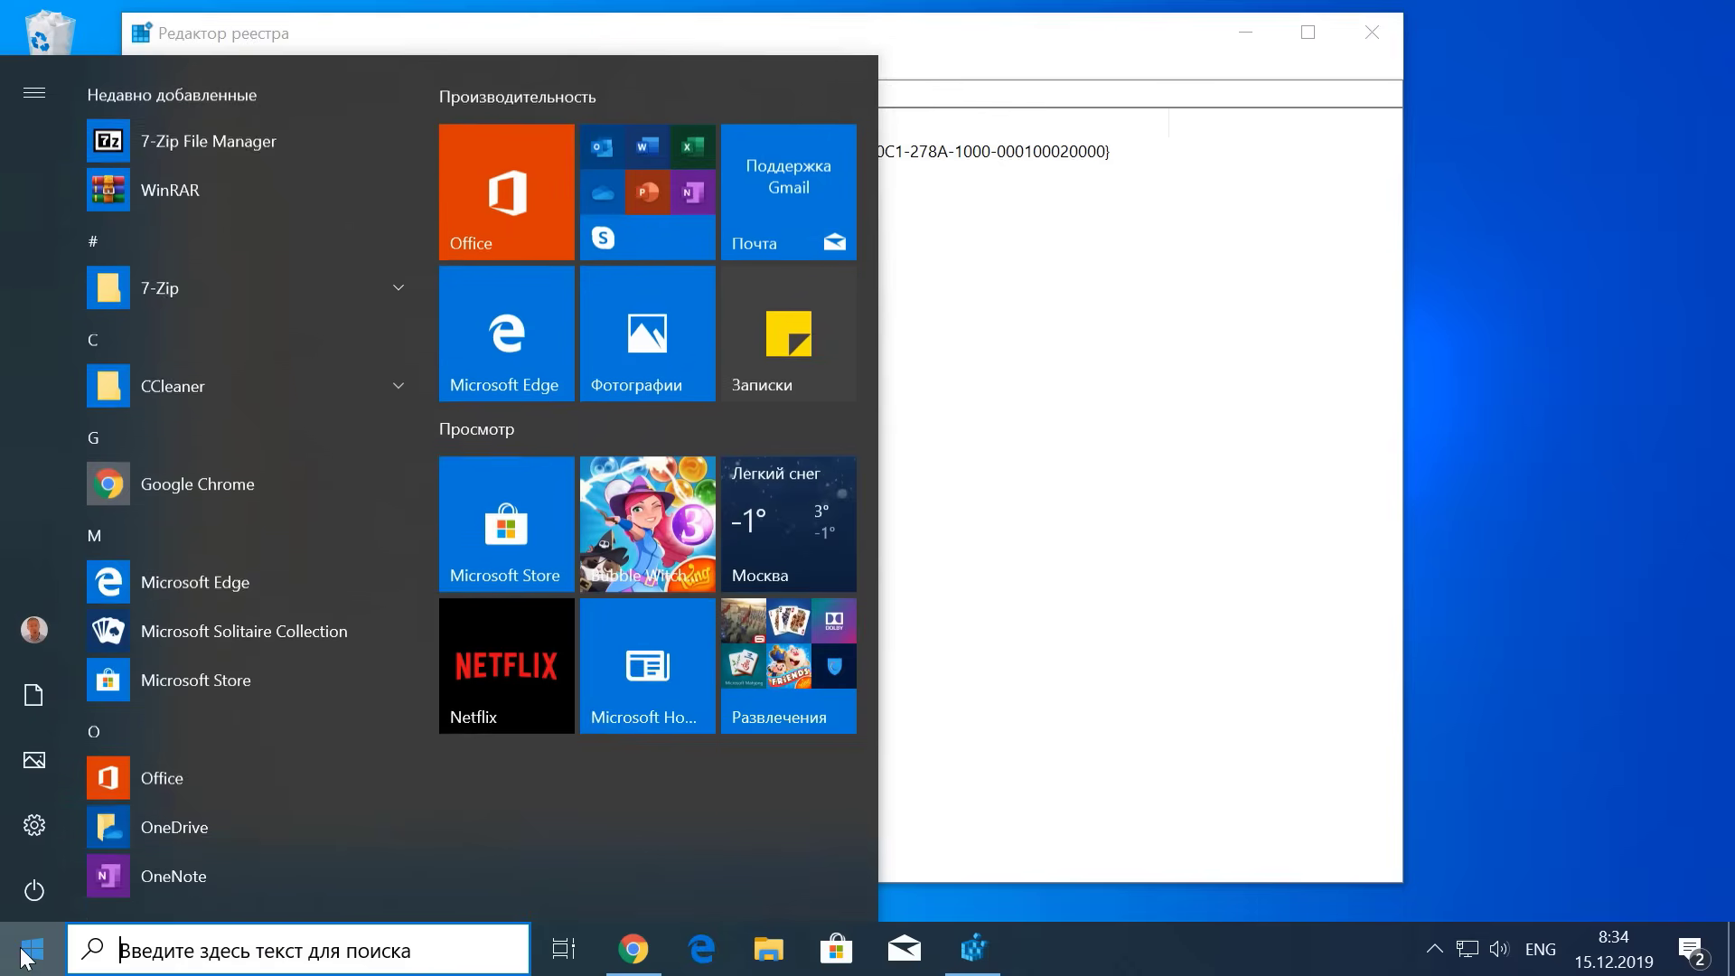
pyautogui.click(217, 139)
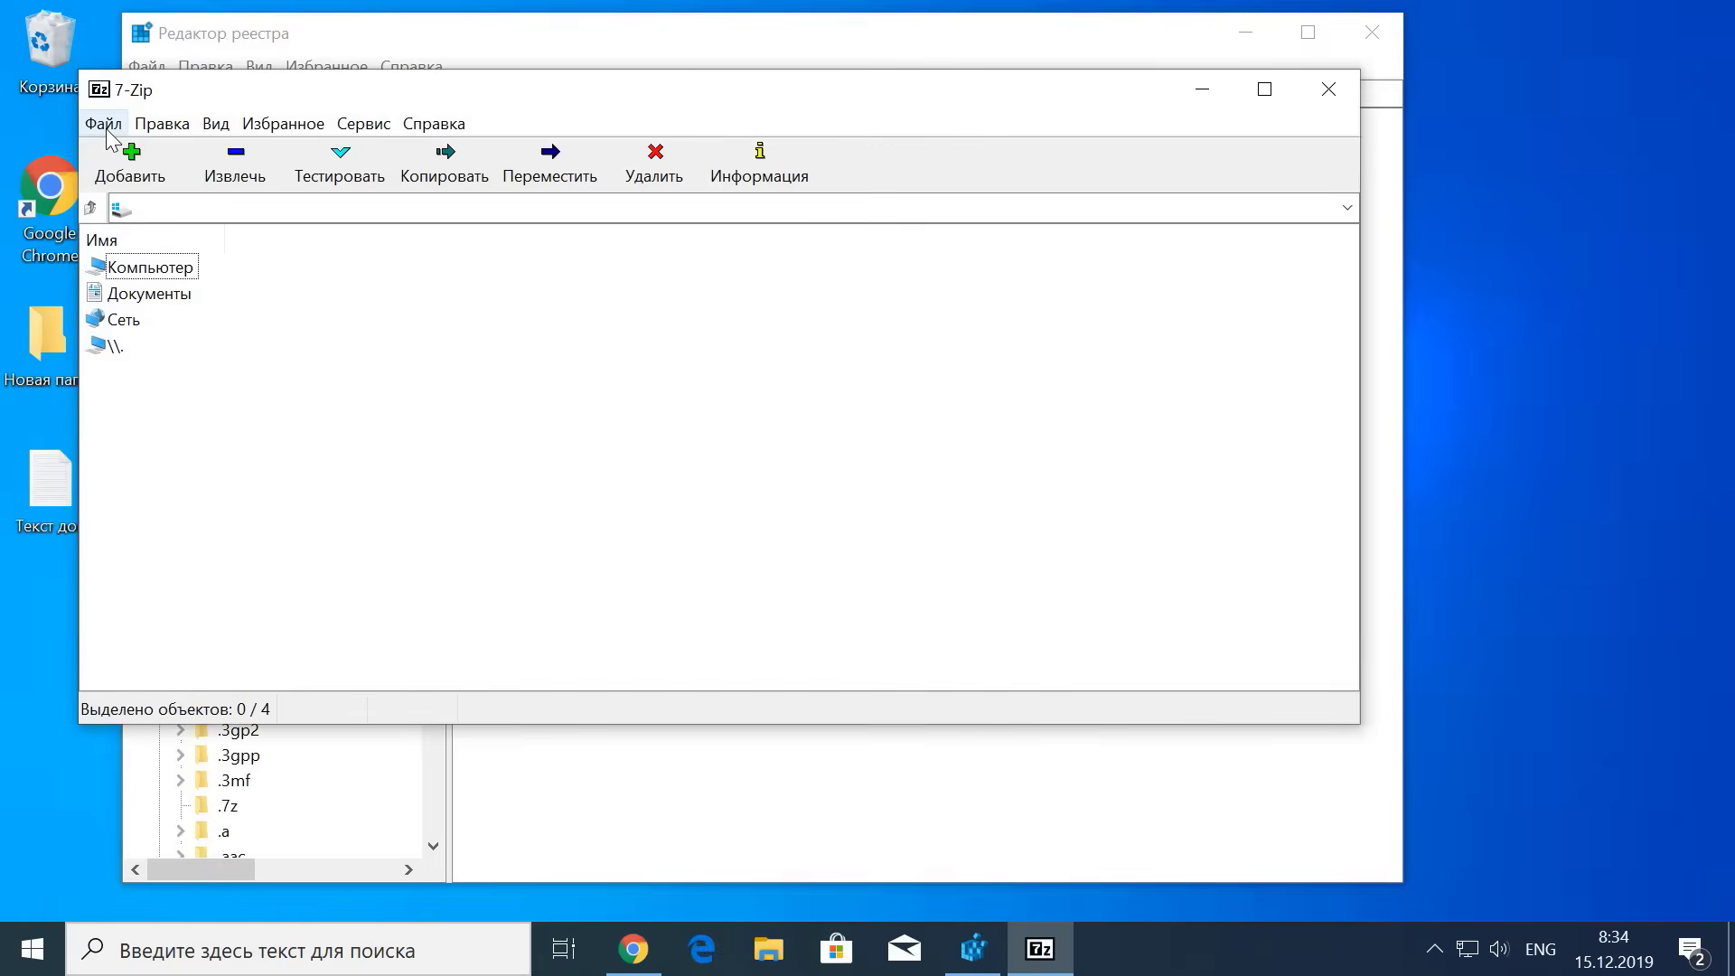
pyautogui.click(372, 127)
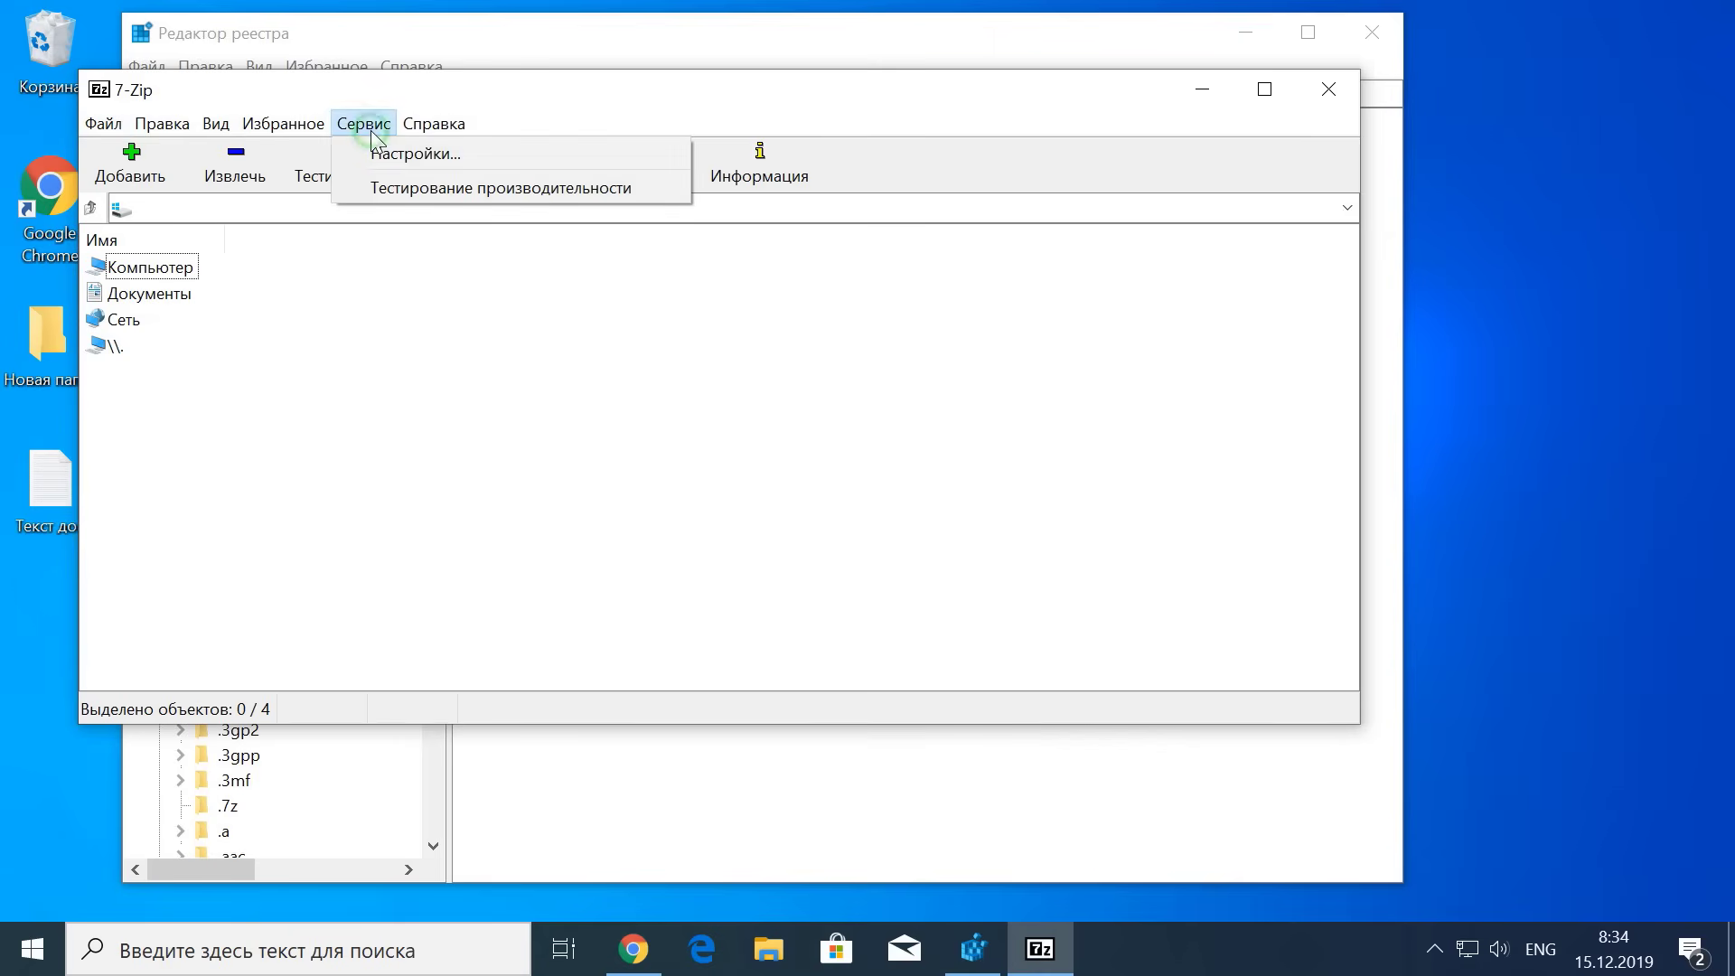
pyautogui.click(389, 162)
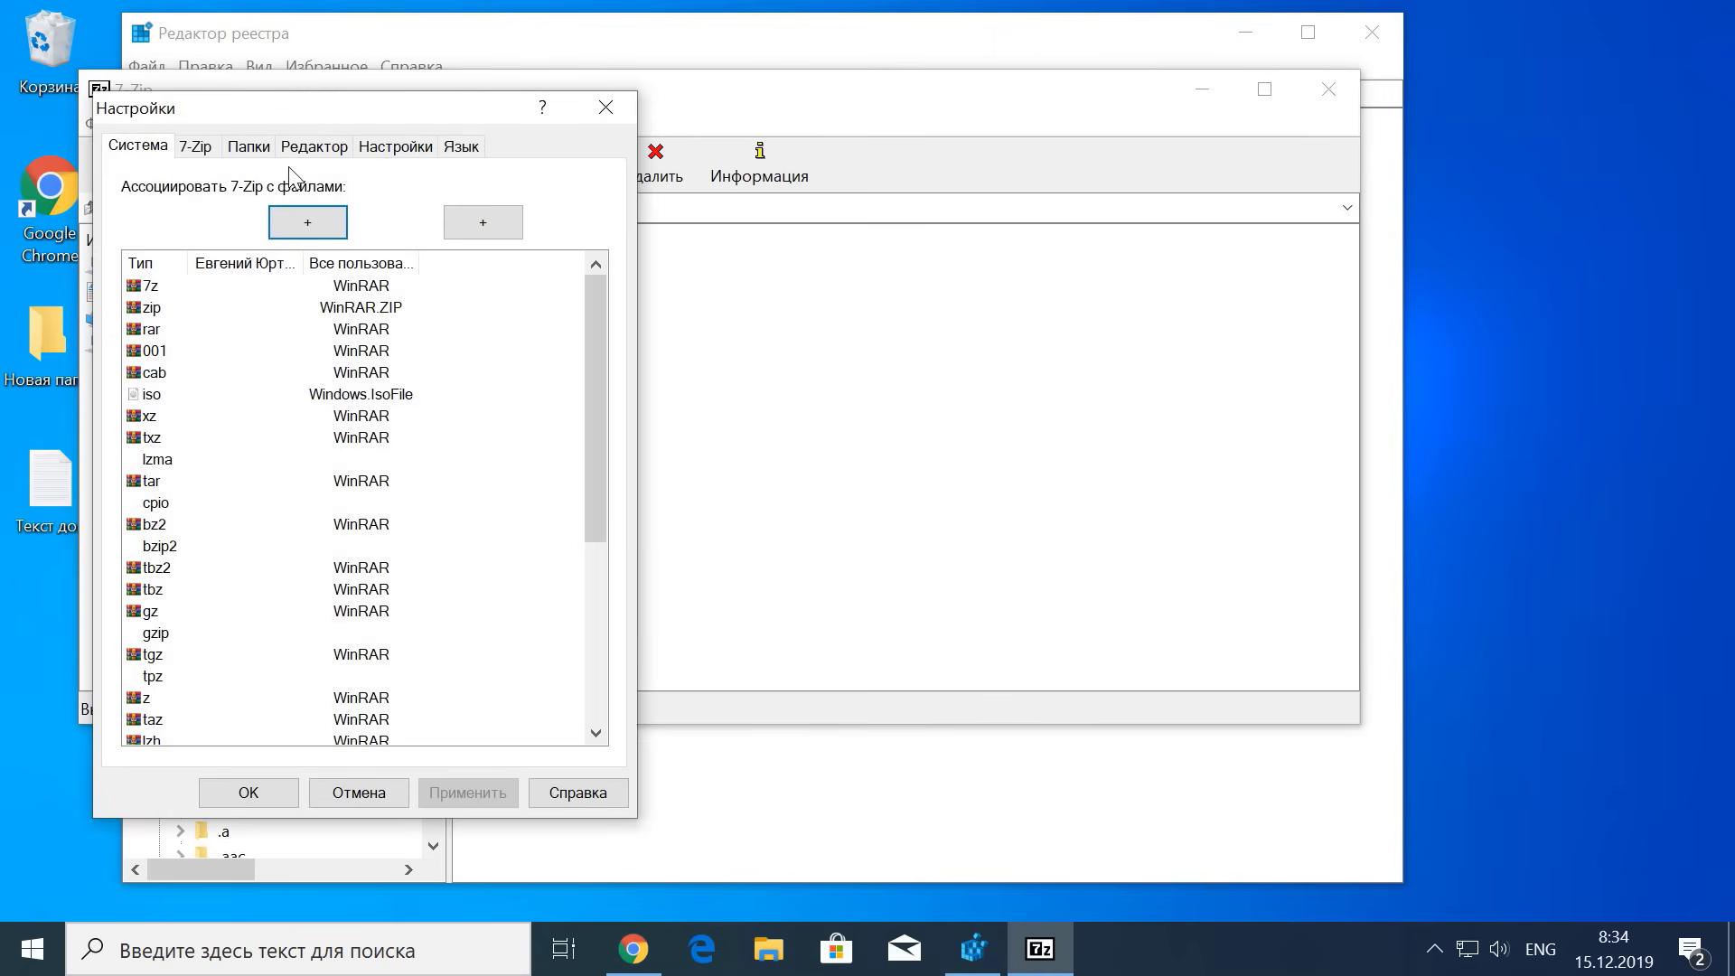
pyautogui.click(198, 150)
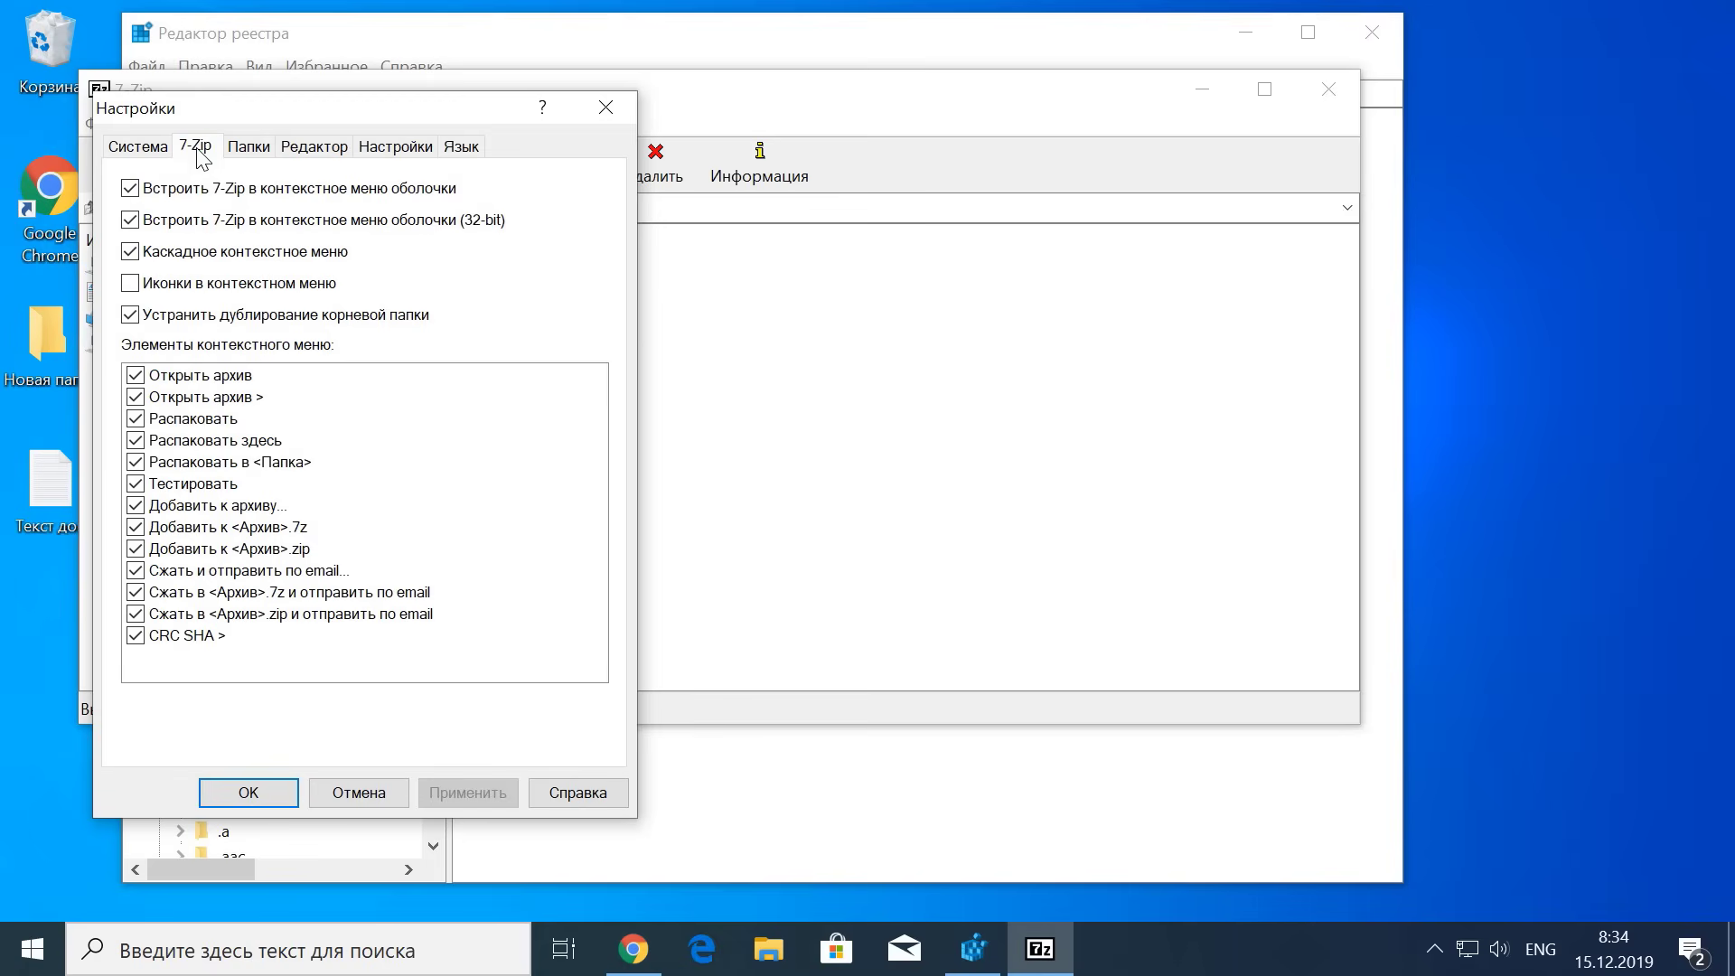
pyautogui.click(135, 635)
pyautogui.click(467, 792)
pyautogui.click(250, 792)
pyautogui.click(103, 122)
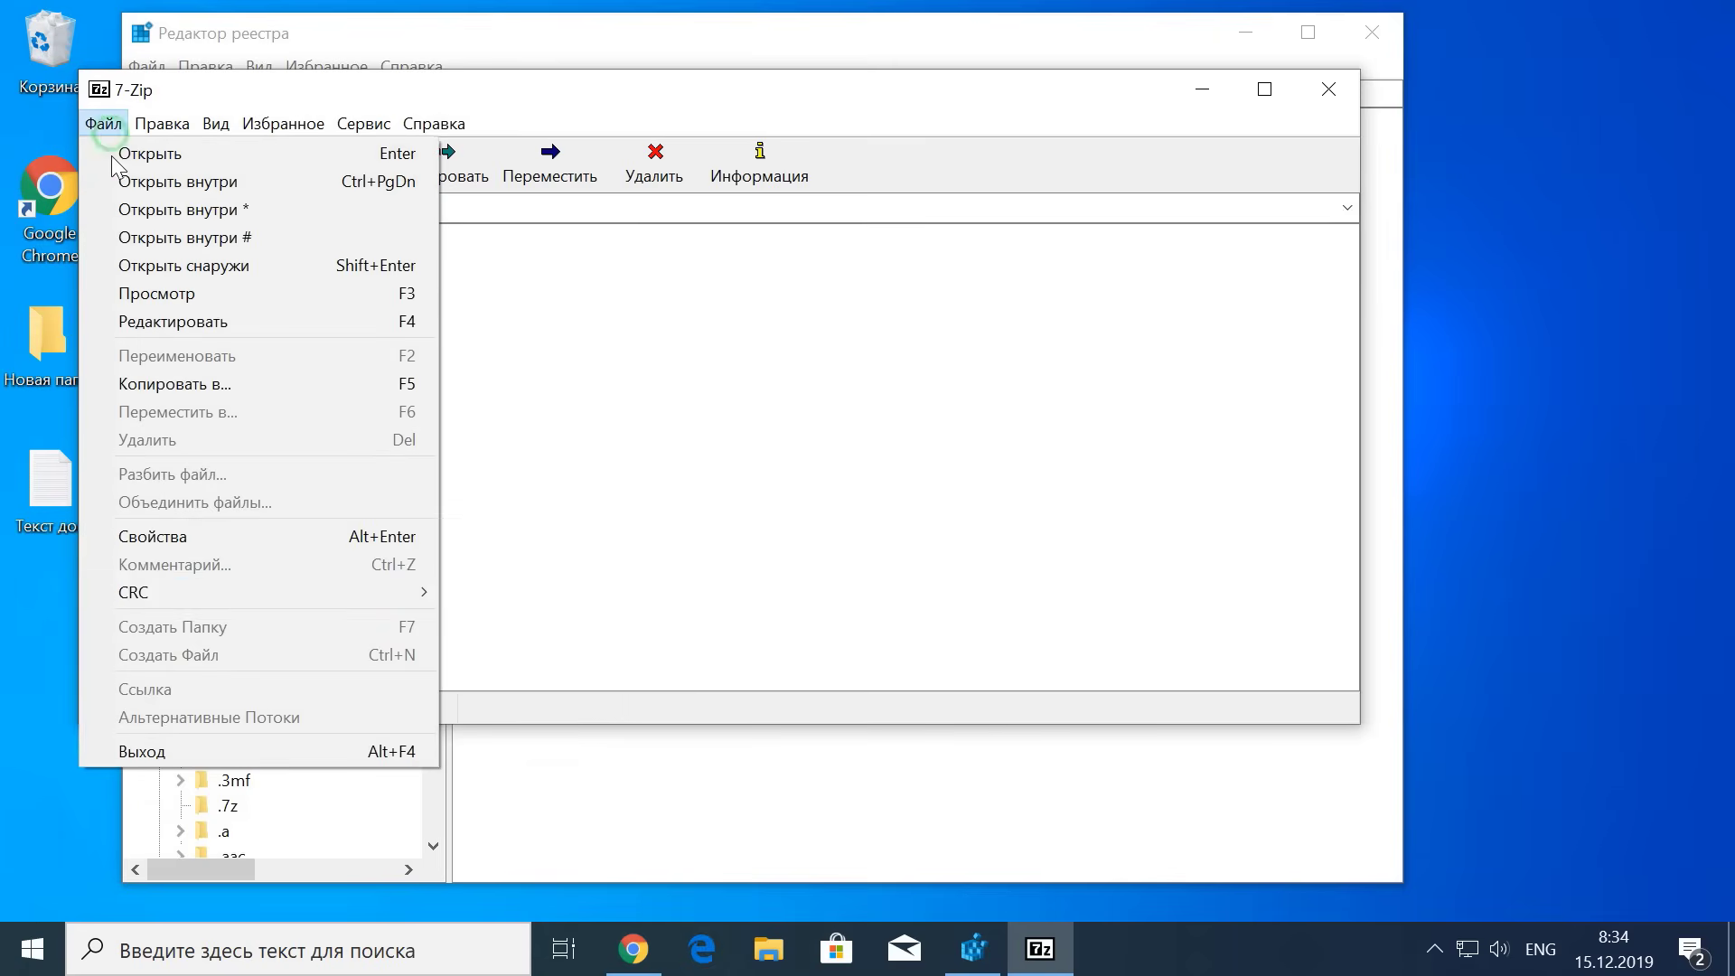
pyautogui.click(164, 750)
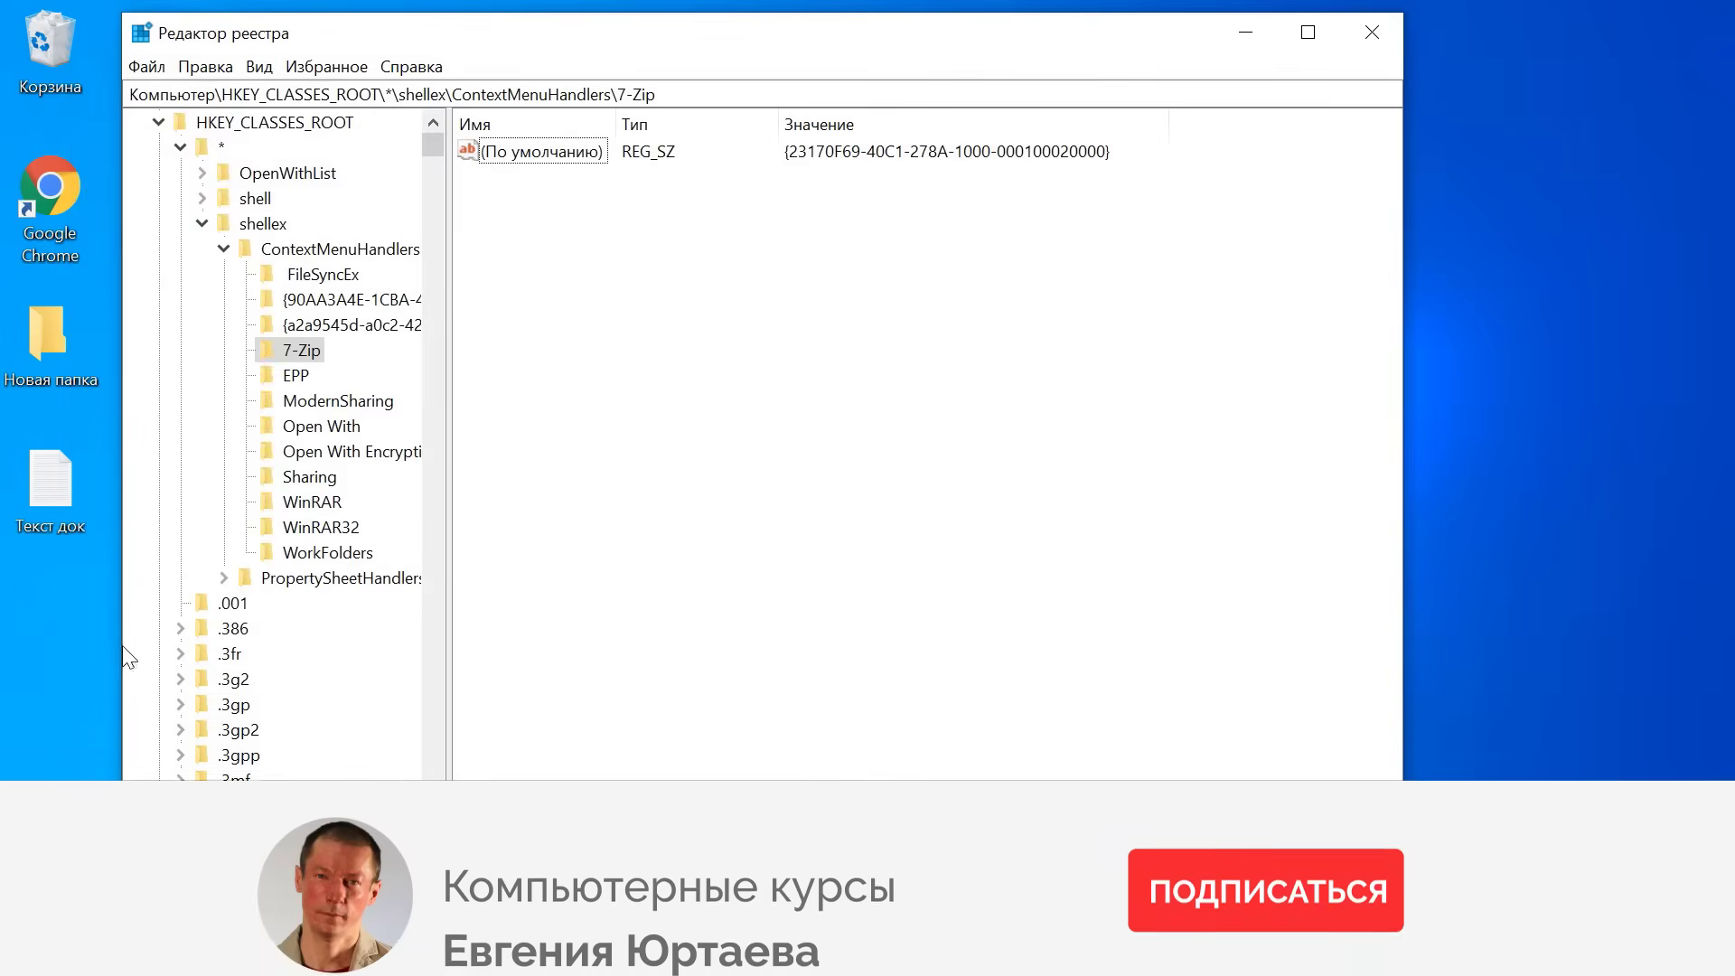
# Step: Check the context menu of the Текст док file for CRC SHA and that of Новая папка for WinRAR entries
pyautogui.rightClick(59, 475)
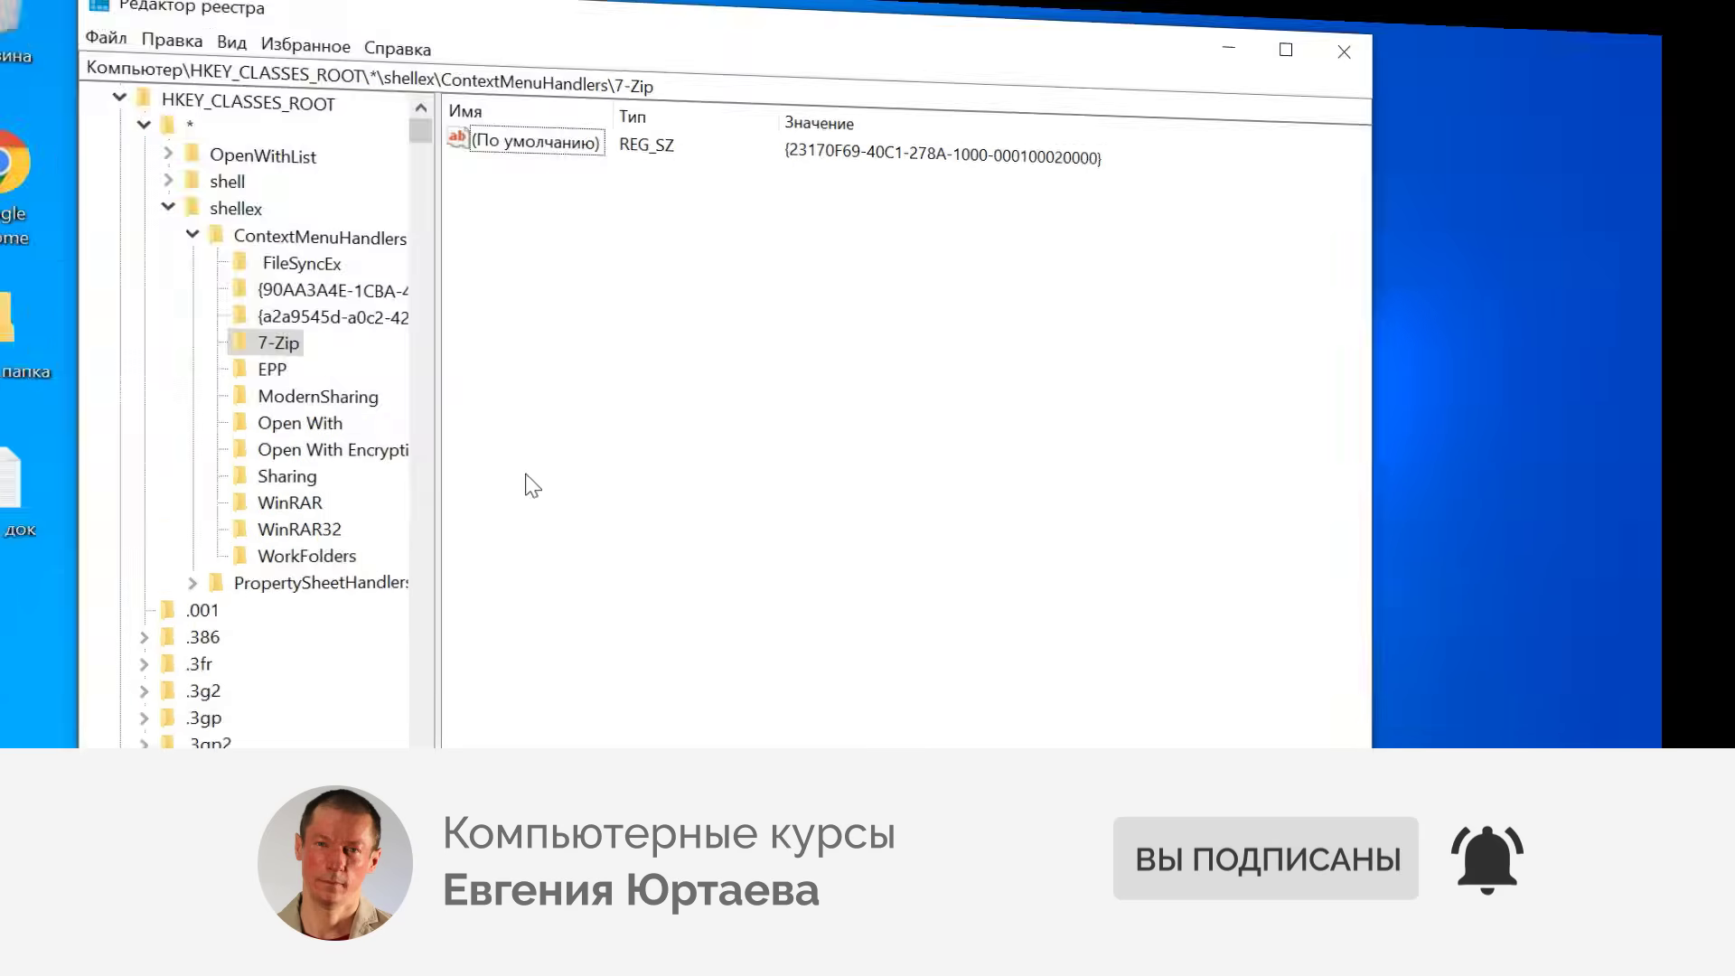
pyautogui.rightClick(58, 461)
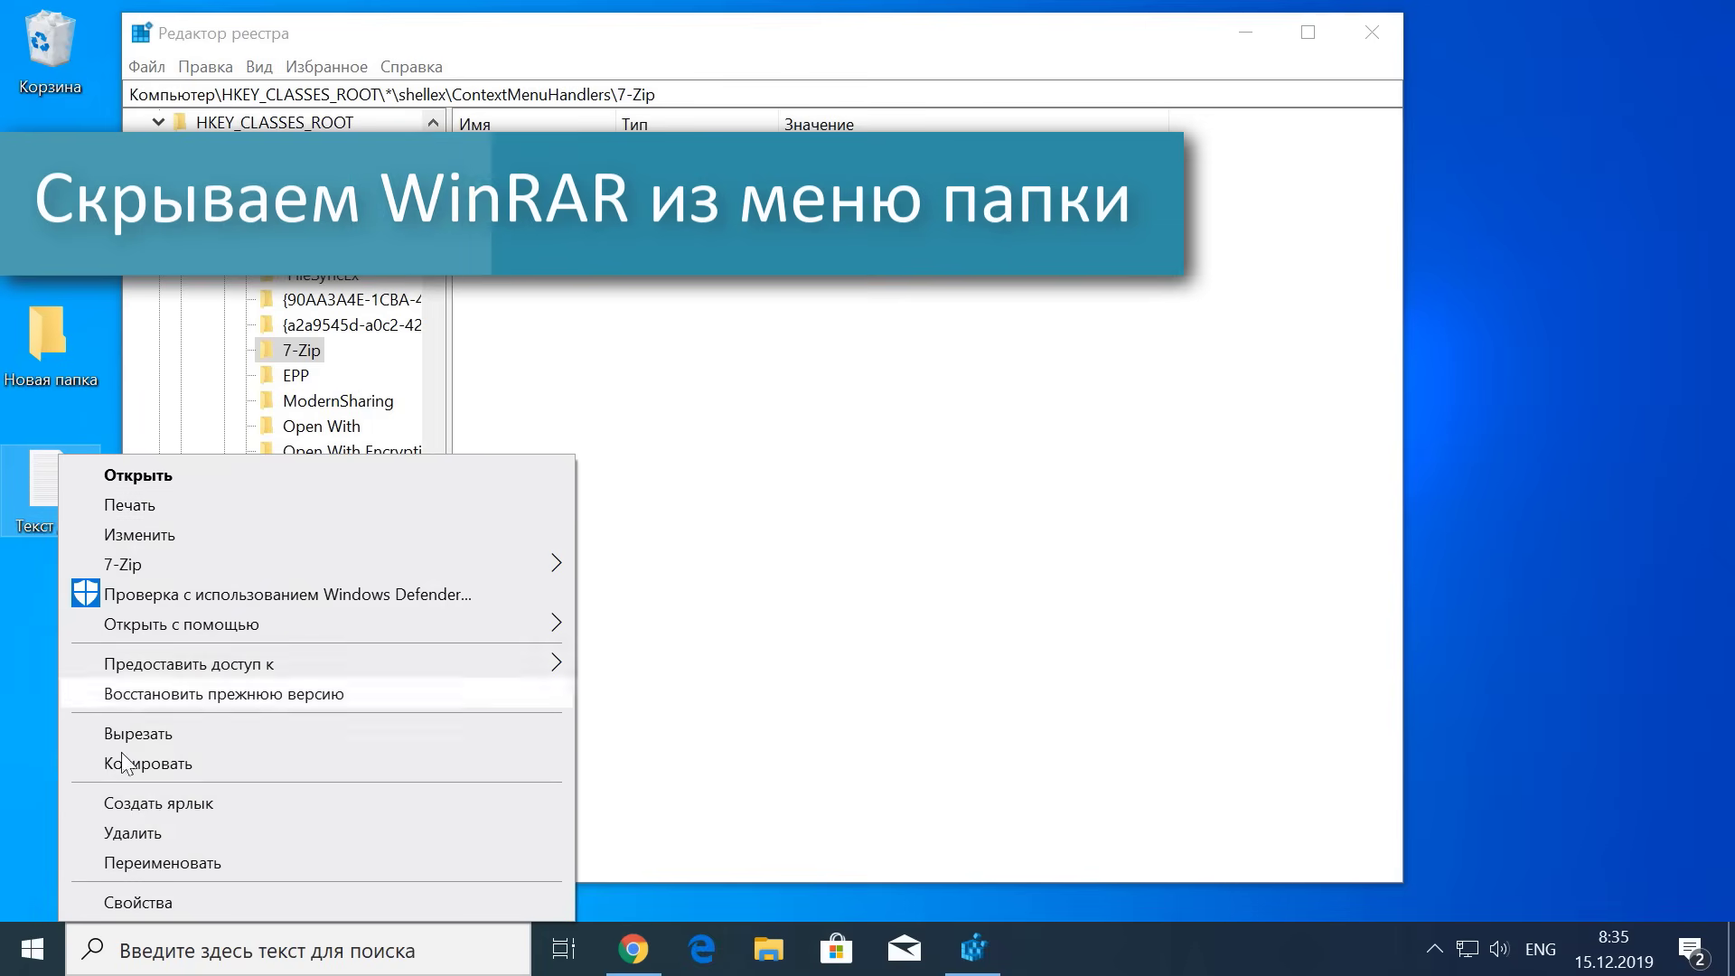
pyautogui.click(65, 329)
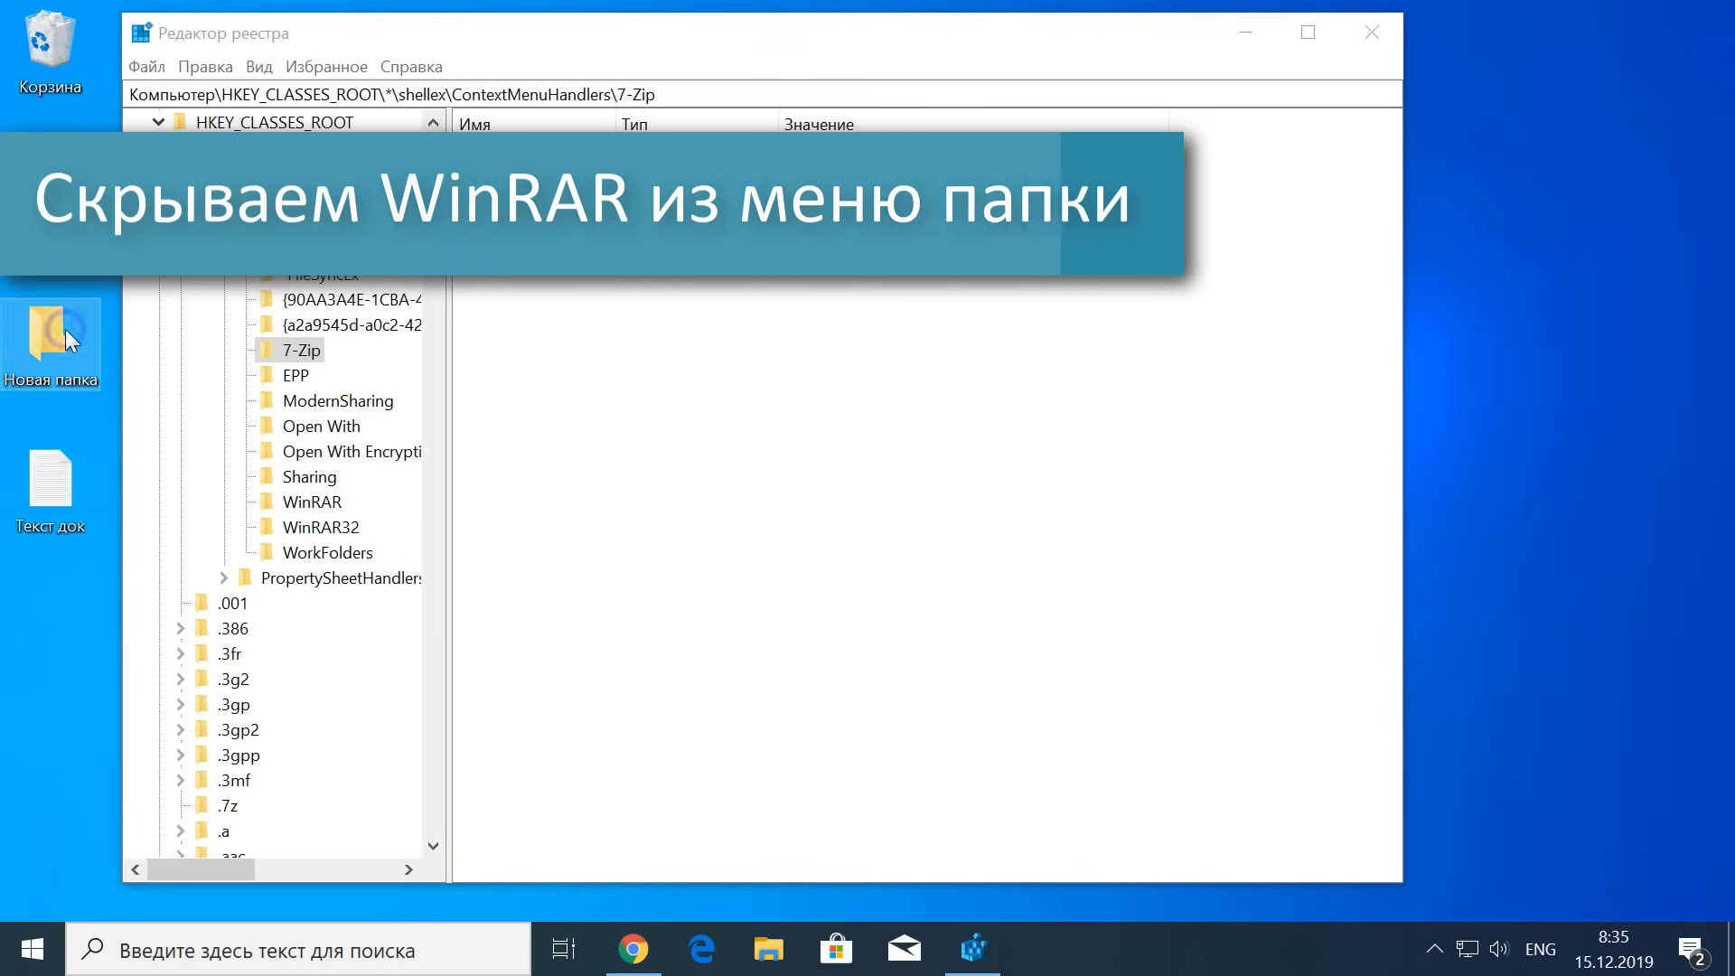
pyautogui.rightClick(65, 329)
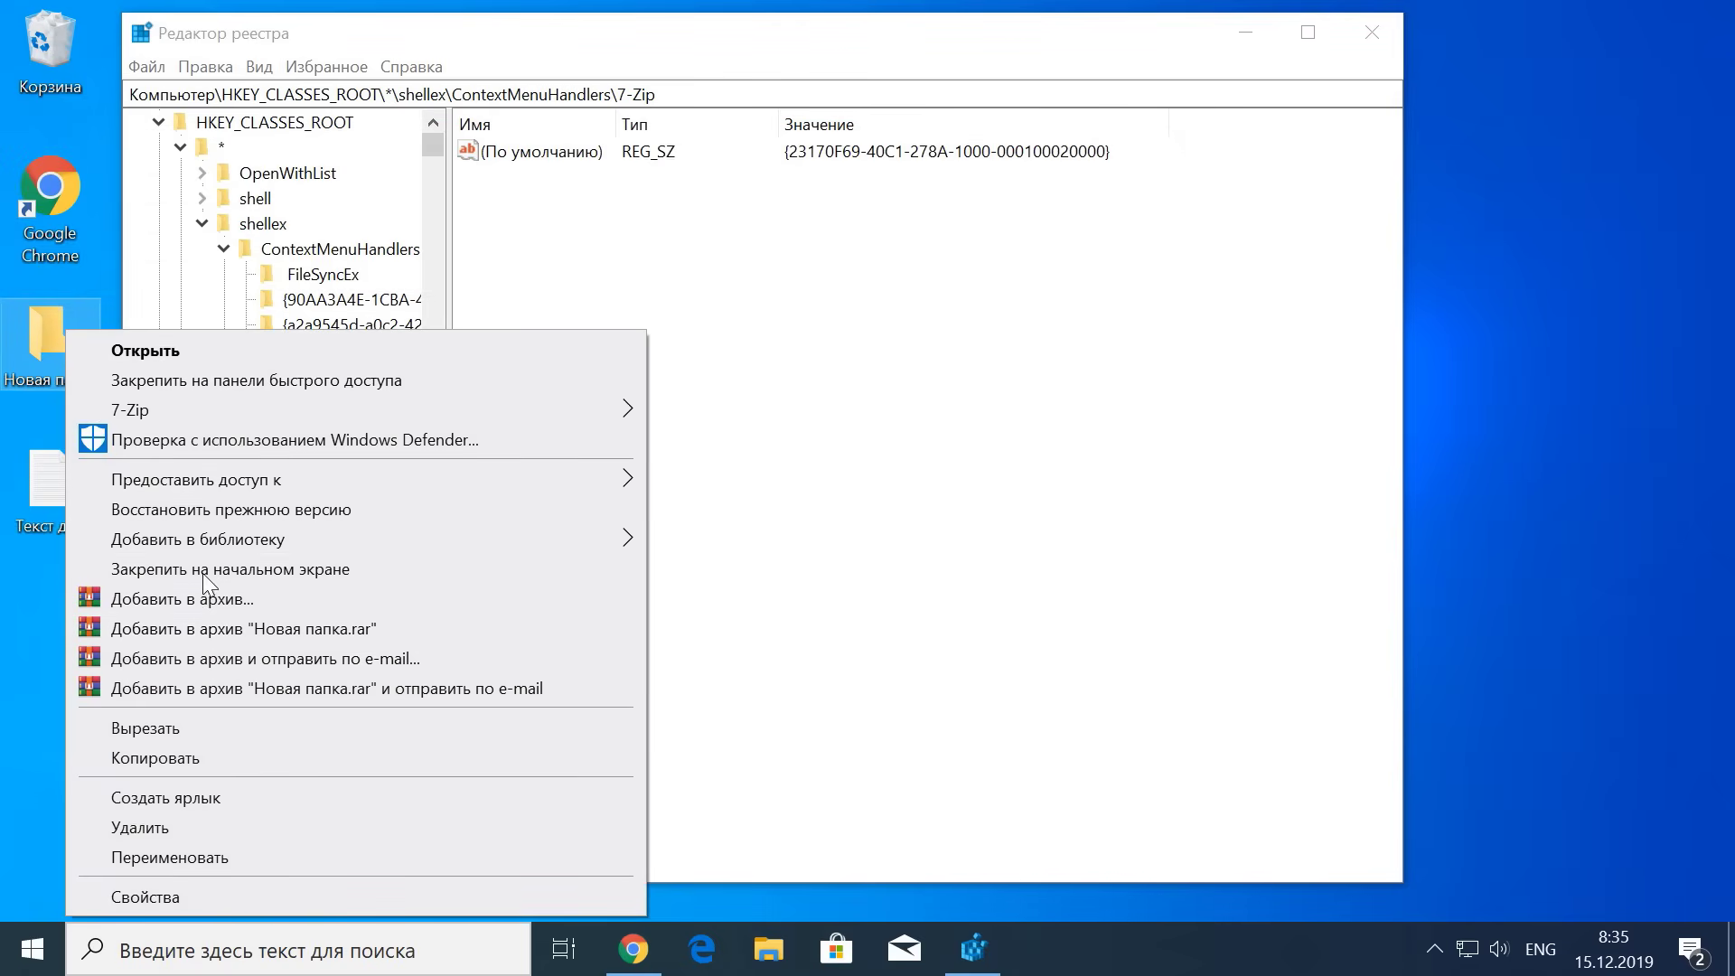
pyautogui.click(788, 612)
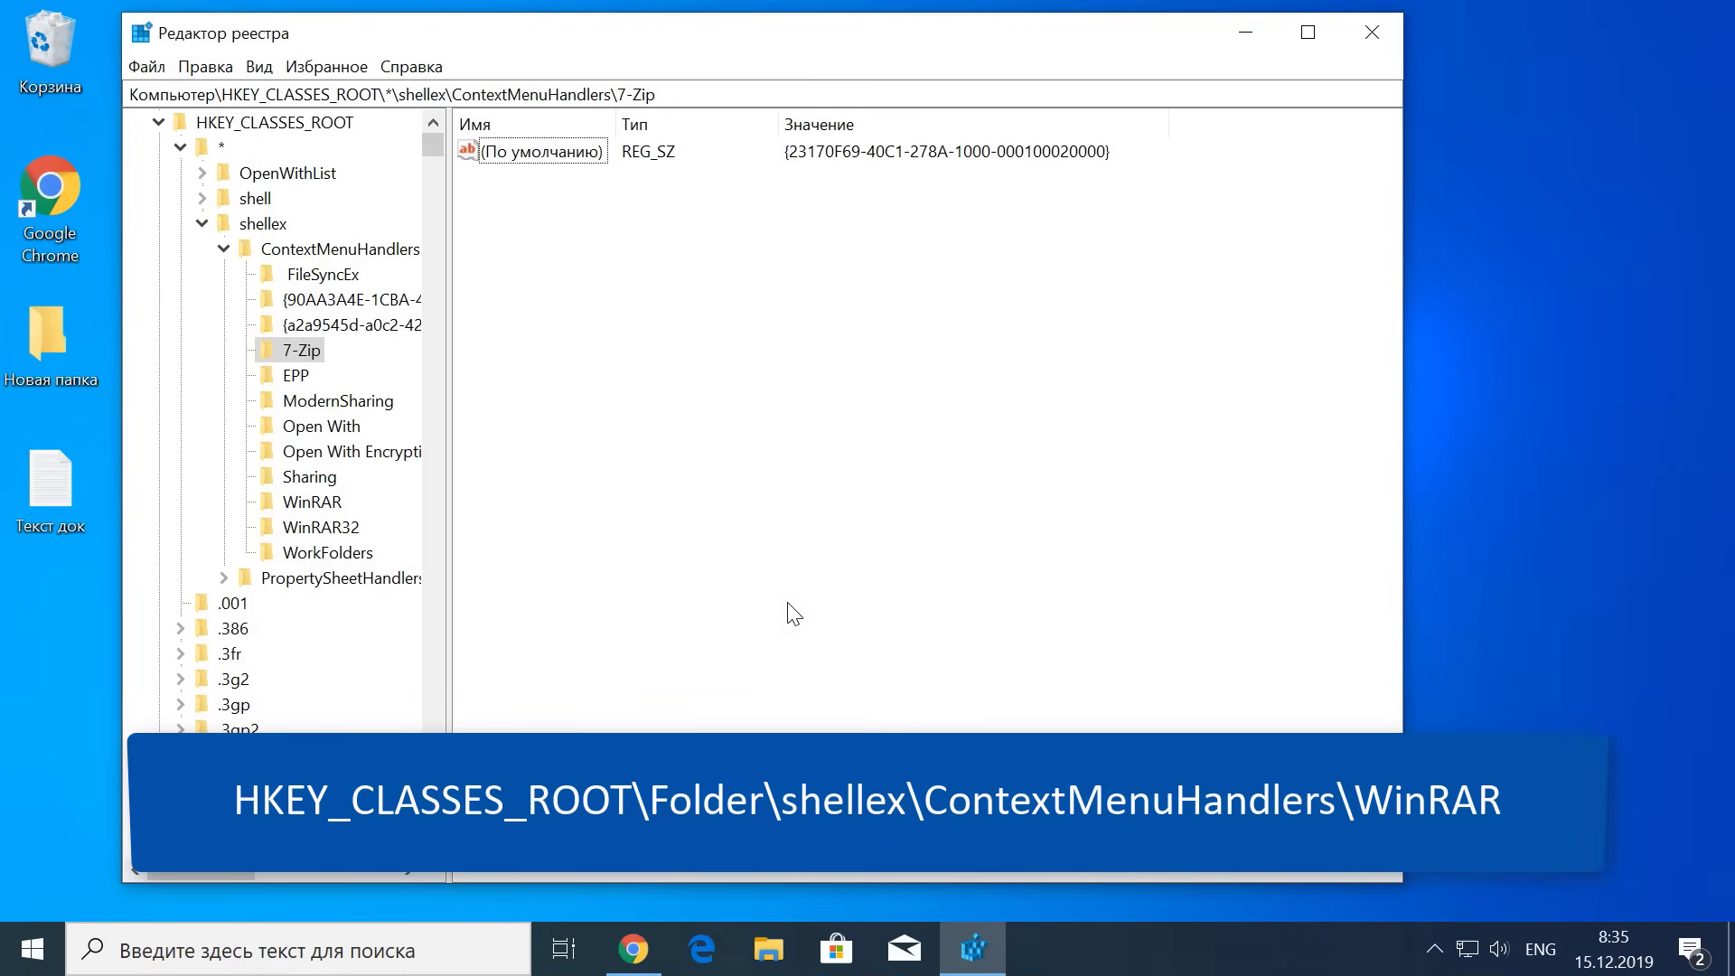
# Step: Switch to Chrome and copy the path HKEY_CLASSES_ROOT\Folder\shellex\ContextMenuHandlers\WinRAR from the YouTube video description
pyautogui.click(623, 955)
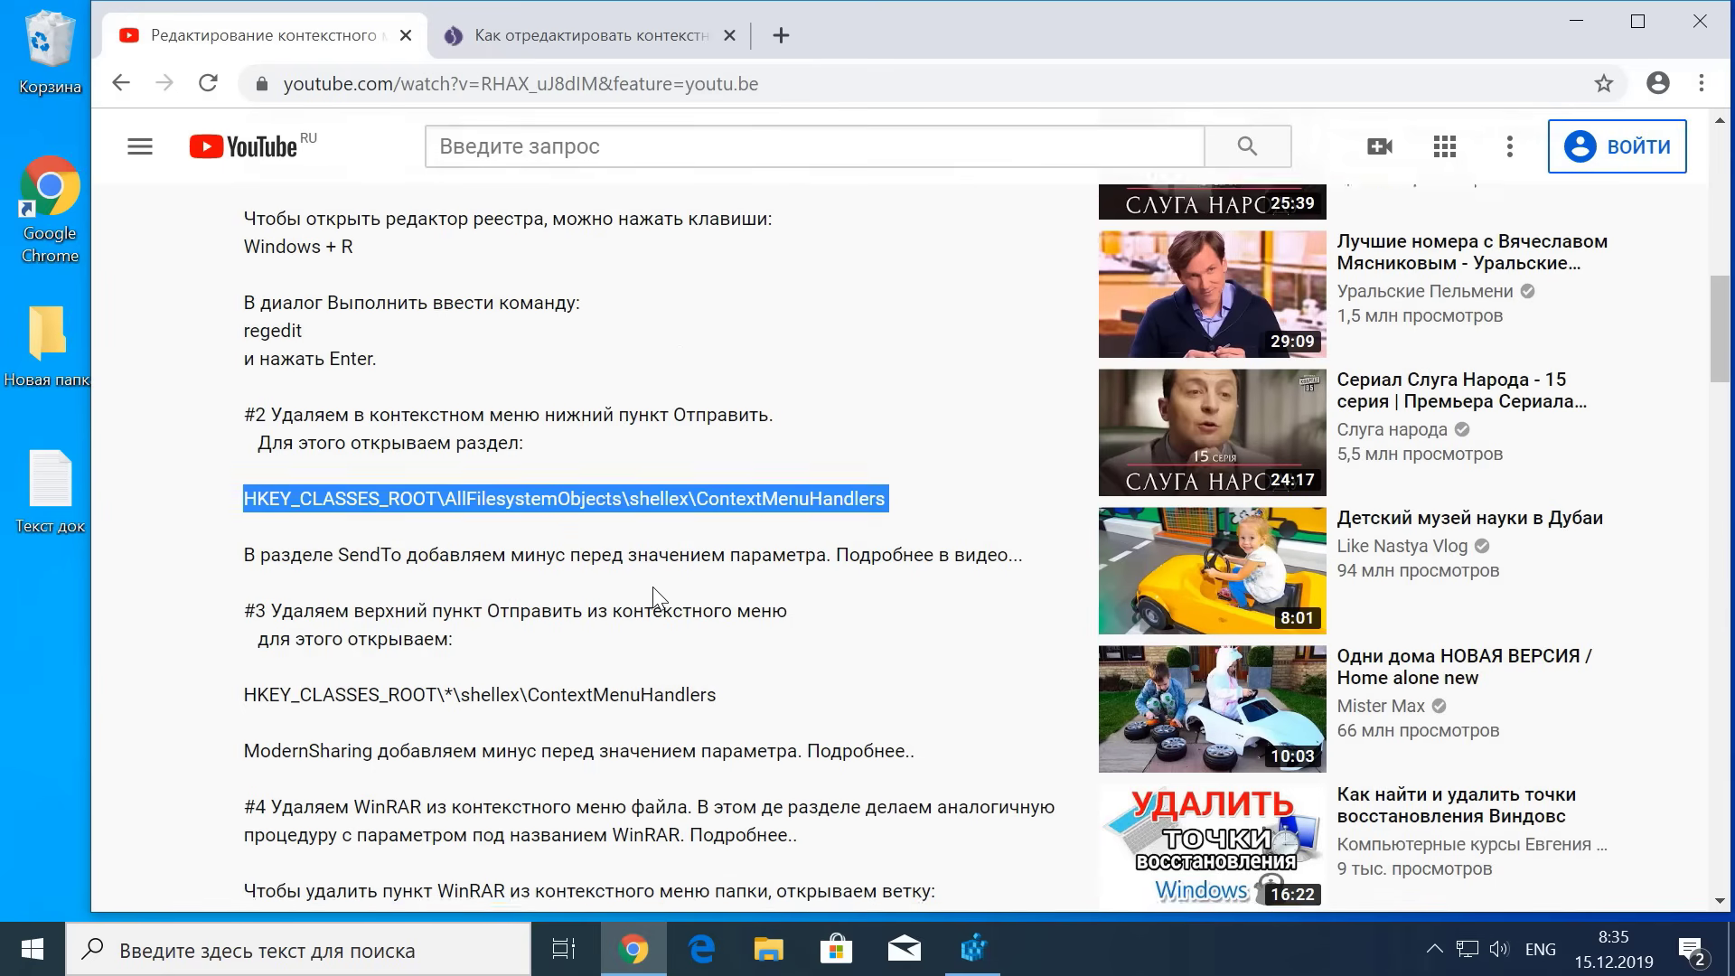
pyautogui.scroll(-4, 652, 587)
pyautogui.scroll(-2, 653, 599)
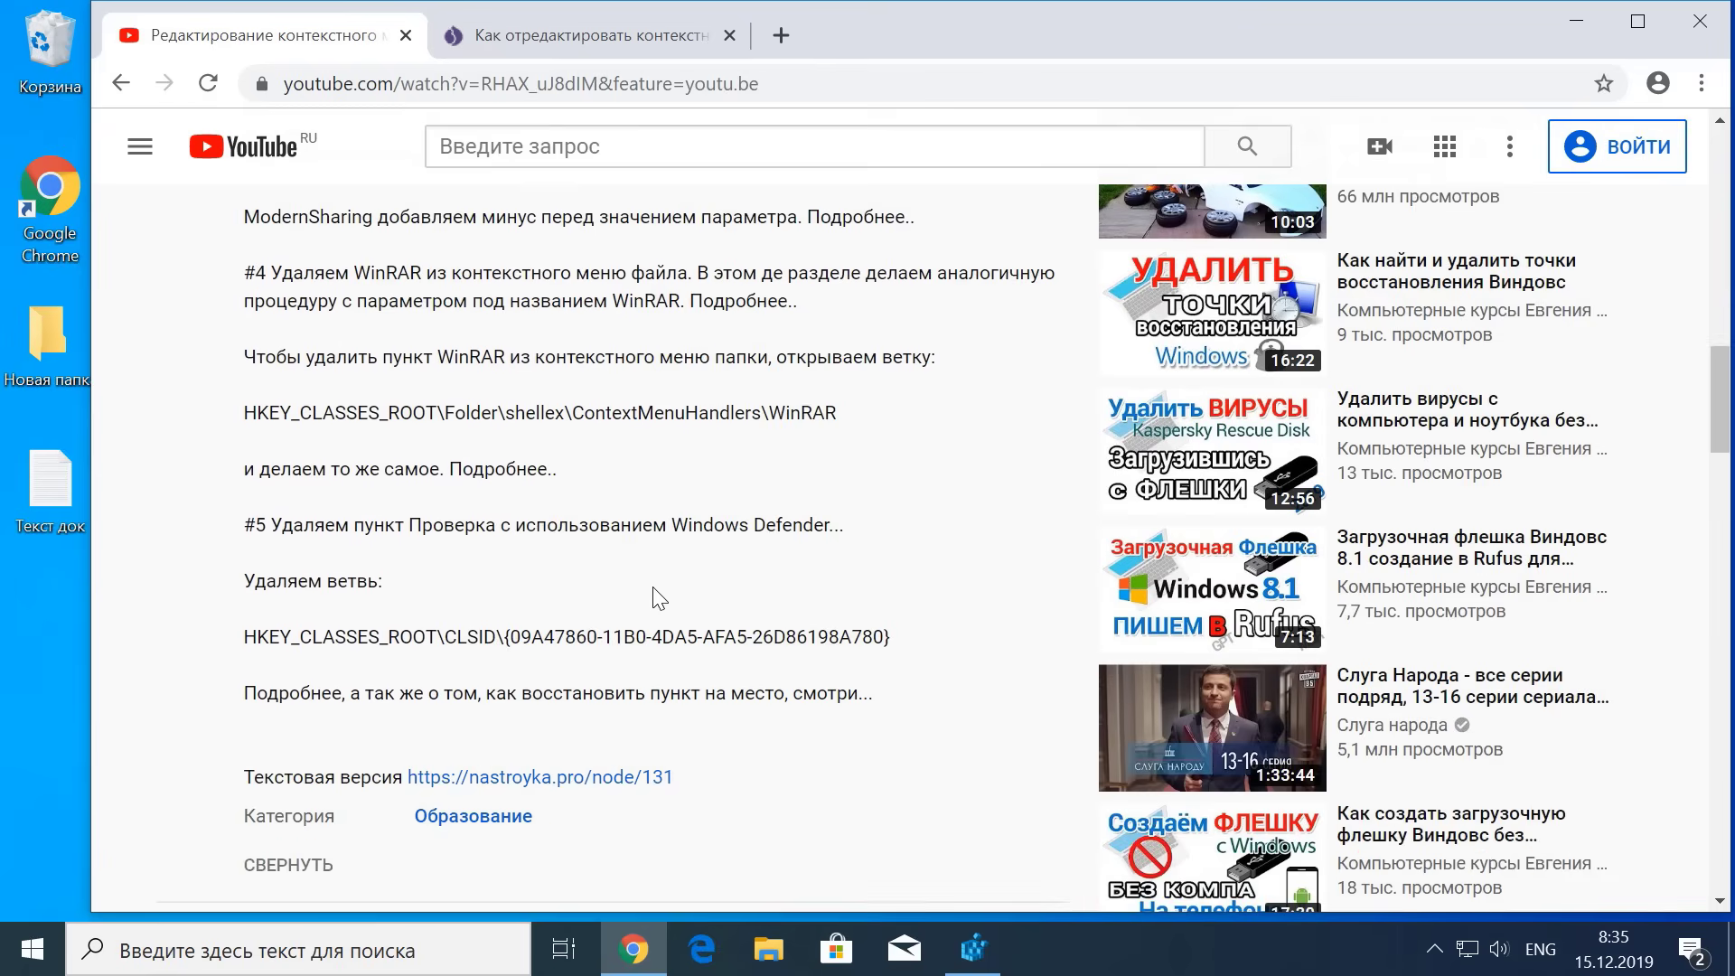
pyautogui.scroll(3, 653, 599)
pyautogui.click(246, 545)
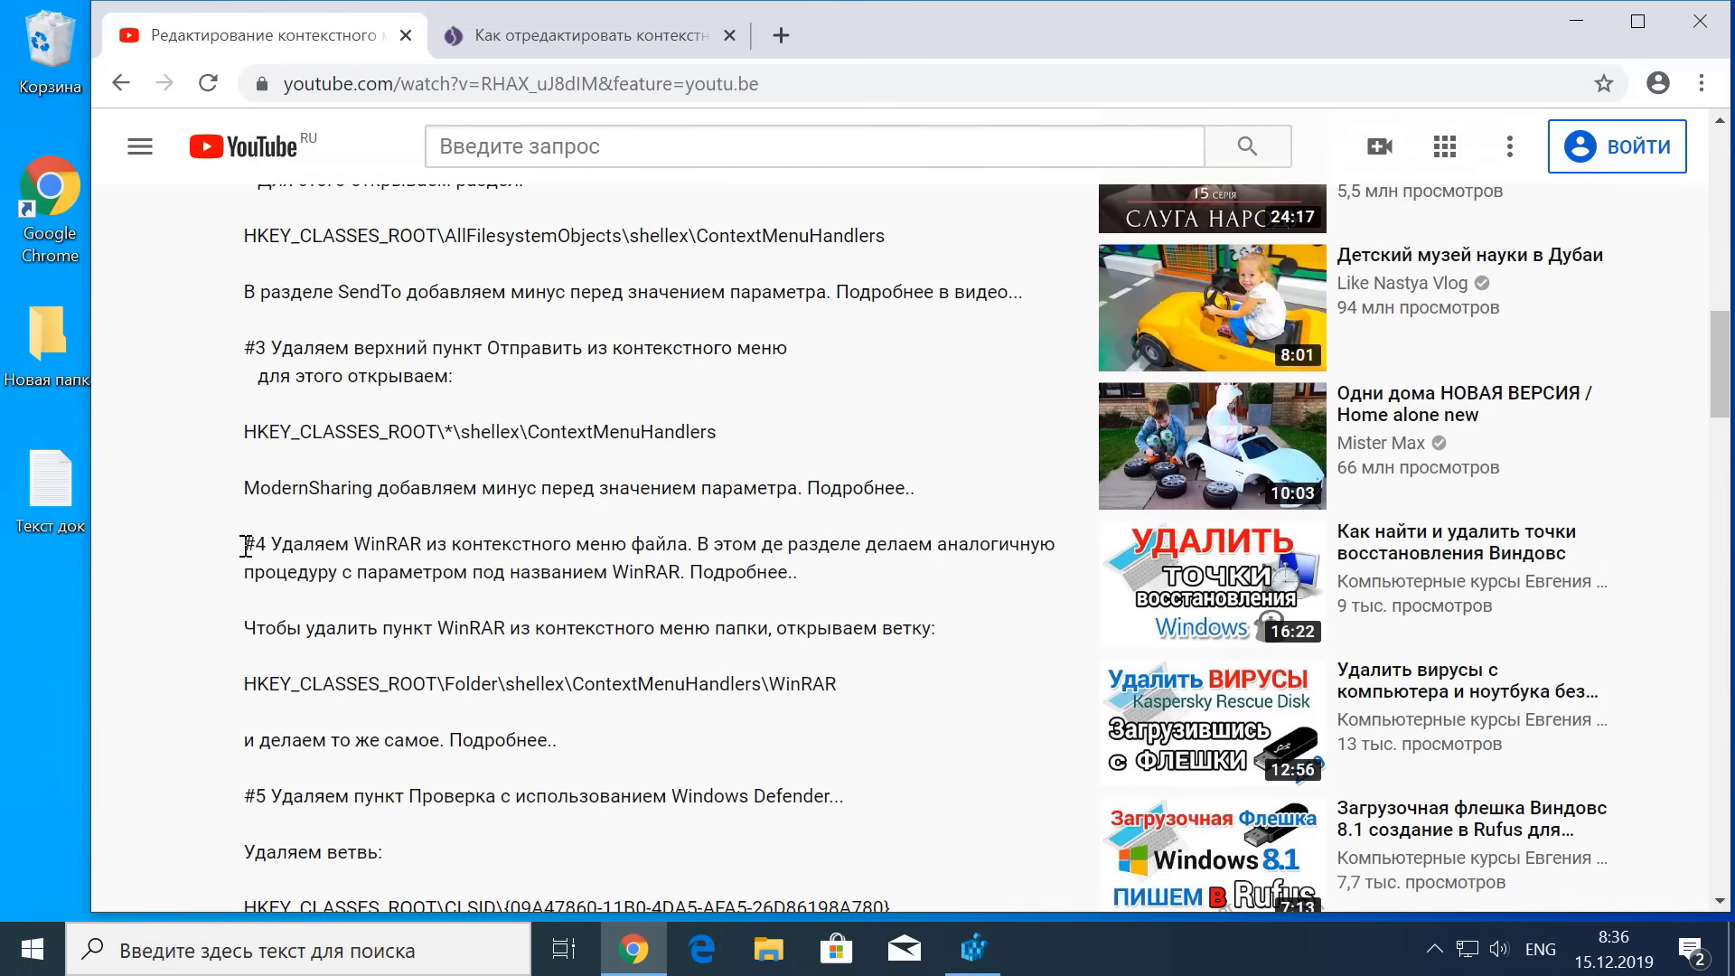
pyautogui.moveTo(246, 546); pyautogui.dragTo(695, 550)
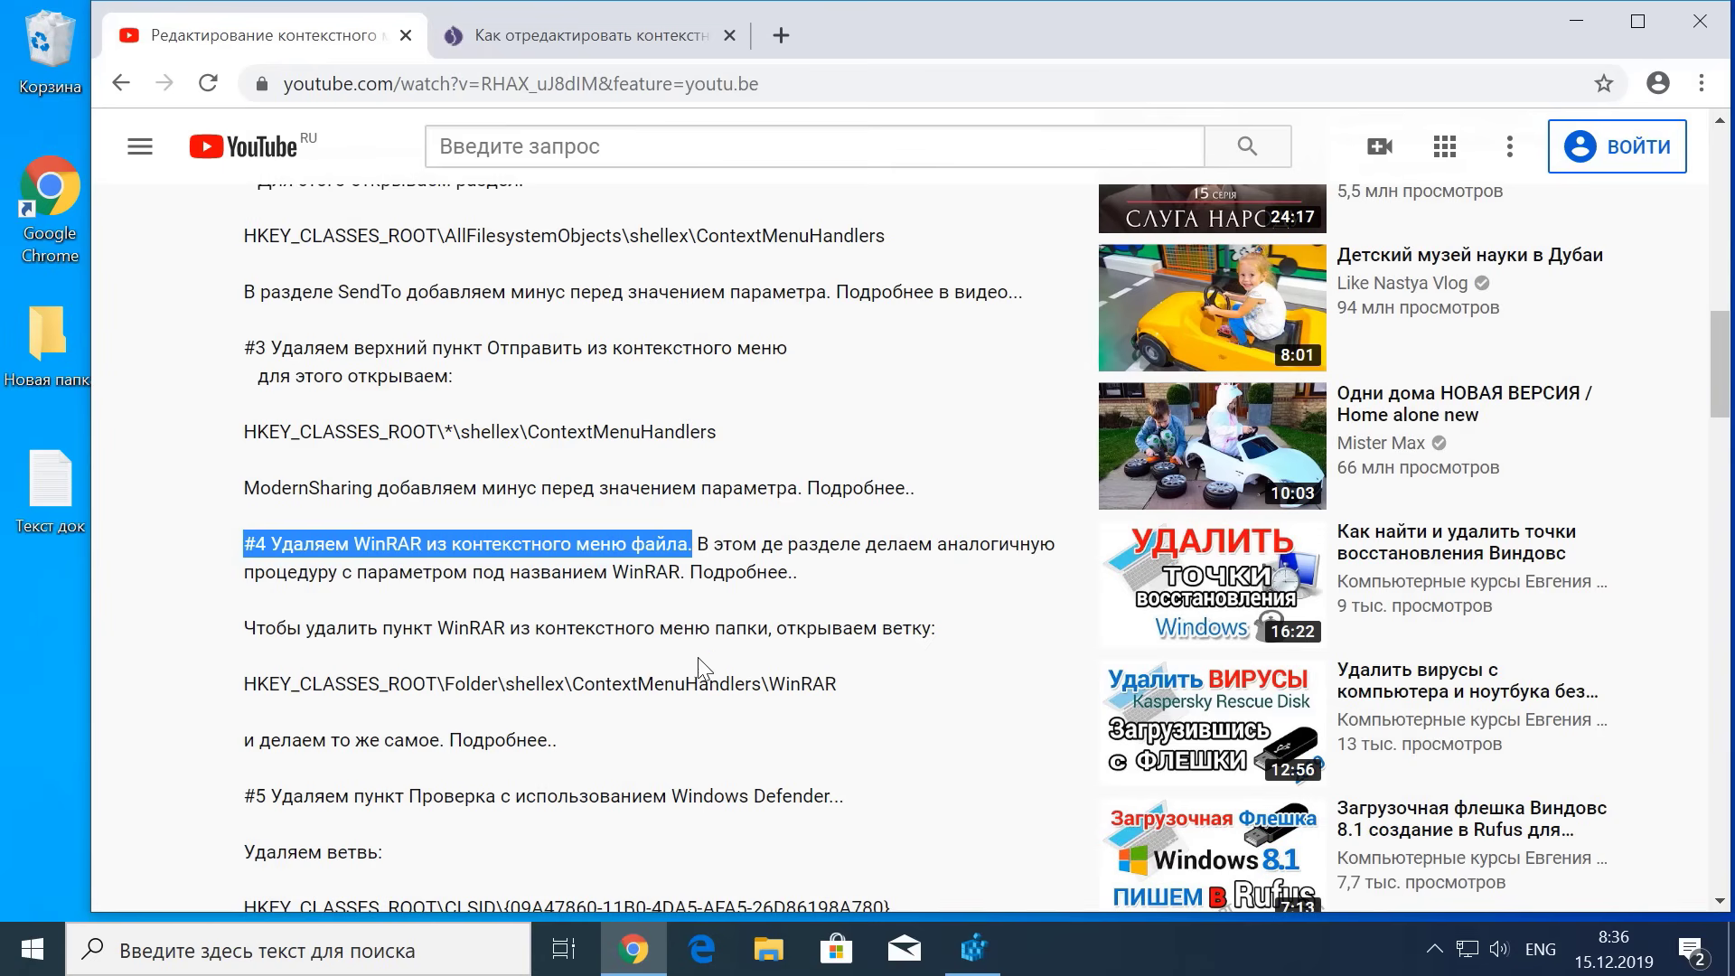
pyautogui.moveTo(246, 634); pyautogui.dragTo(774, 635)
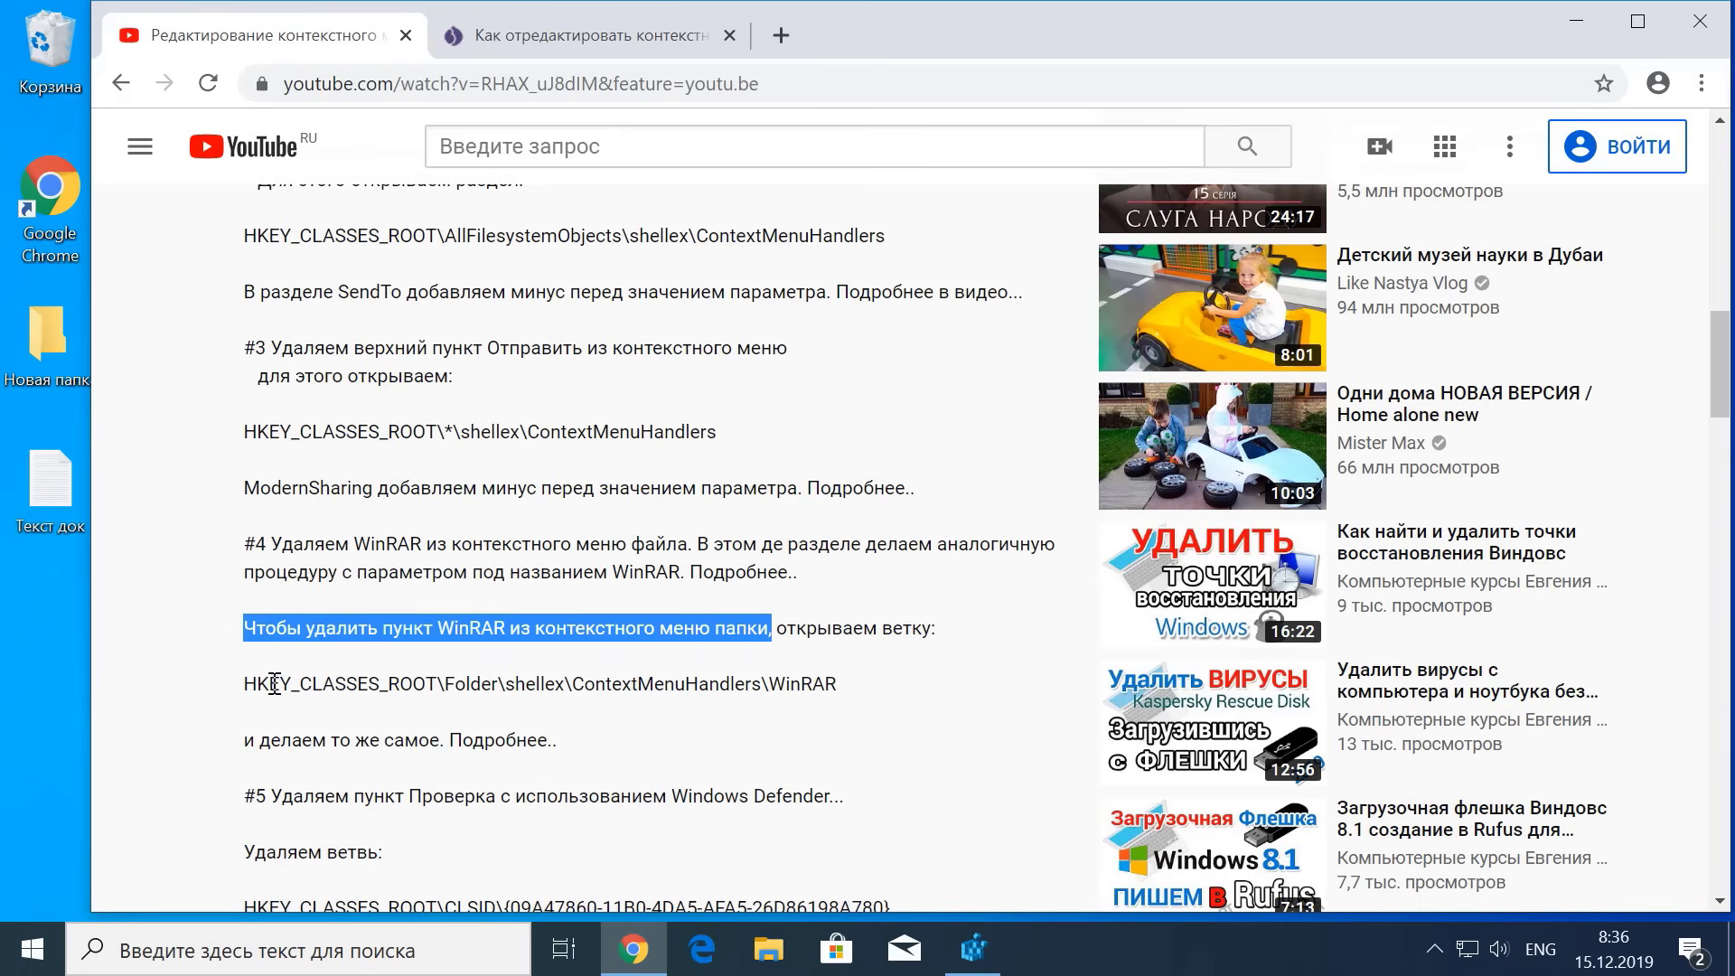
pyautogui.moveTo(250, 684); pyautogui.dragTo(837, 688)
pyautogui.rightClick(779, 689)
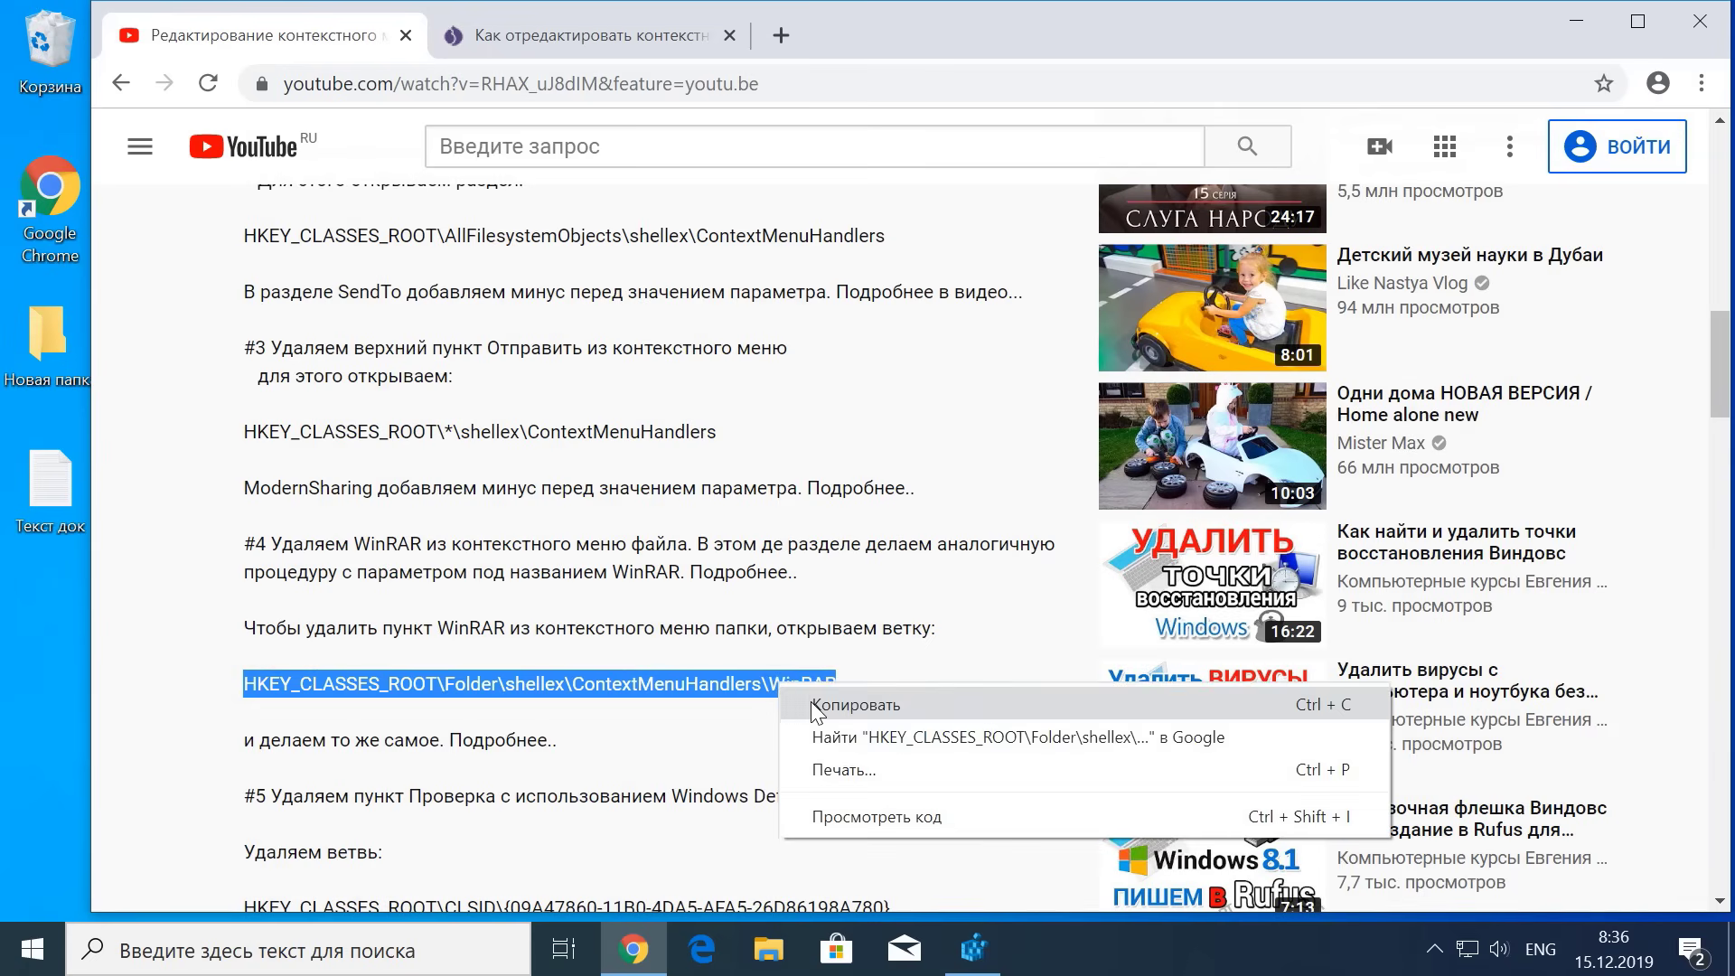
pyautogui.click(811, 702)
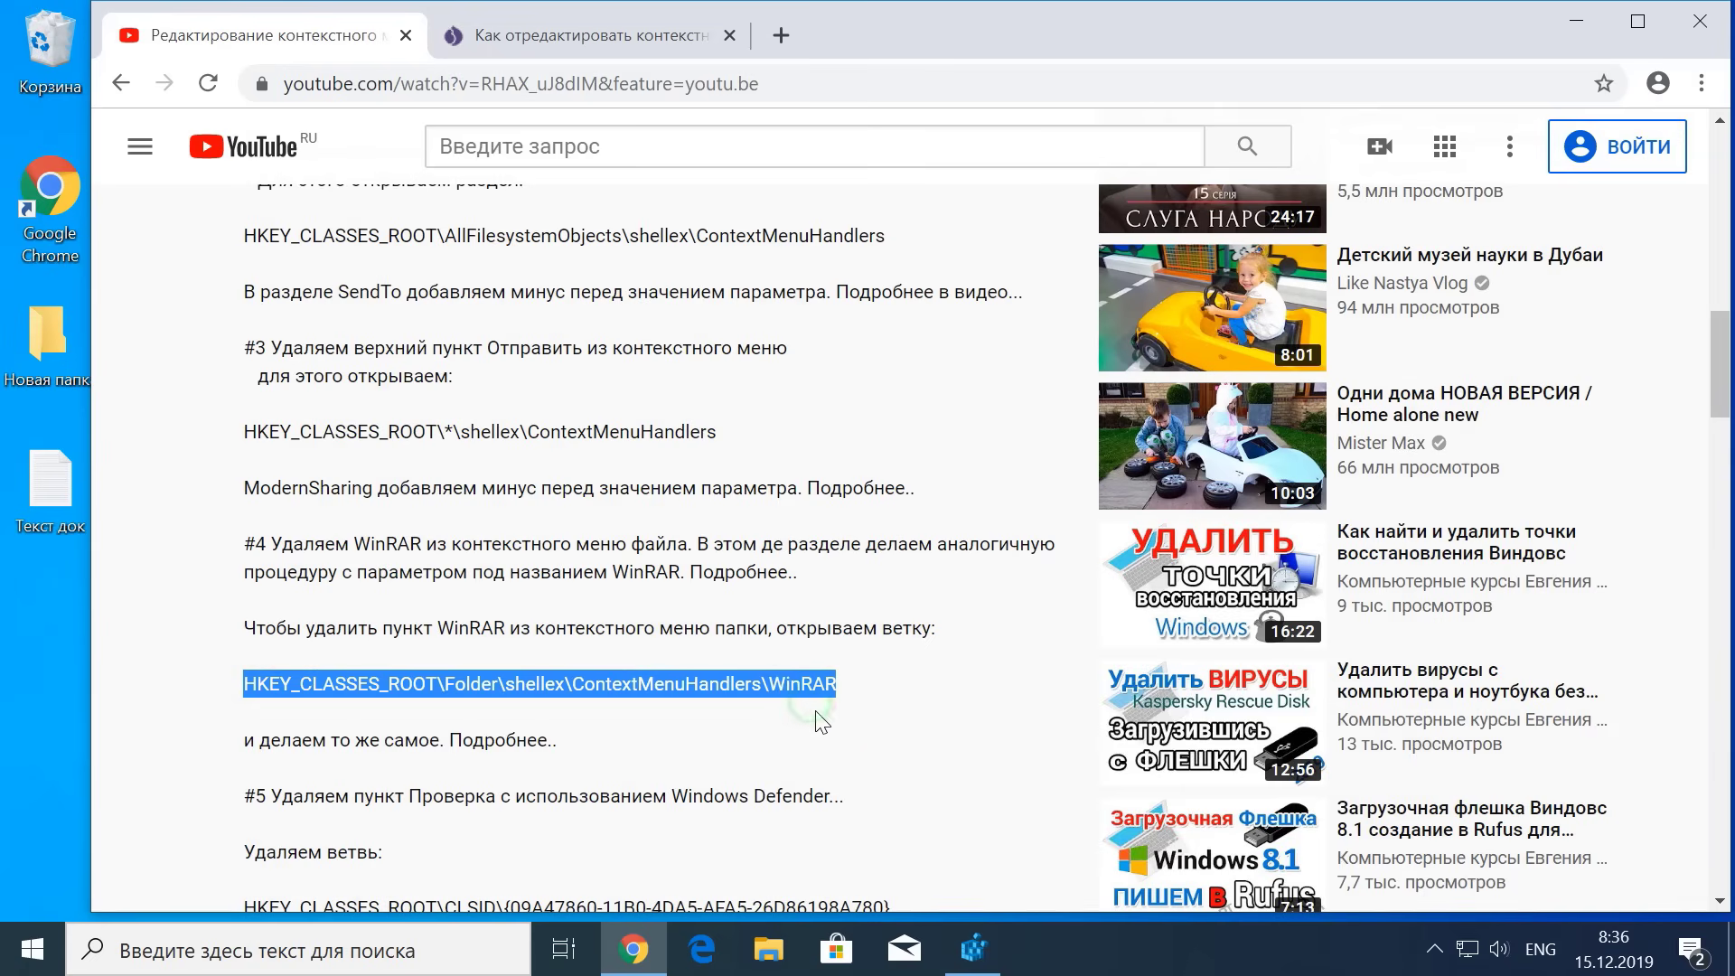
# Step: Return to the Registry Editor and go to the copied path HKEY_CLASSES_ROOT\Folder\shellex\ContextMenuHandlers\WinRAR
pyautogui.click(1575, 22)
pyautogui.click(684, 94)
pyautogui.moveTo(685, 94); pyautogui.dragTo(110, 94)
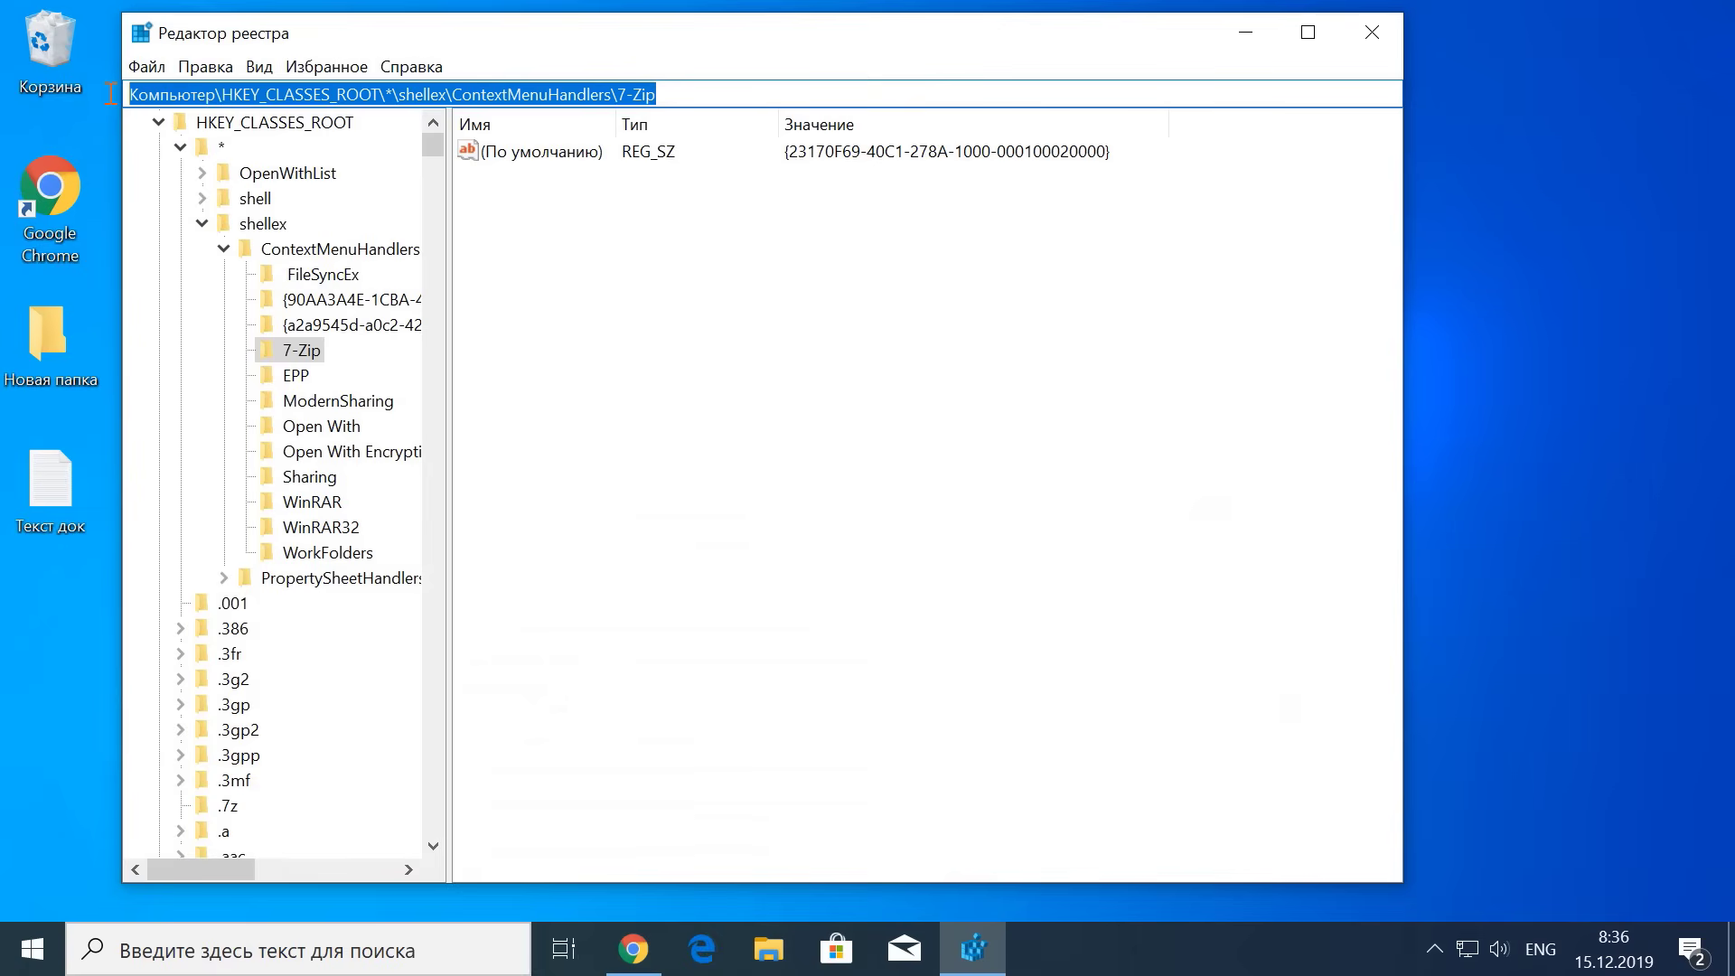
pyautogui.rightClick(264, 94)
pyautogui.click(330, 194)
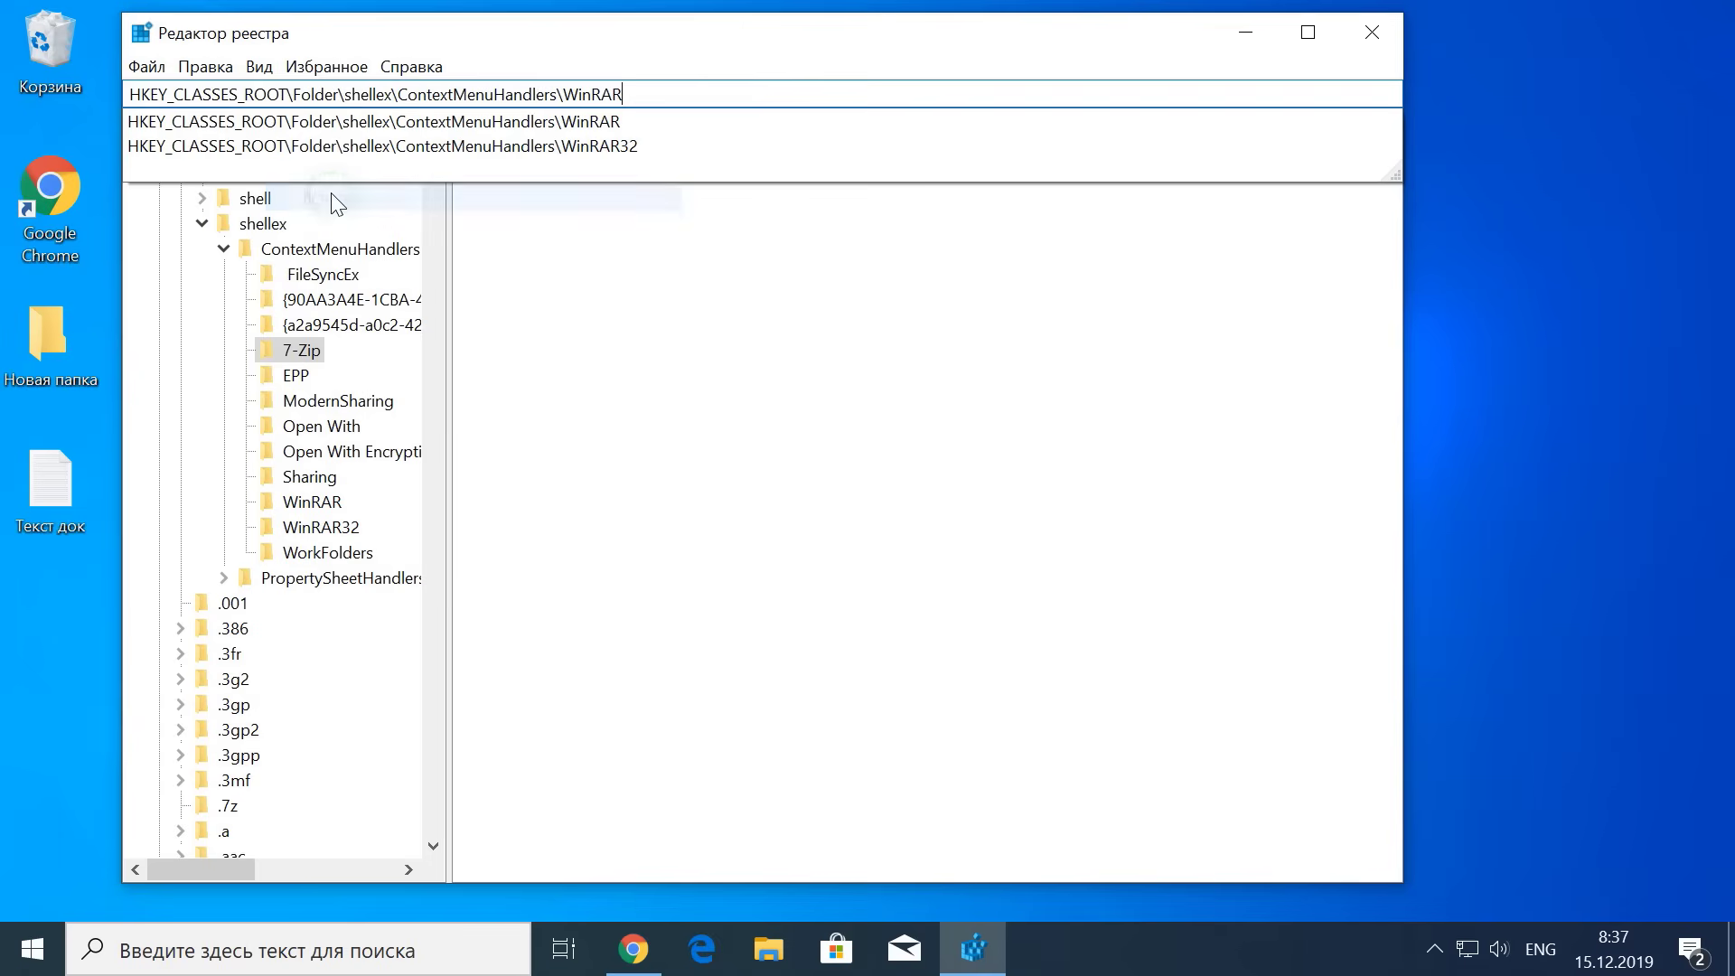
pyautogui.press('Return')
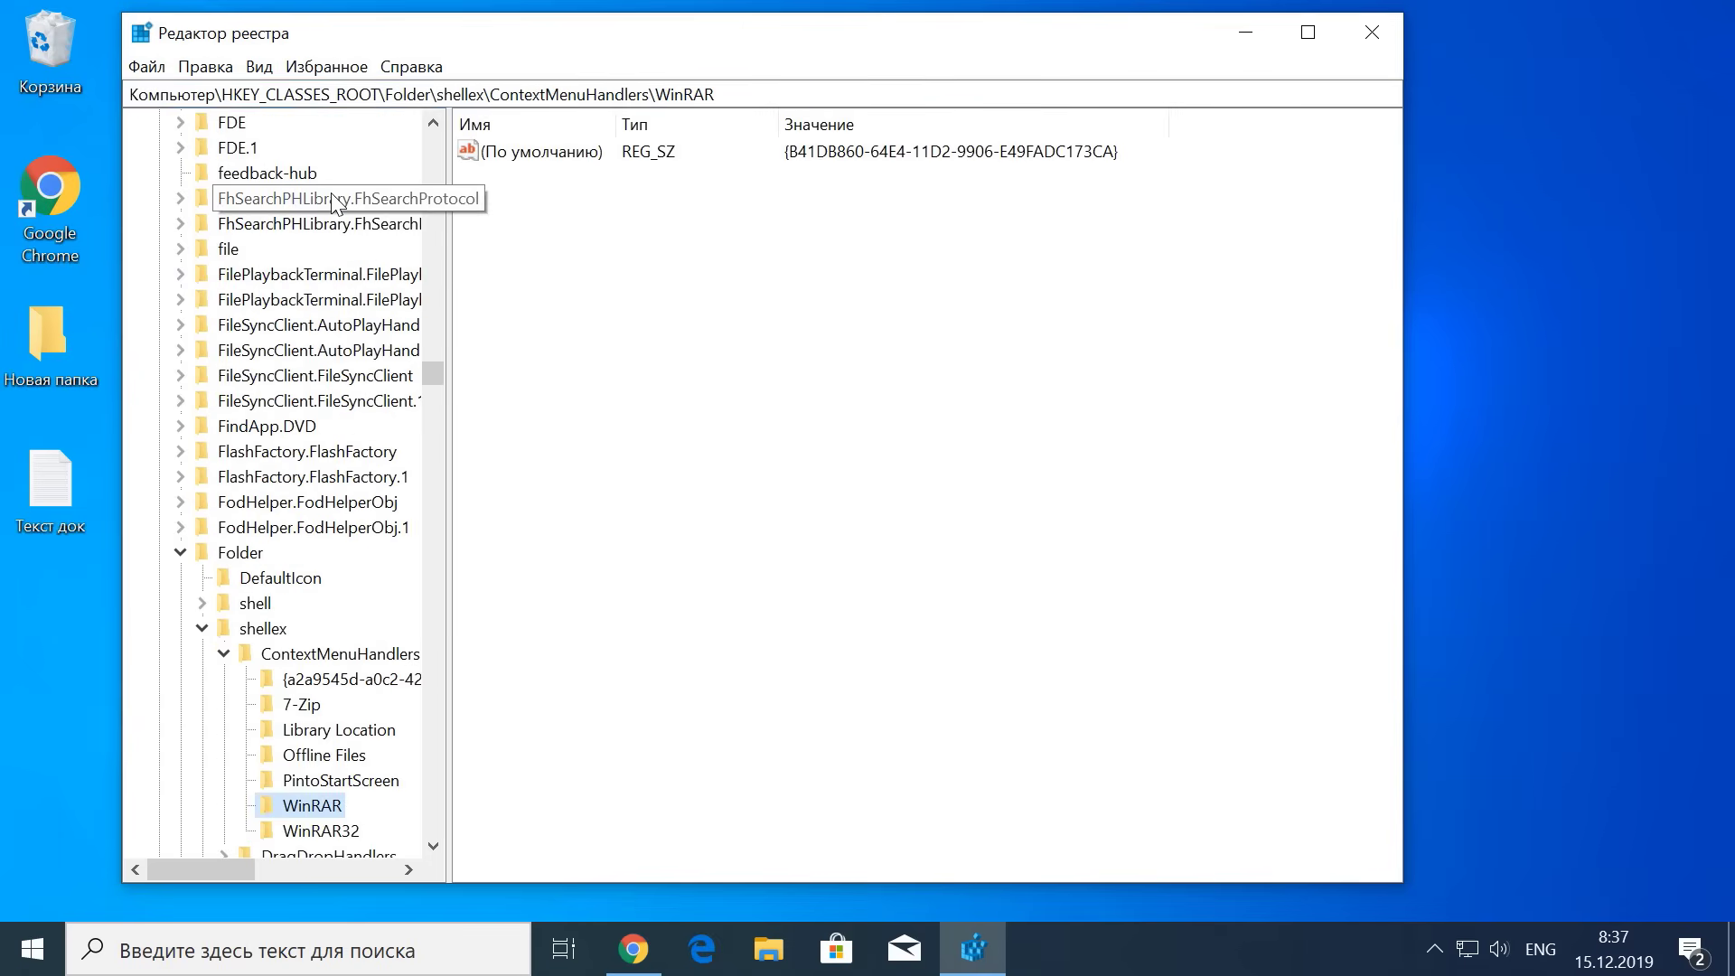
# Step: Set the default value of the WinRAR key under Folder\shellex\ContextMenuHandlers to -{B41DB860-64E4-11D2-9906-E49FADC173CA}
pyautogui.scroll(-3, 395, 383)
pyautogui.scroll(-1, 395, 384)
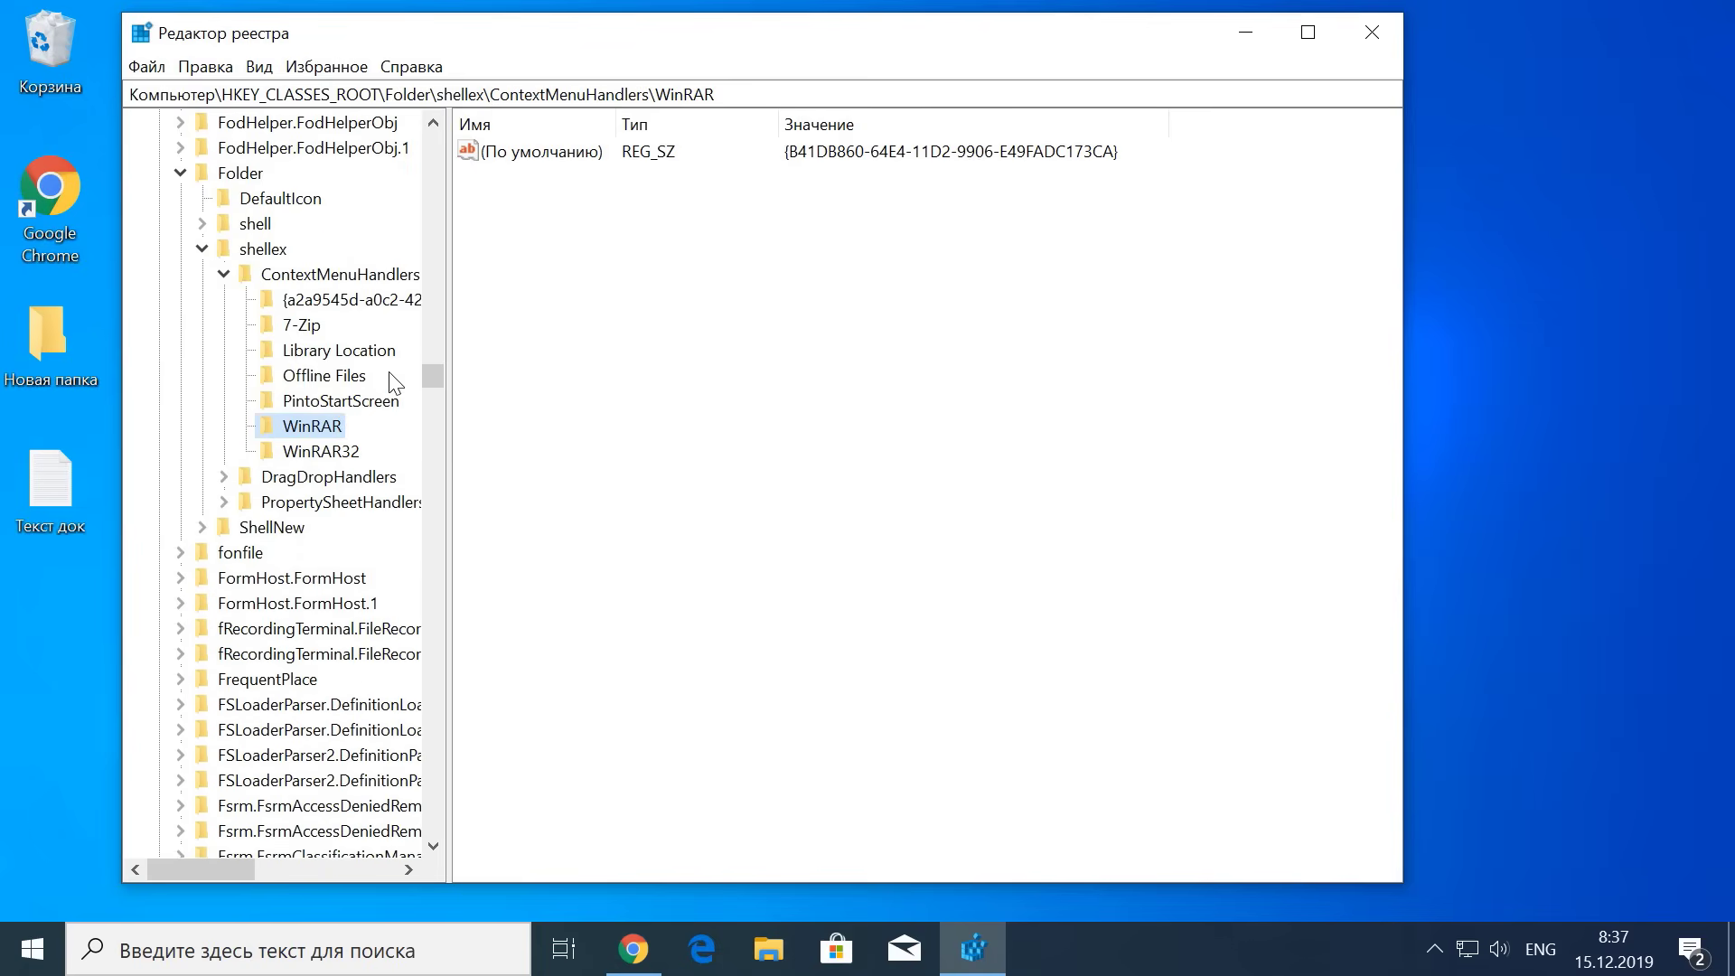
pyautogui.click(327, 434)
pyautogui.rightClick(560, 150)
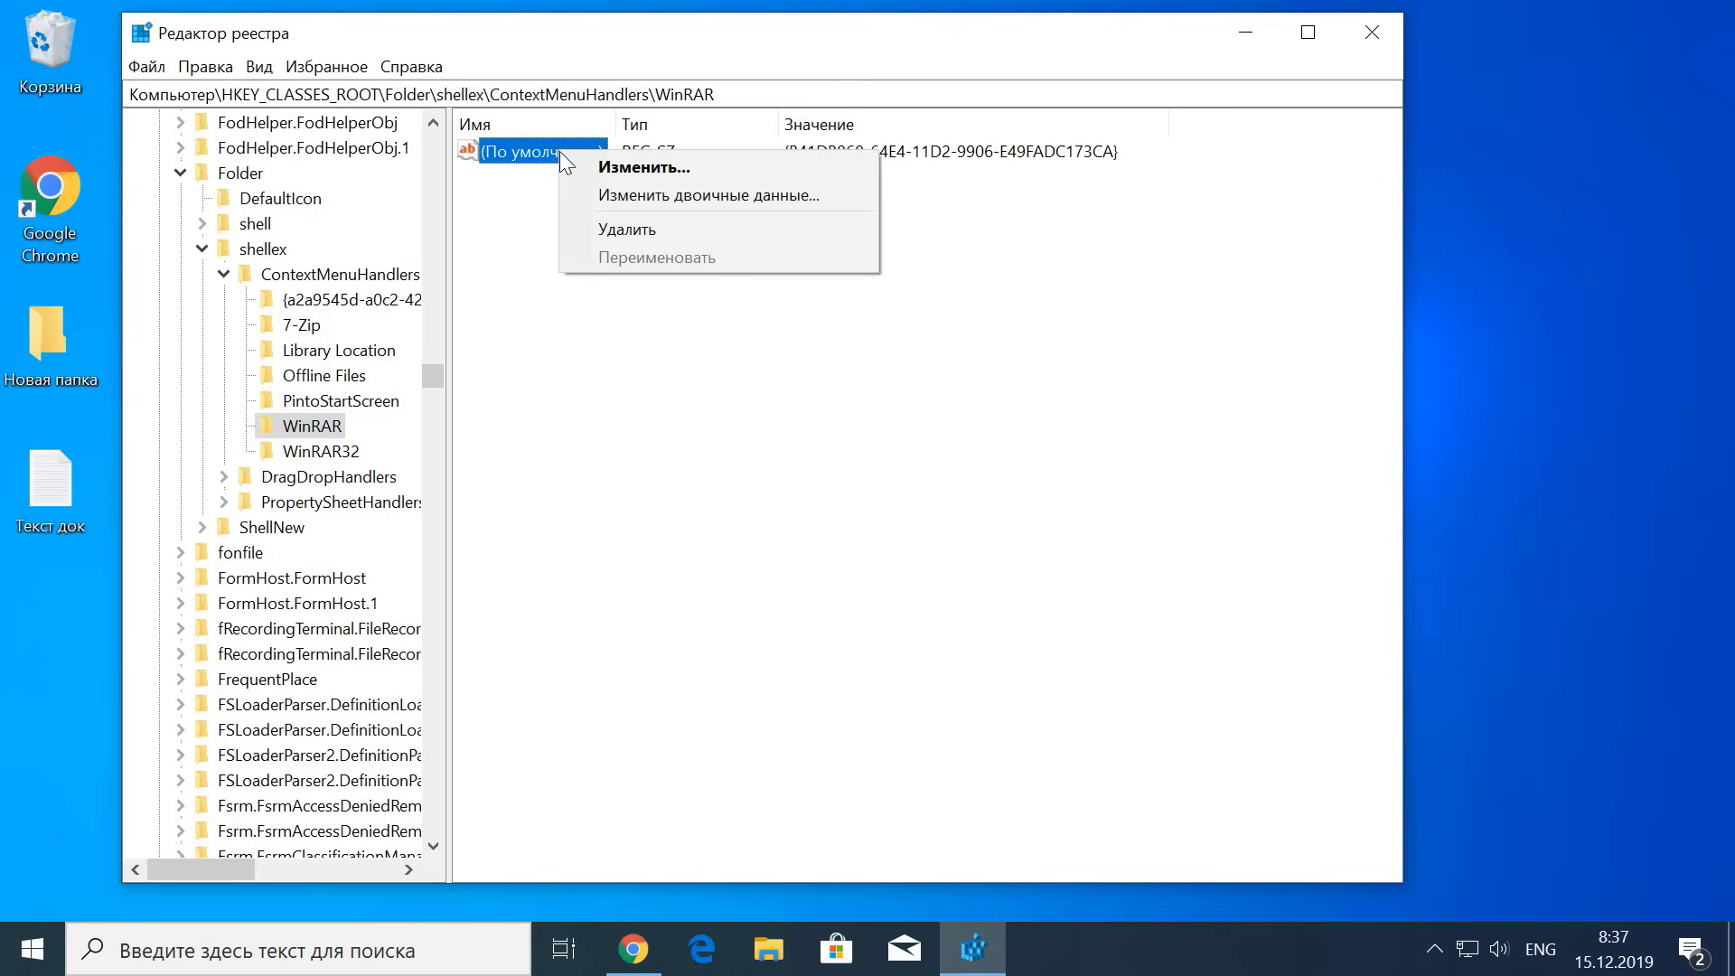
pyautogui.click(622, 172)
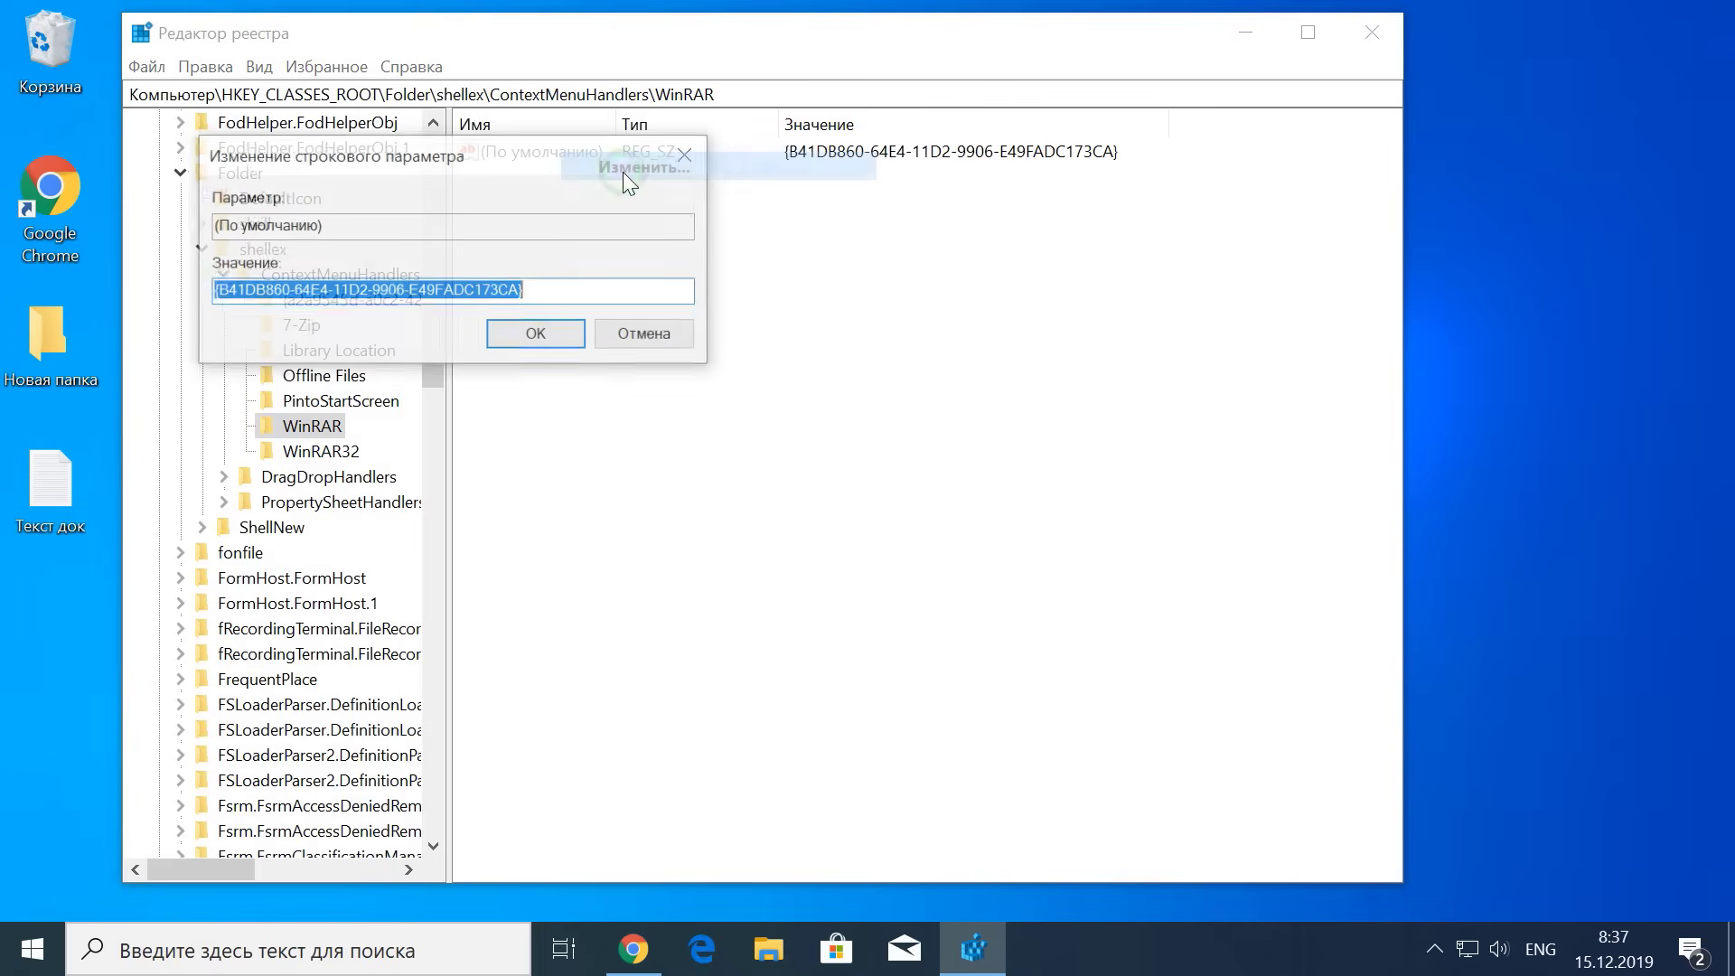
pyautogui.click(217, 291)
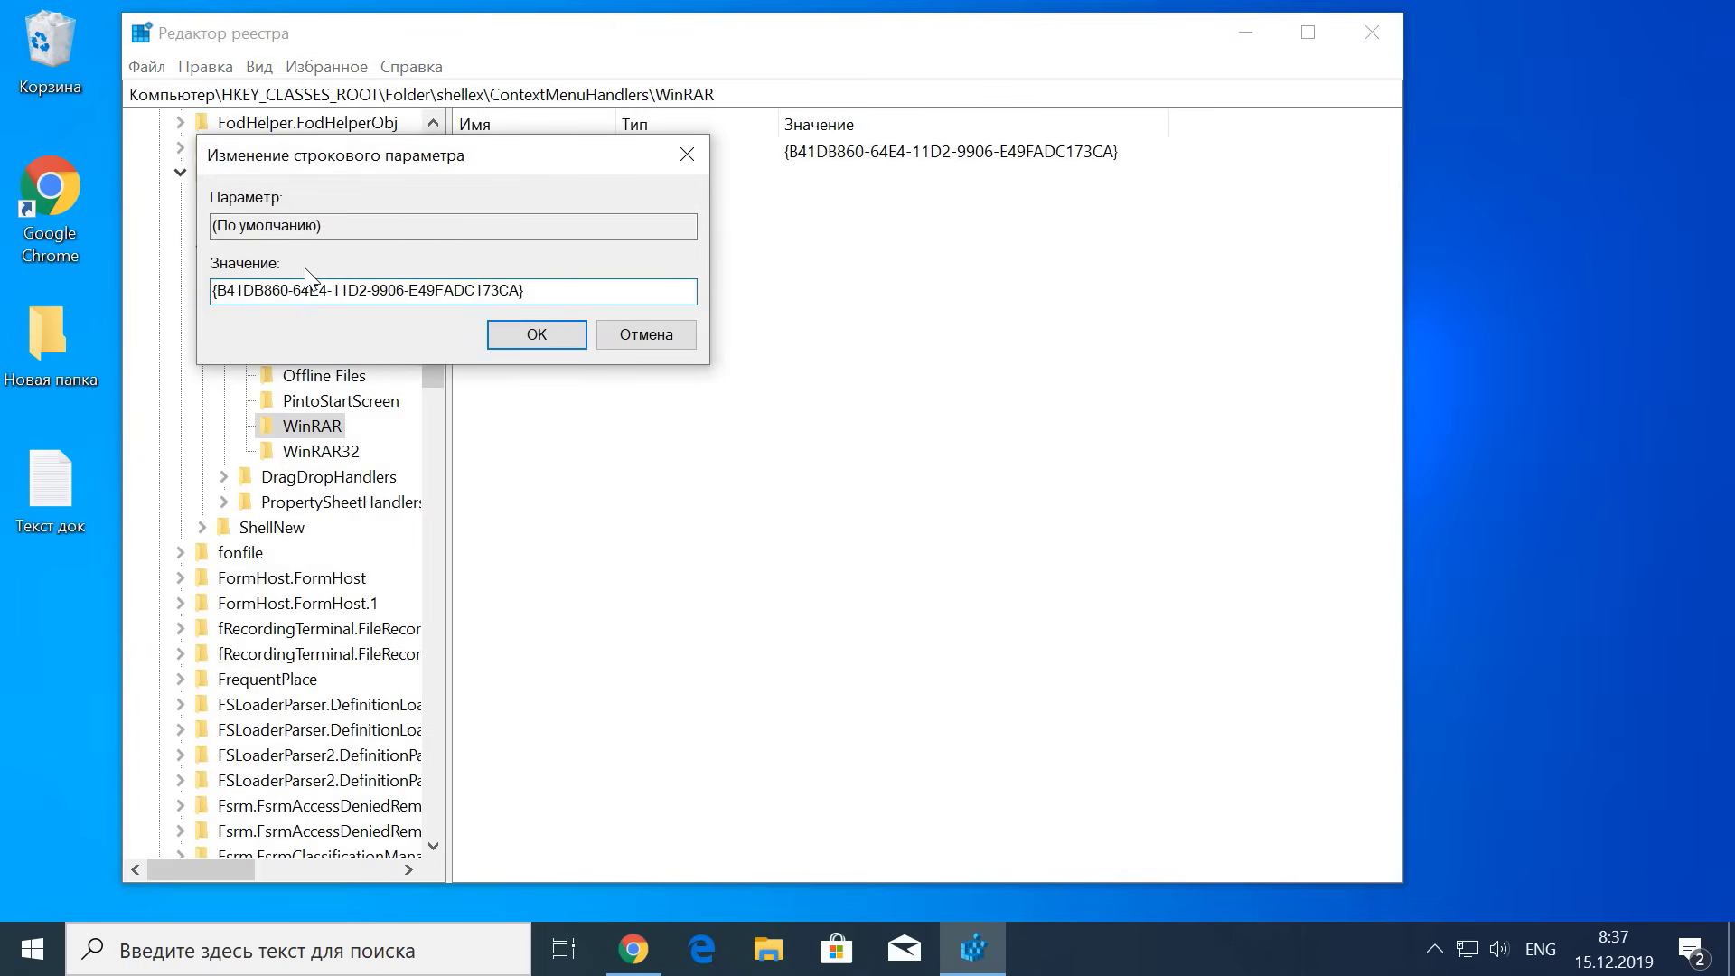
pyautogui.write('-')
pyautogui.click(546, 334)
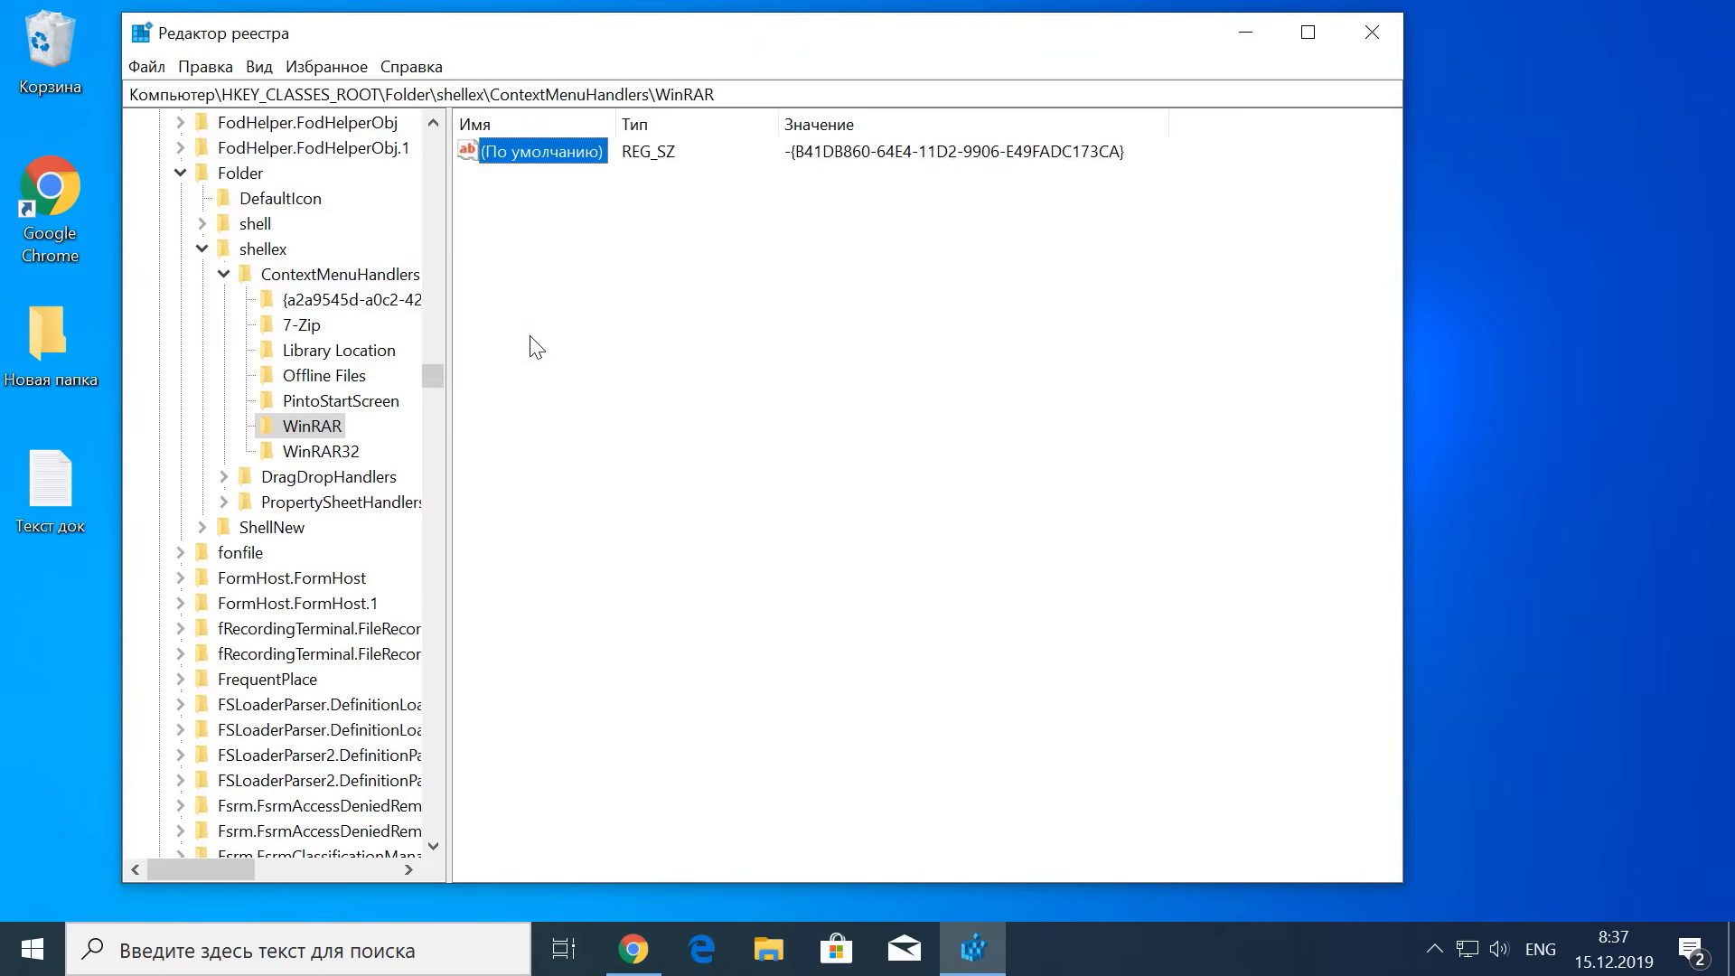
# Step: Check the context menu of Новая папка on the desktop for WinRAR entries
pyautogui.rightClick(58, 338)
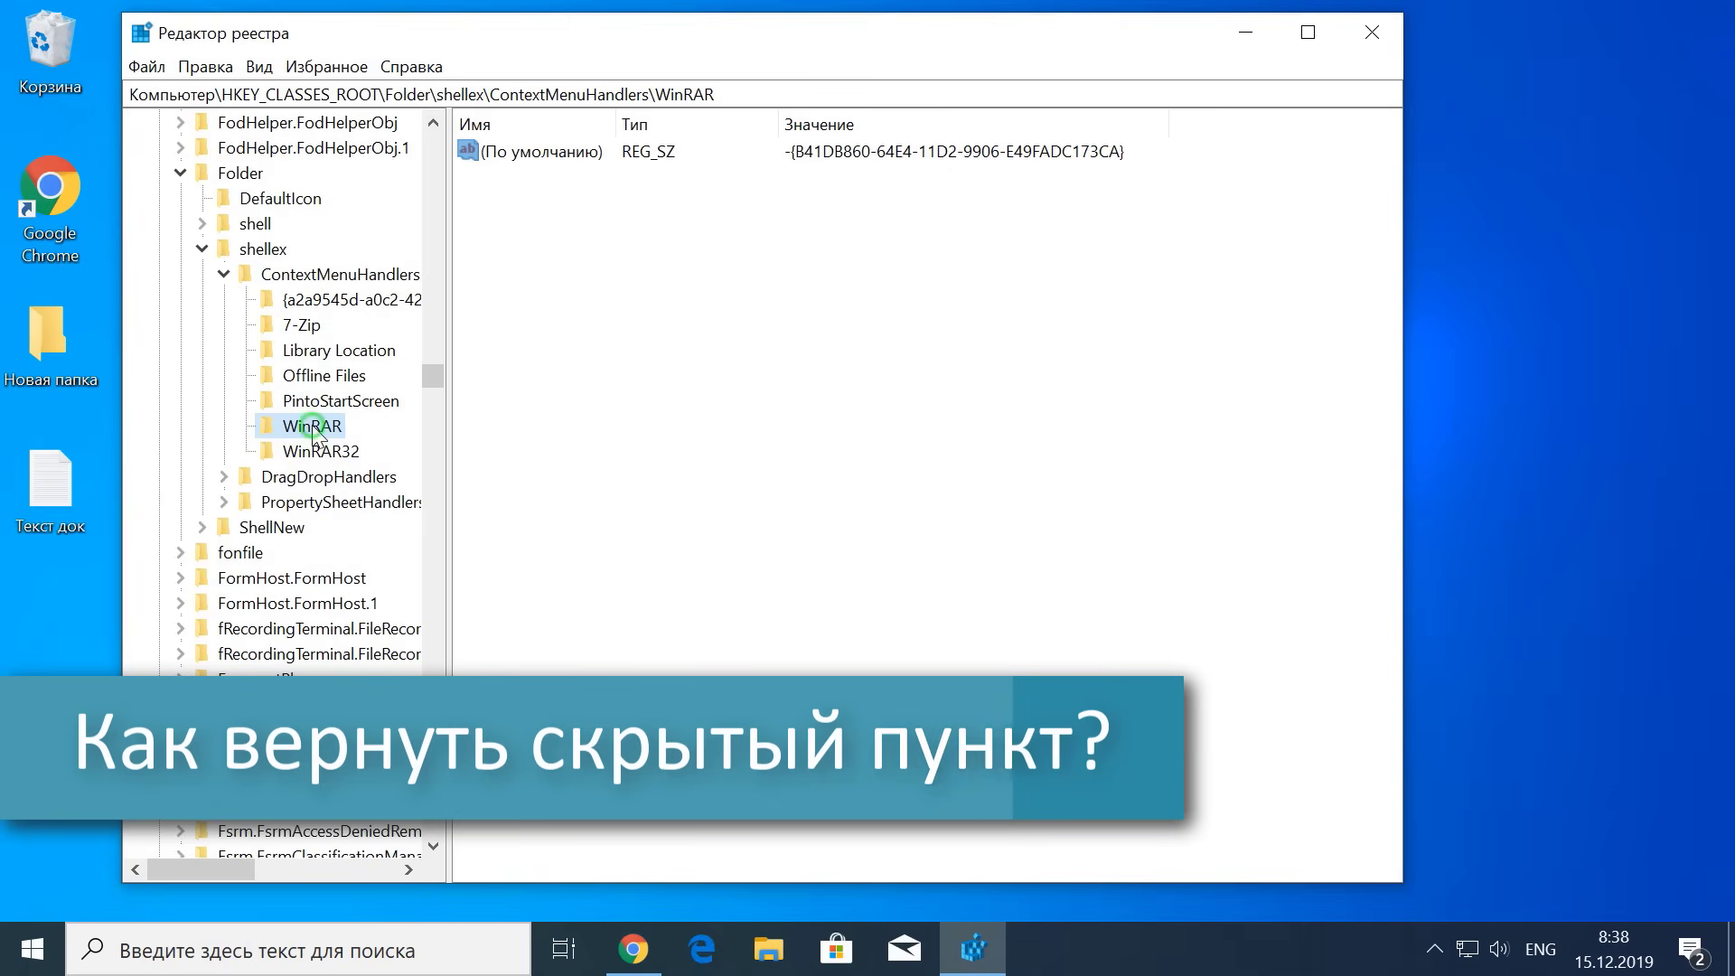
# Step: Restore the WinRAR key's default value to {B41DB860-64E4-11D2-9906-E49FADC173CA} without the leading minus, and check the context menu of Новая папка
pyautogui.click(536, 150)
pyautogui.rightClick(536, 150)
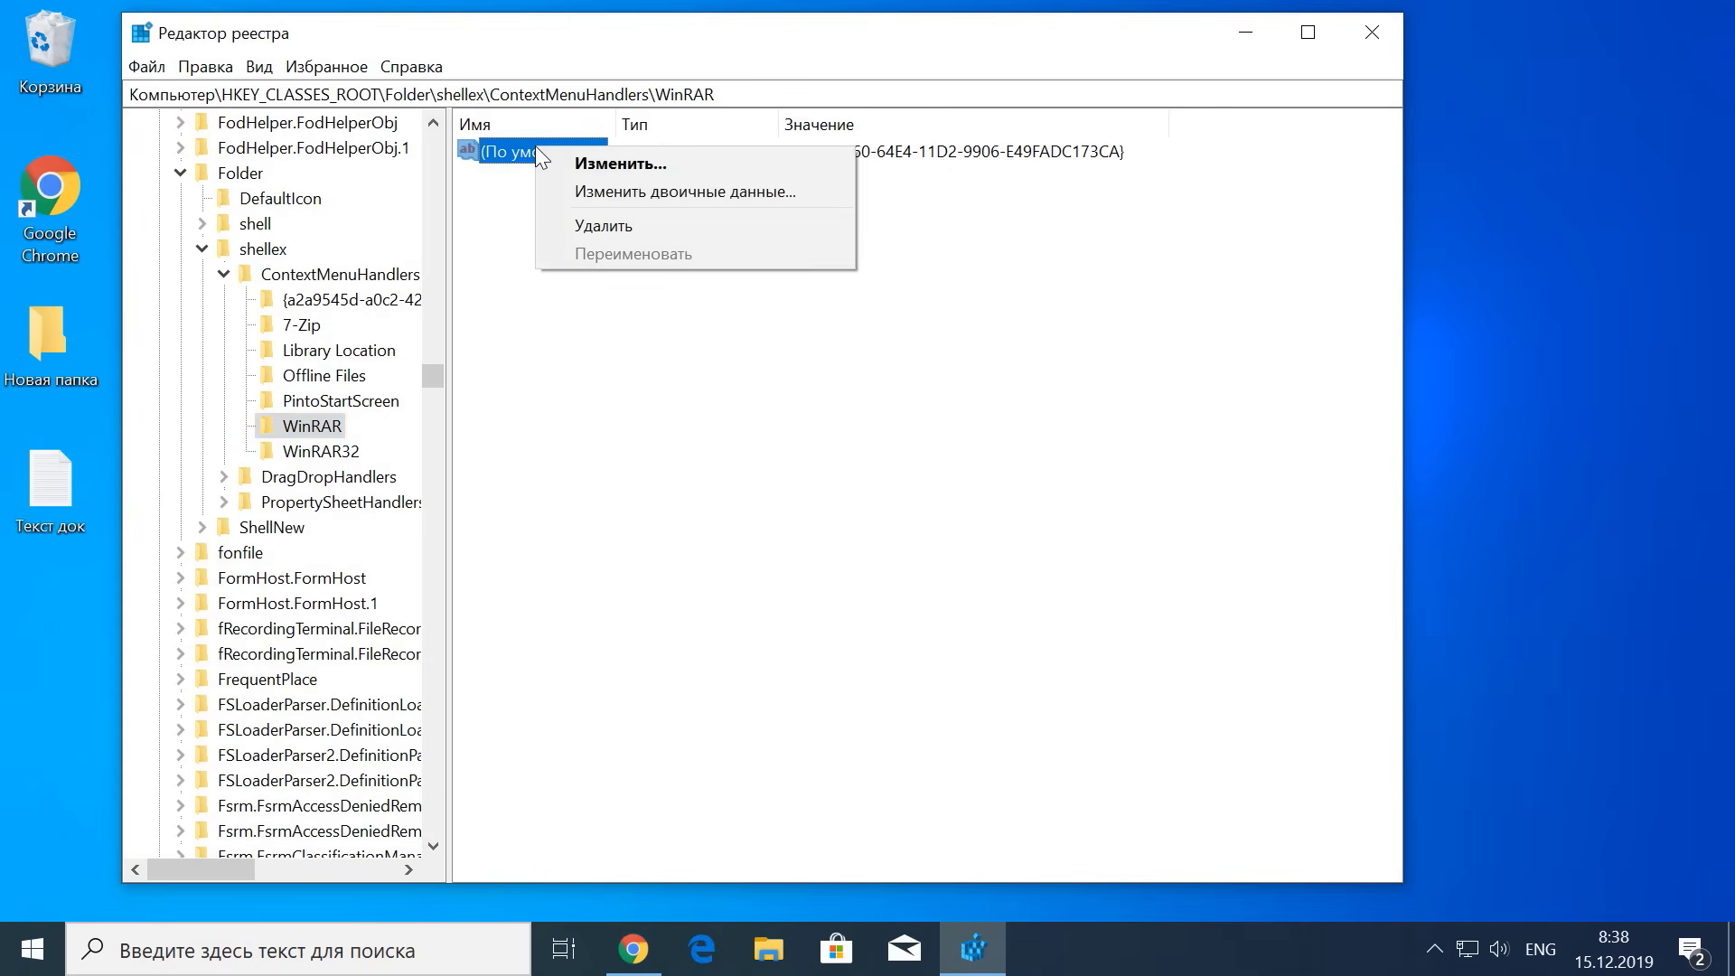
pyautogui.click(615, 165)
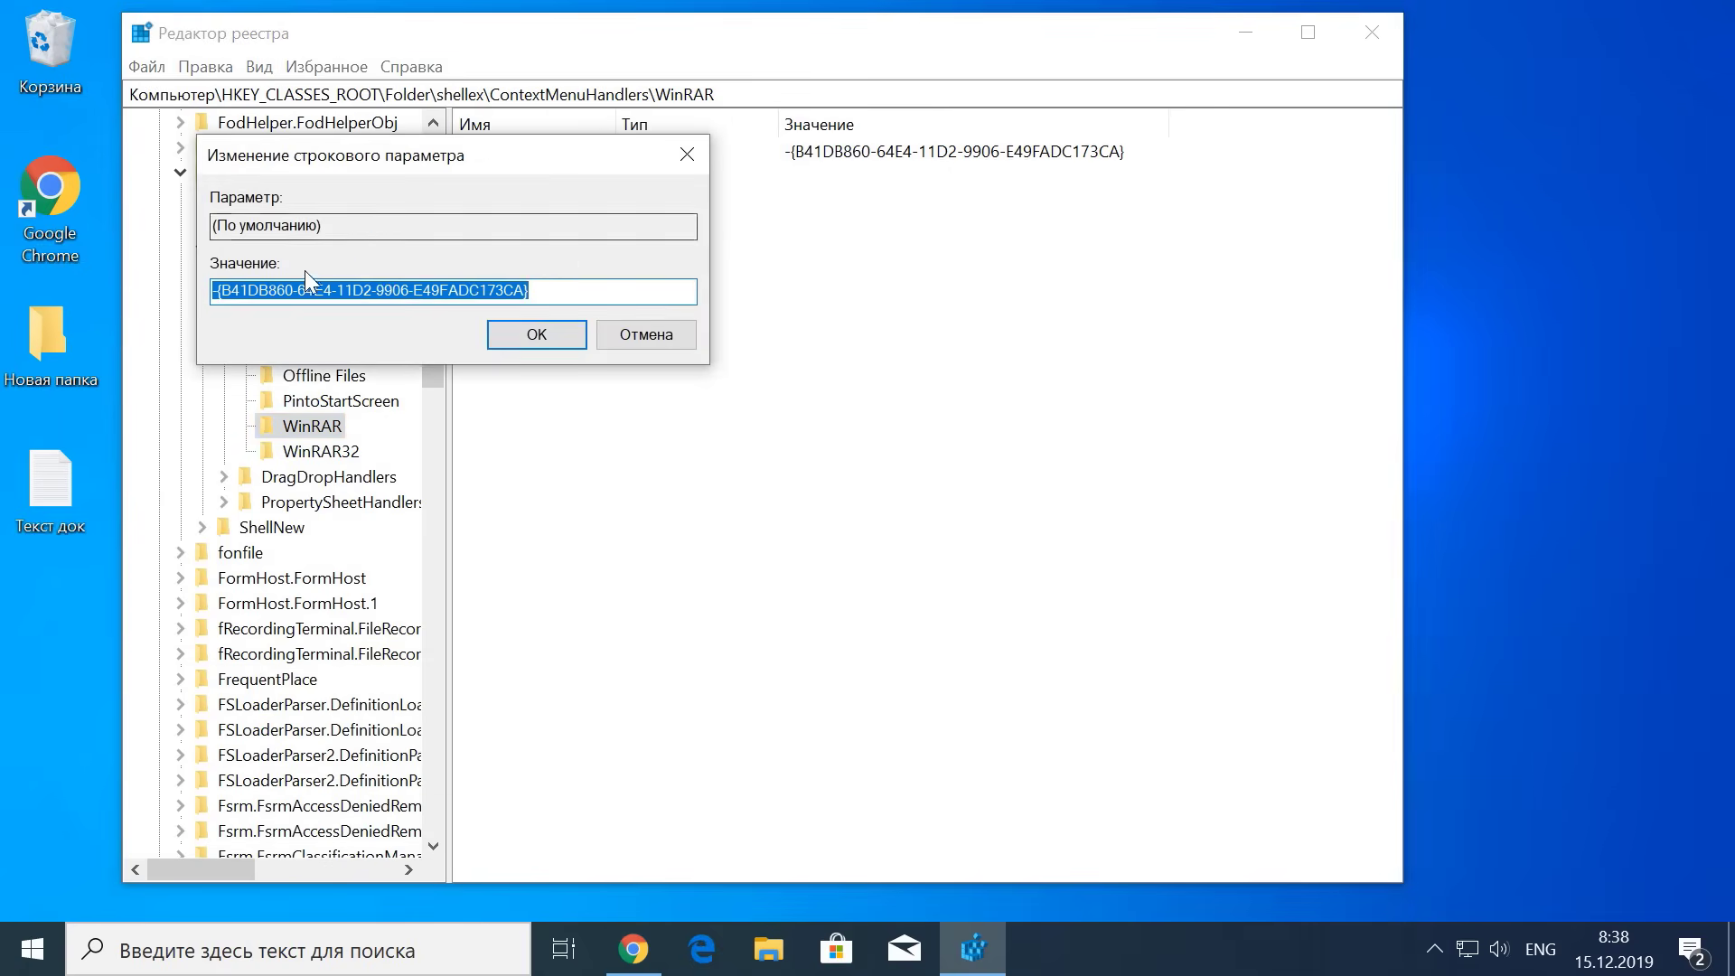
pyautogui.click(220, 290)
pyautogui.press('BackSpace')
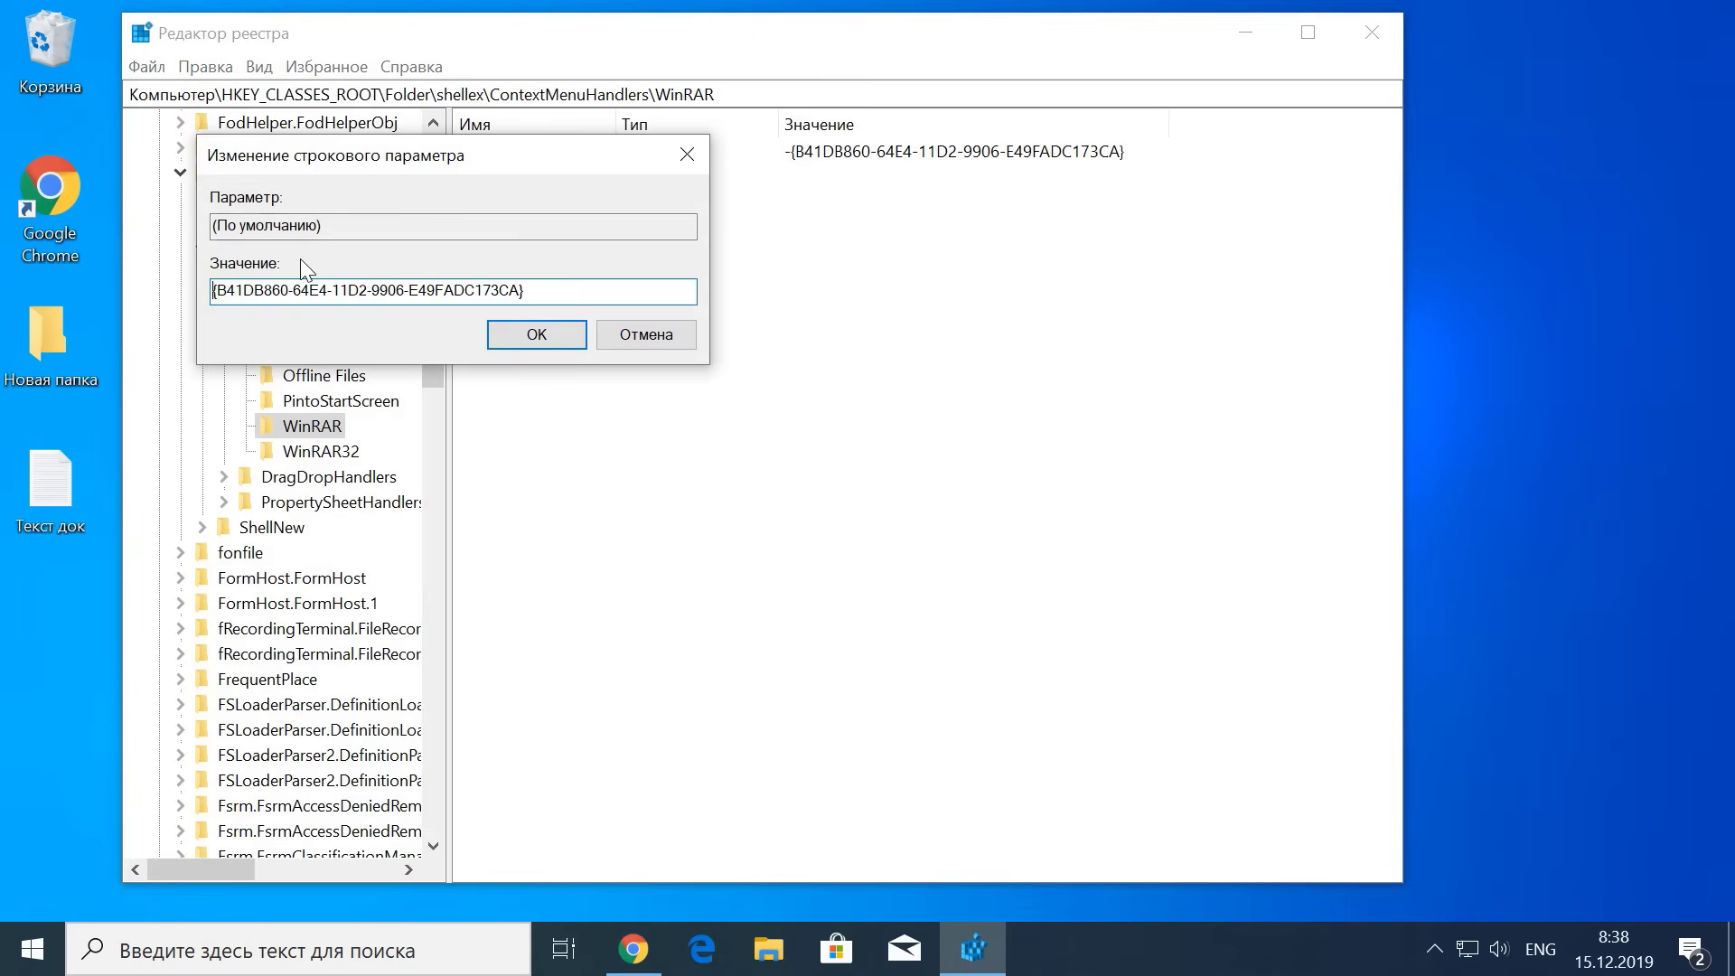
pyautogui.click(533, 335)
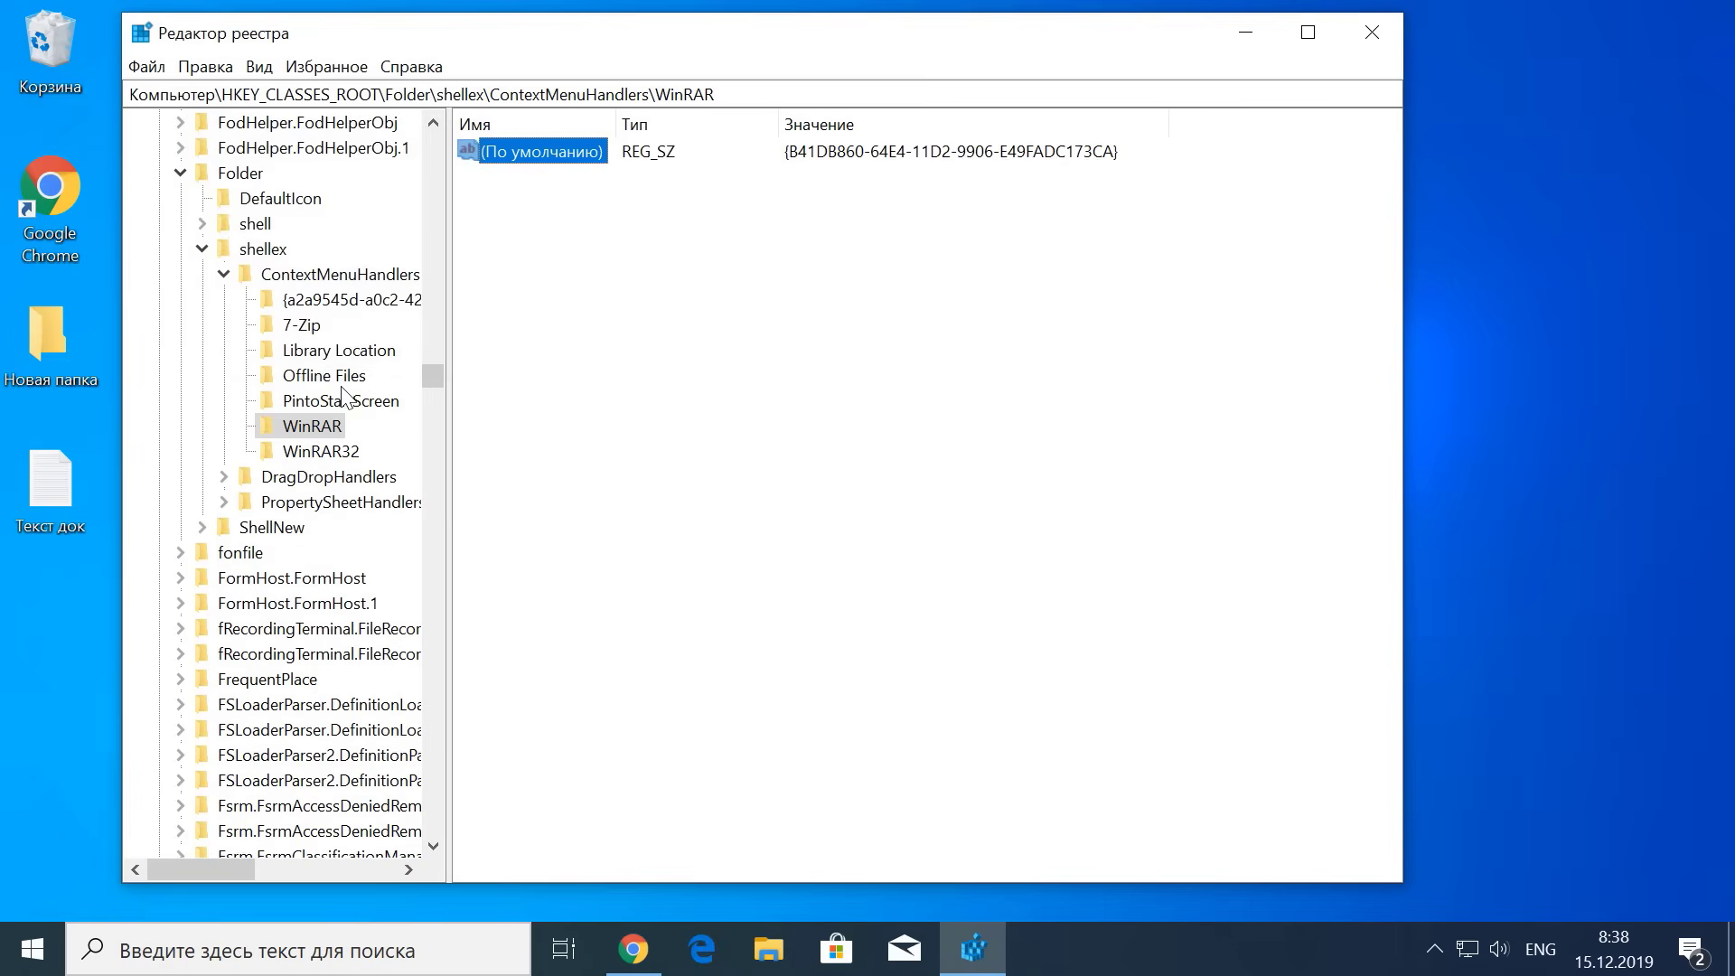
pyautogui.rightClick(53, 333)
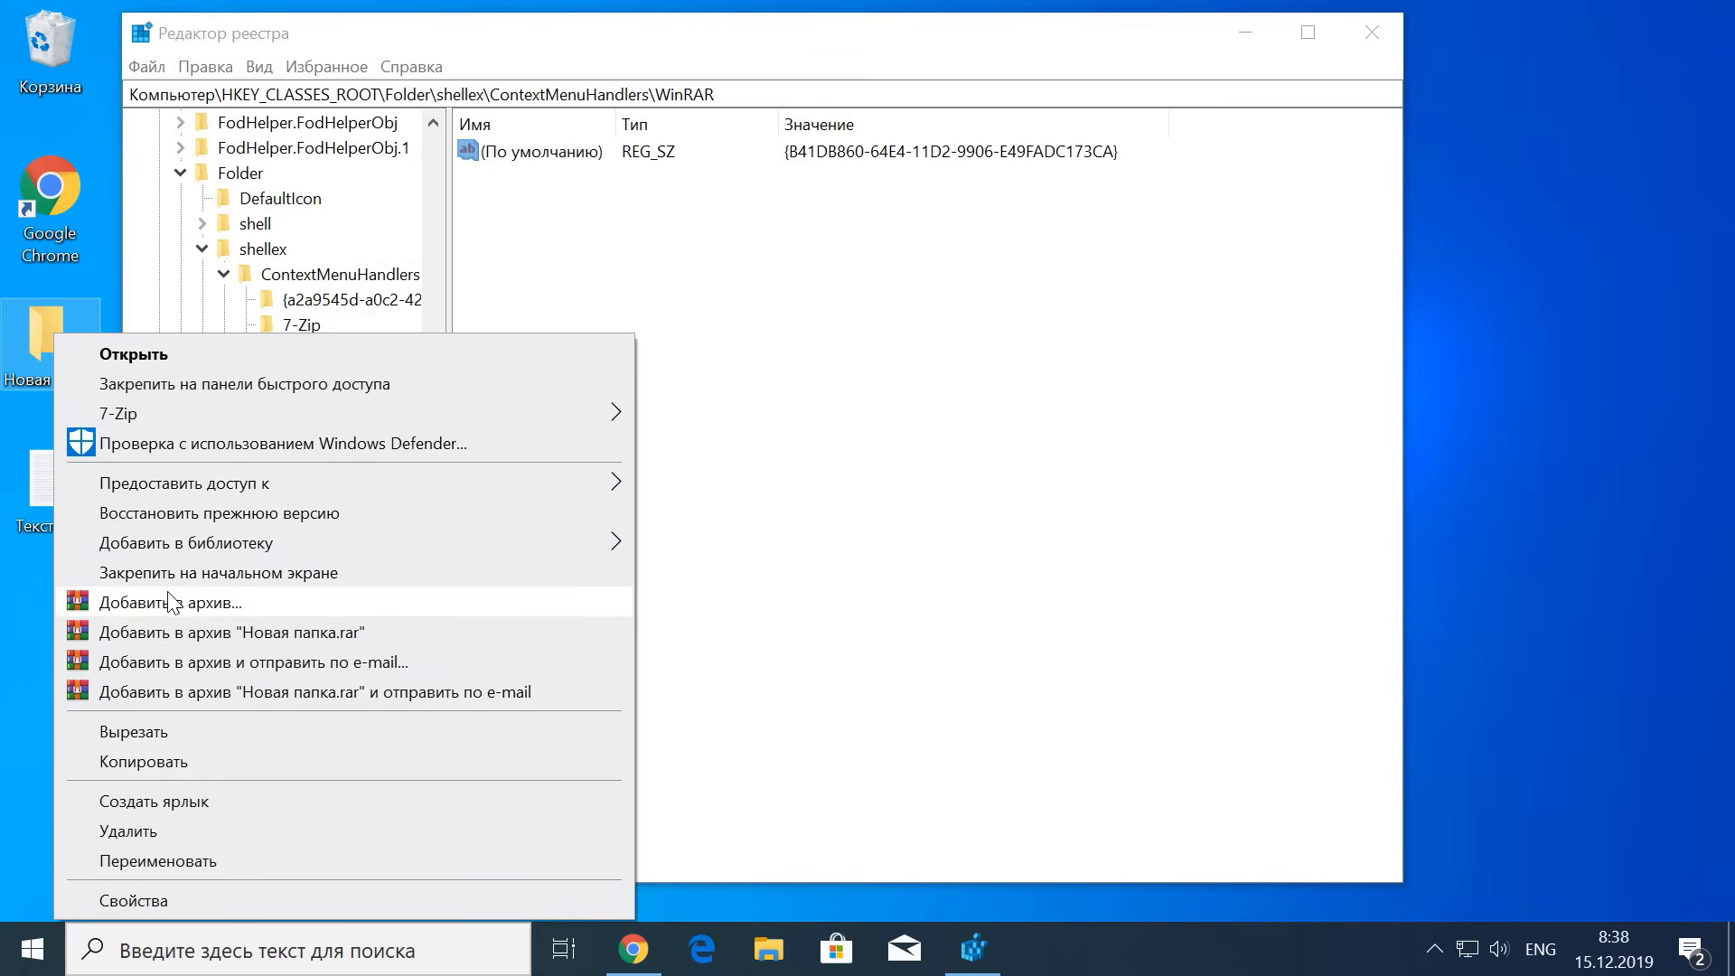
pyautogui.click(847, 489)
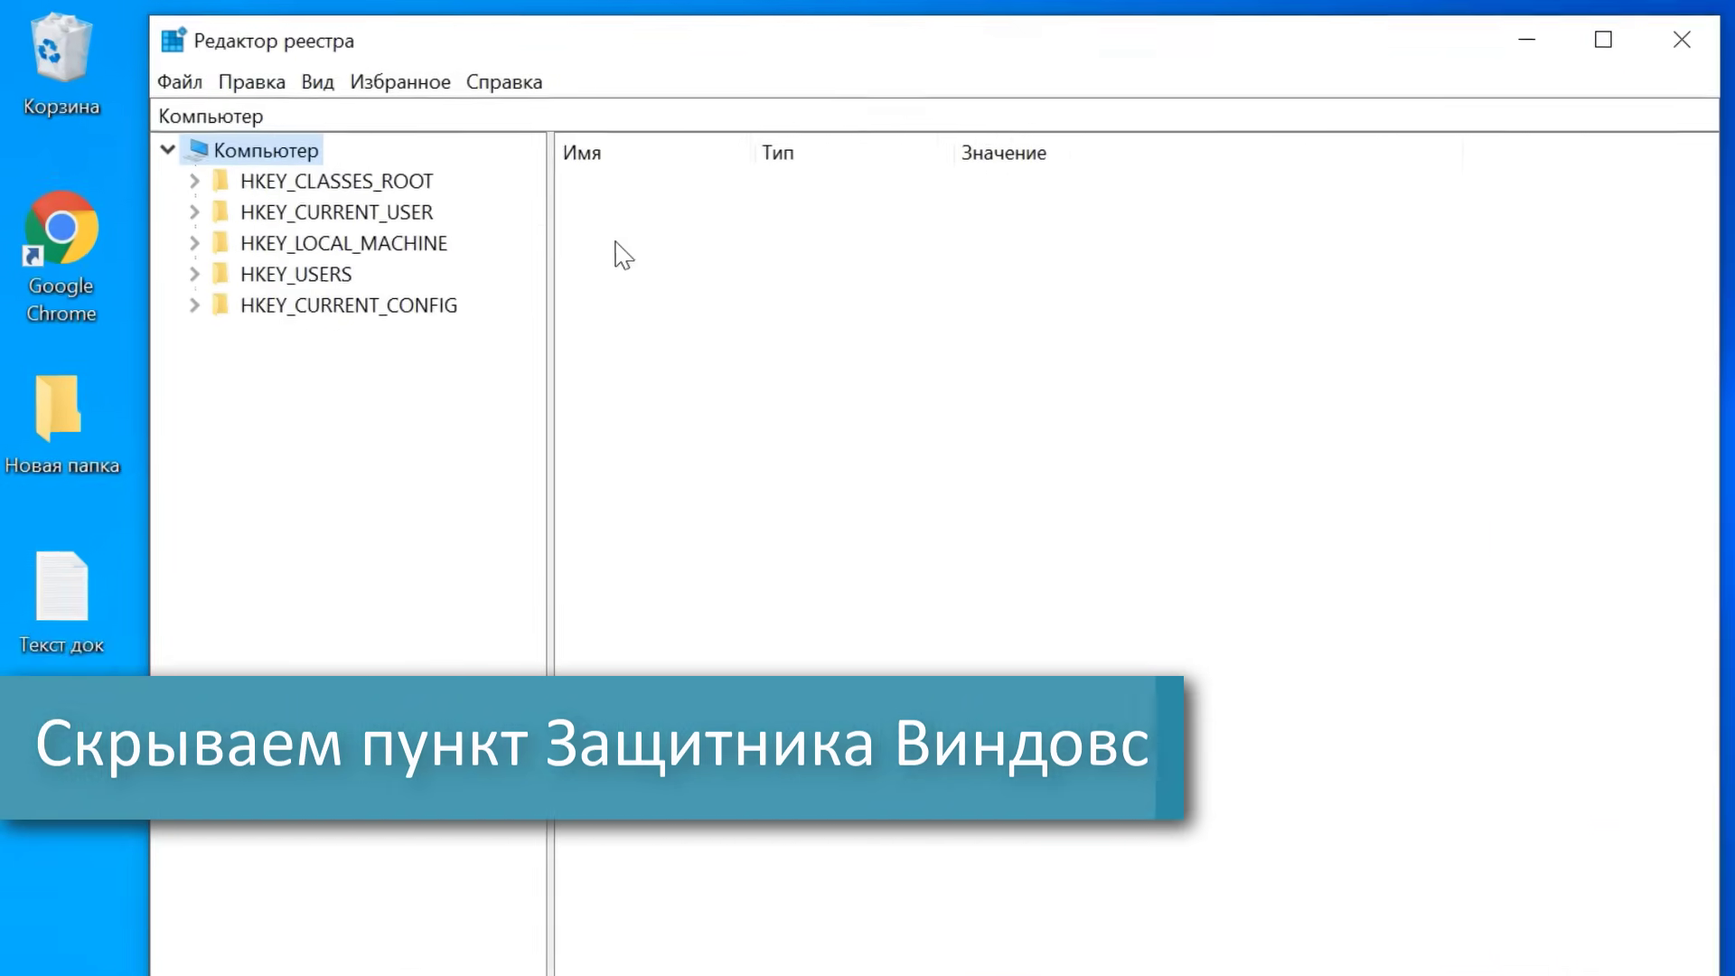
# Step: Go to the registry key HKEY_CLASSES_ROOT\CLSID
pyautogui.click(394, 215)
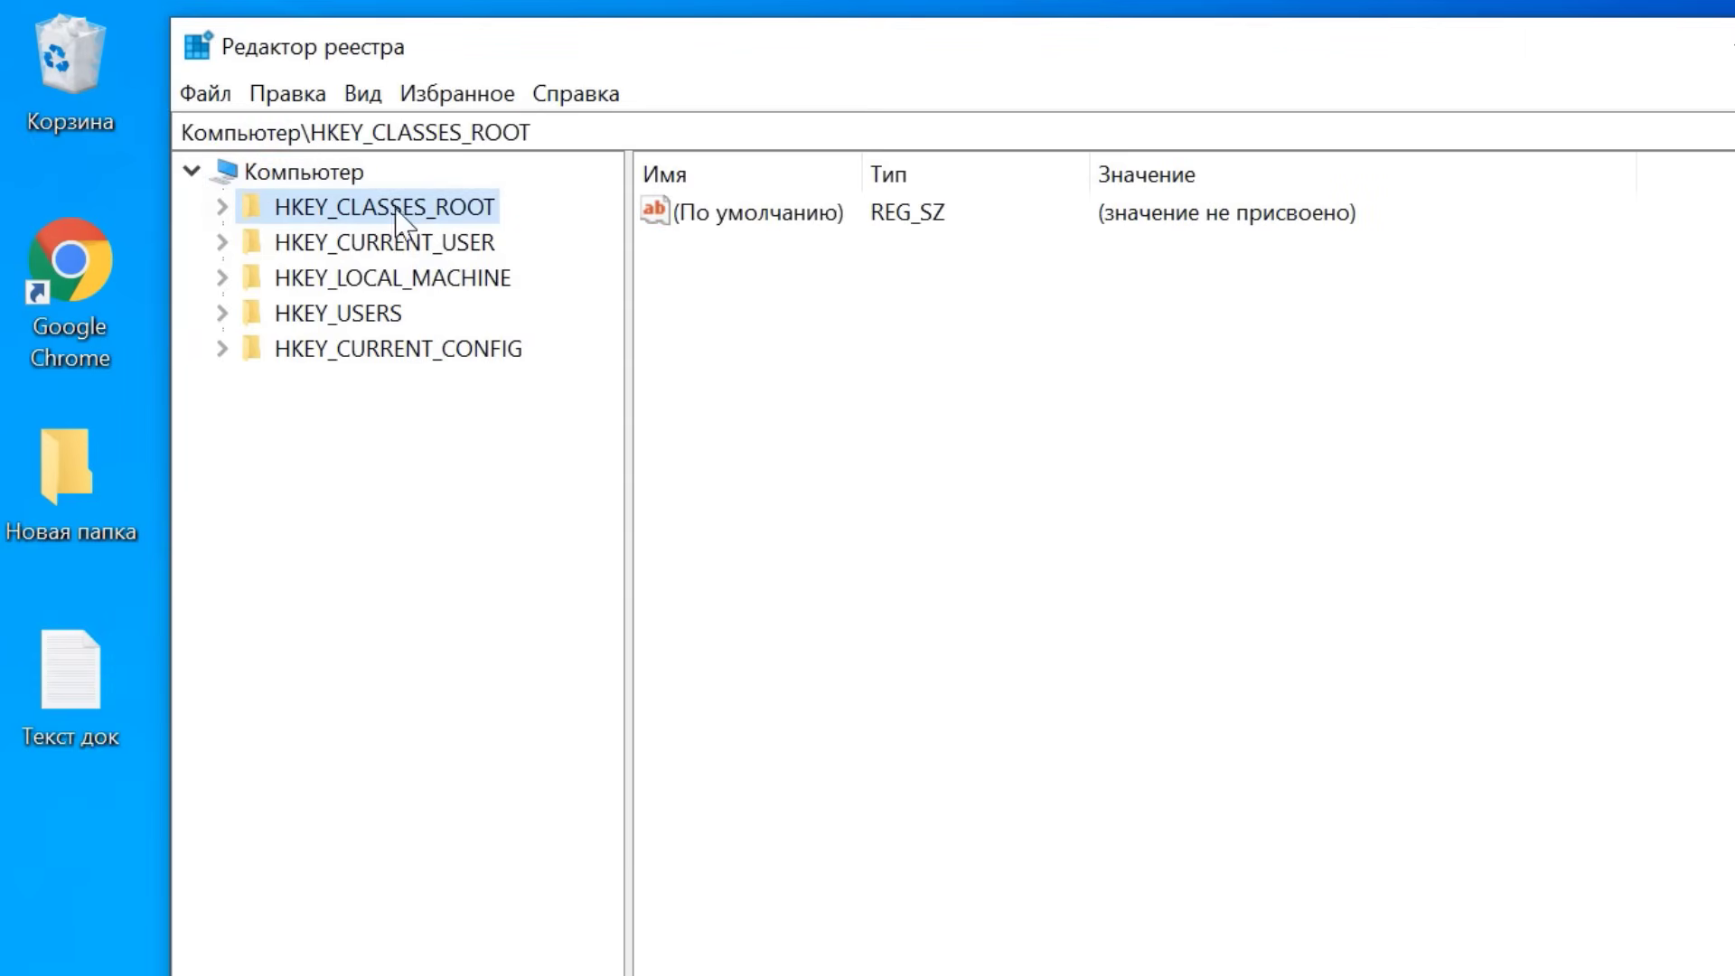
pyautogui.click(554, 132)
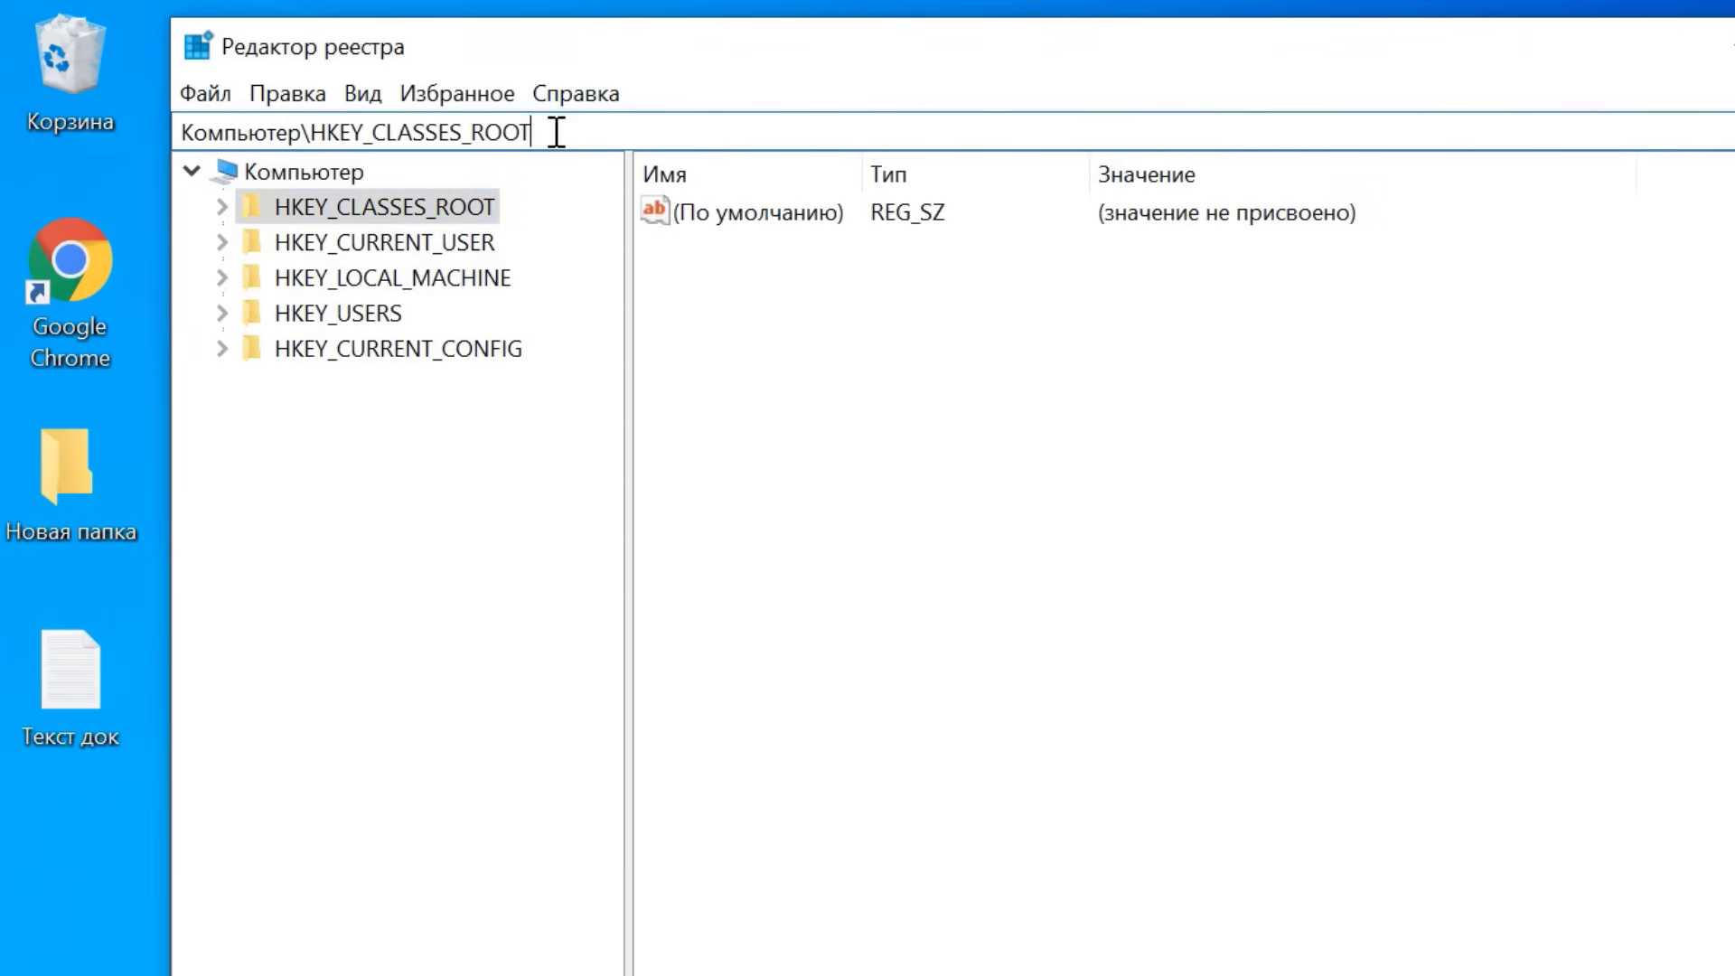
pyautogui.write('\\')
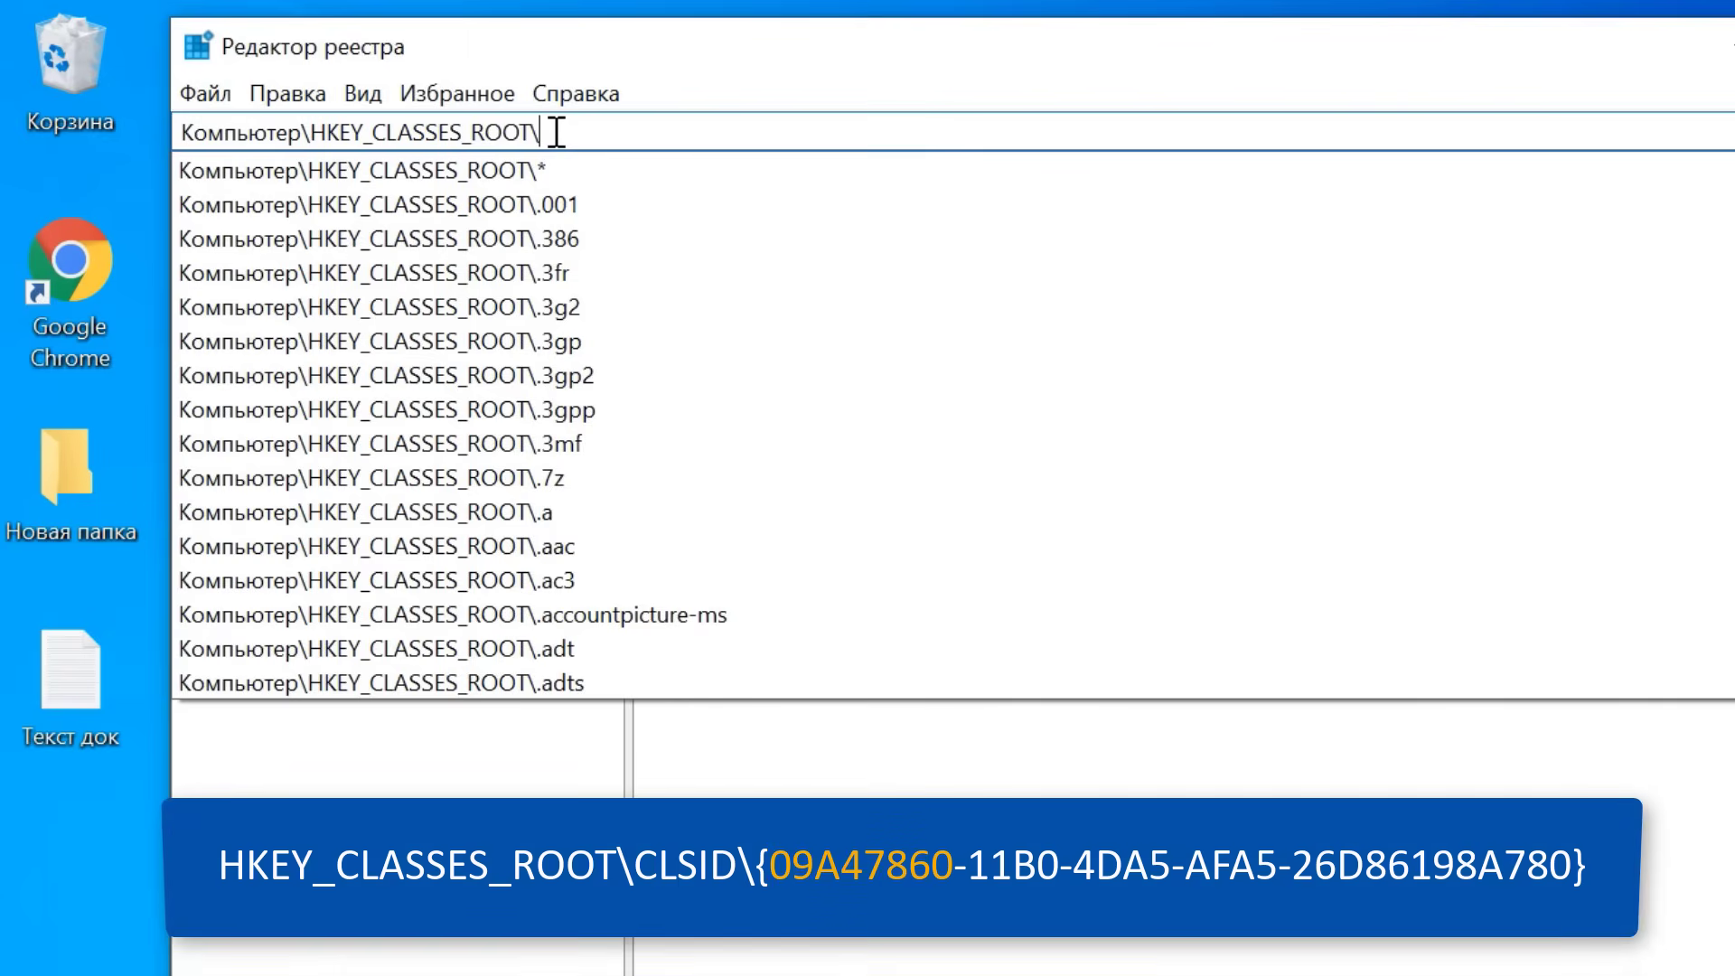
pyautogui.write('cls')
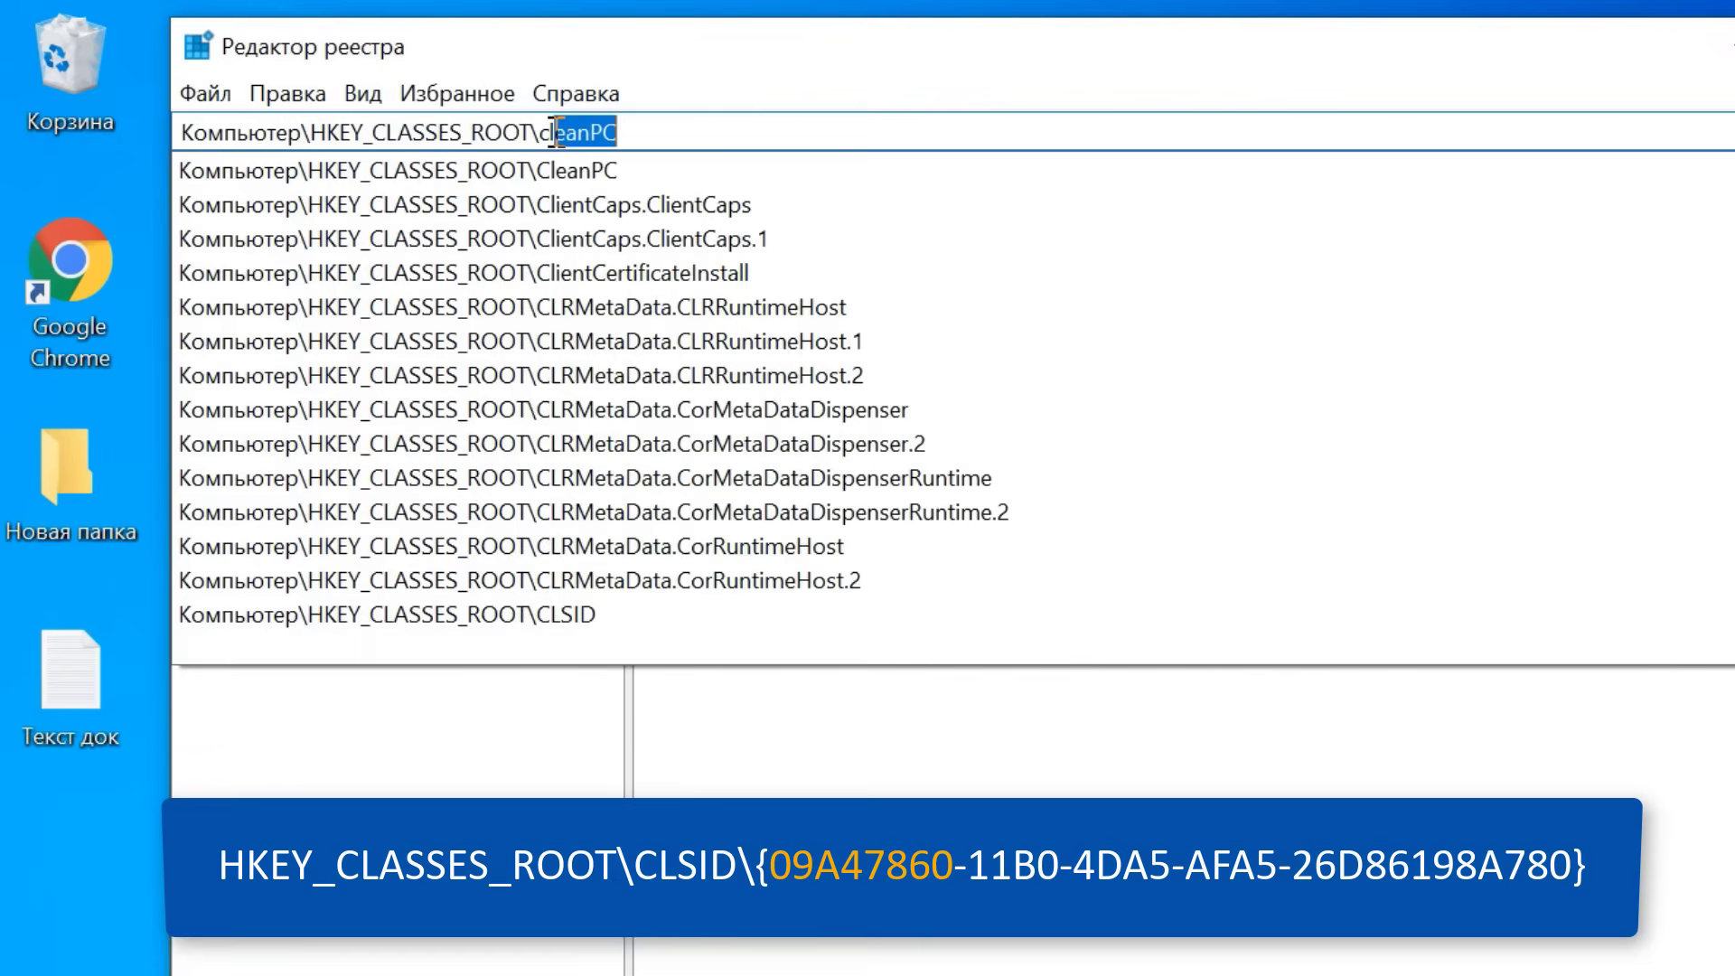
pyautogui.write('i')
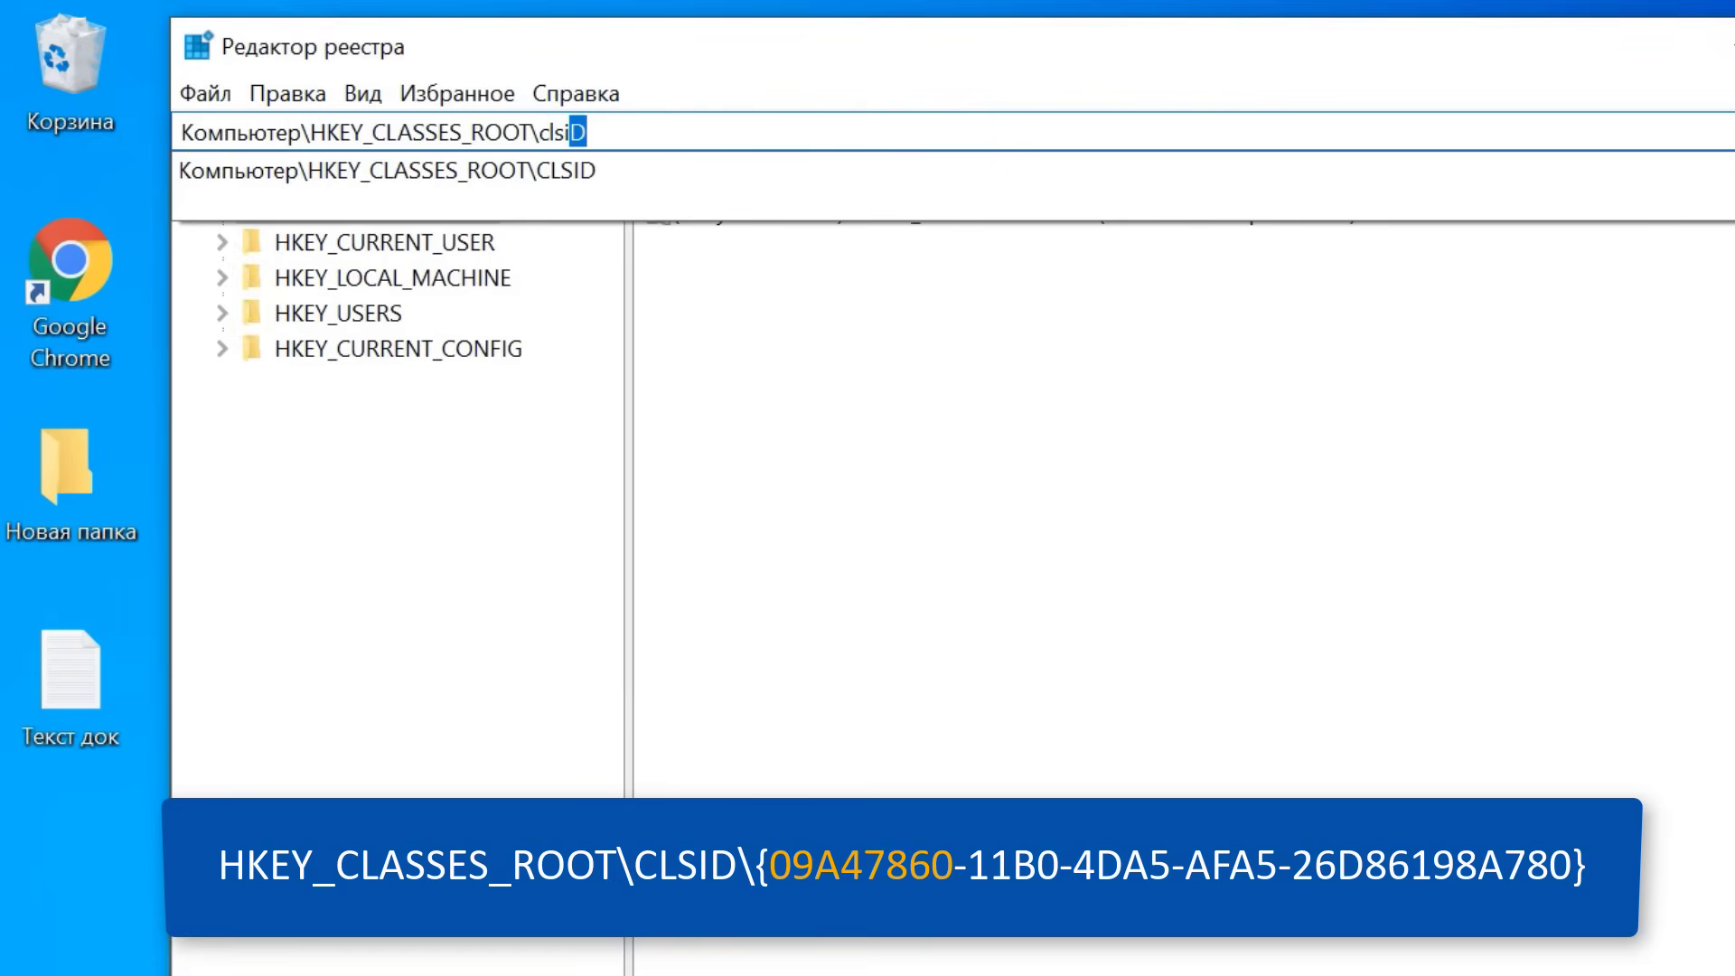
pyautogui.write('d')
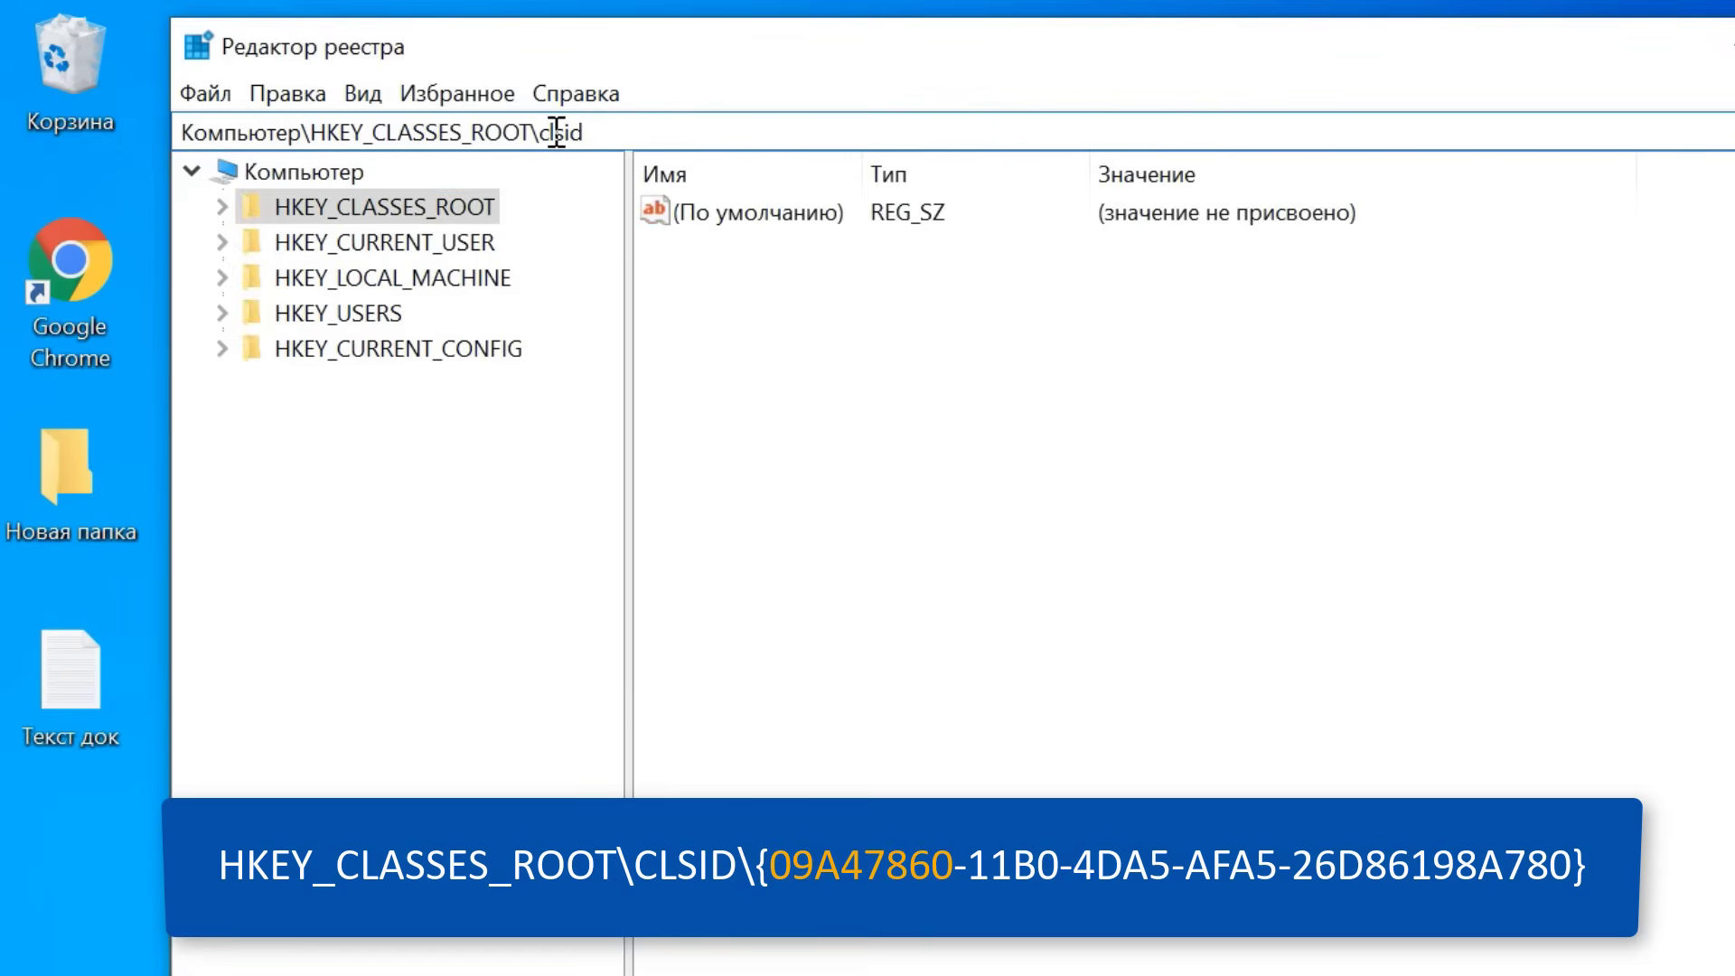
pyautogui.press('Return')
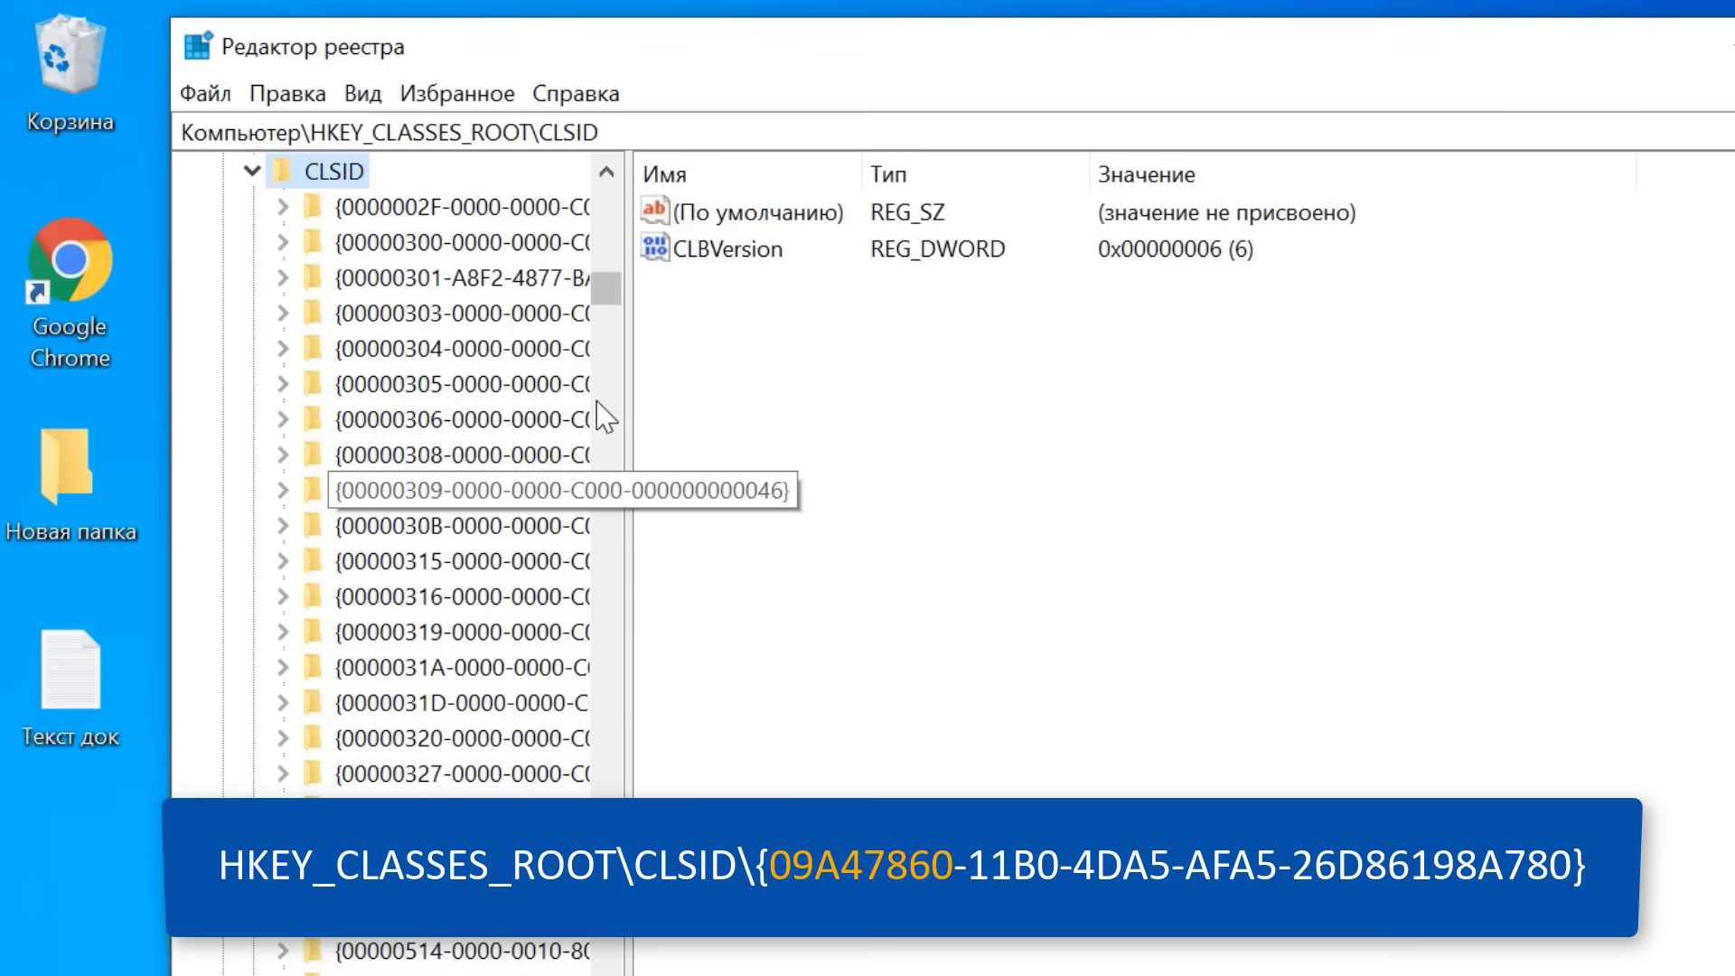
# Step: Go to the CLSID subkey {09A47860-11B0-4DA5-AFA5-26D86198A780} and widen the key tree enough to show full key names
pyautogui.scroll(-8, 600, 406)
pyautogui.scroll(-20, 596, 420)
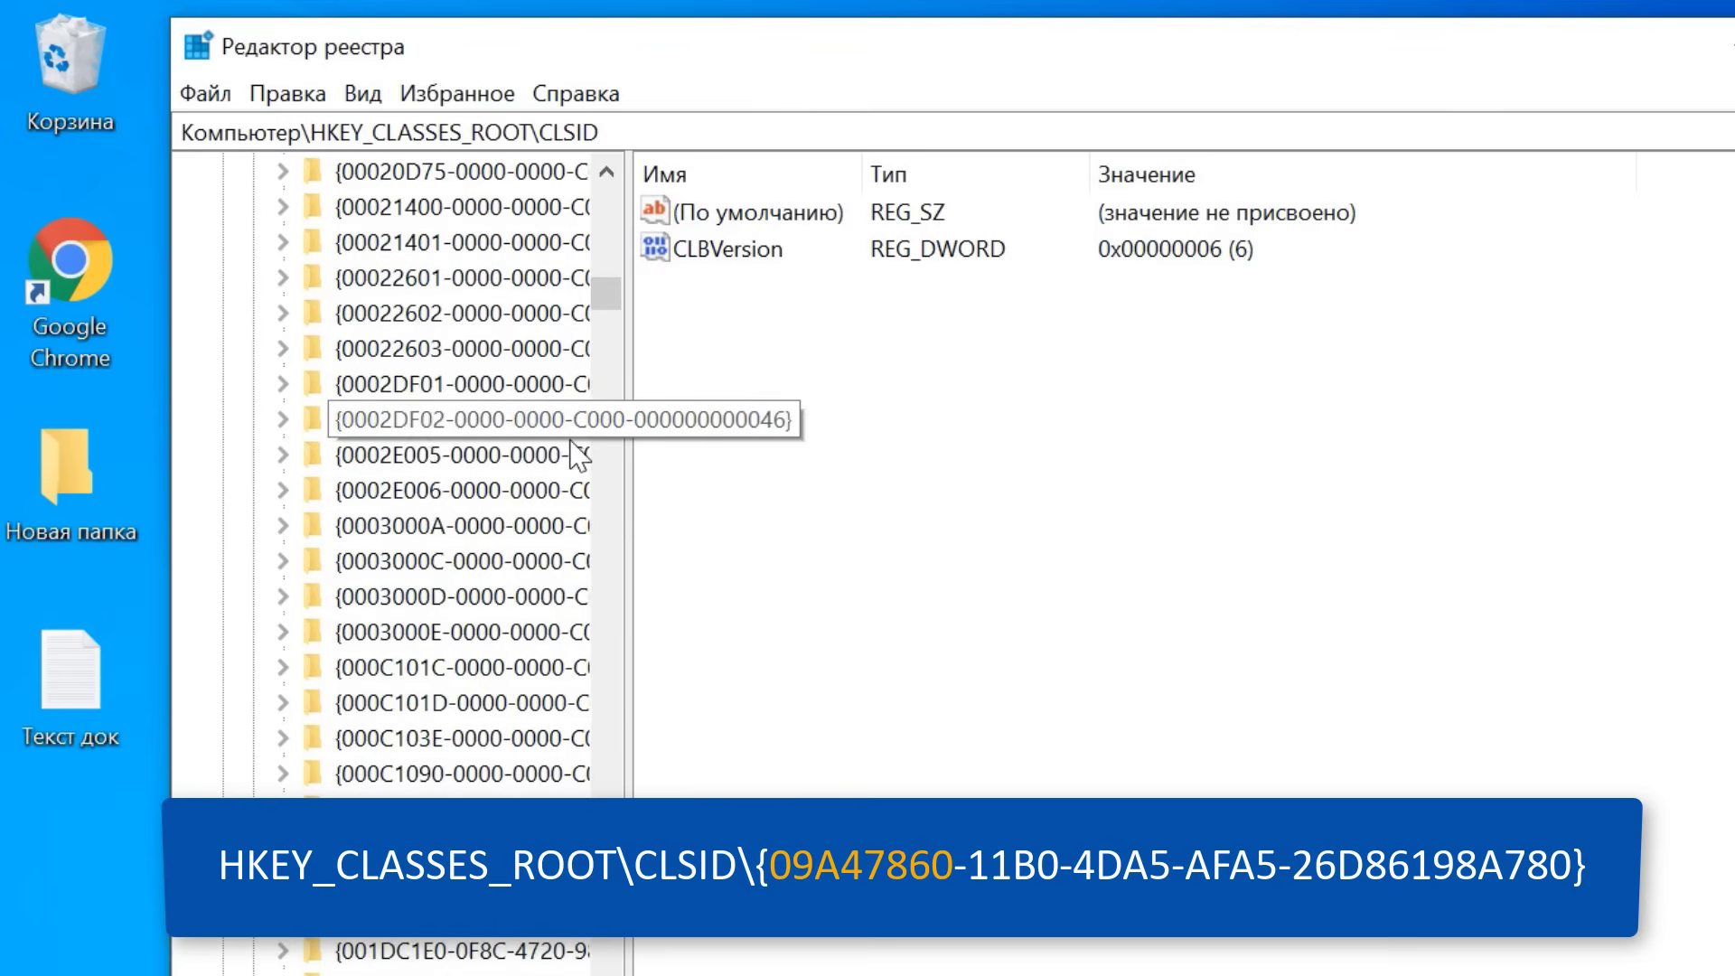
pyautogui.scroll(-20, 613, 779)
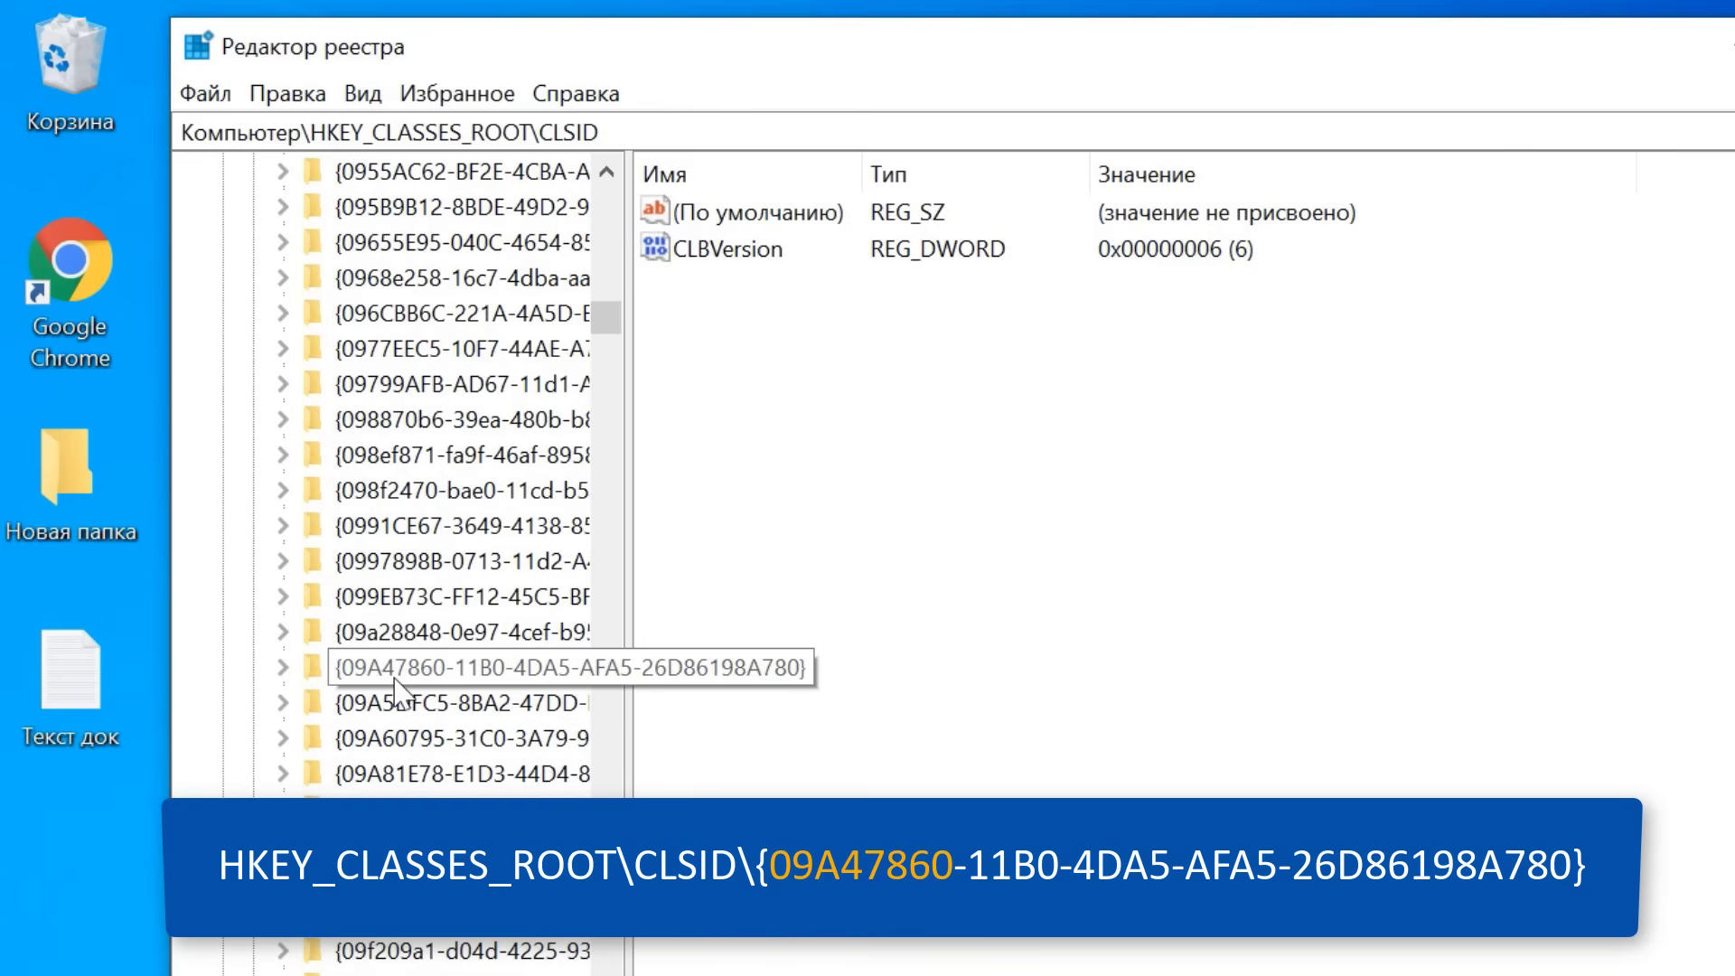
pyautogui.click(635, 133)
pyautogui.write('\\')
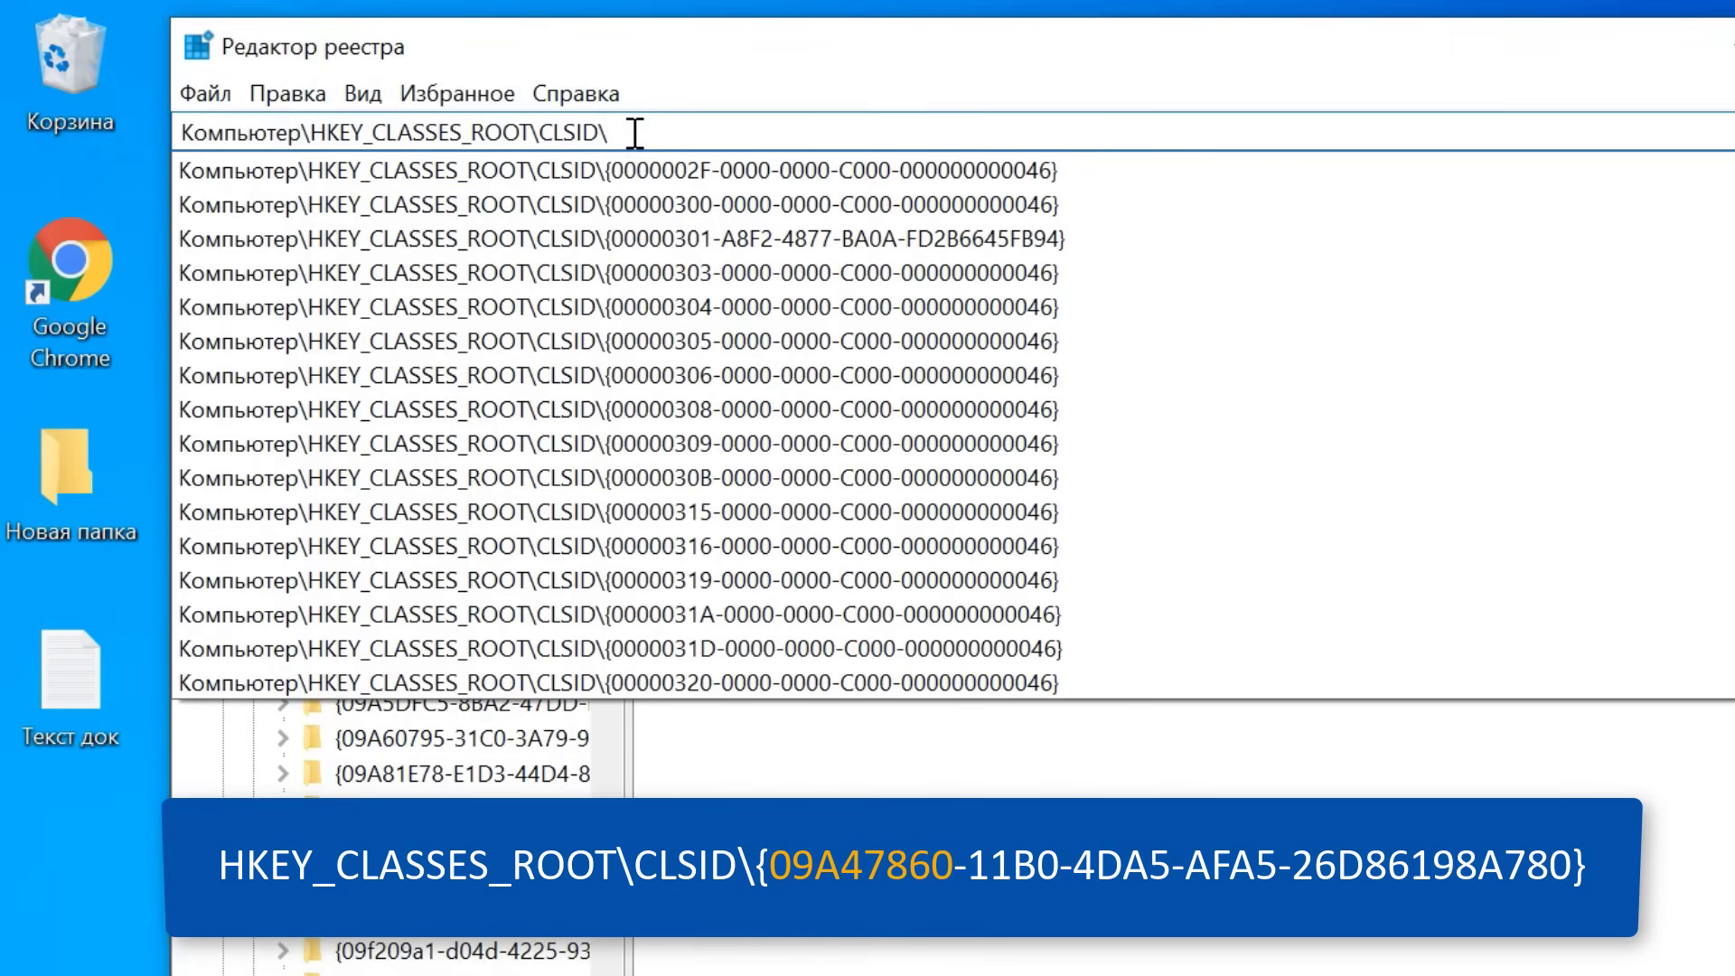
pyautogui.write('{')
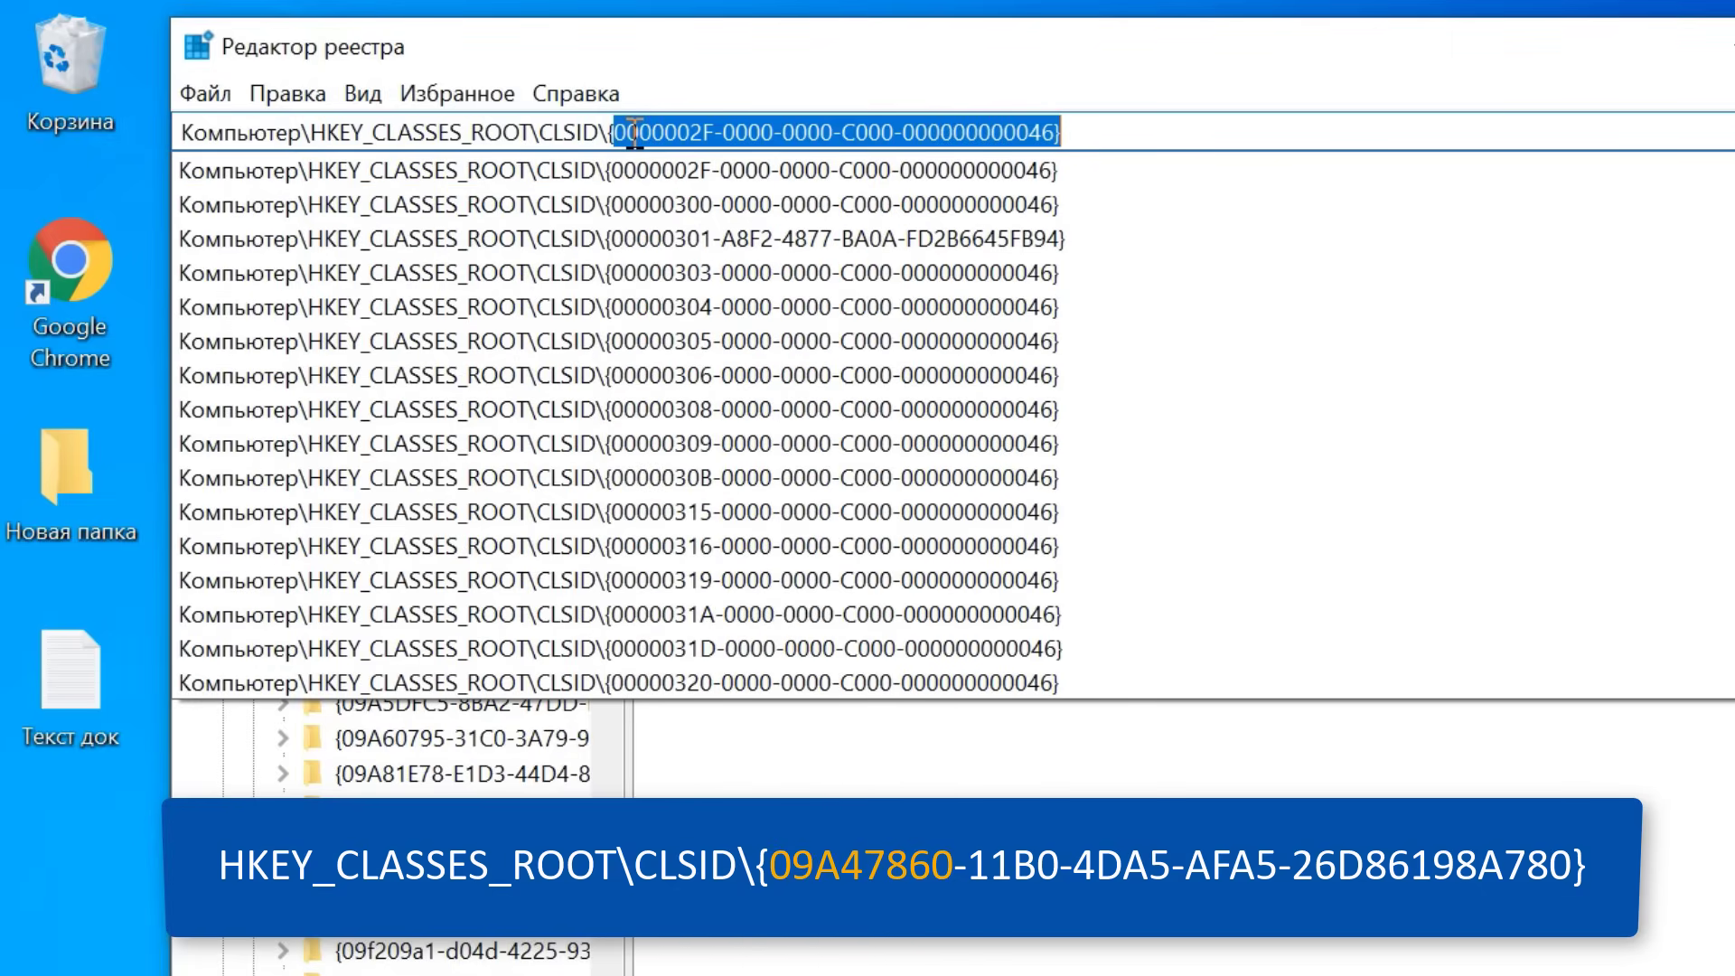
pyautogui.write('09a')
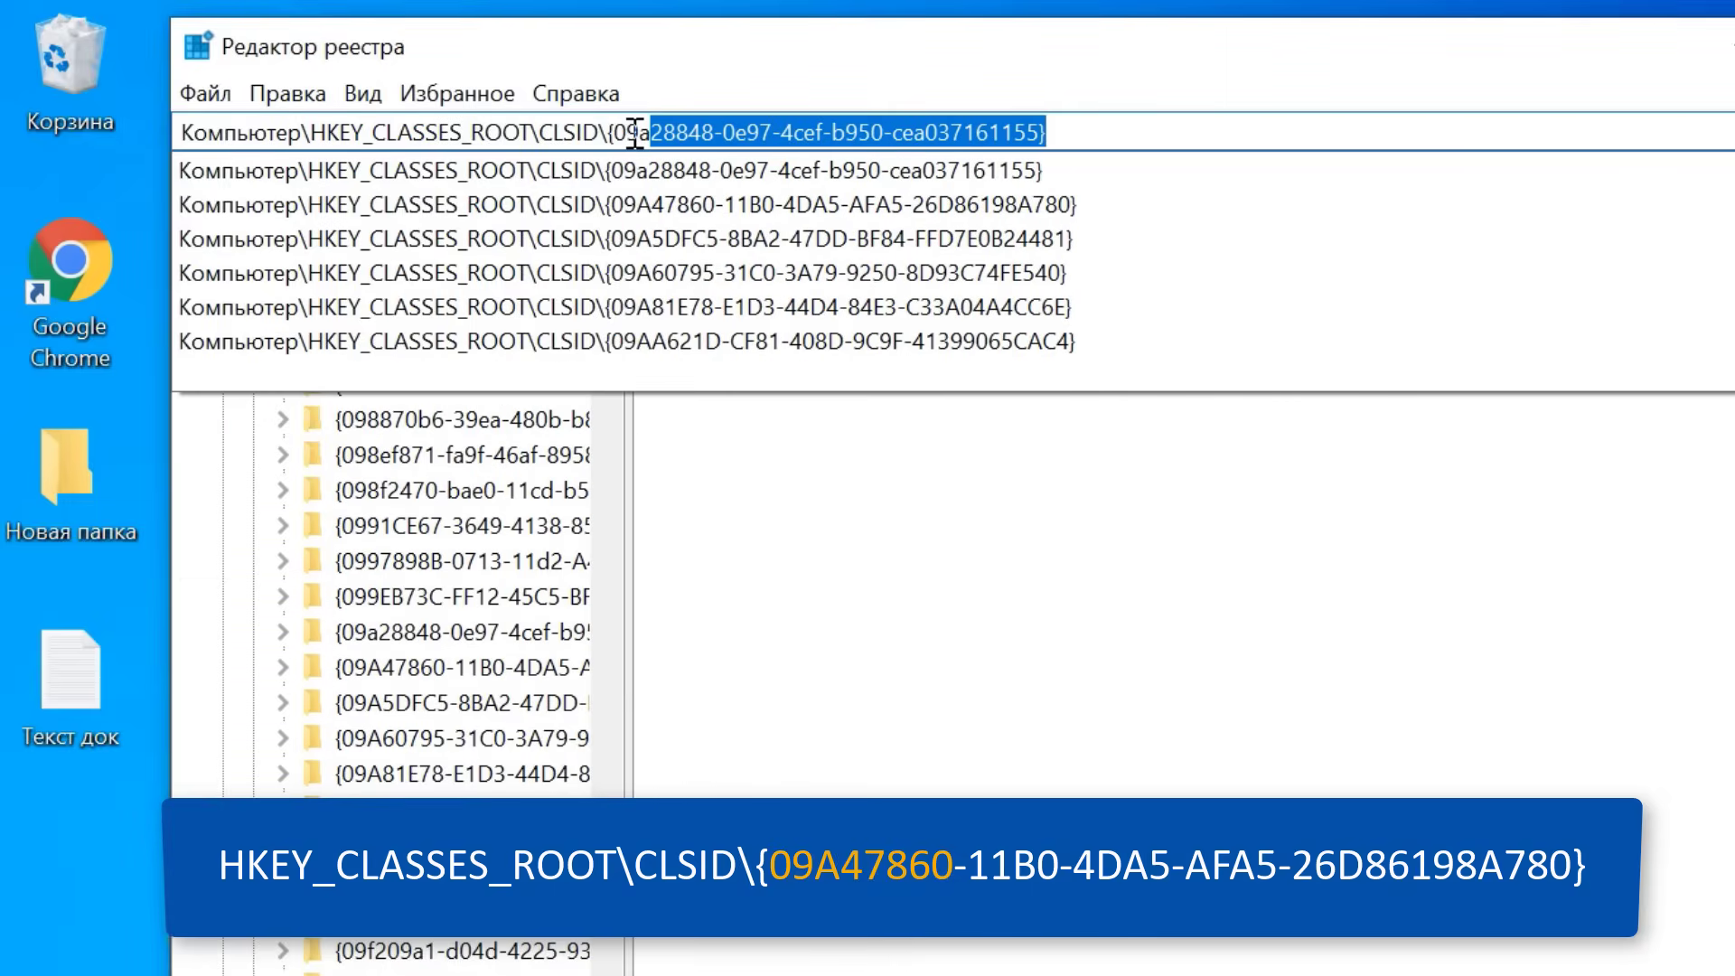
pyautogui.write('4')
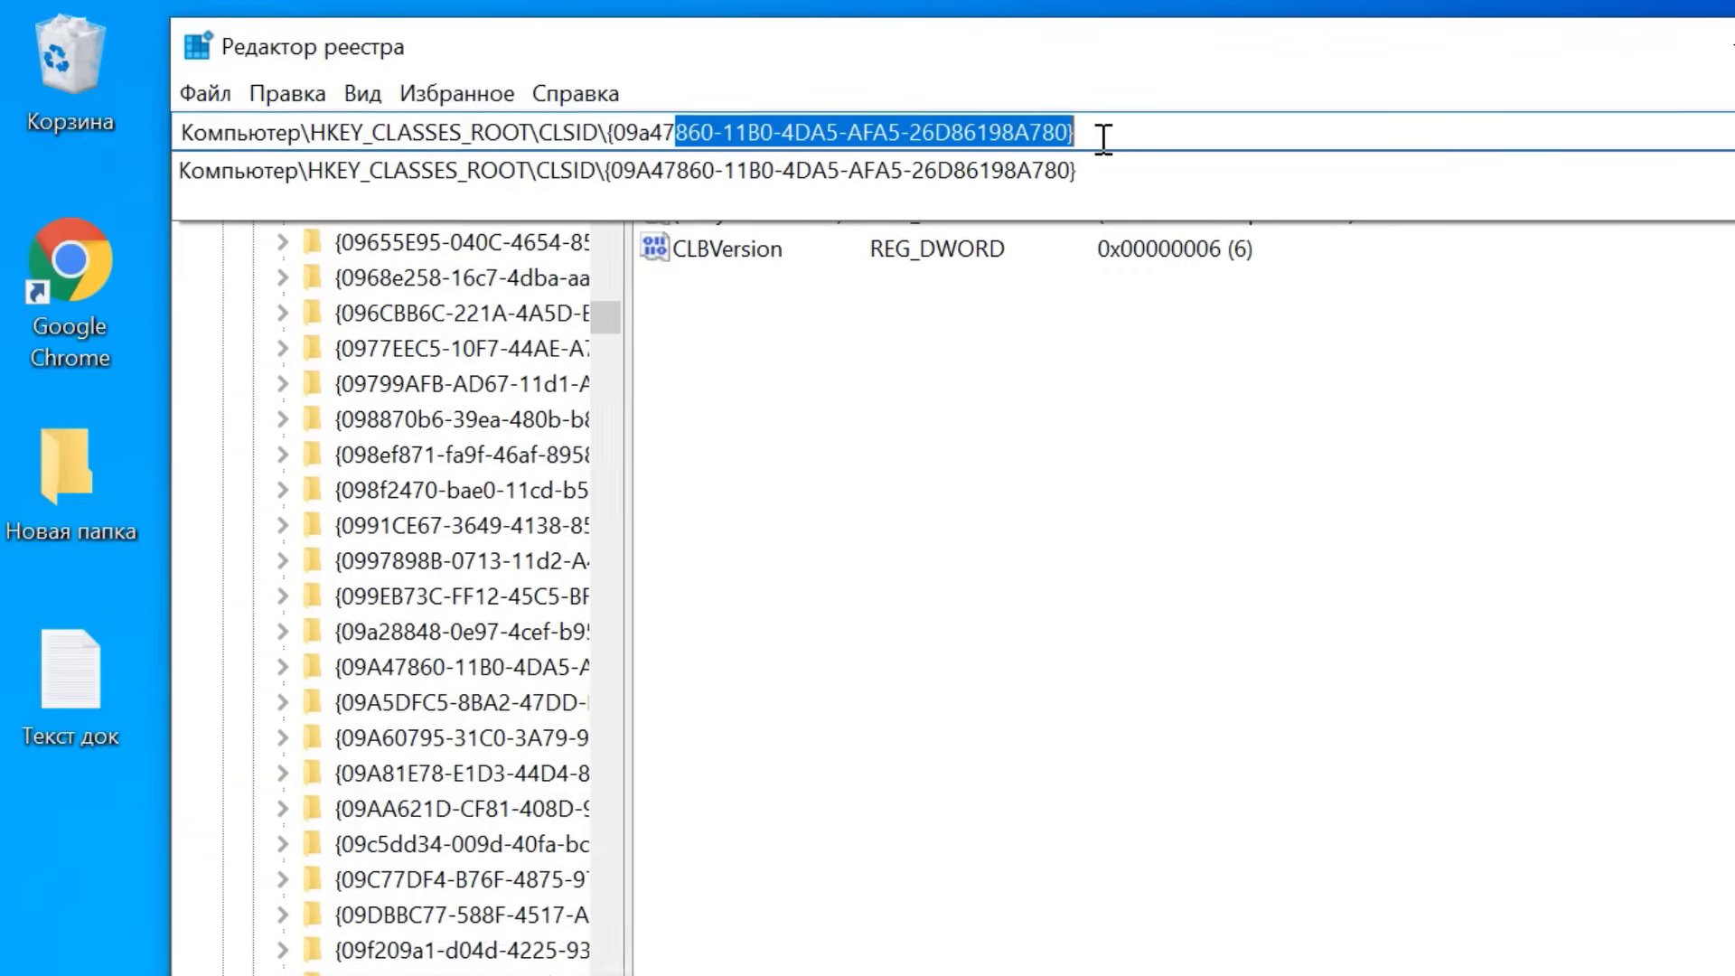
pyautogui.press('Return')
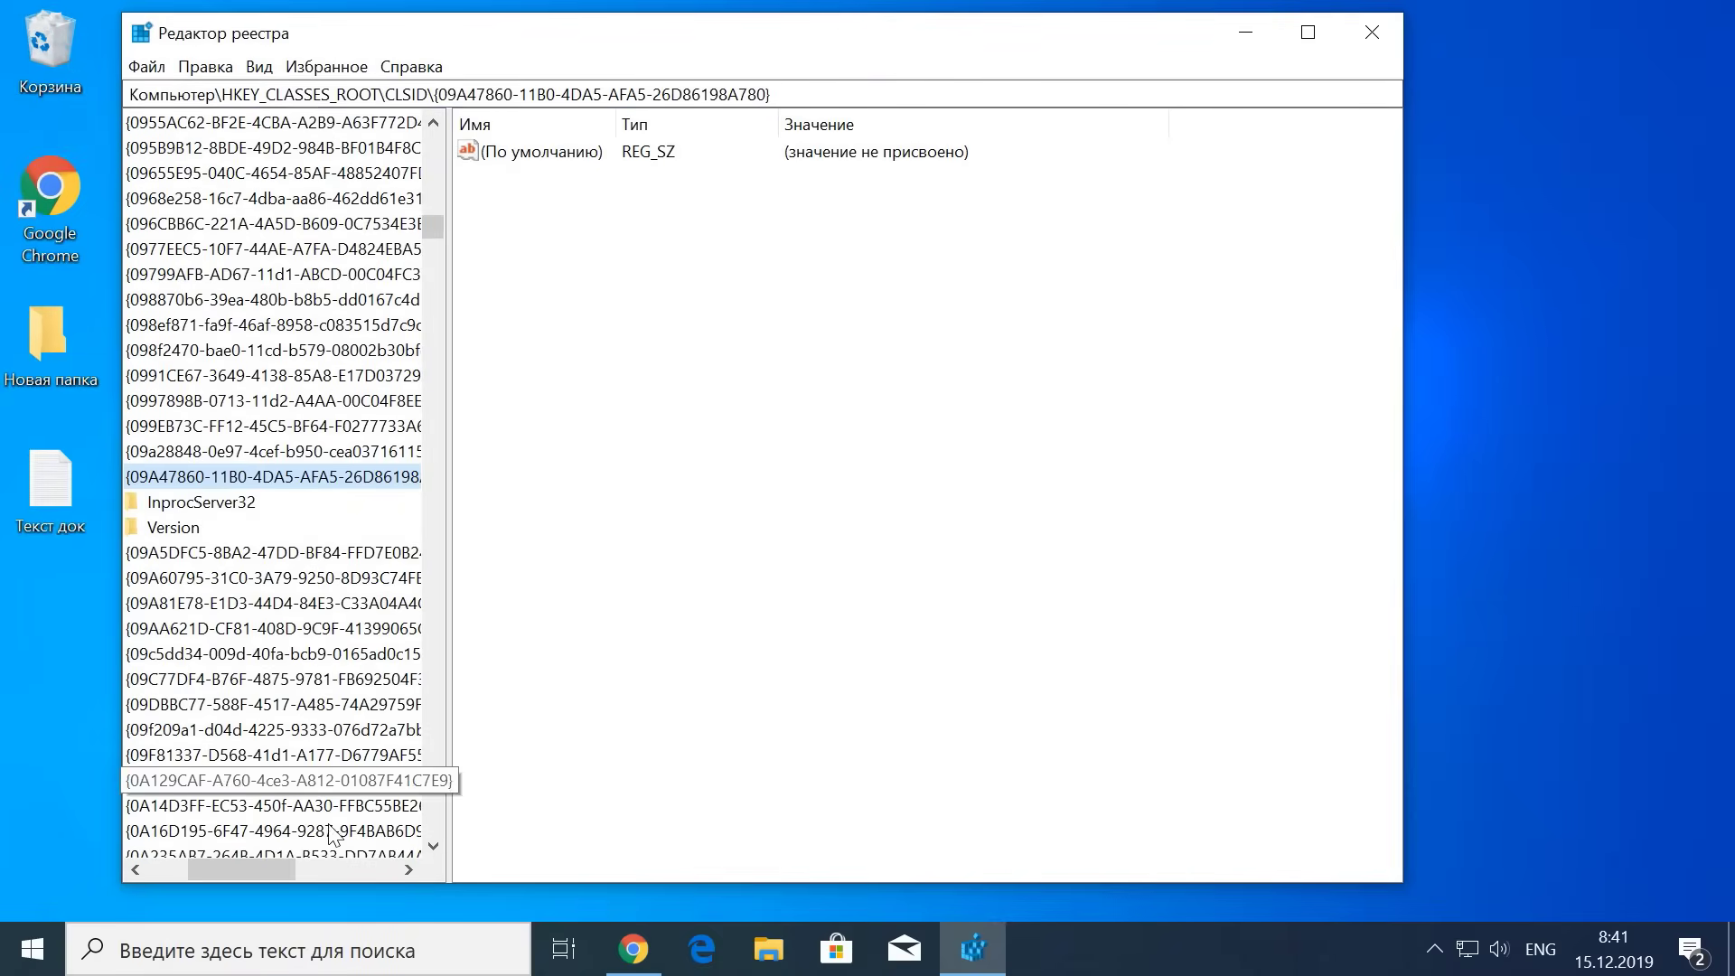
pyautogui.moveTo(277, 874); pyautogui.dragTo(236, 875)
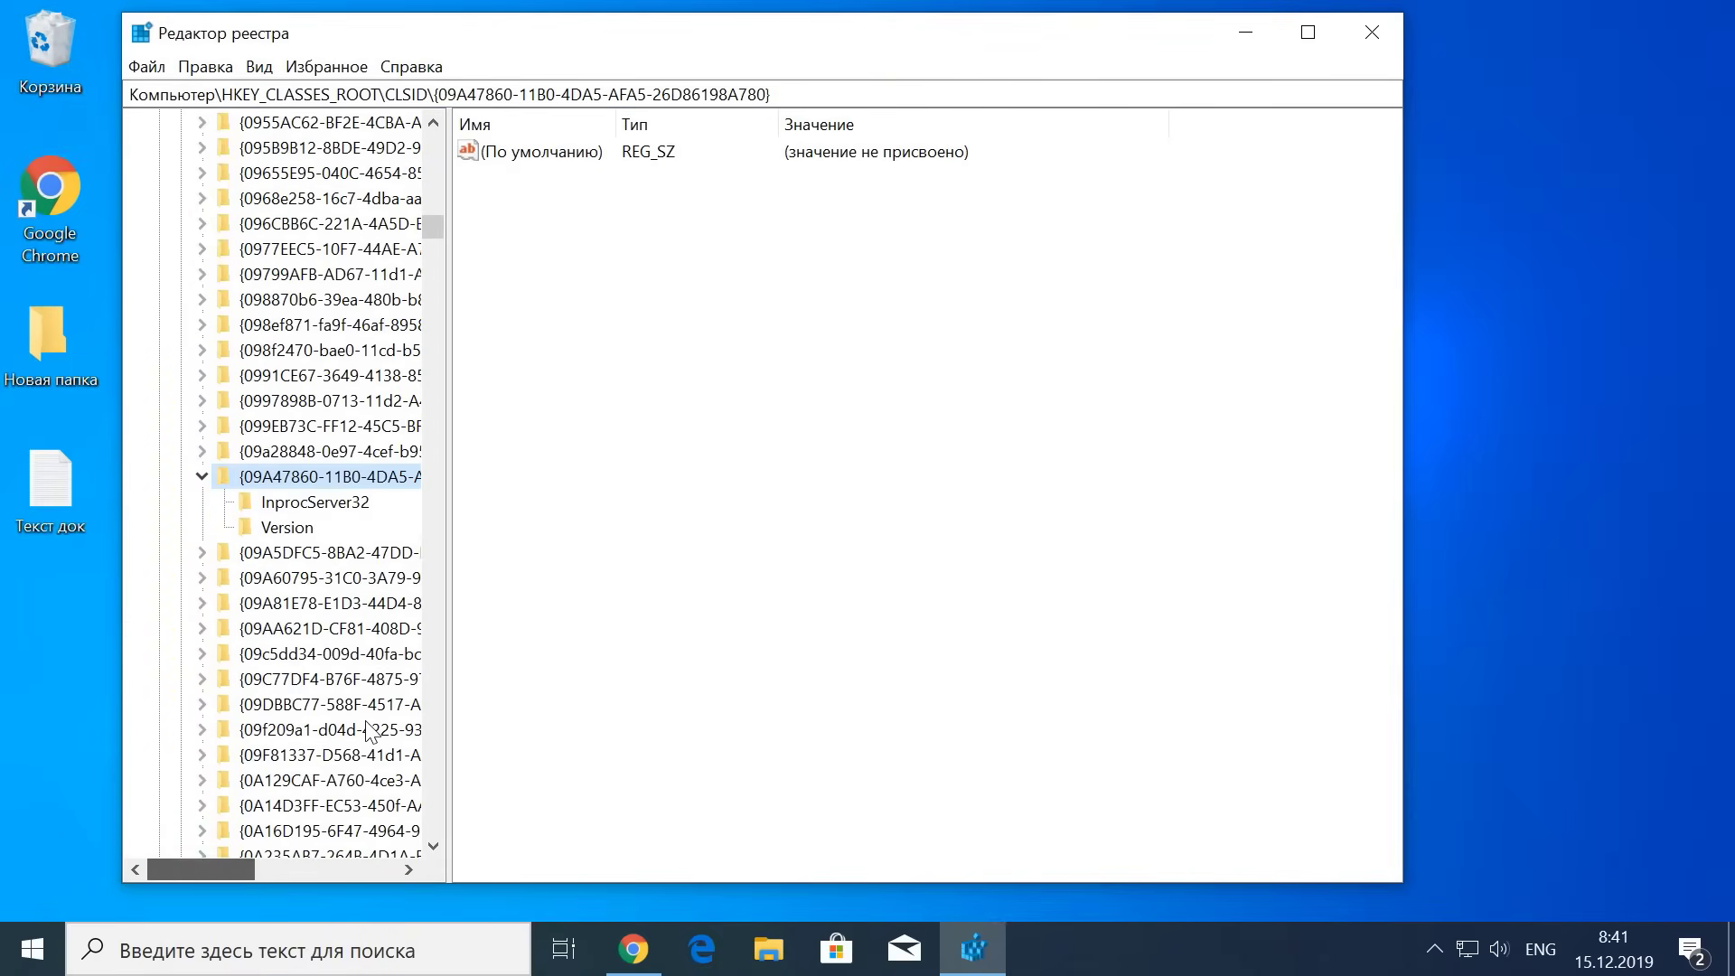
pyautogui.moveTo(450, 591); pyautogui.dragTo(627, 590)
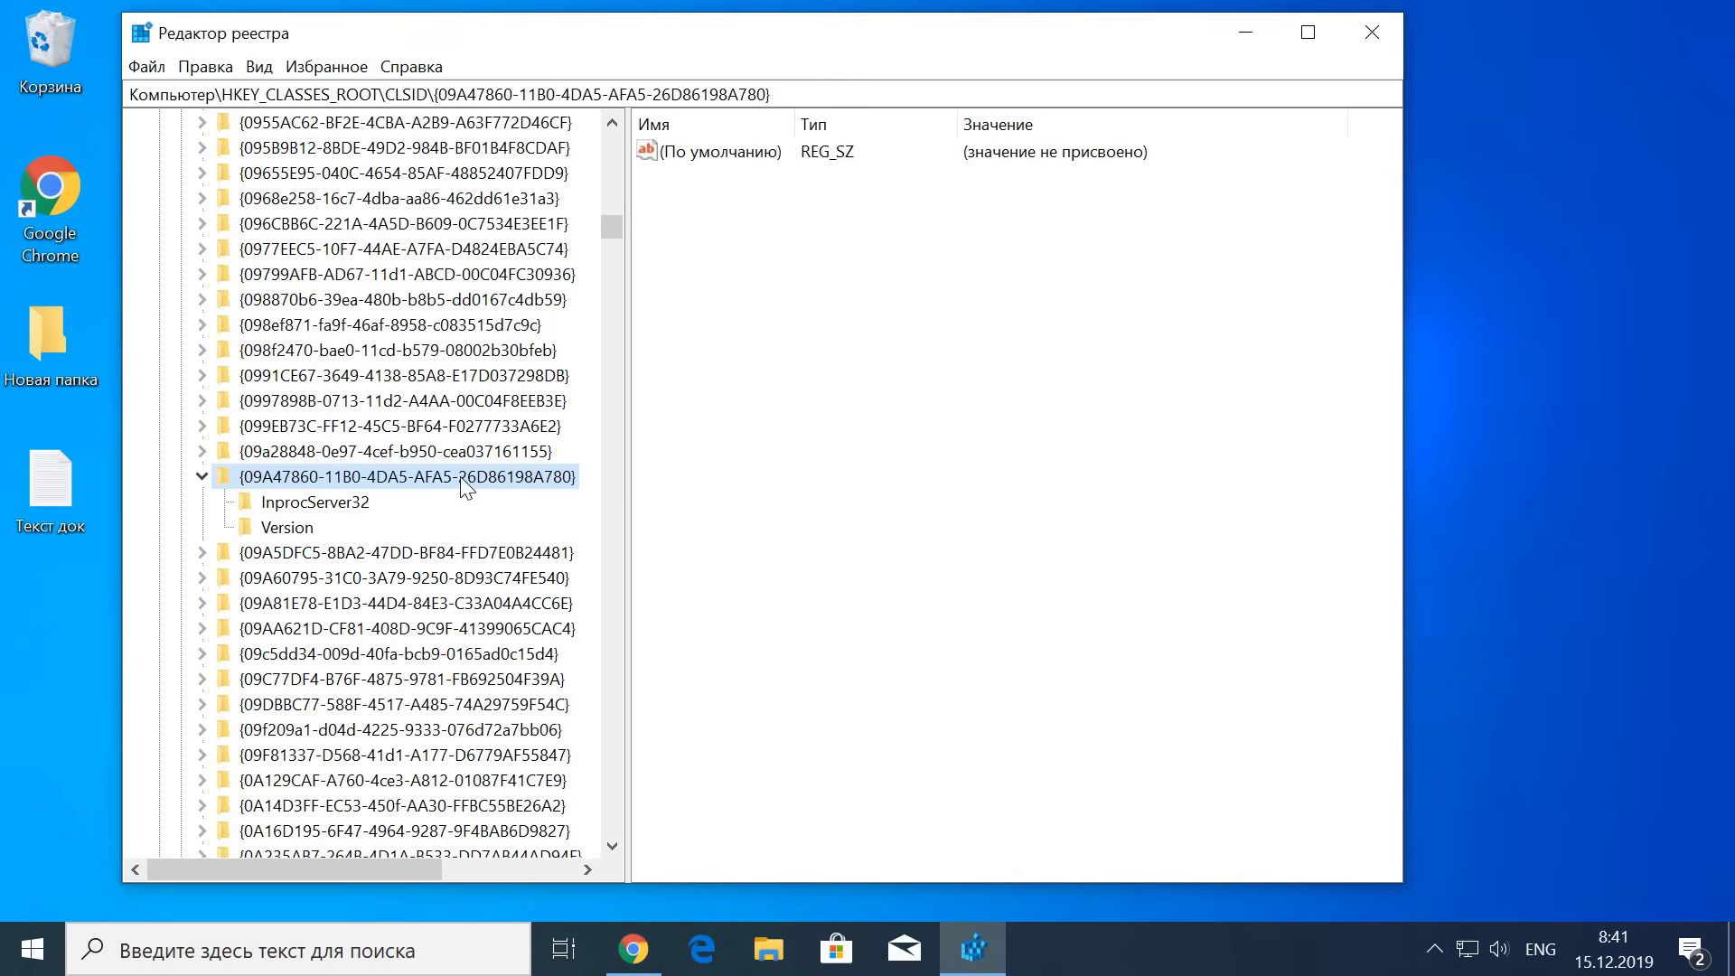
# Step: Export the selected {09A47860-11B0-4DA5-AFA5-26D86198A780} branch to the Документы folder as a registry file named Пункт меню Защитник Виндовс
pyautogui.click(147, 67)
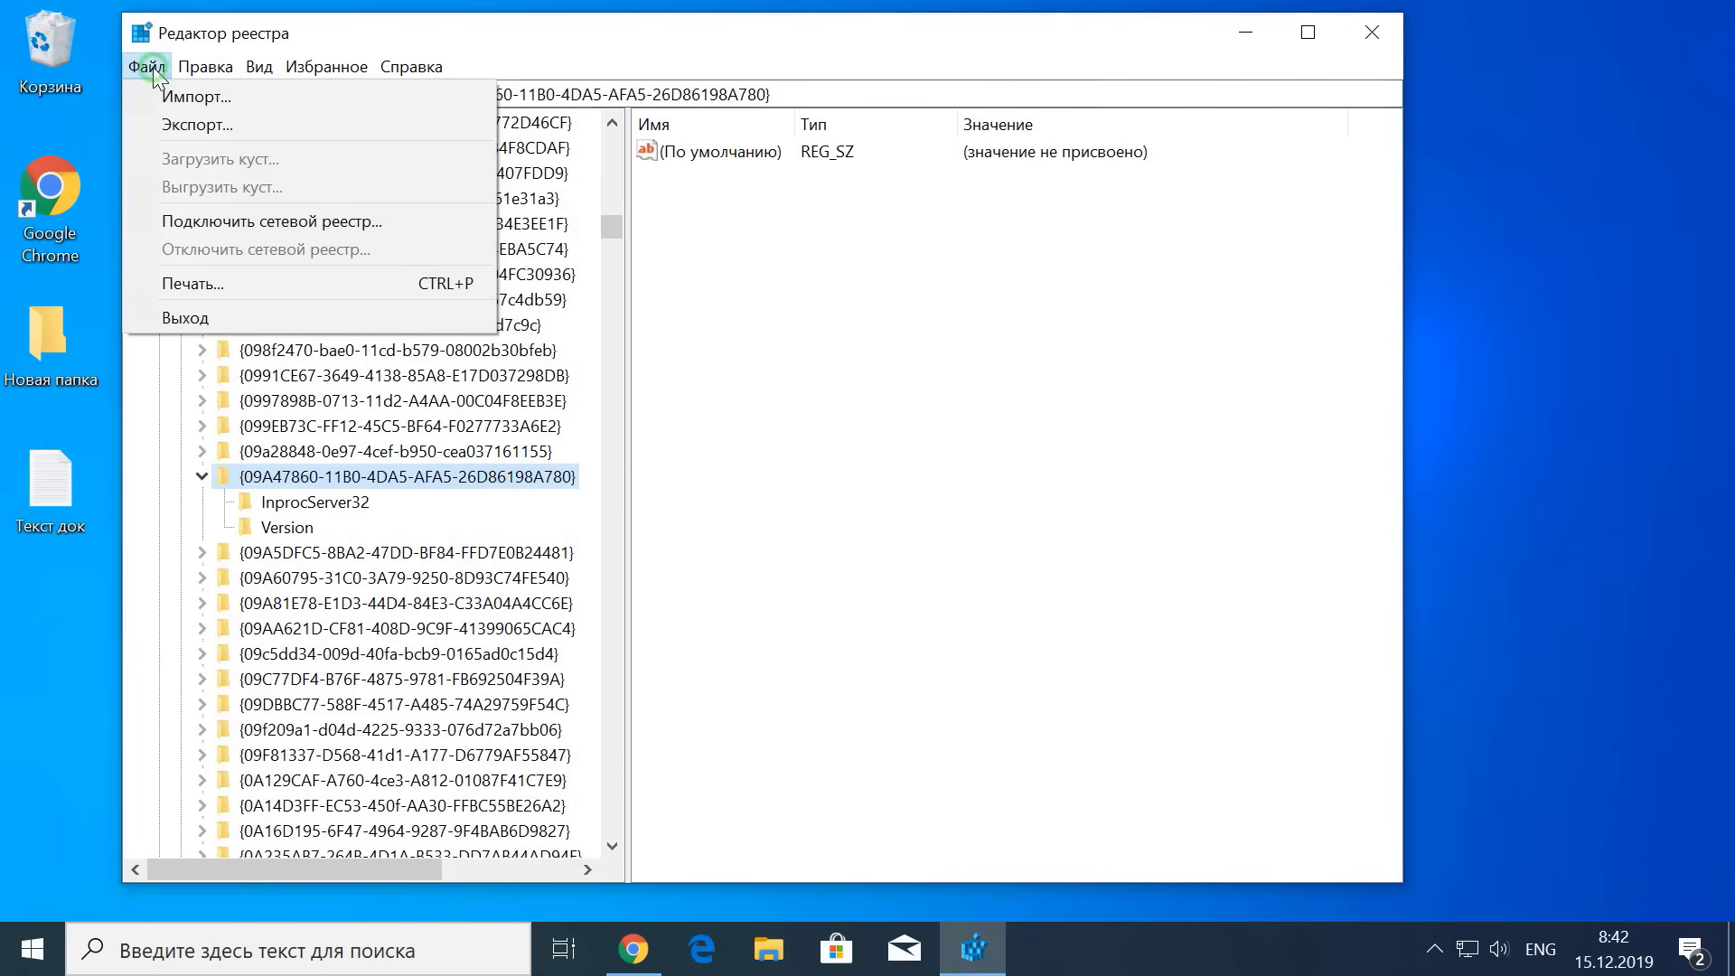
pyautogui.click(197, 127)
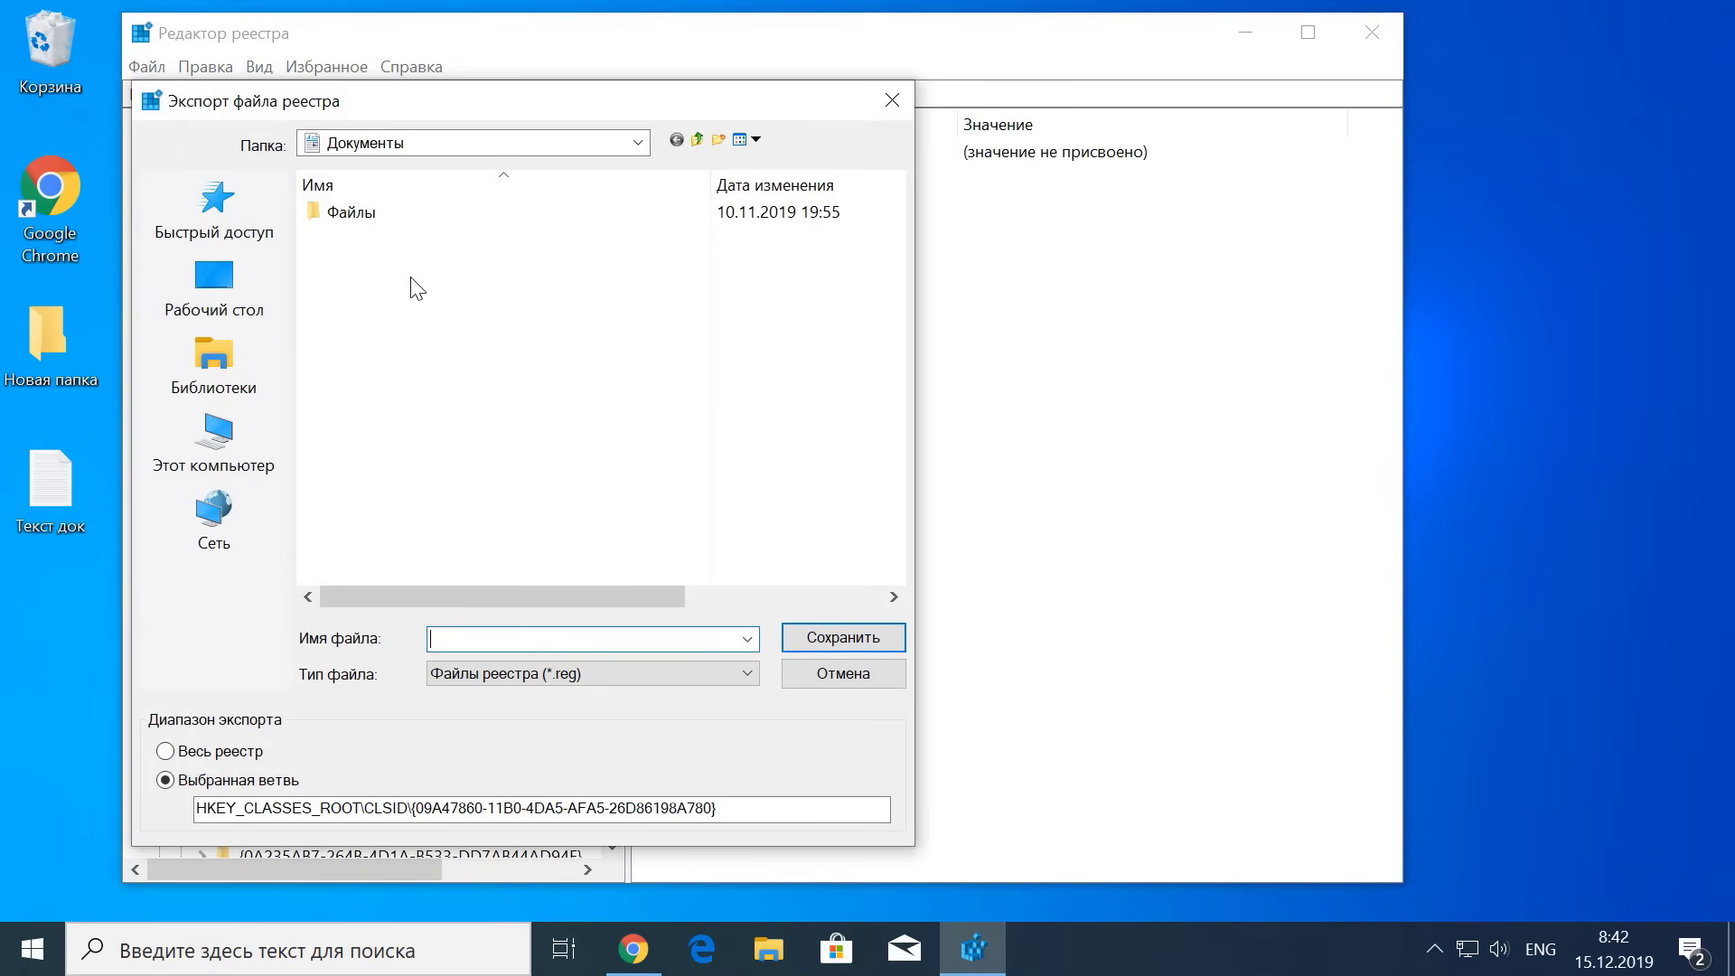
pyautogui.click(638, 143)
pyautogui.click(397, 409)
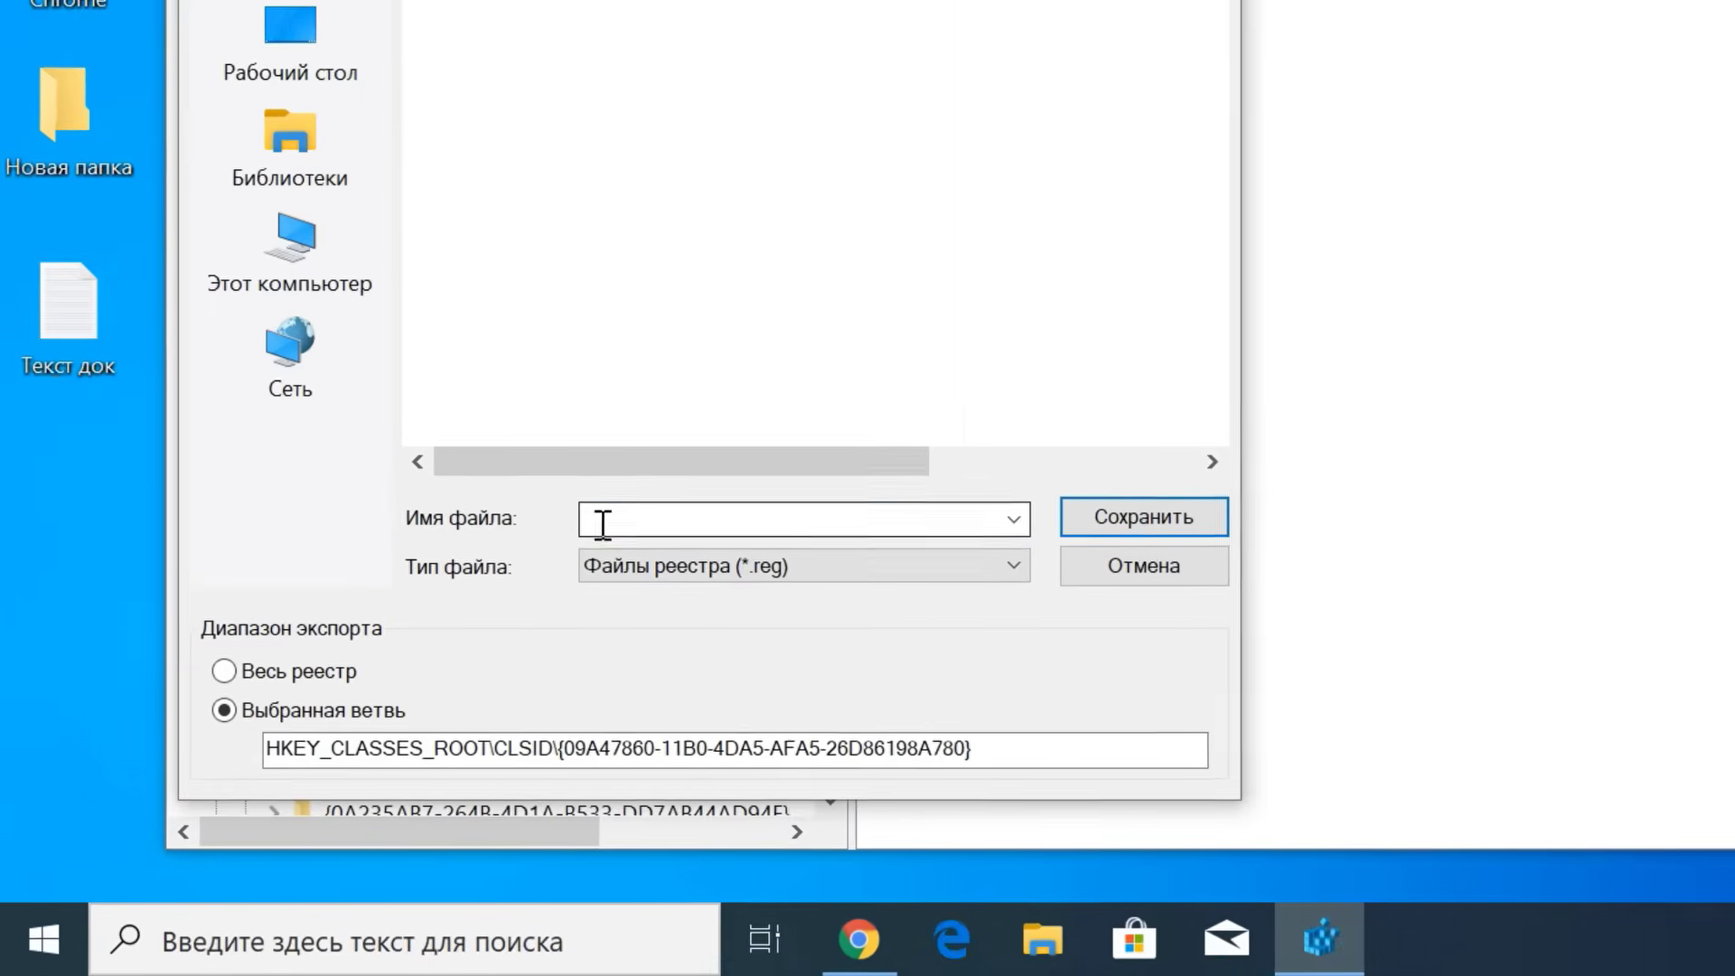
pyautogui.click(603, 524)
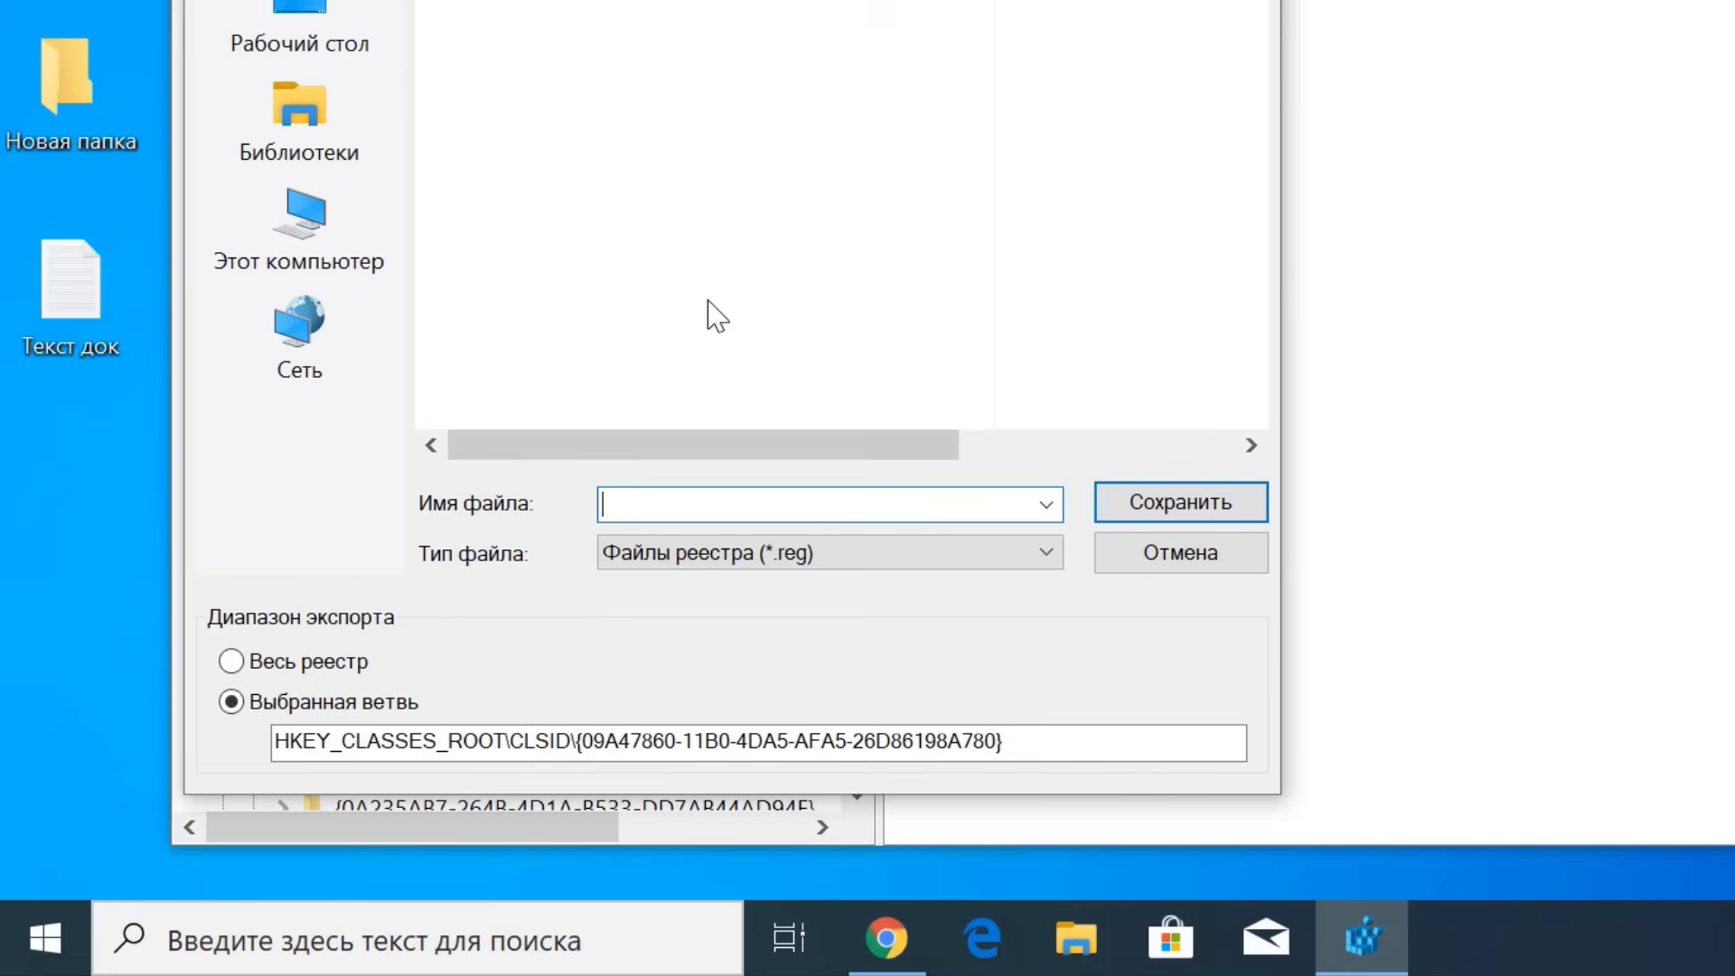
pyautogui.write('Пункт меню За')
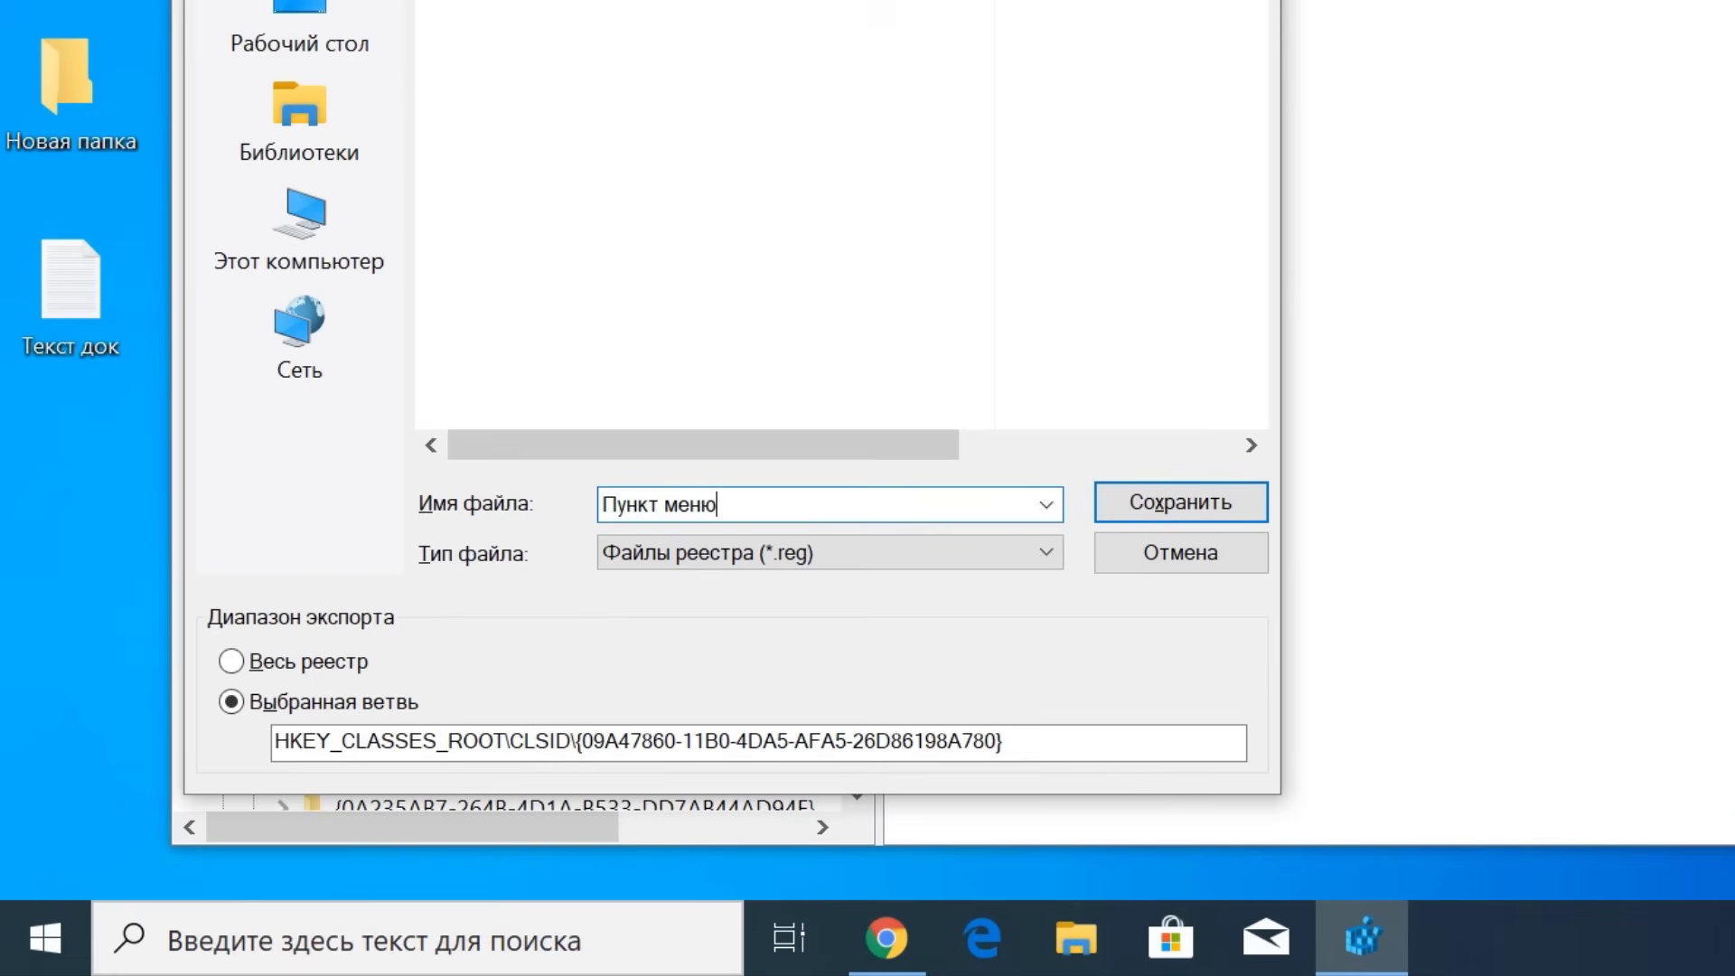
pyautogui.write('щитник Виндовс')
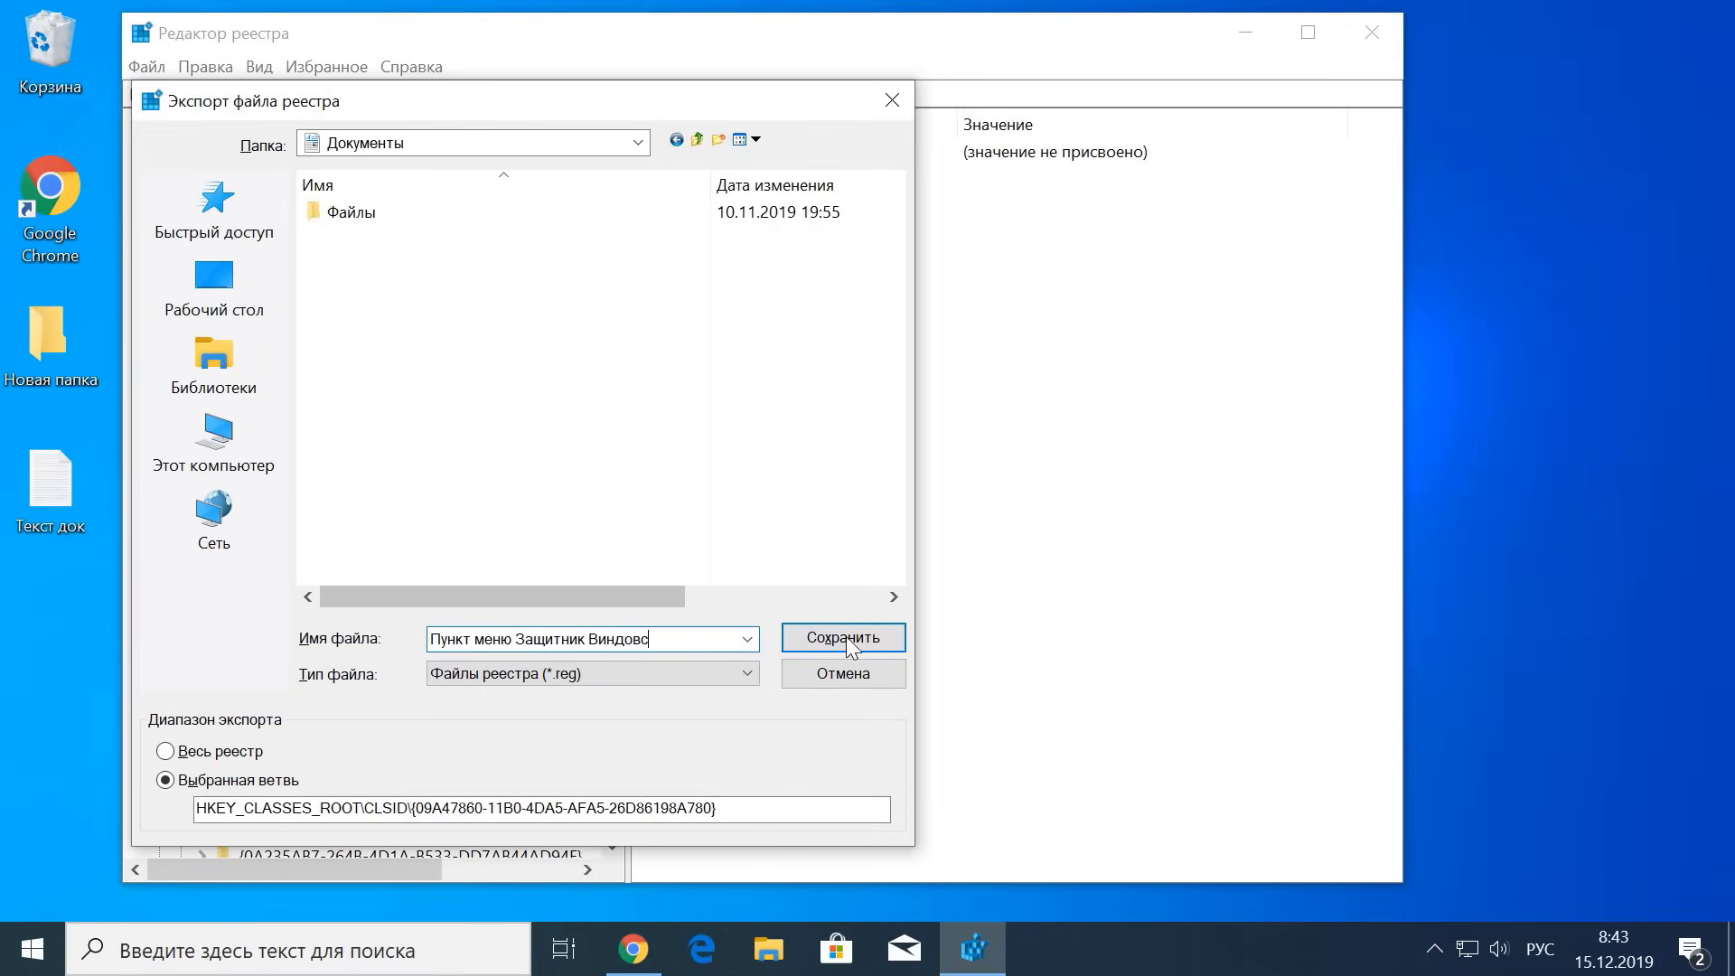
pyautogui.click(1191, 499)
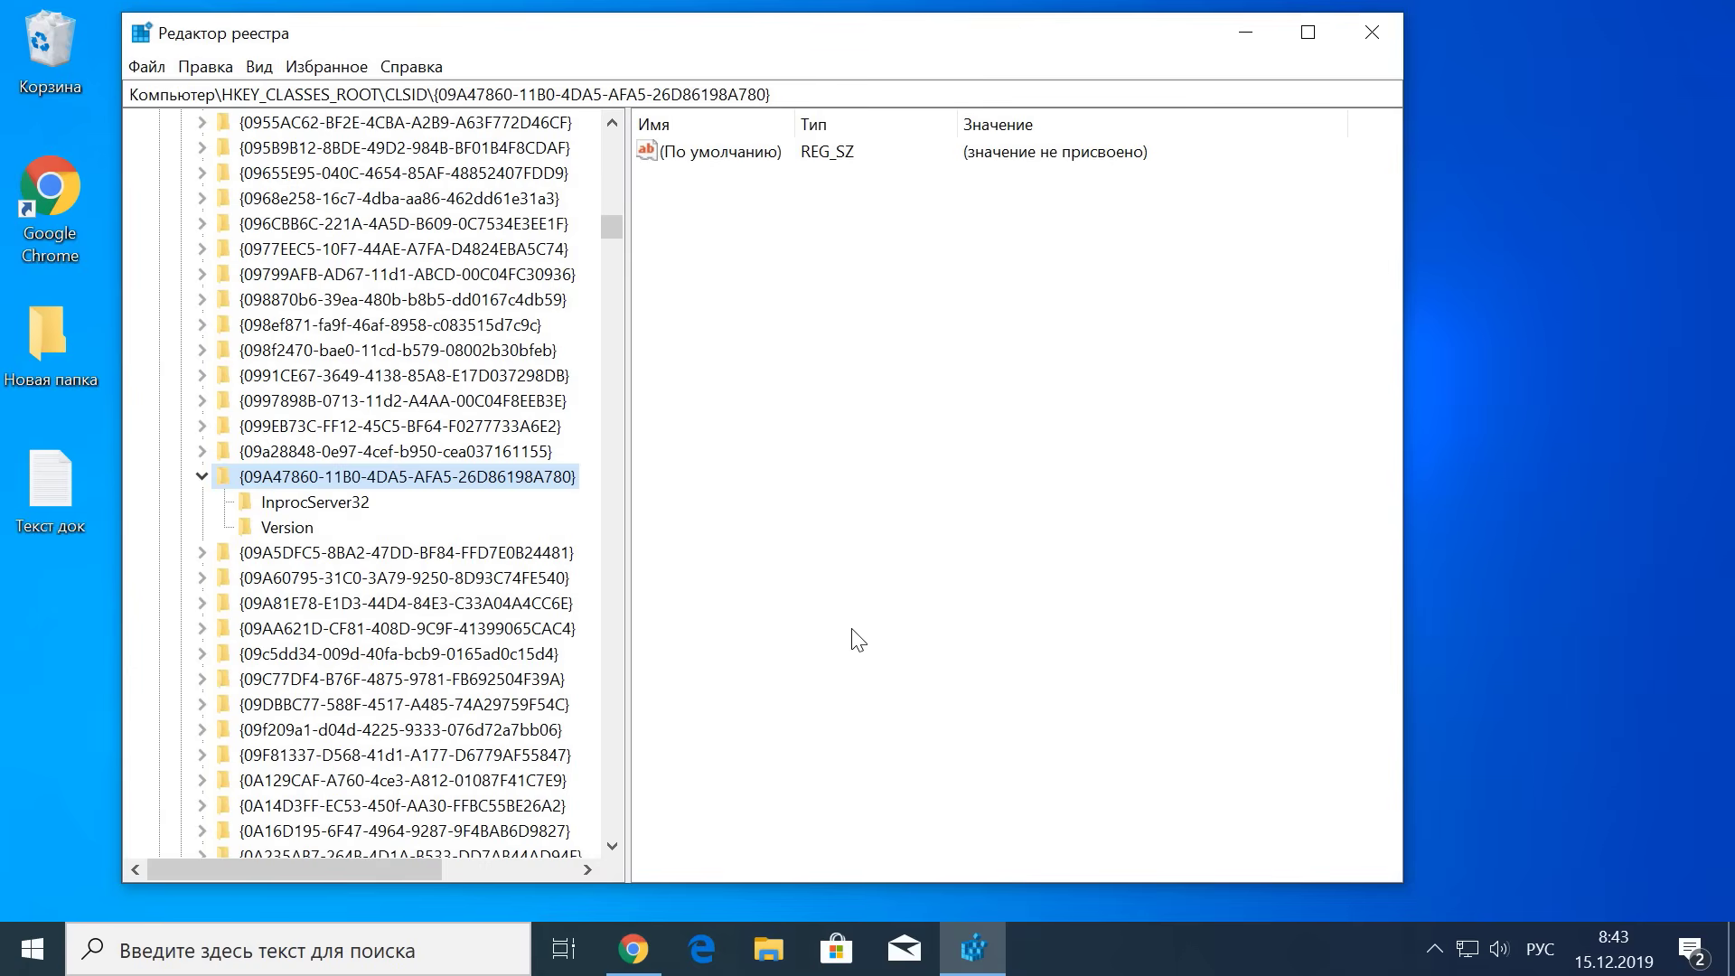
# Step: Delete the key {09A47860-11B0-4DA5-AFA5-26D86198A780} and check the context menus of Текст док and Новая папка for the Windows Defender entry
pyautogui.rightClick(520, 477)
pyautogui.click(625, 583)
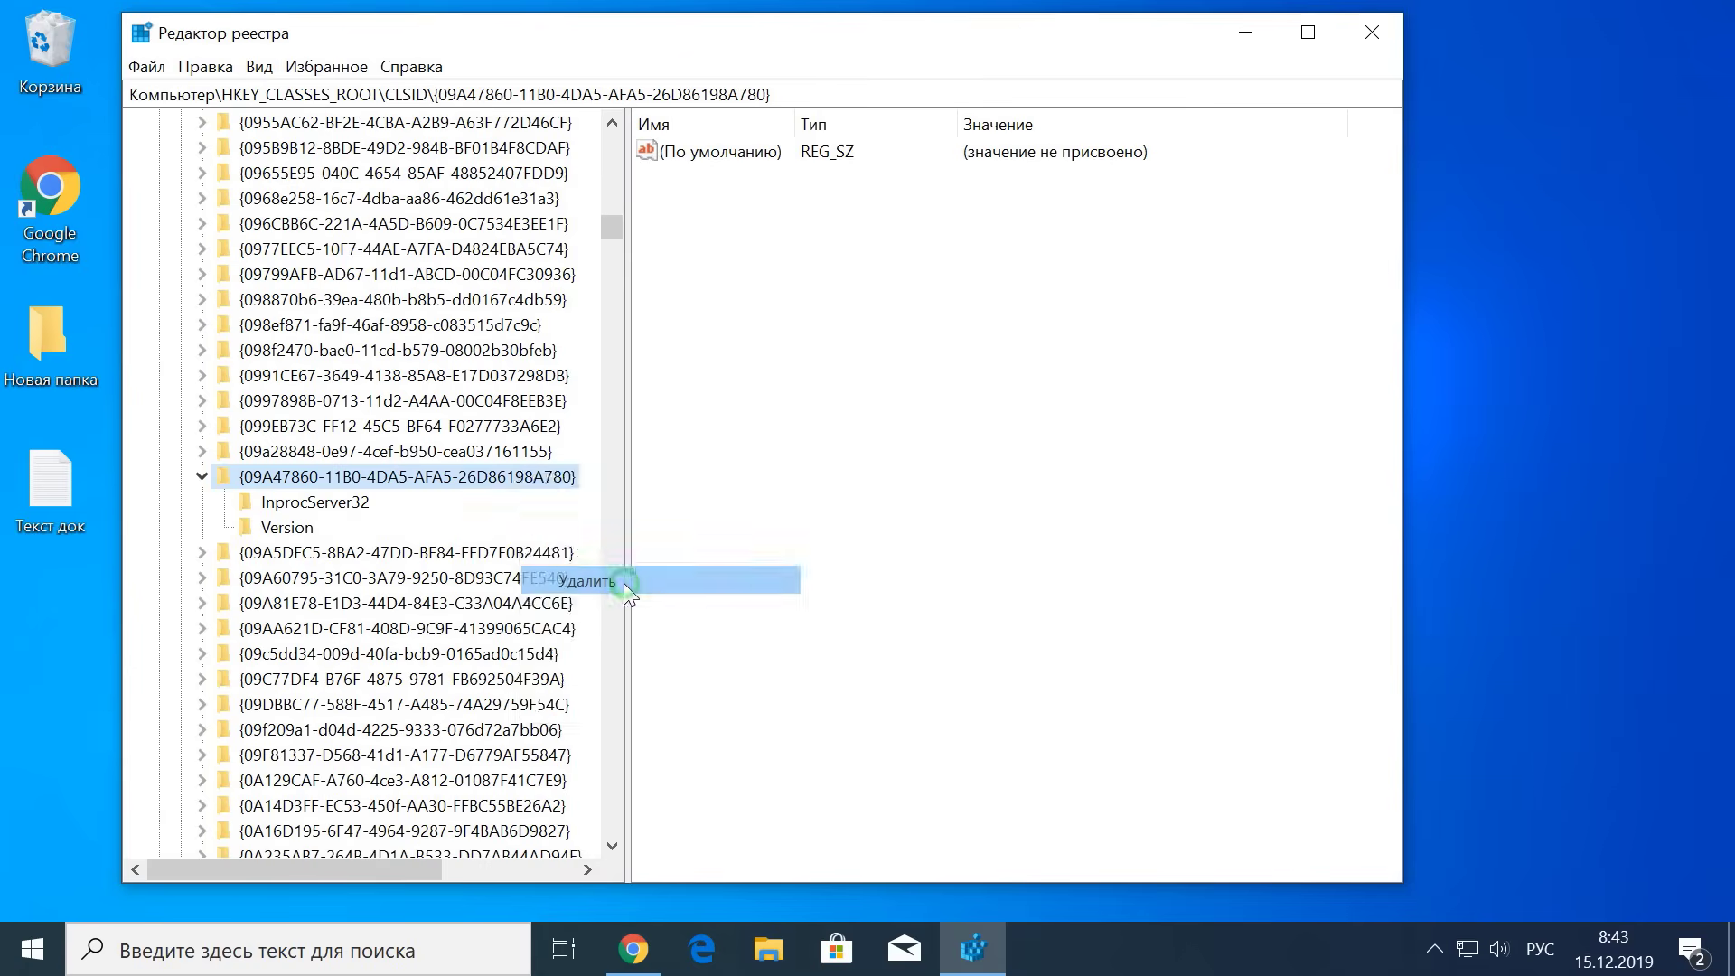
pyautogui.click(1057, 470)
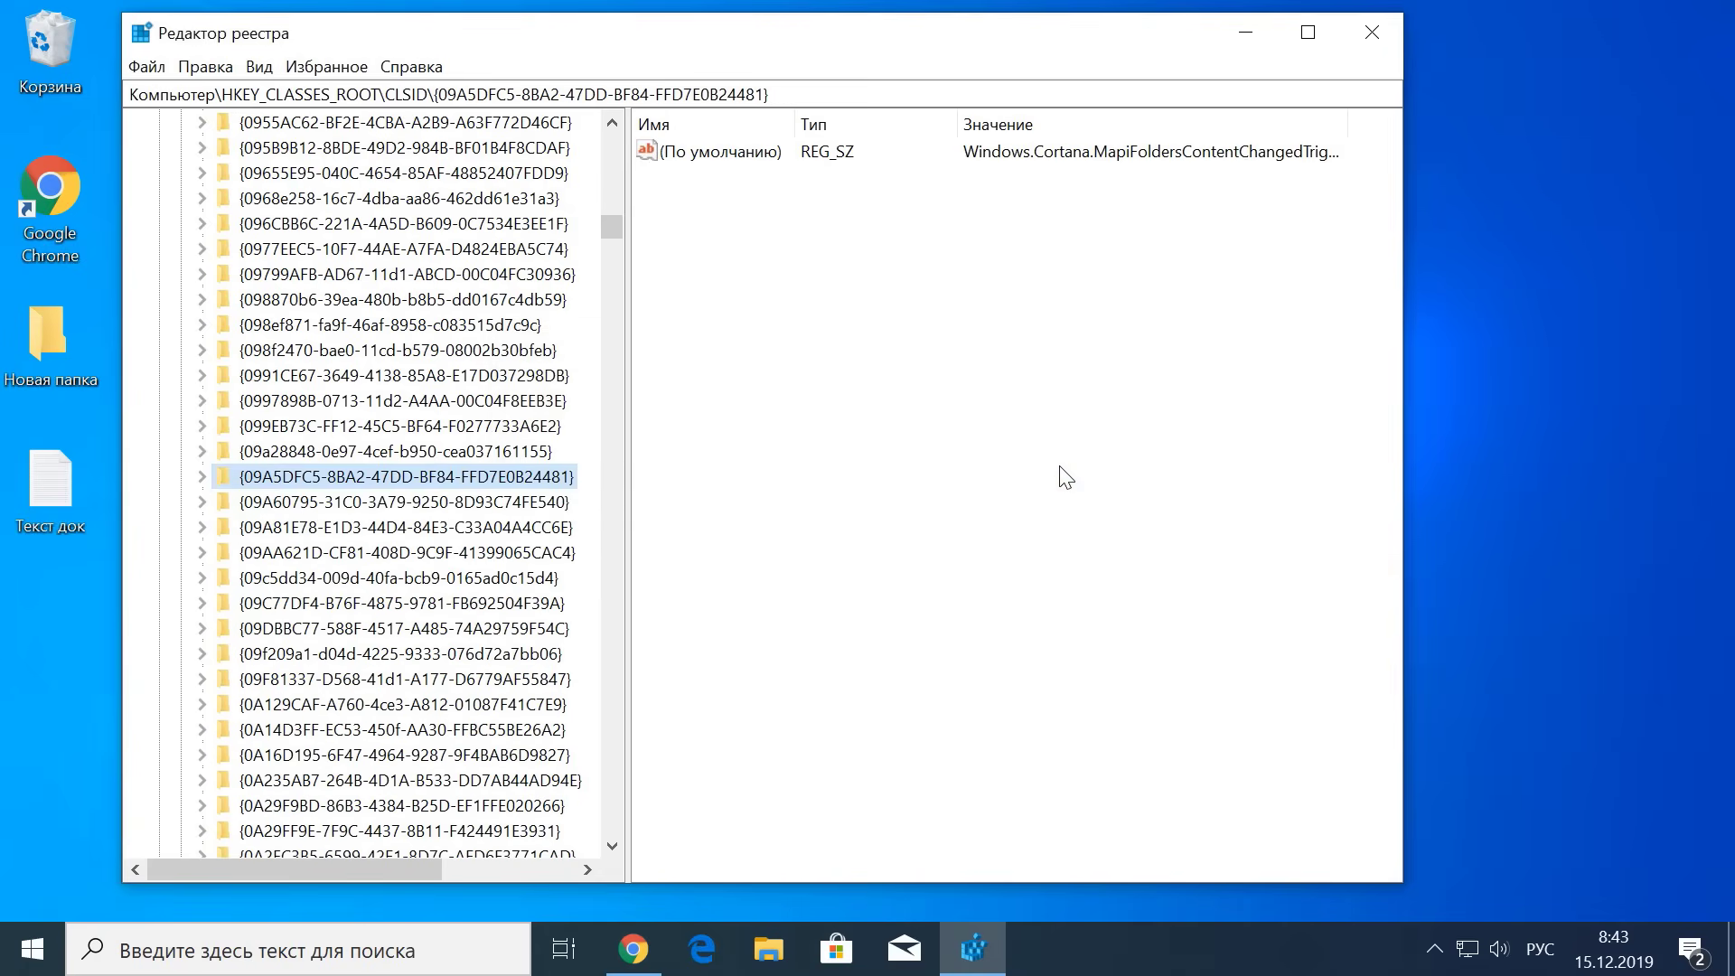
pyautogui.rightClick(61, 488)
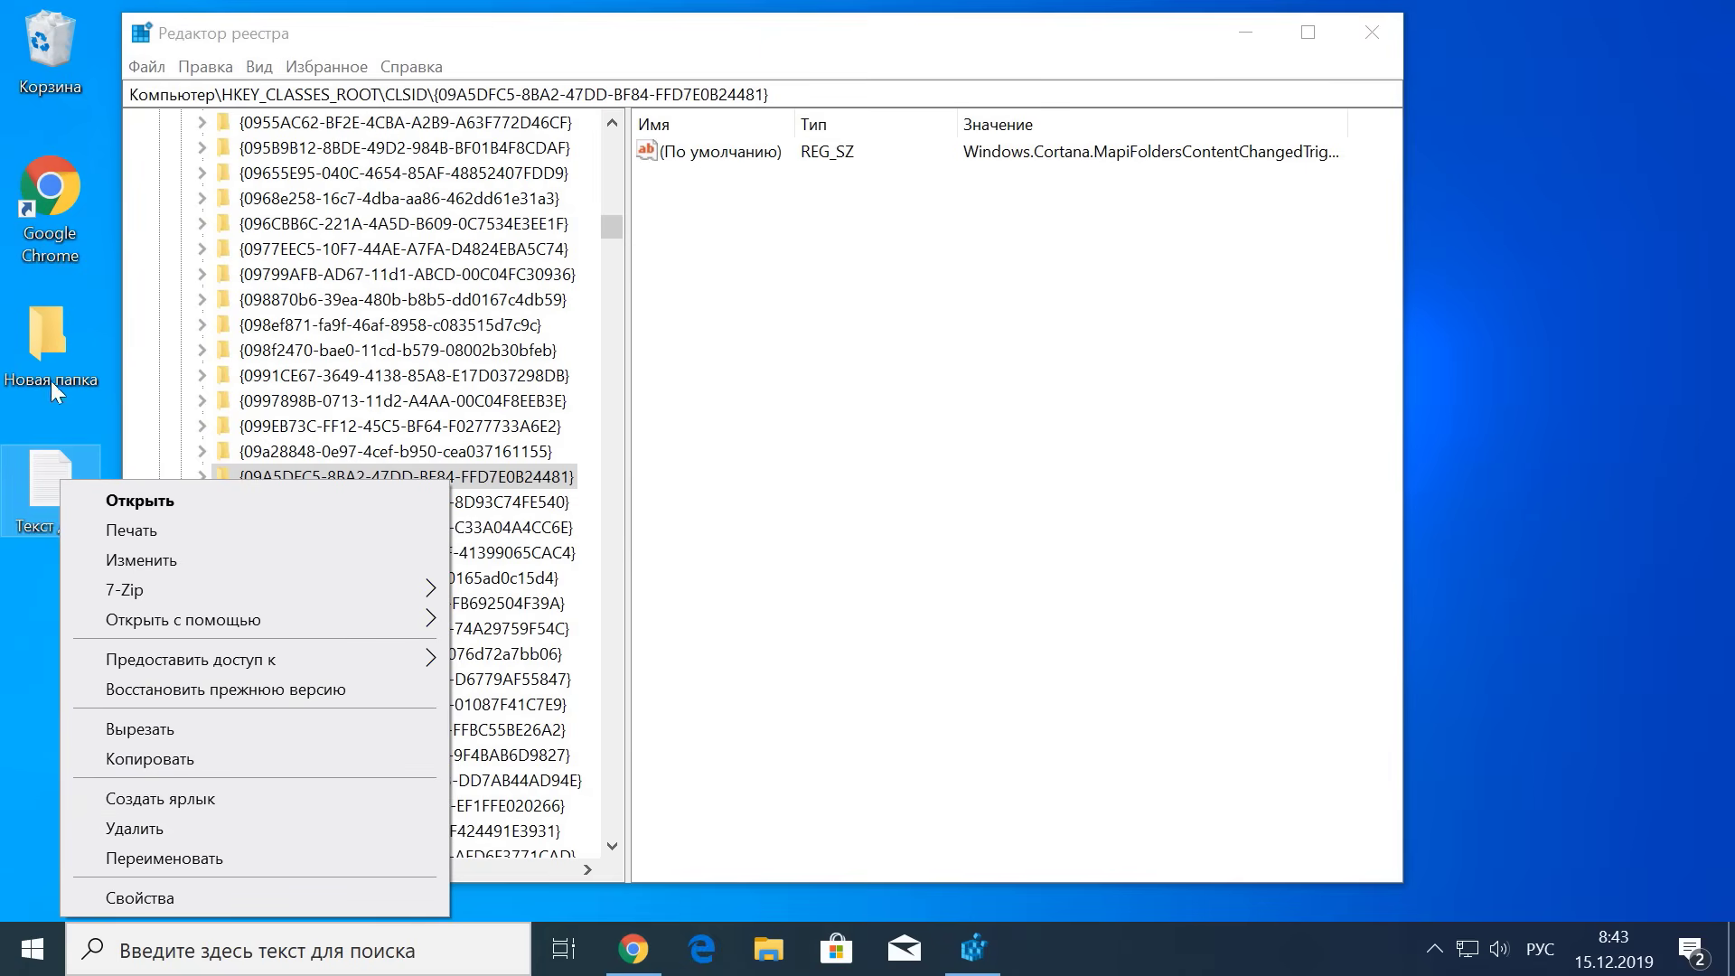
pyautogui.rightClick(57, 331)
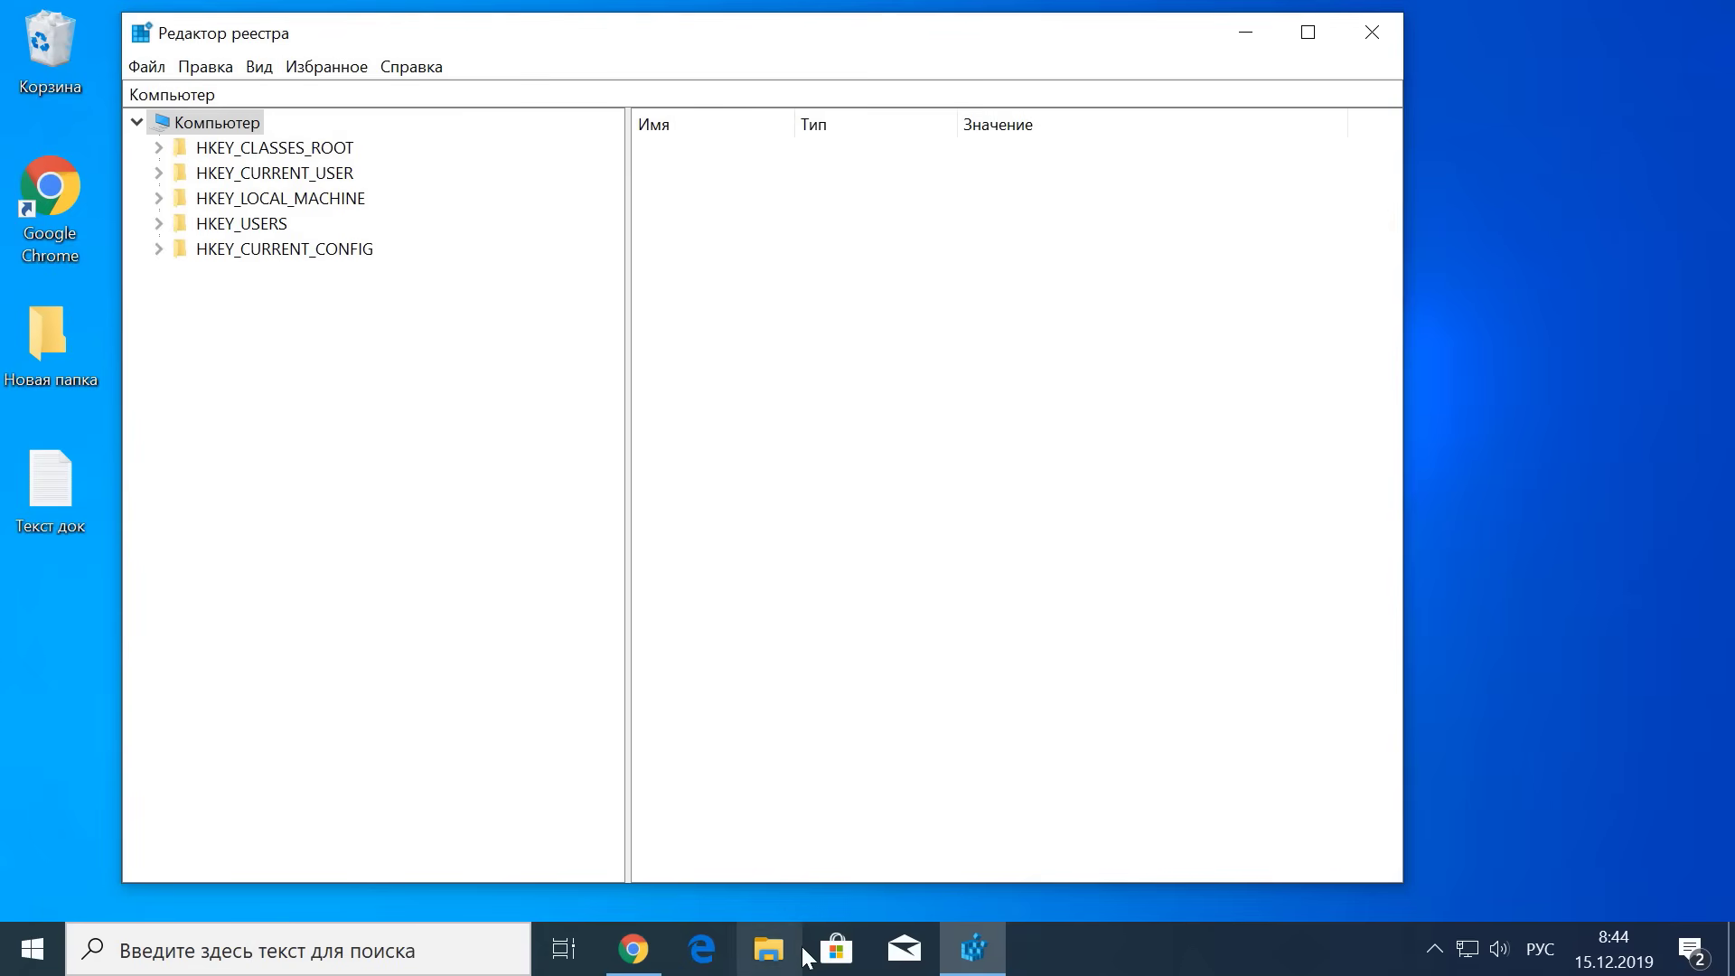
# Step: Look in the Документы folder in File Explorer for the registry backup file, and minimize the folder window
pyautogui.click(768, 949)
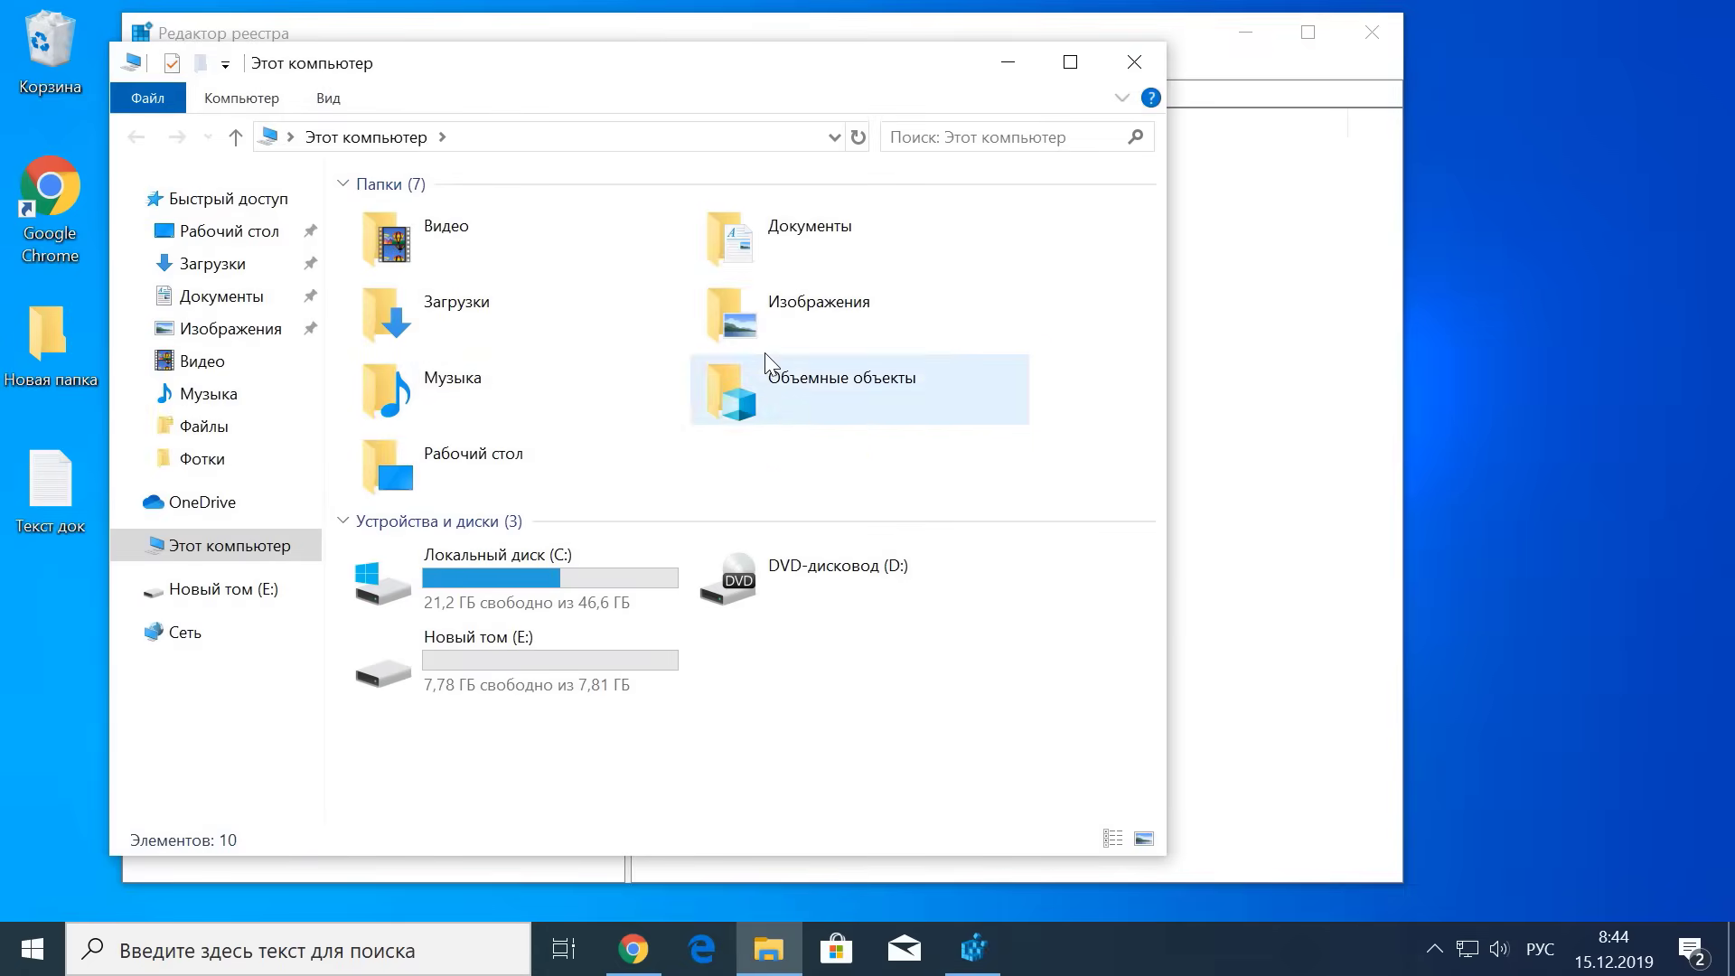
pyautogui.click(769, 240)
pyautogui.doubleClick(770, 238)
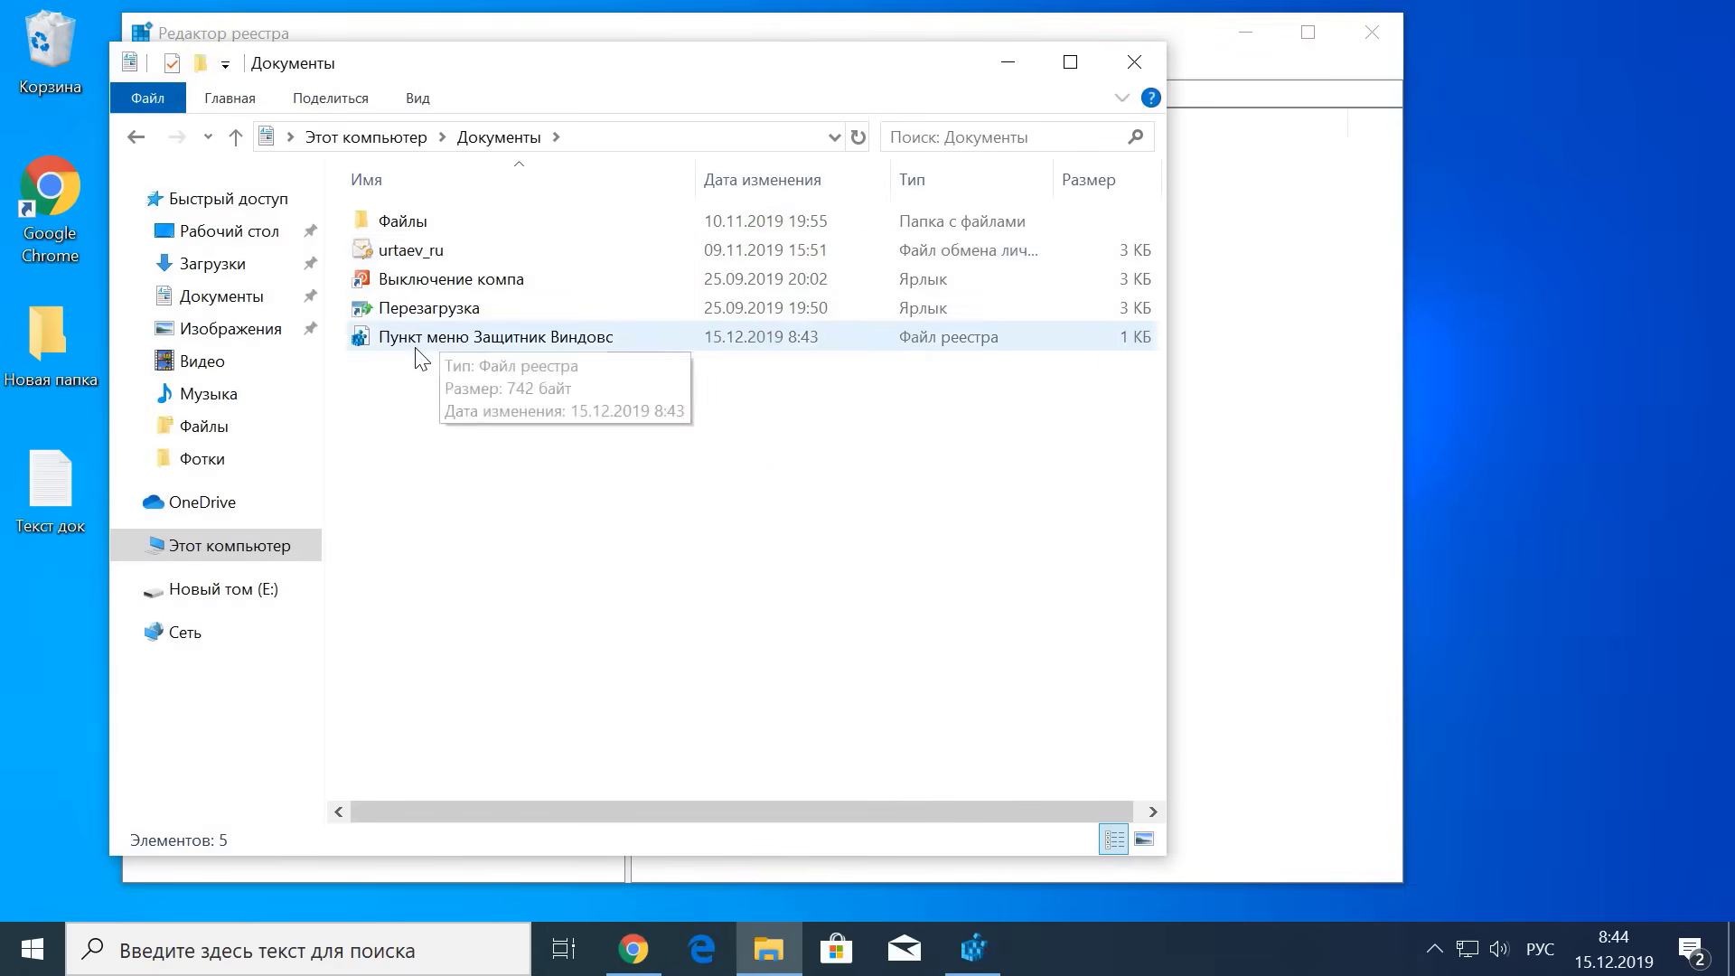
pyautogui.click(1008, 62)
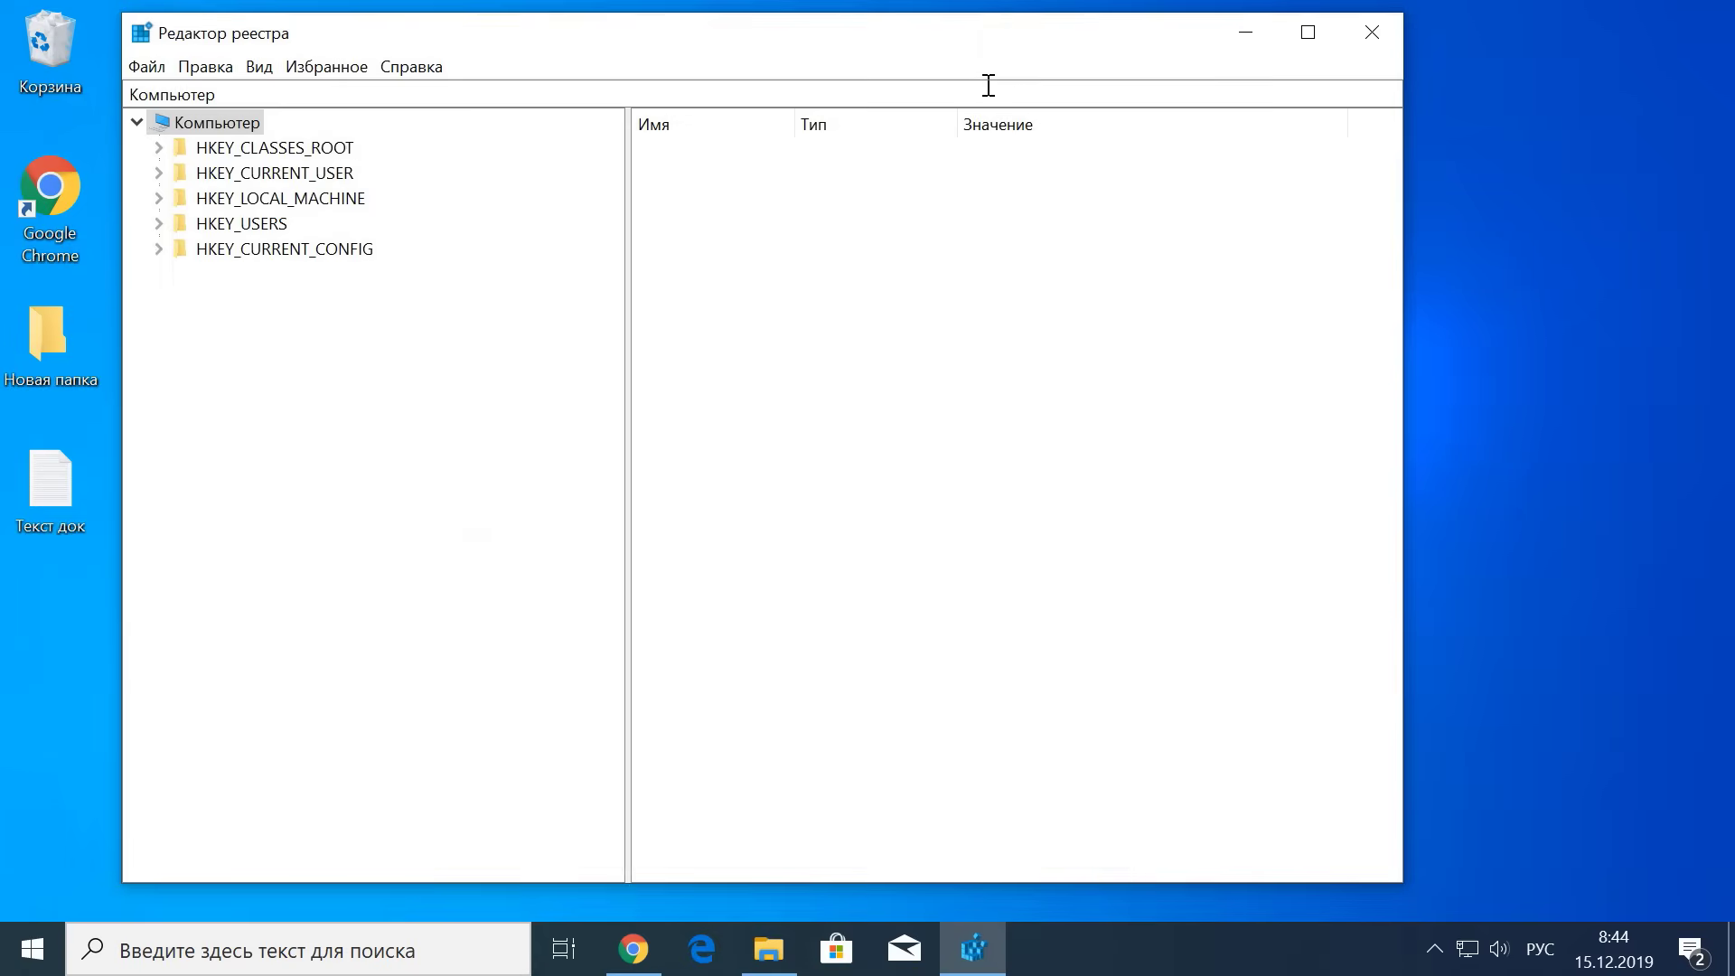
# Step: Import the registry file Пункт меню Защитник Виндовс from the Документы folder and check the context menu of Текст док
pyautogui.click(152, 68)
pyautogui.click(175, 98)
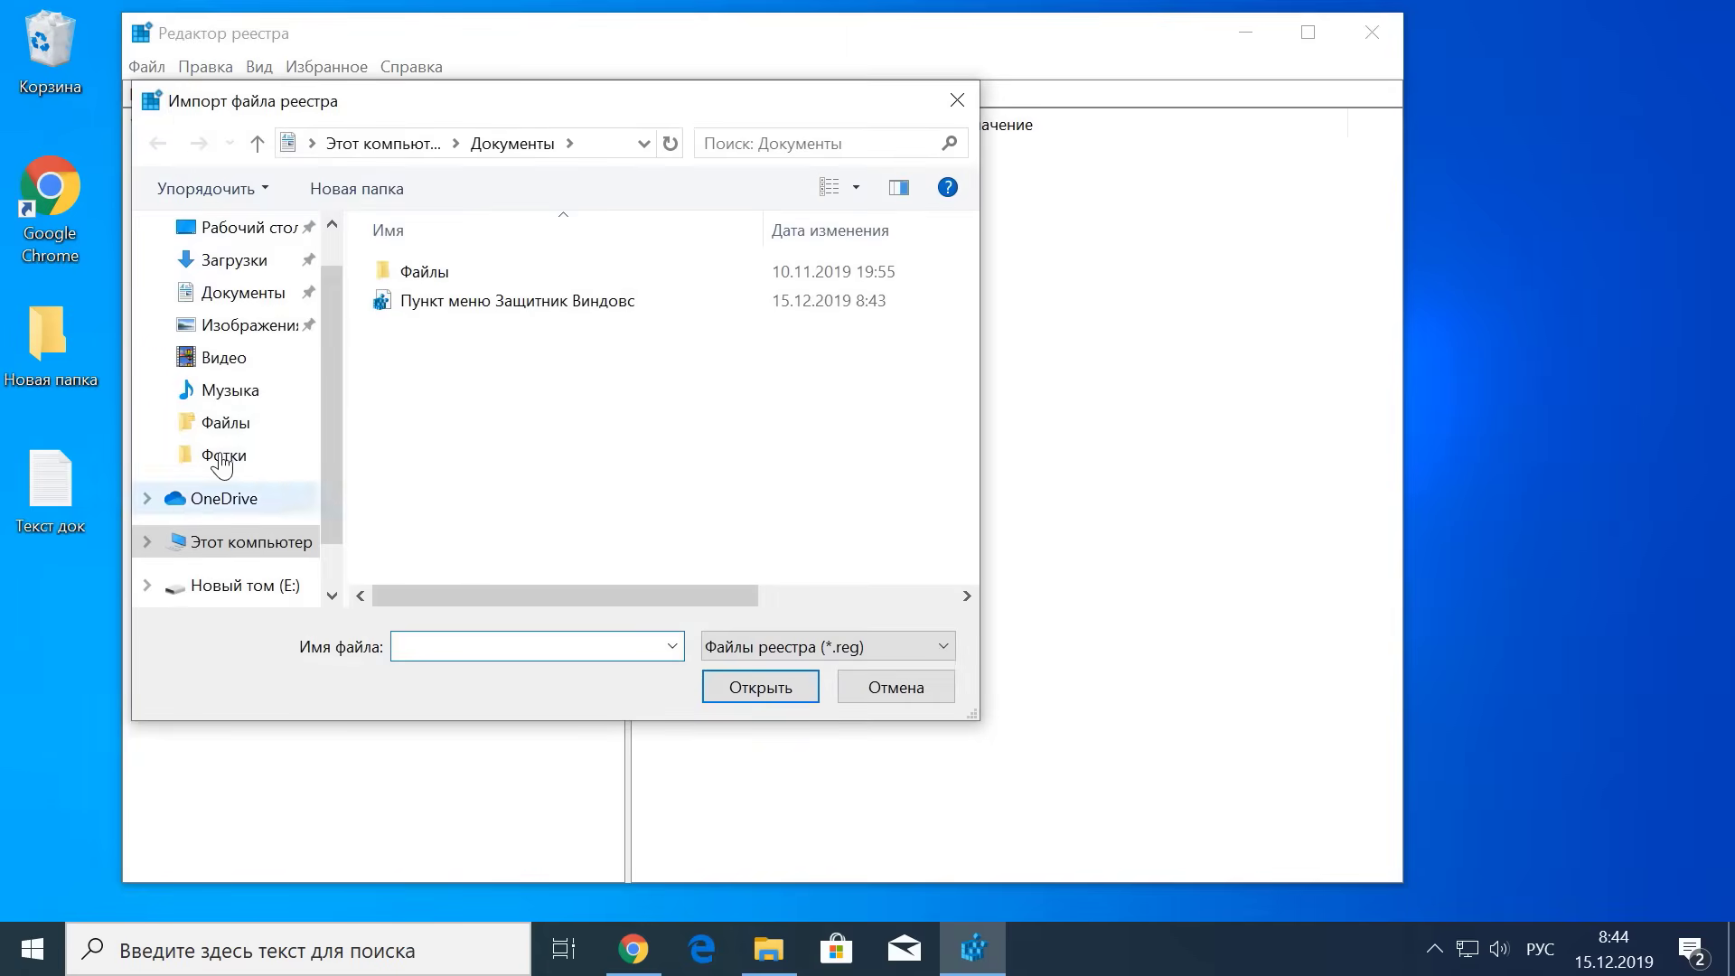
pyautogui.click(233, 302)
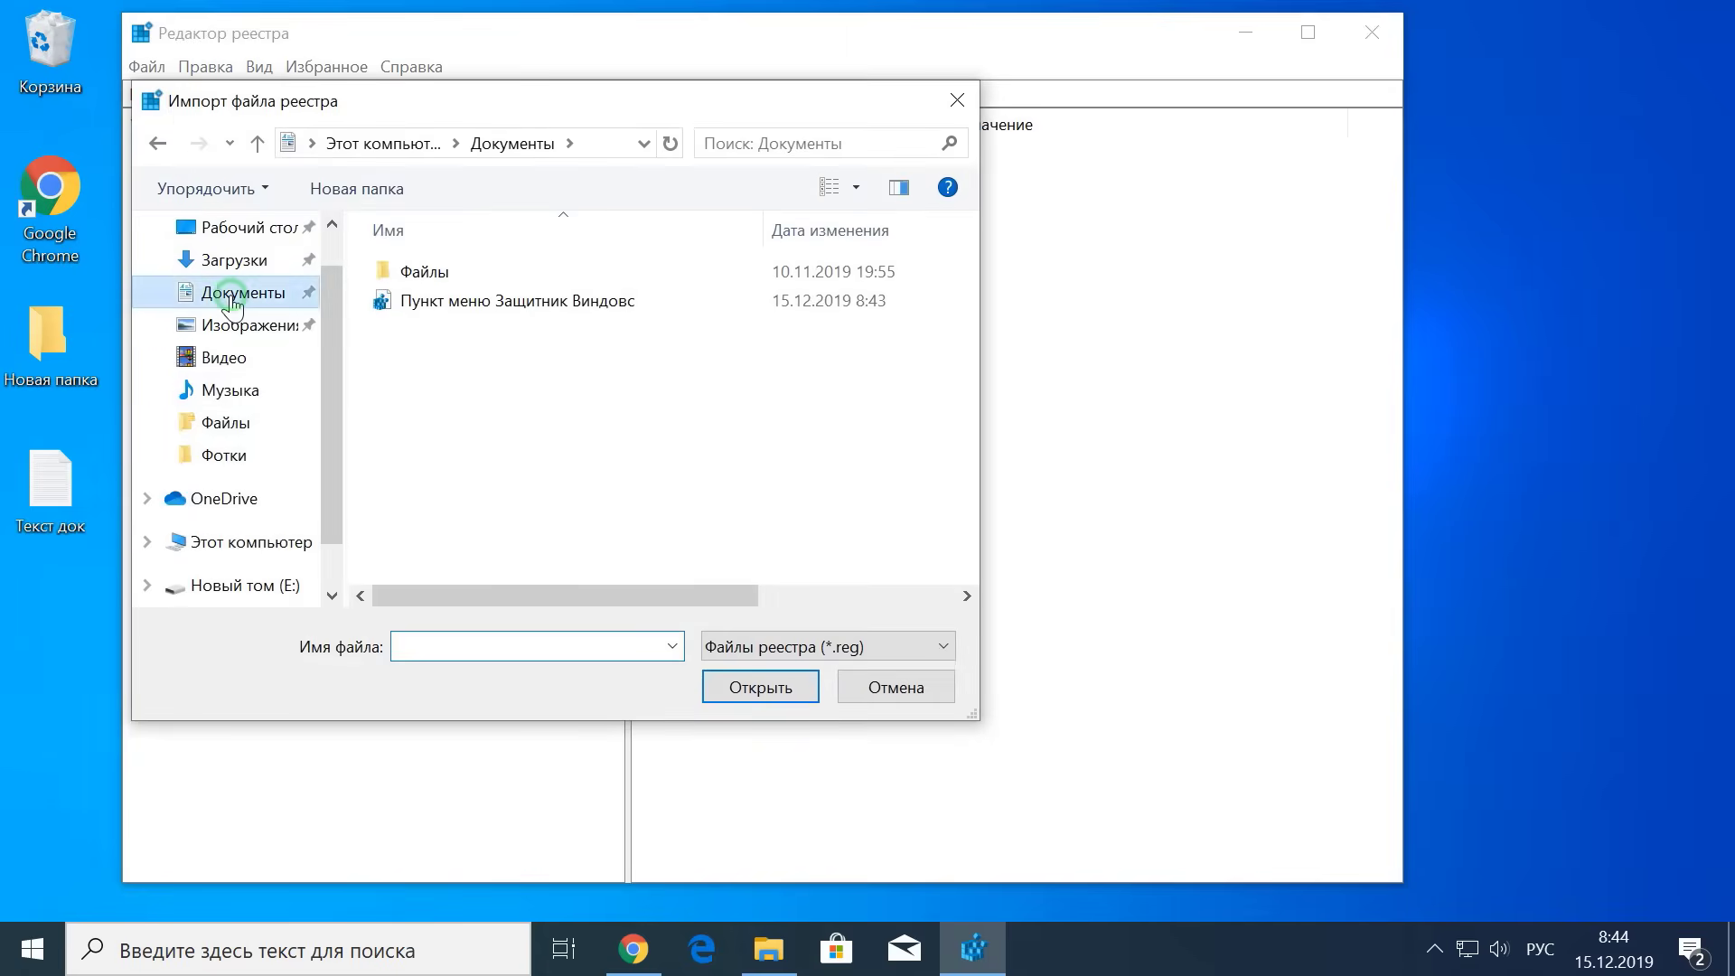
pyautogui.click(484, 309)
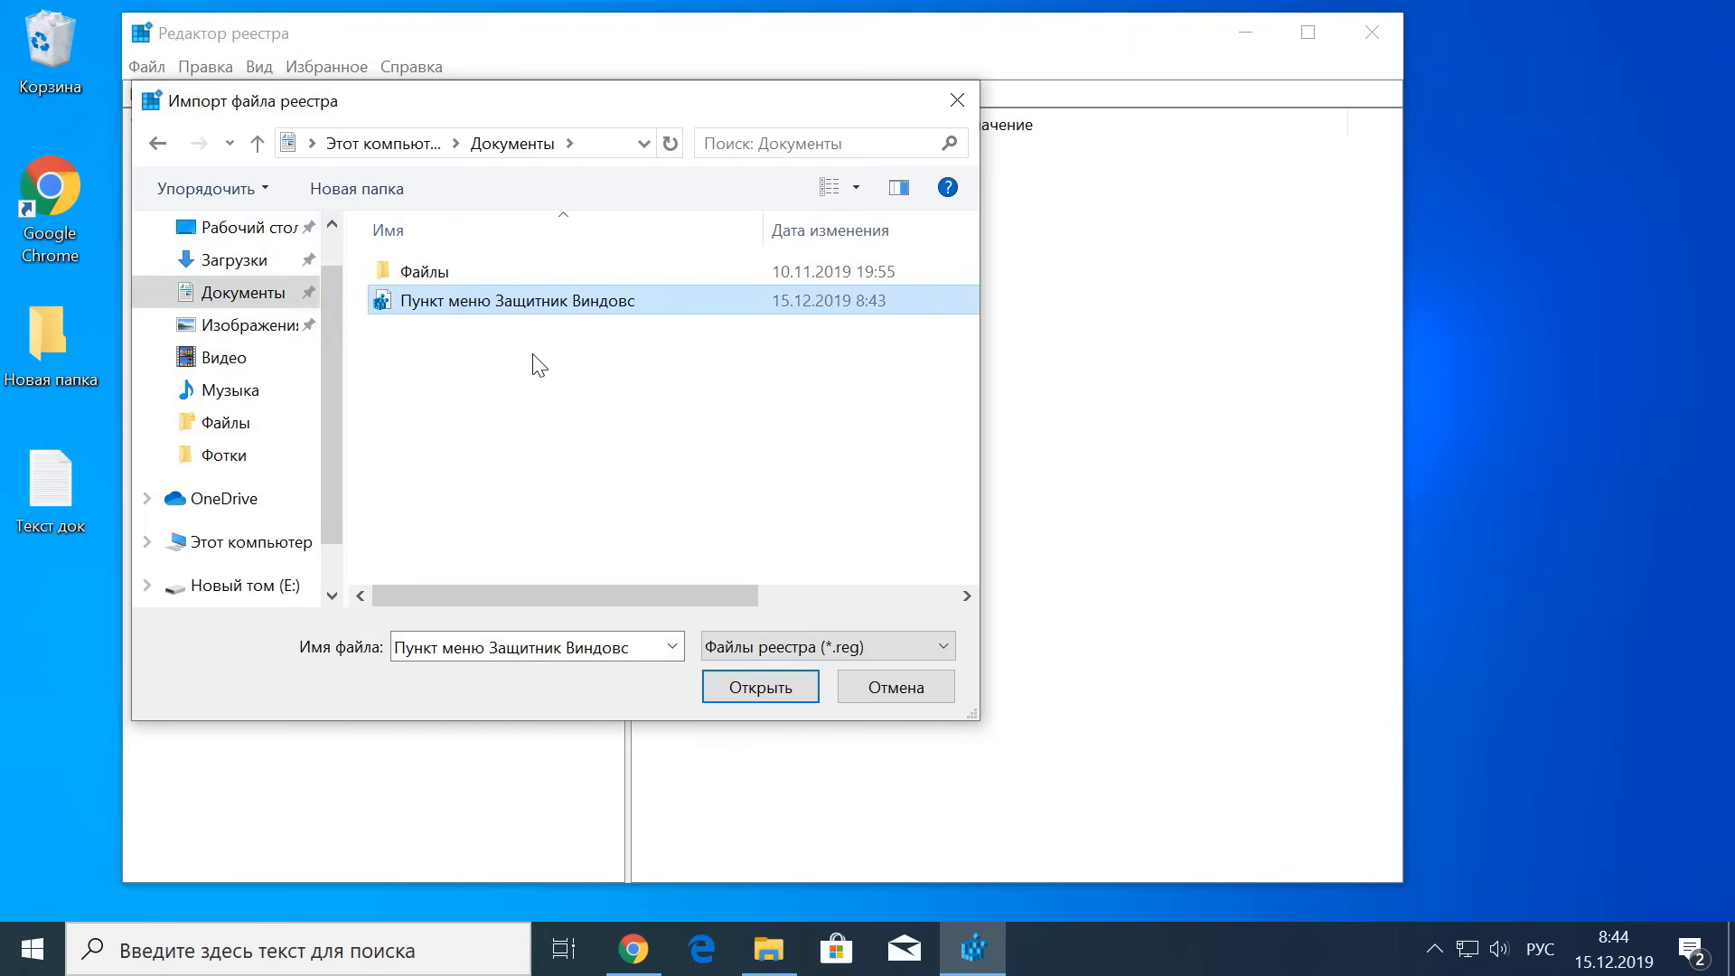
pyautogui.click(762, 688)
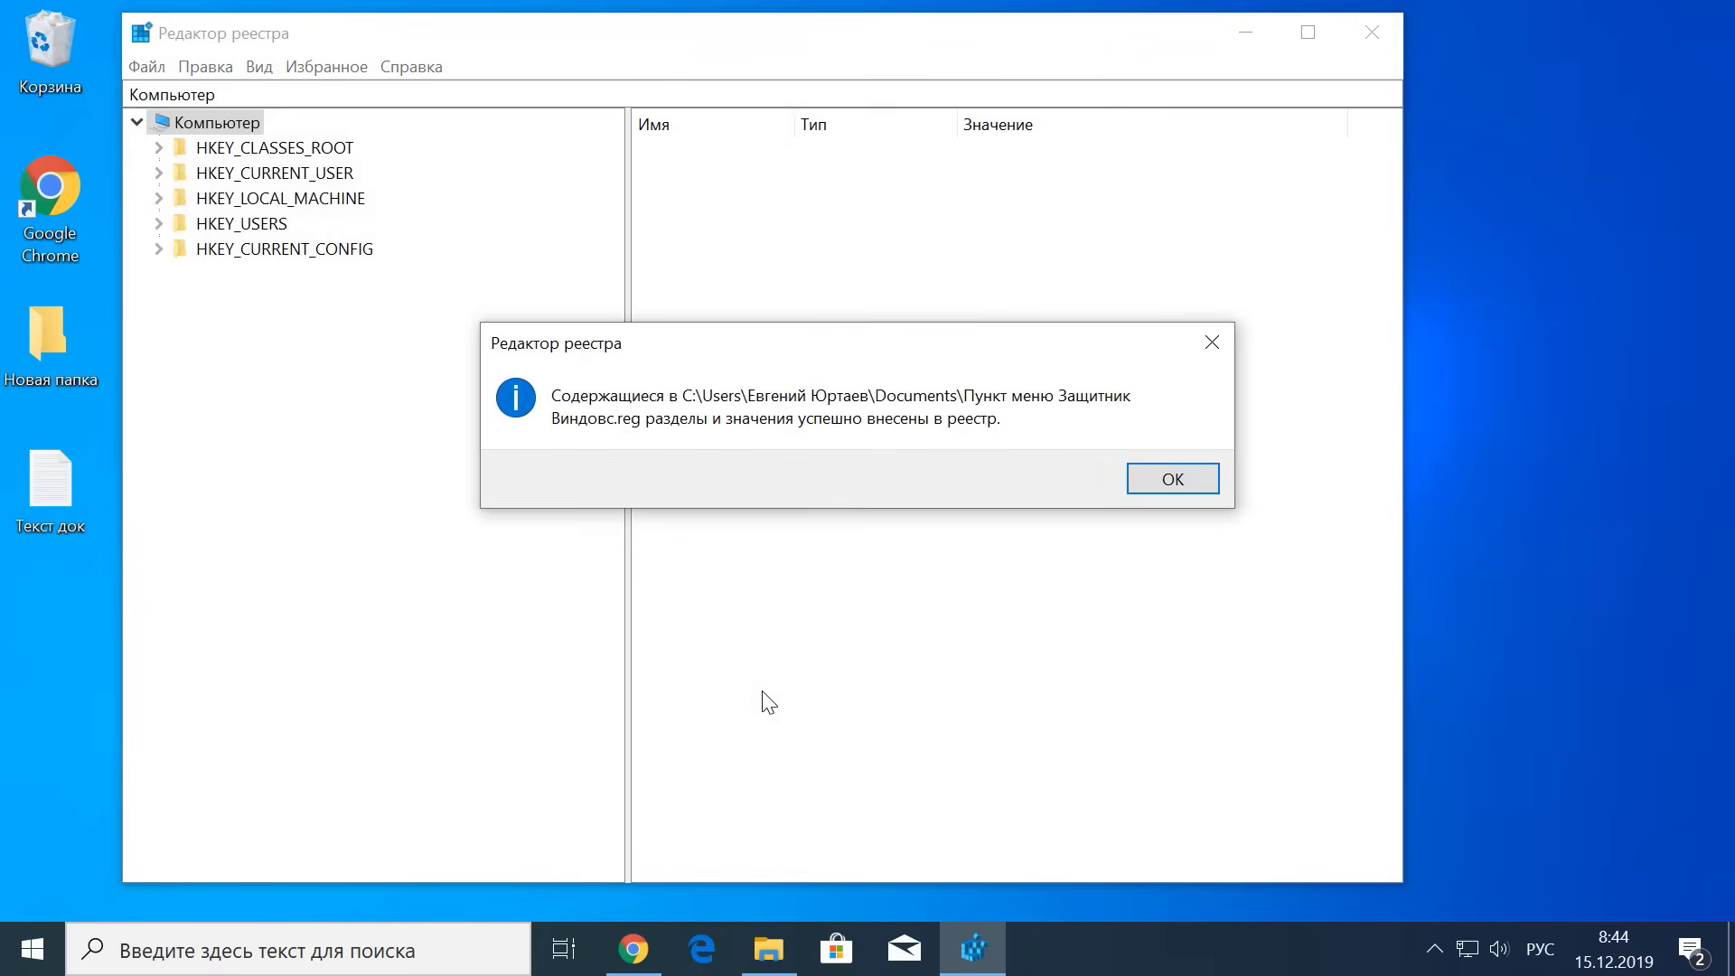
pyautogui.click(1171, 480)
pyautogui.rightClick(47, 492)
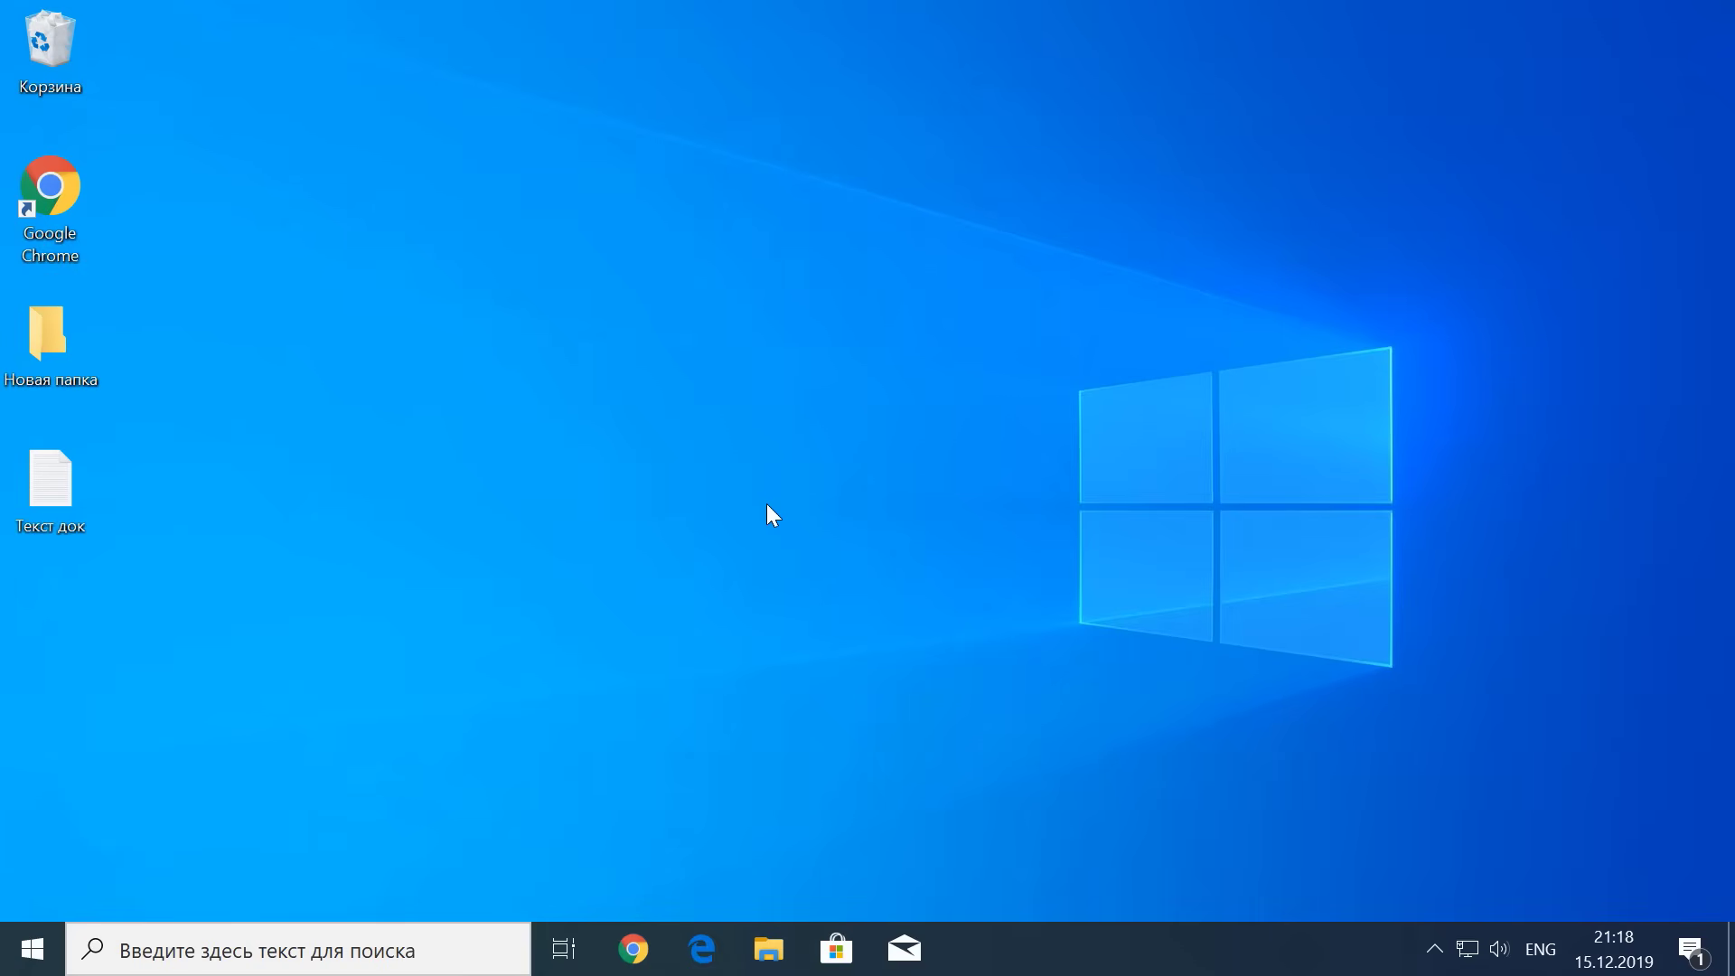
# Step: End the Проводник process from the detailed view of Task Manager and close Task Manager
pyautogui.rightClick(33, 948)
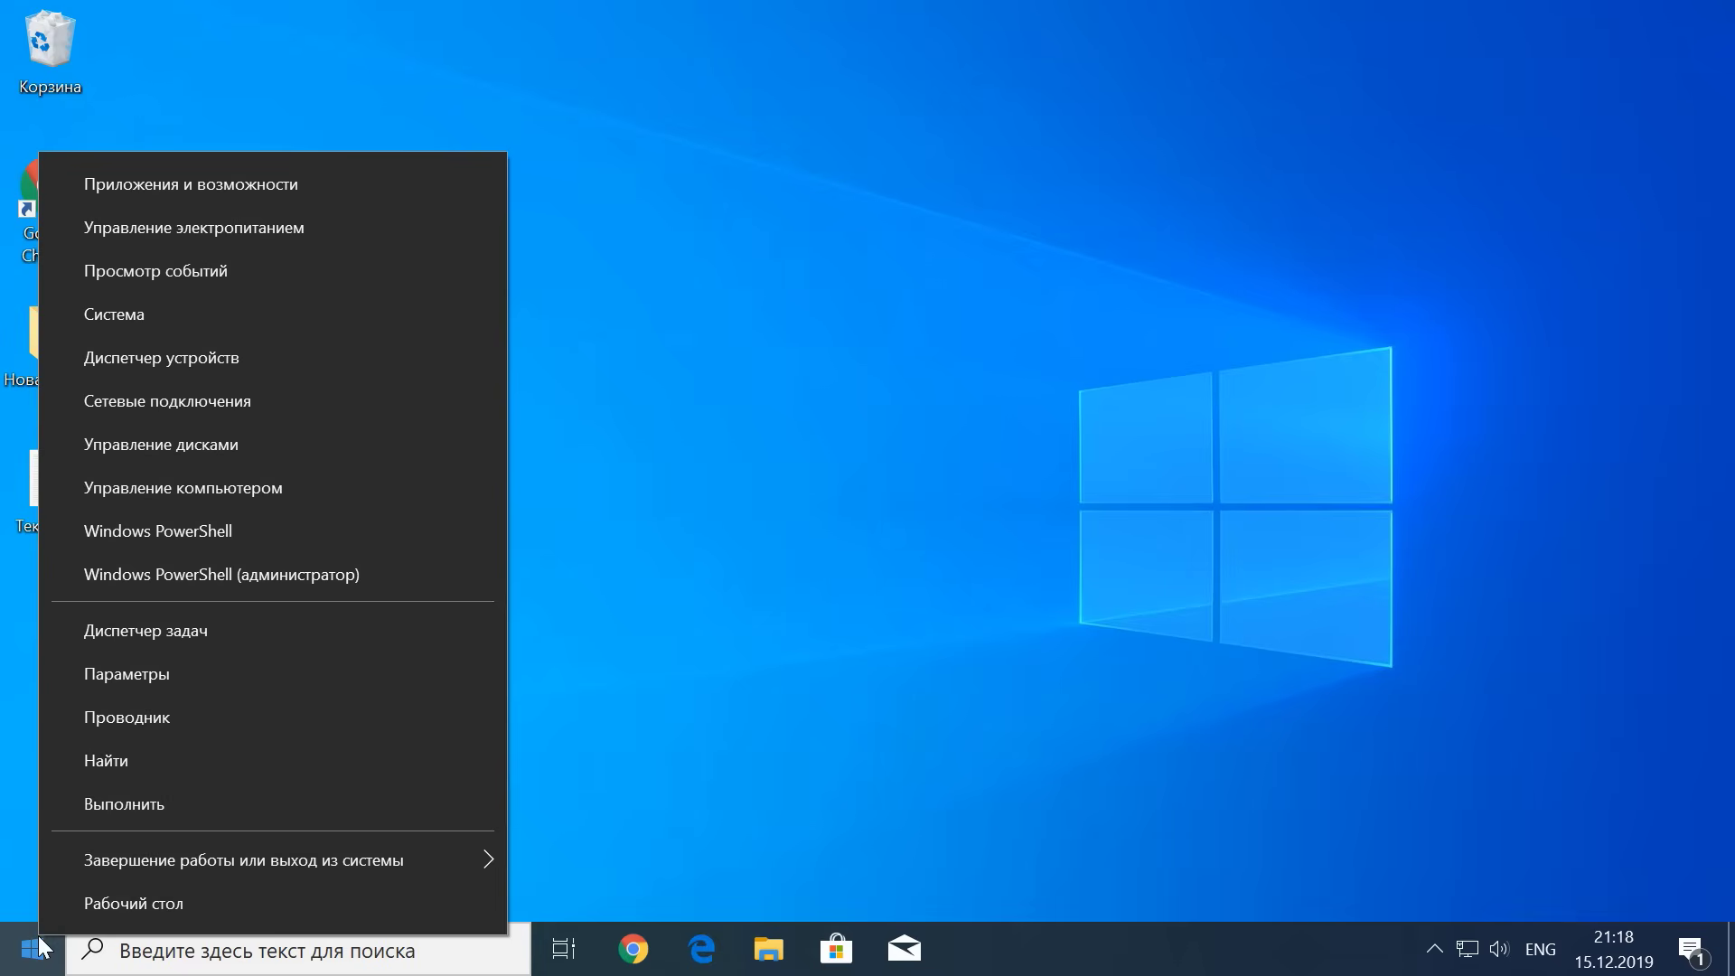
pyautogui.click(167, 633)
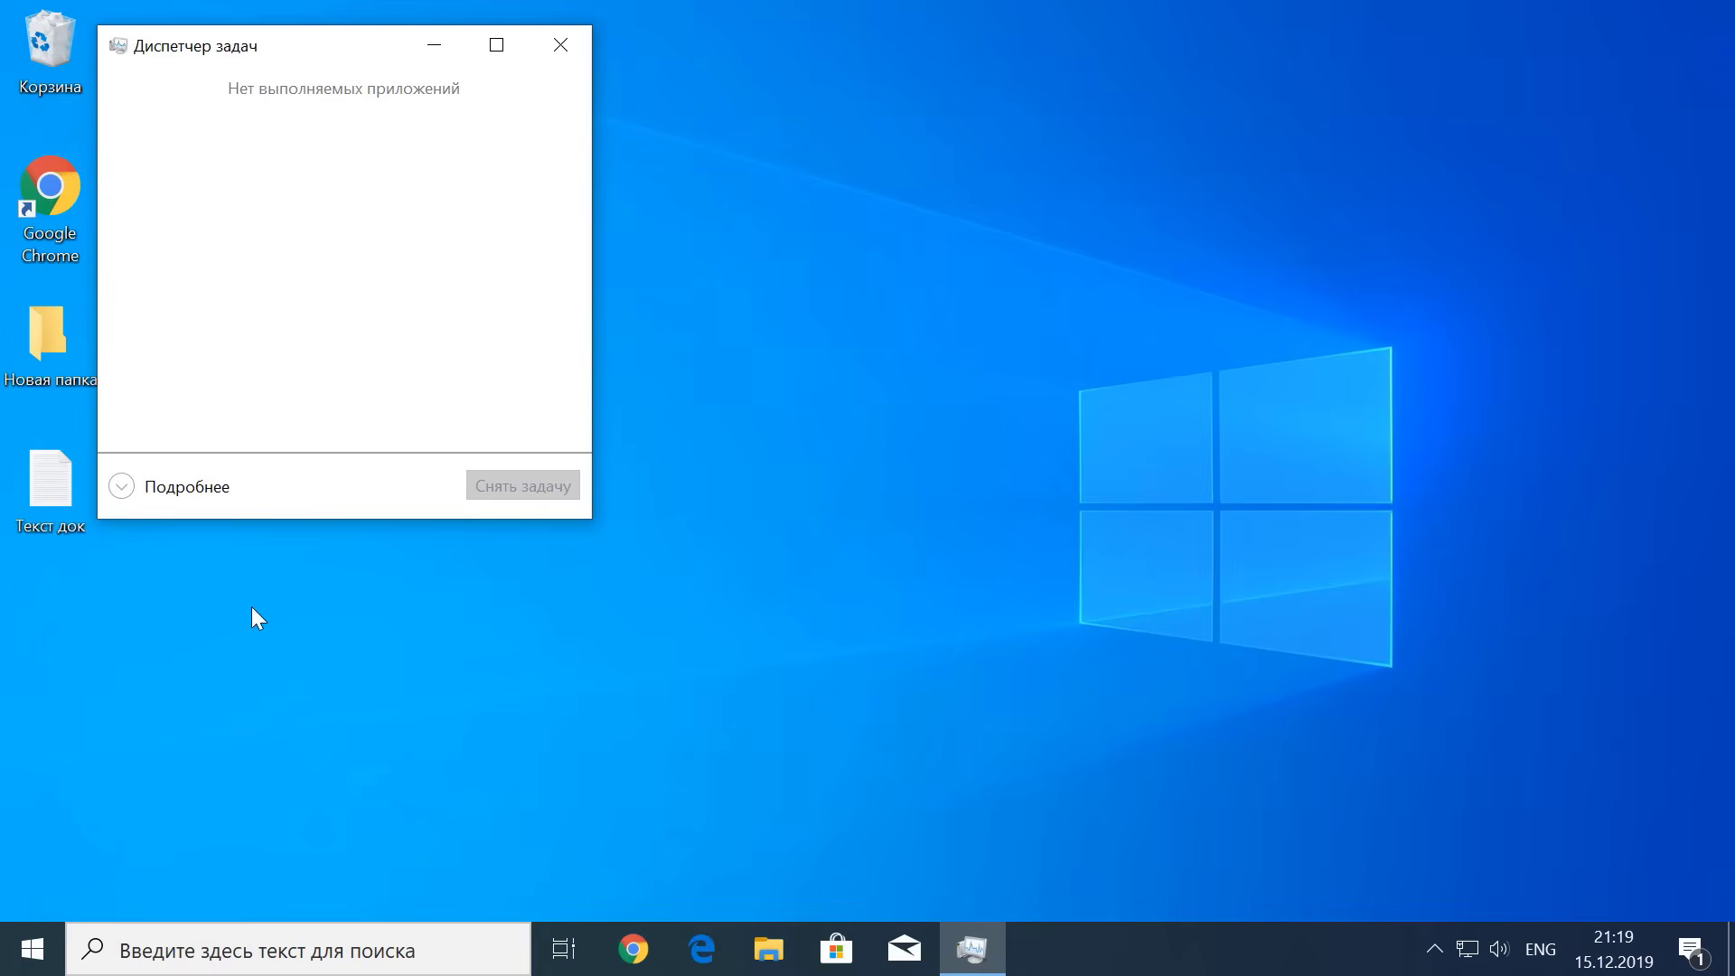
pyautogui.click(127, 487)
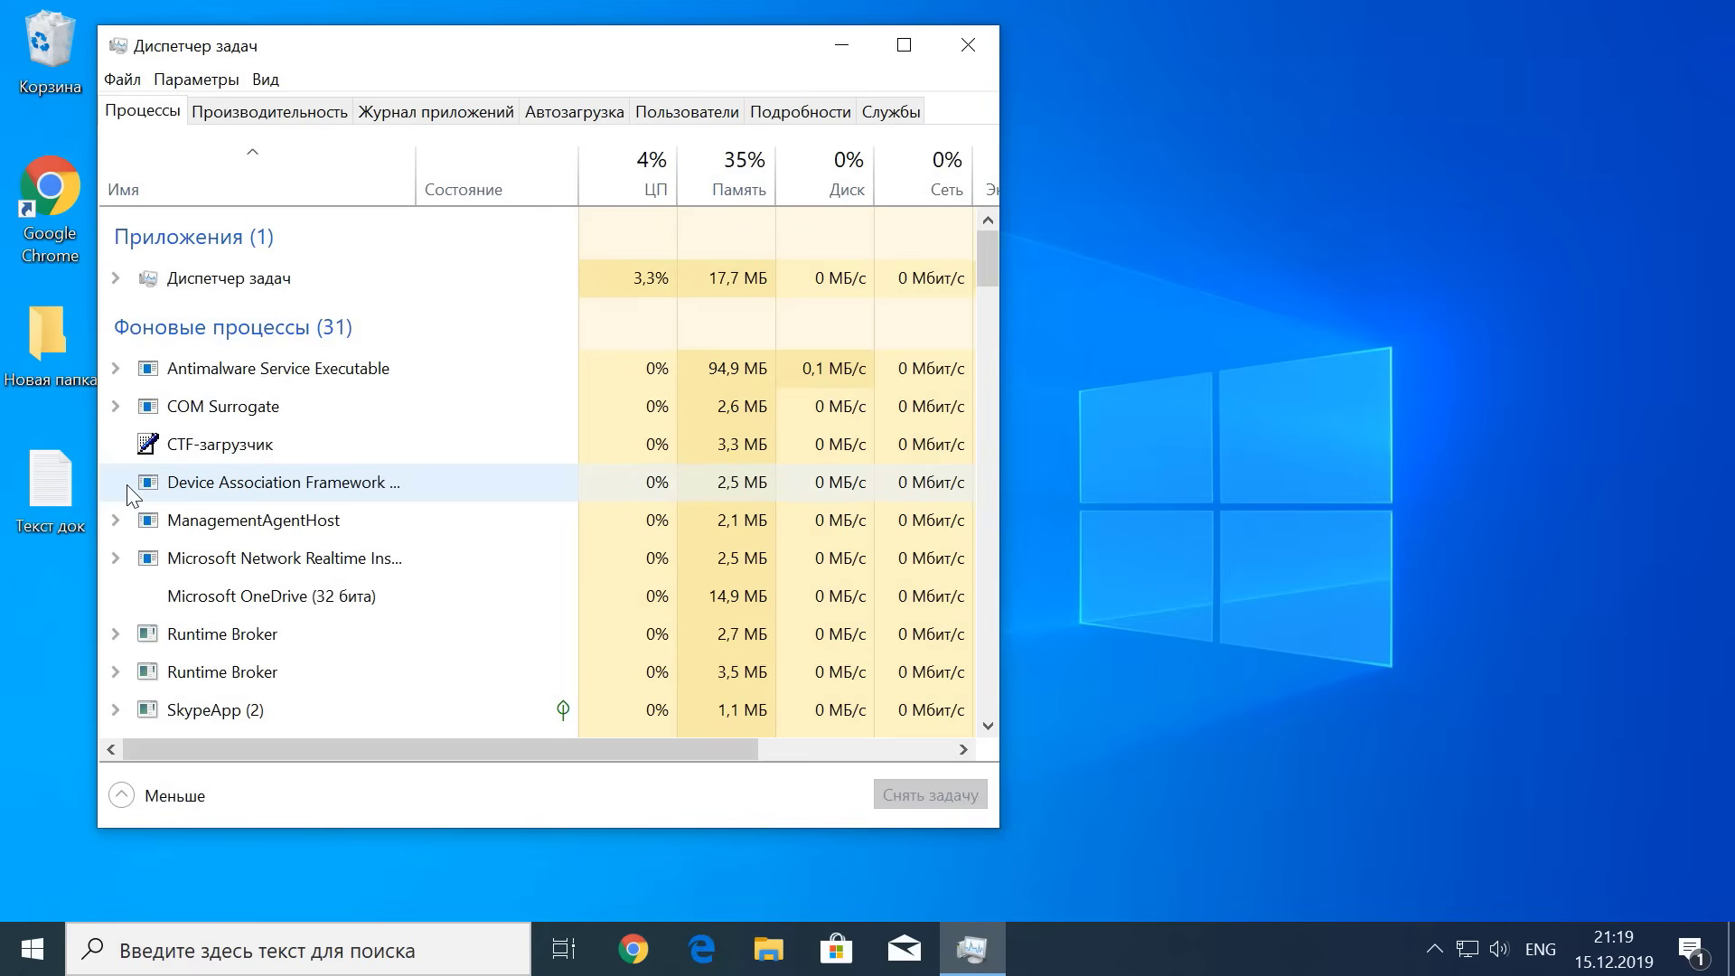
pyautogui.scroll(-8, 263, 443)
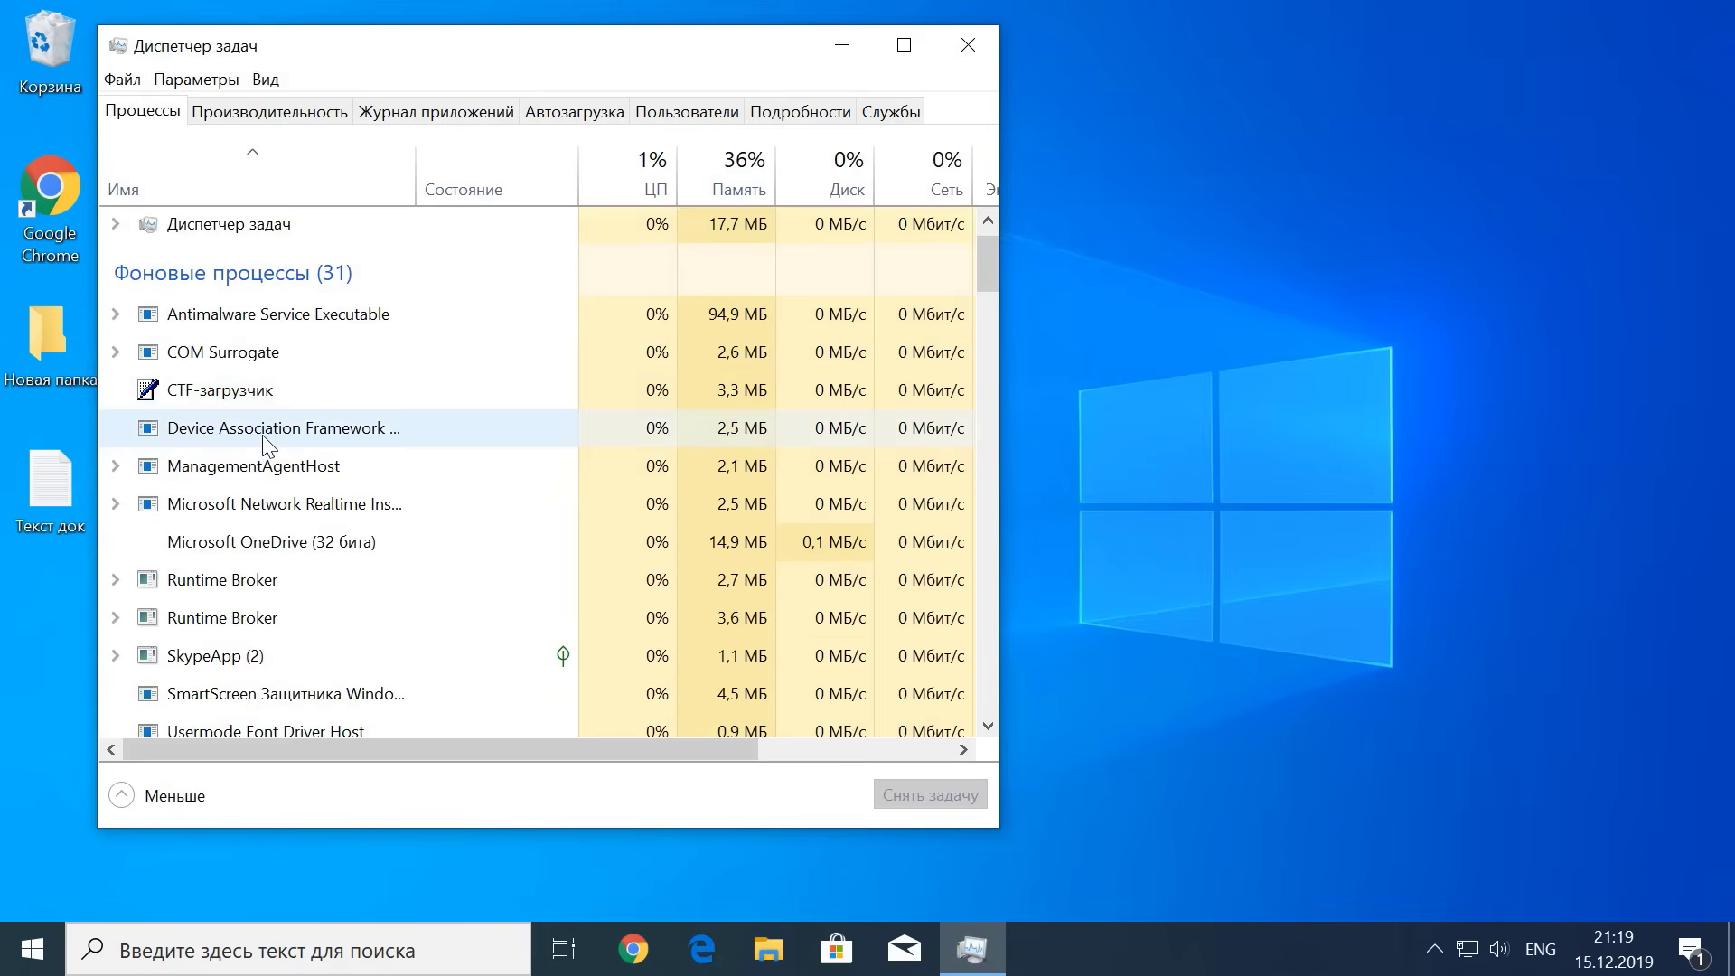
pyautogui.scroll(-5, 263, 437)
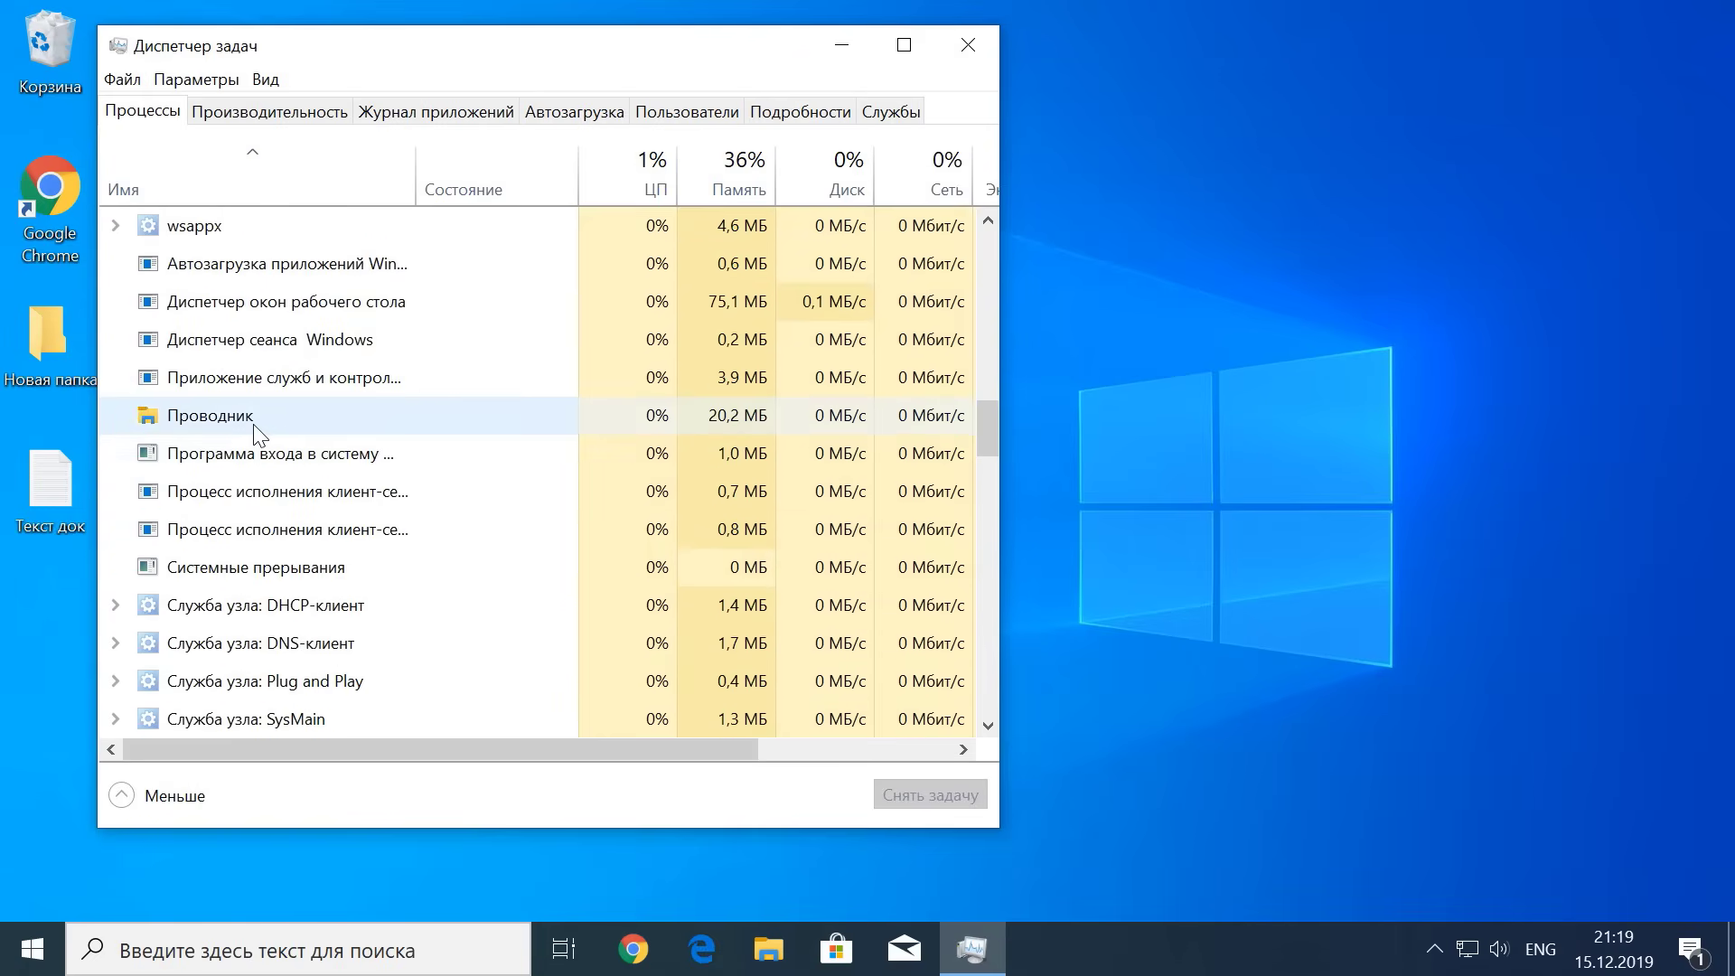
pyautogui.rightClick(338, 417)
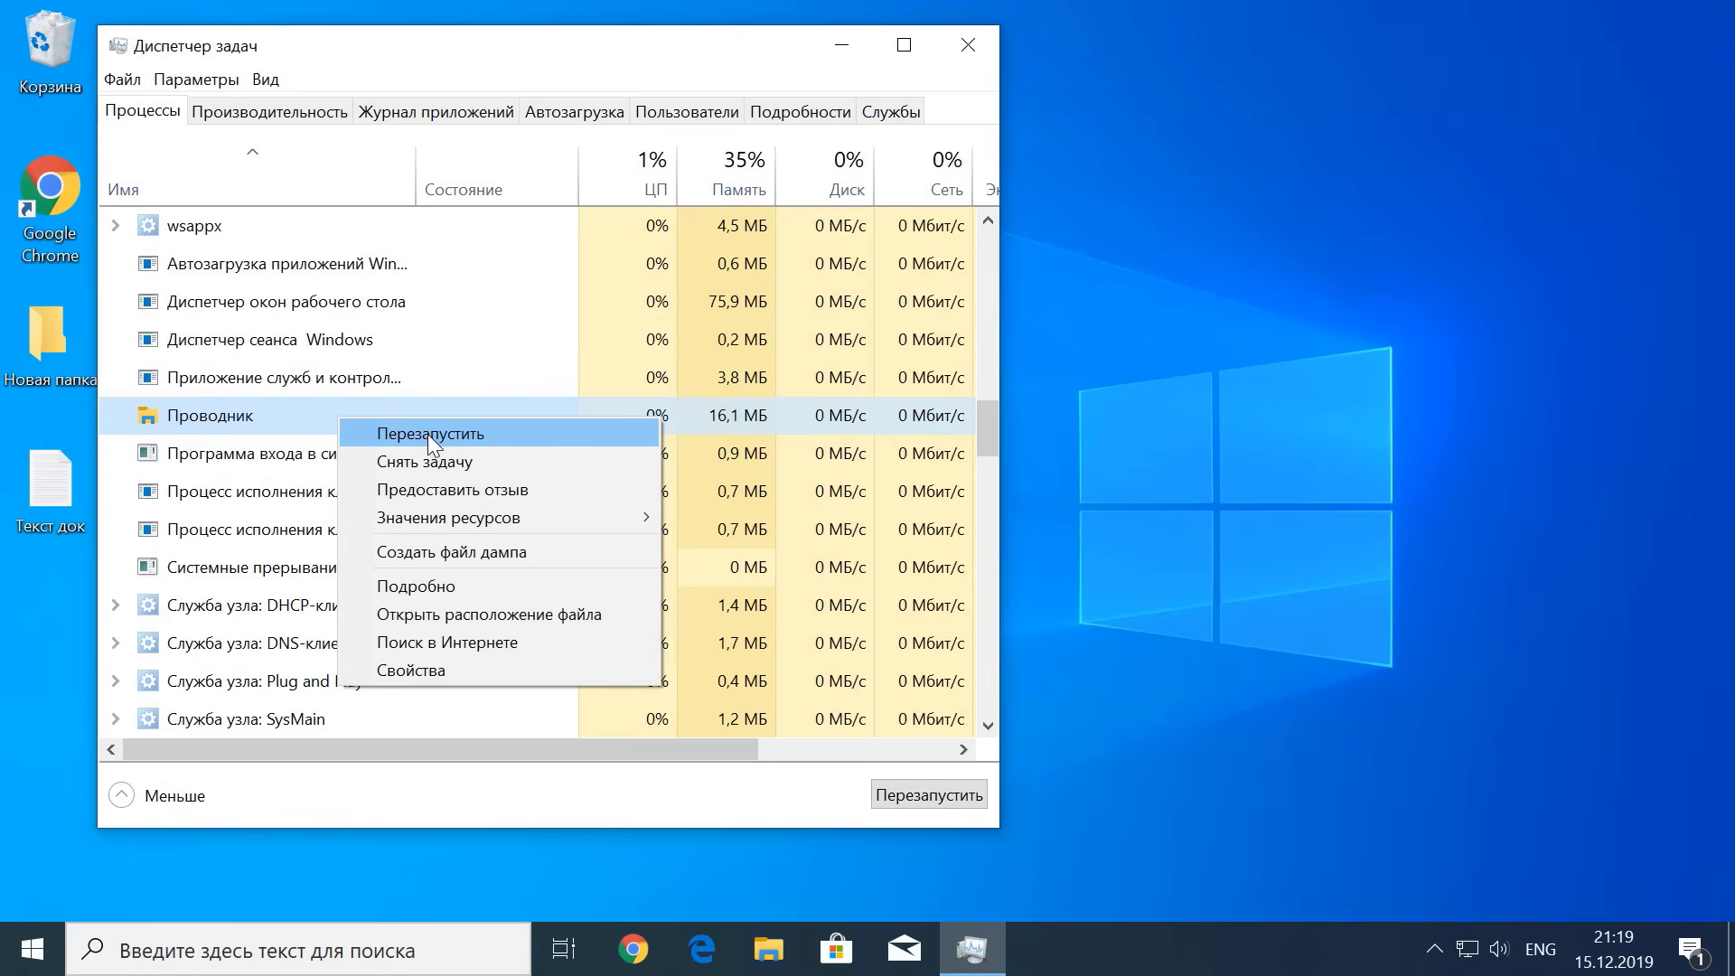
pyautogui.click(445, 462)
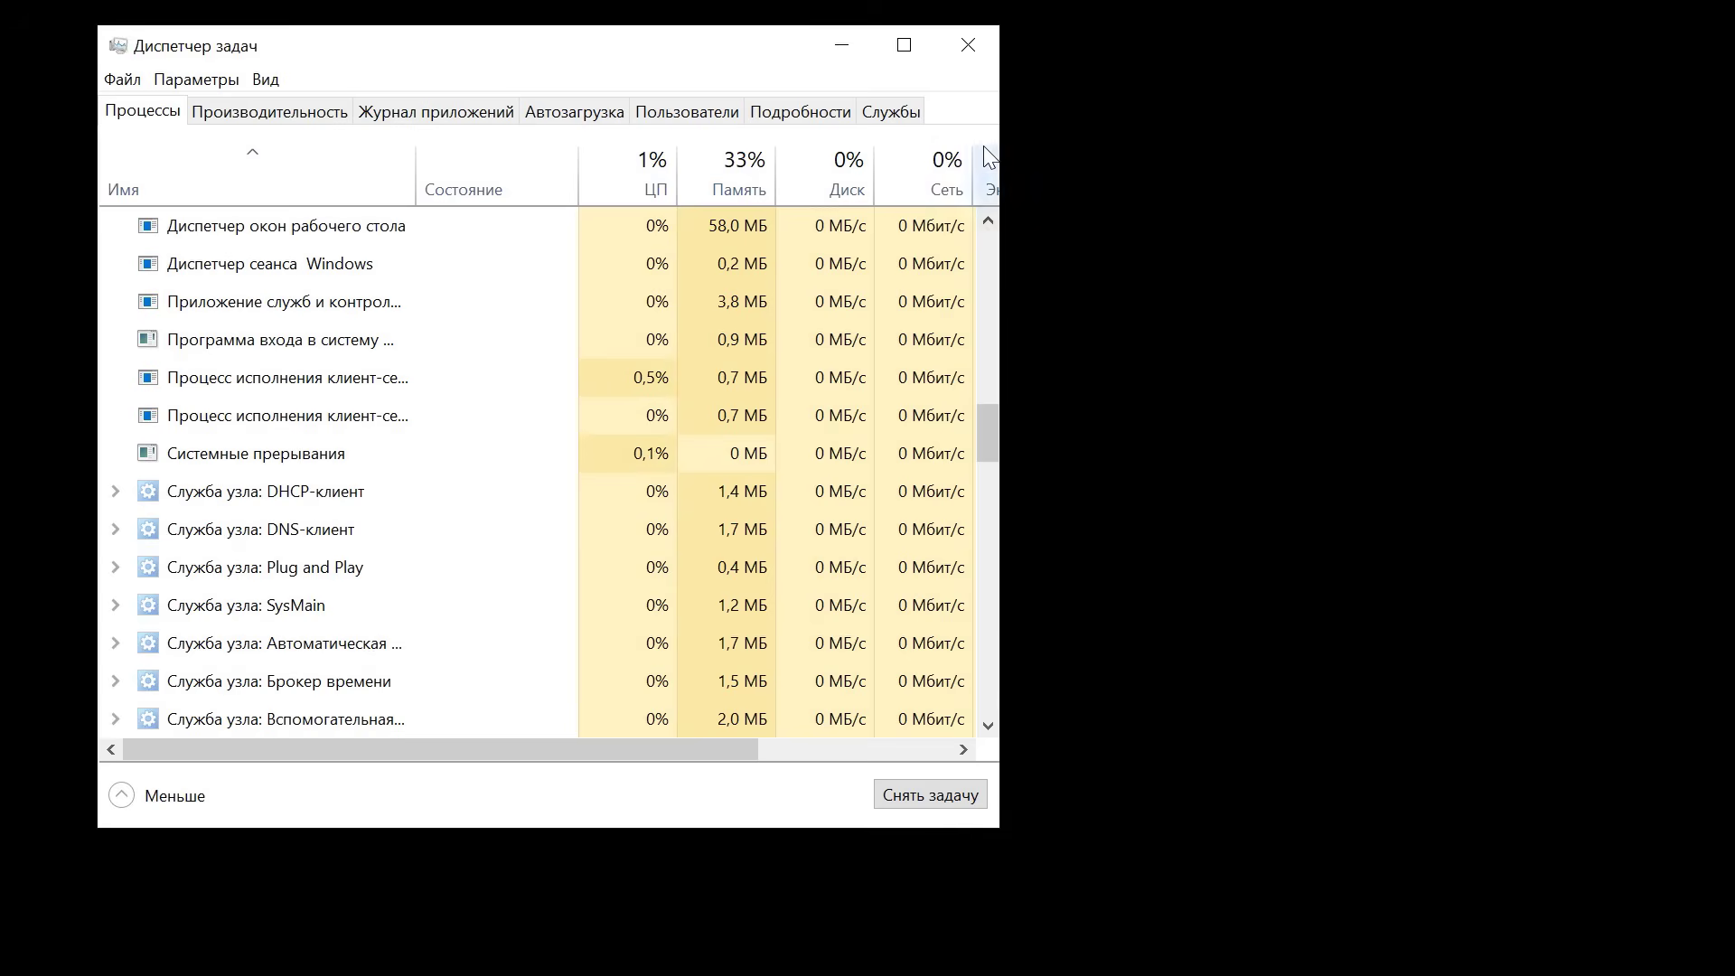
pyautogui.click(965, 45)
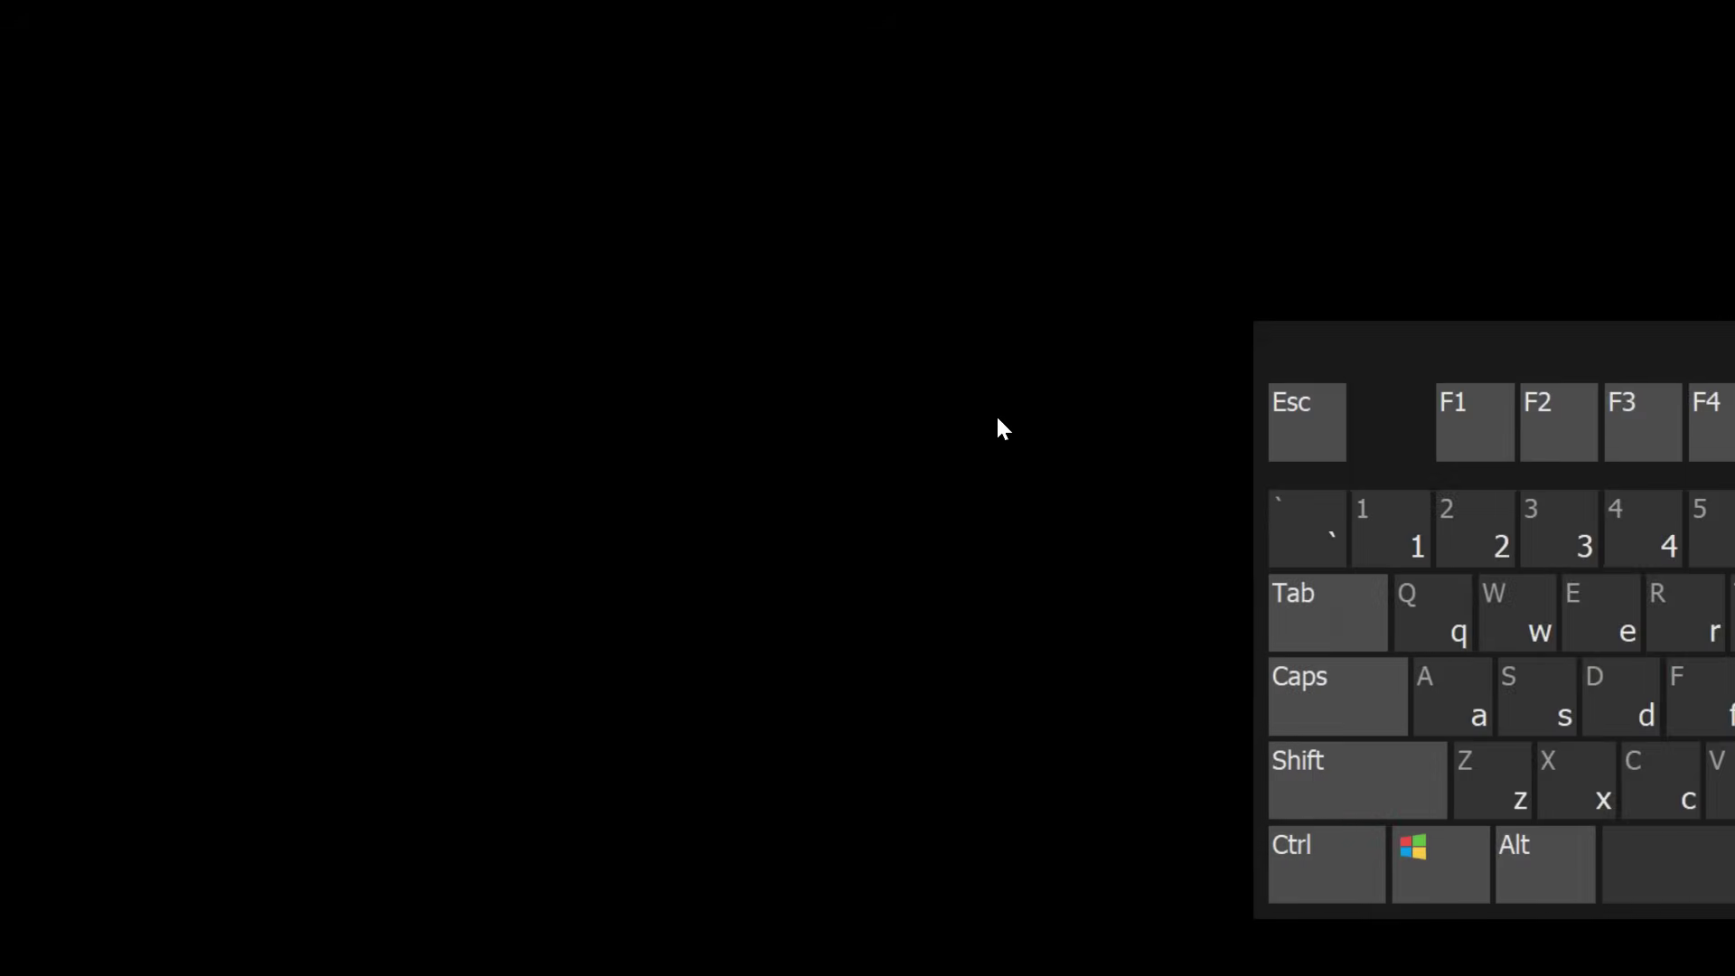
# Step: Start explorer.exe as a new task from a reopened Task Manager, without administrator rights, and close Task Manager
pyautogui.hotkey('ctrl', 'shift', 'Escape')
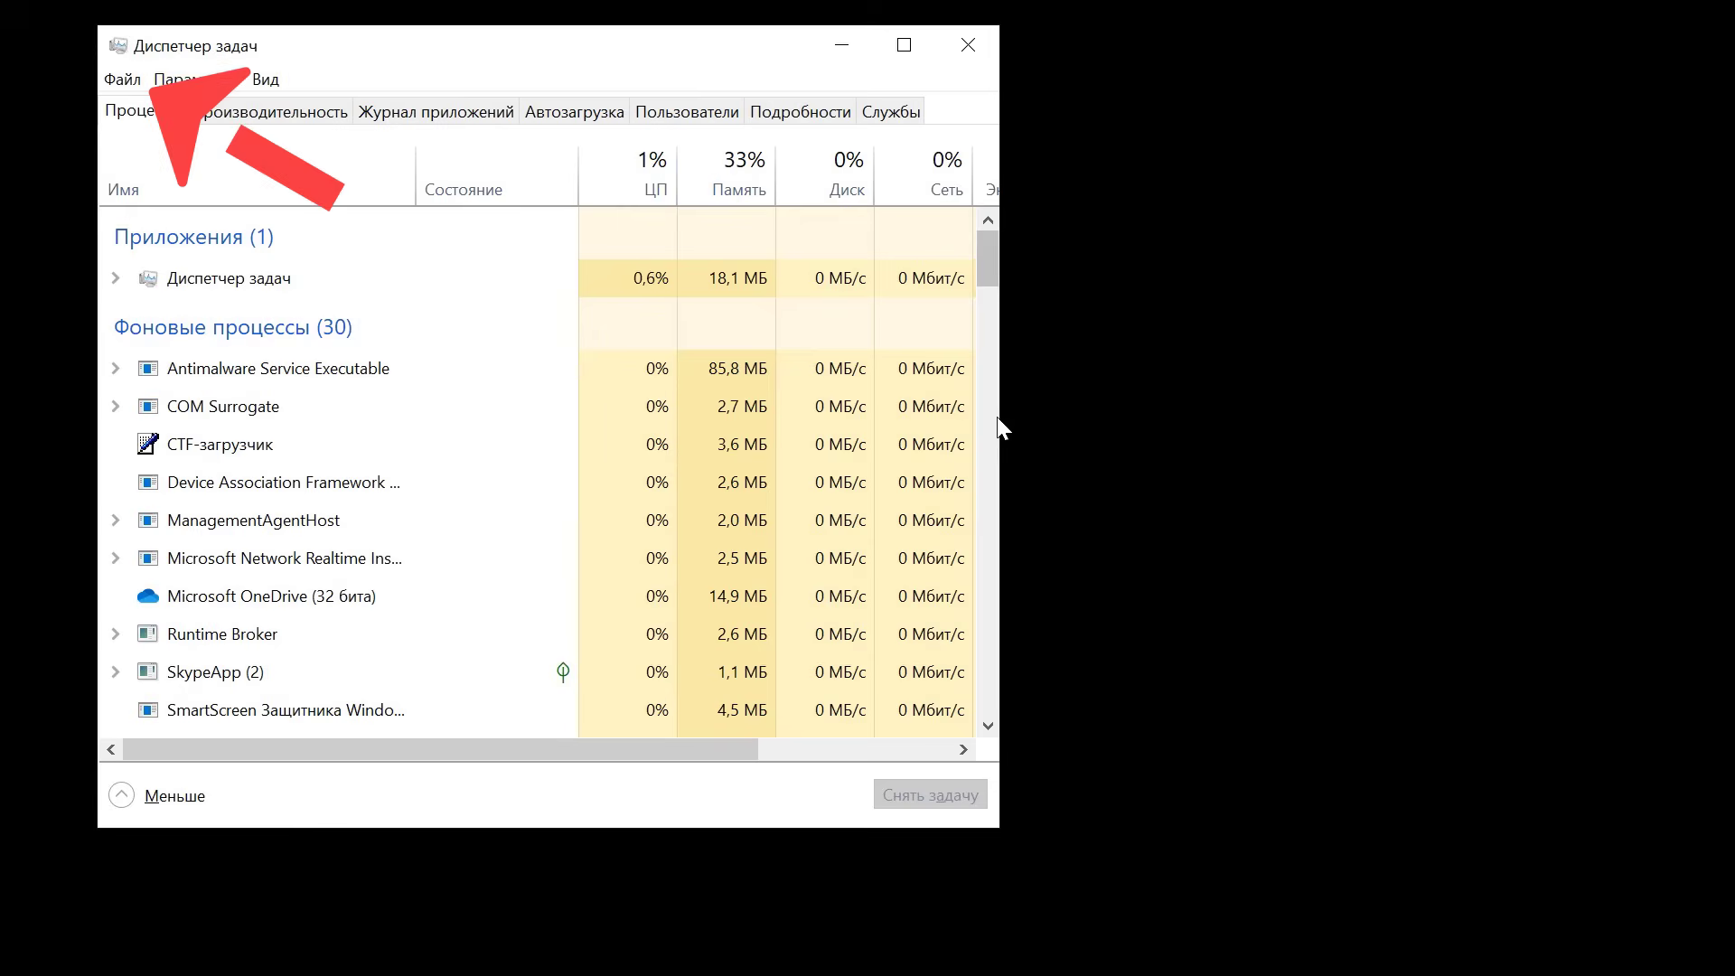
pyautogui.click(133, 80)
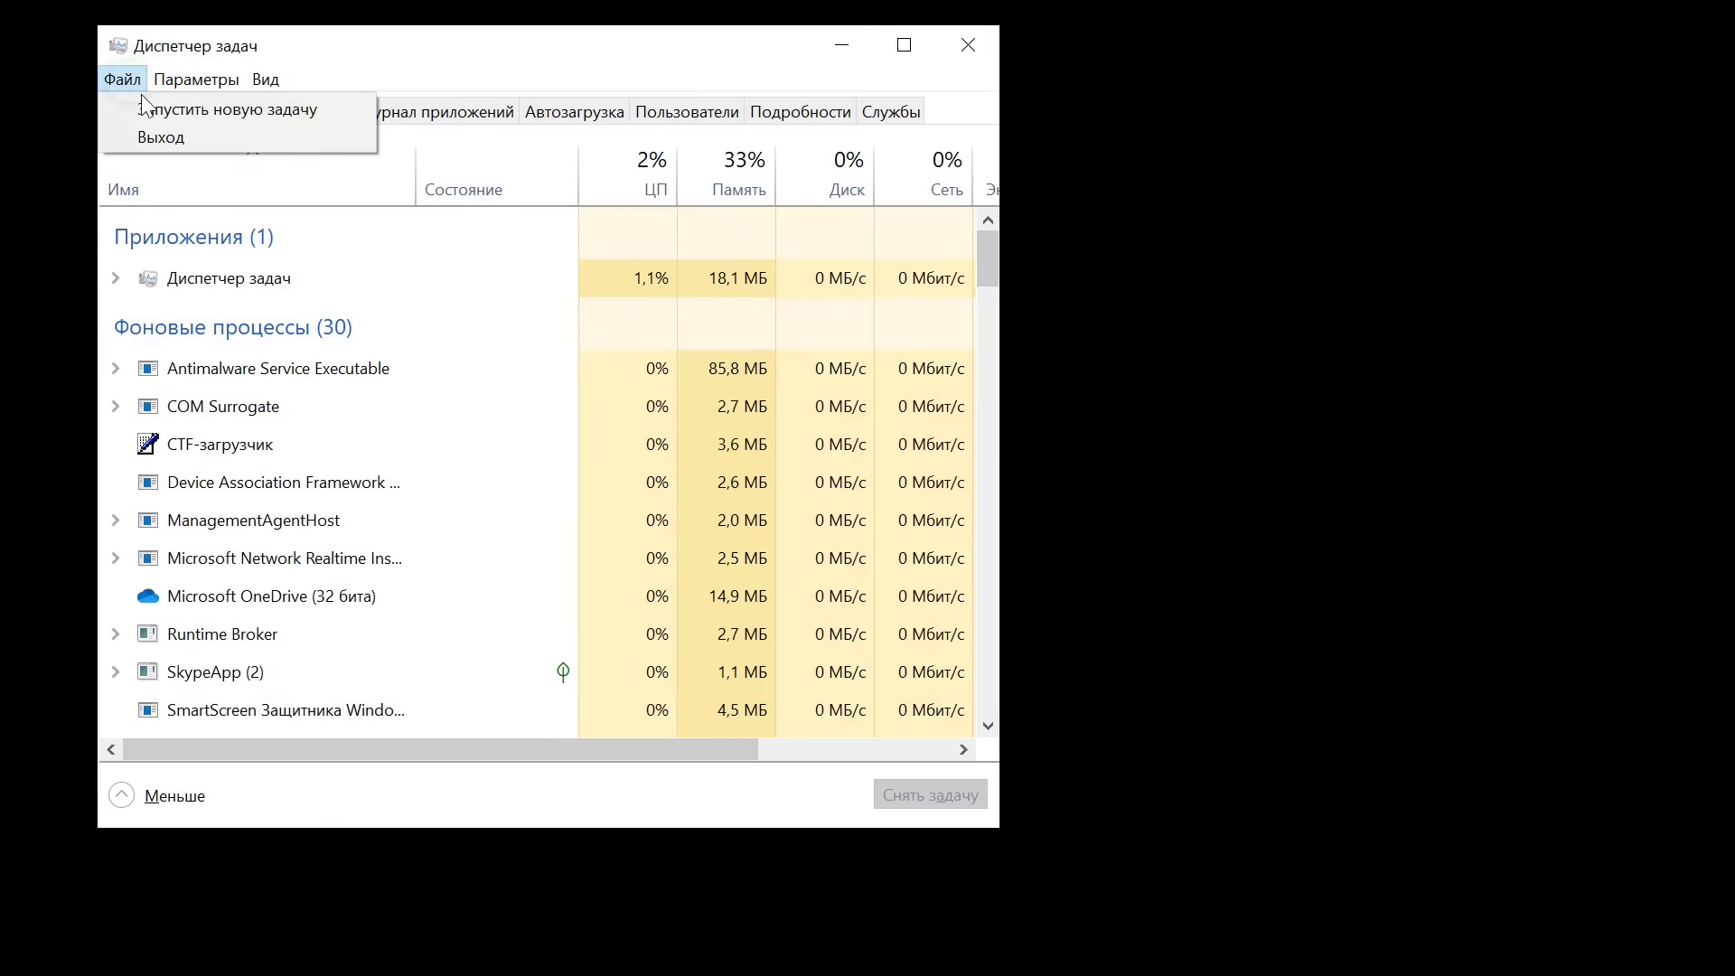
pyautogui.click(221, 108)
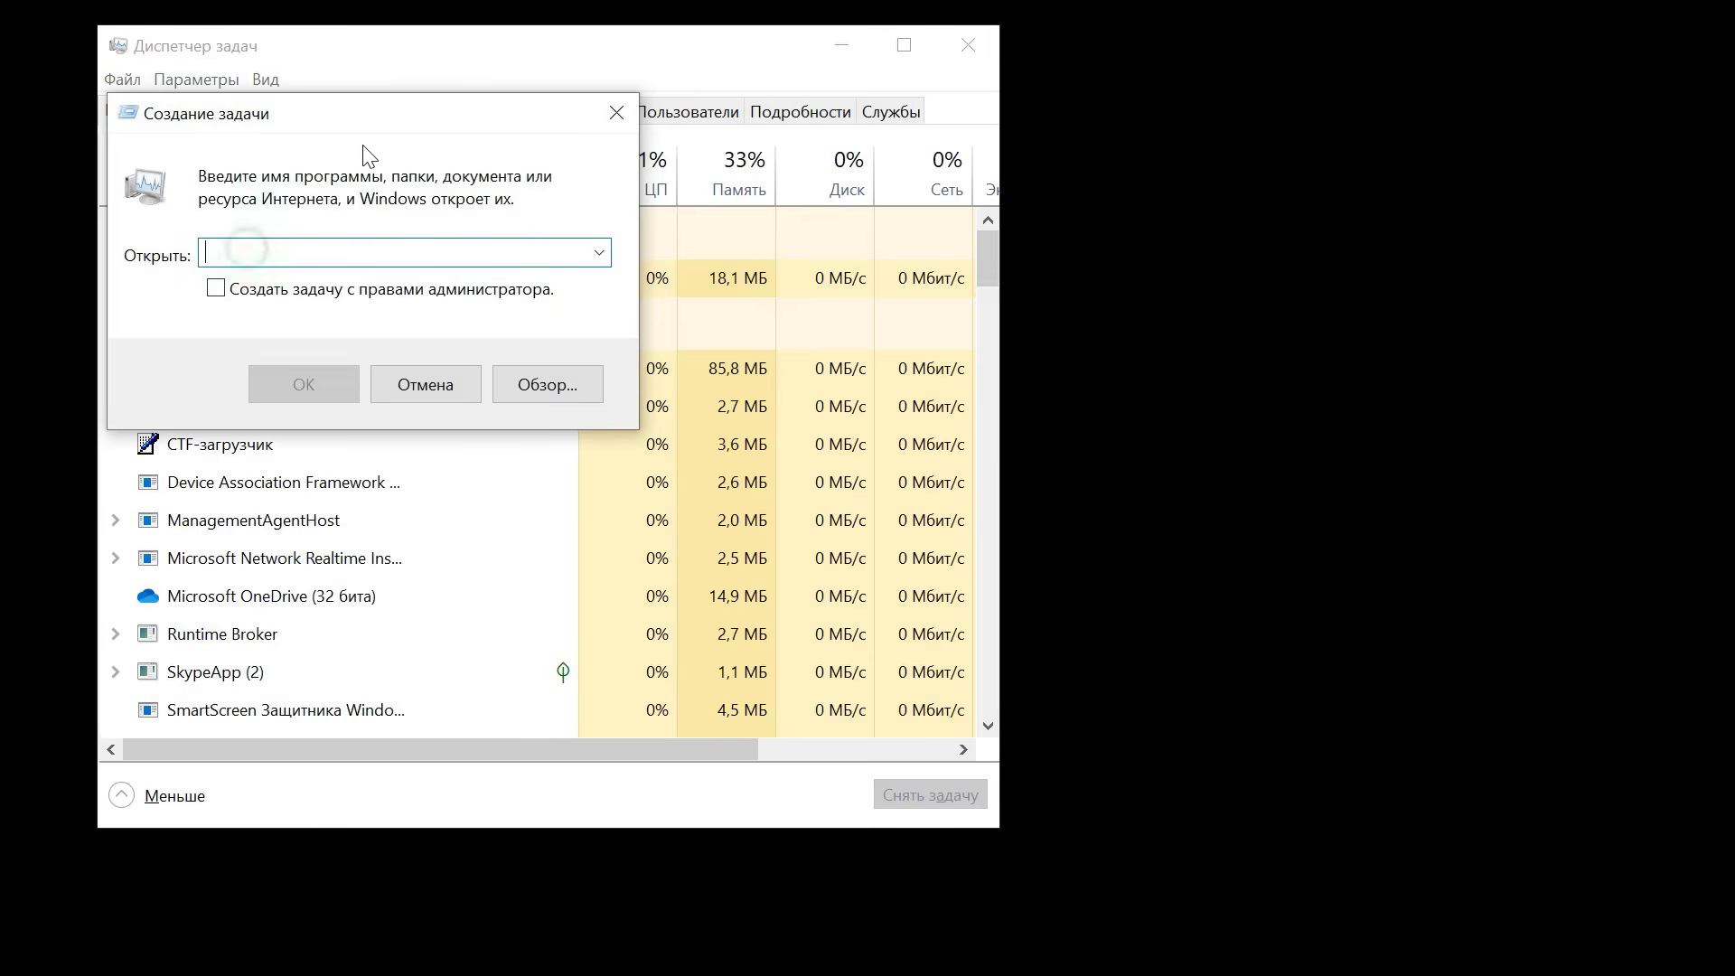
pyautogui.write('explorer.exe')
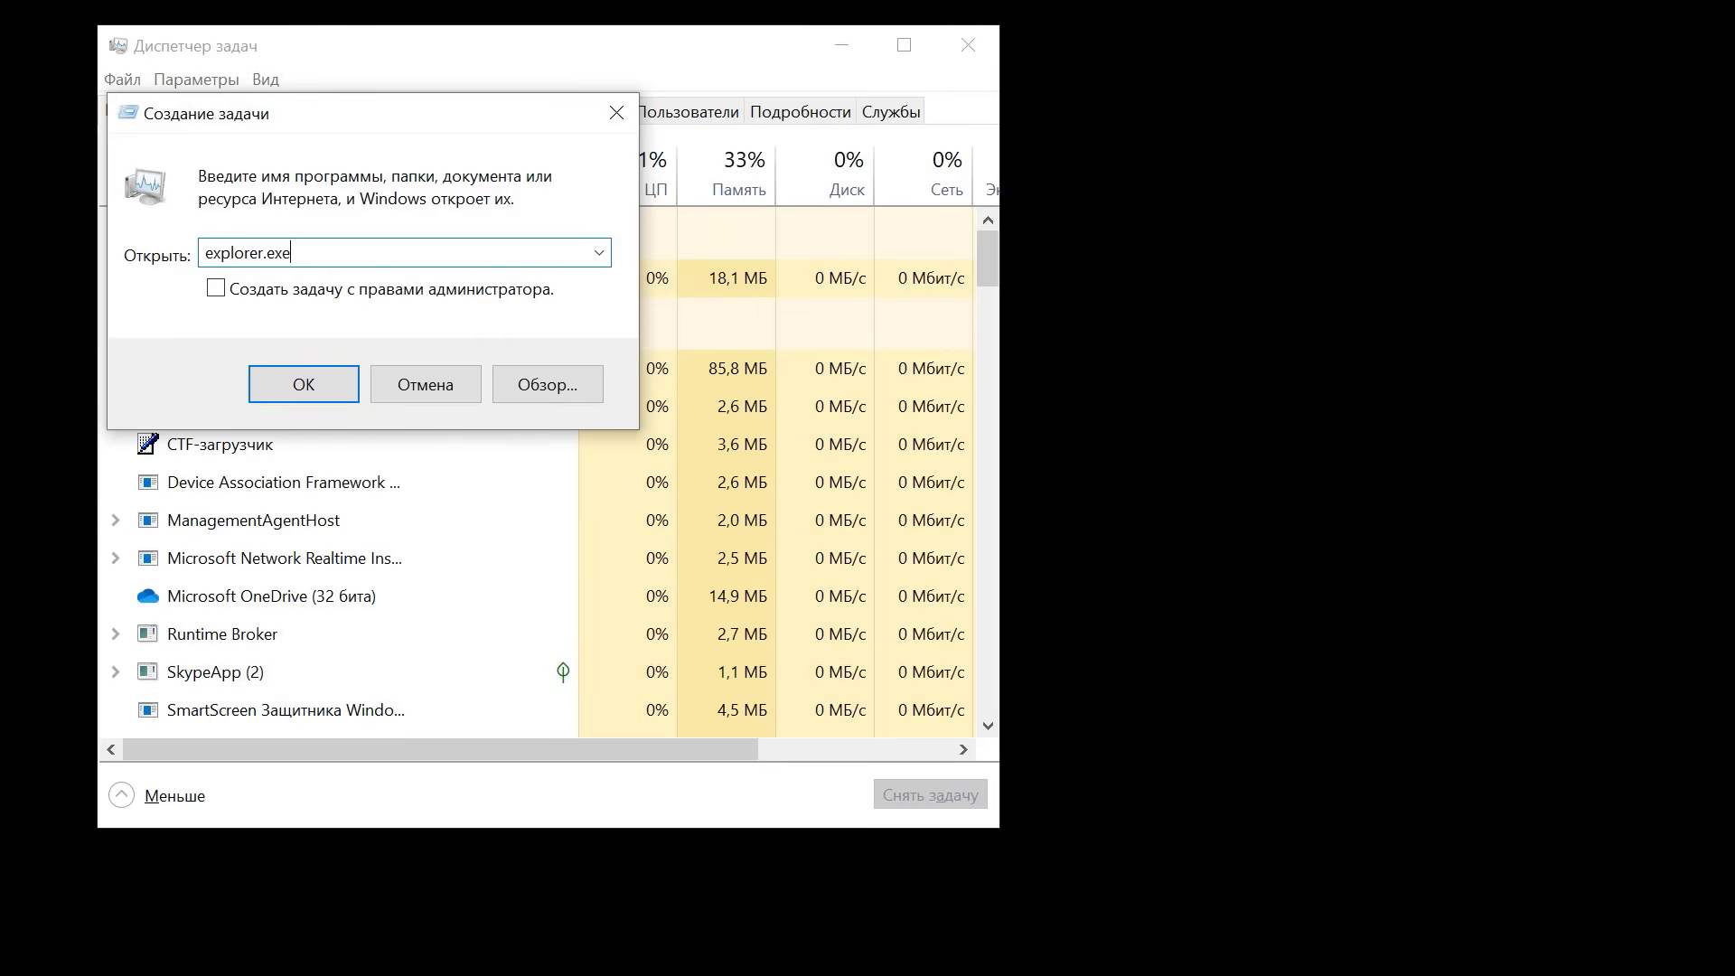
pyautogui.press('Return')
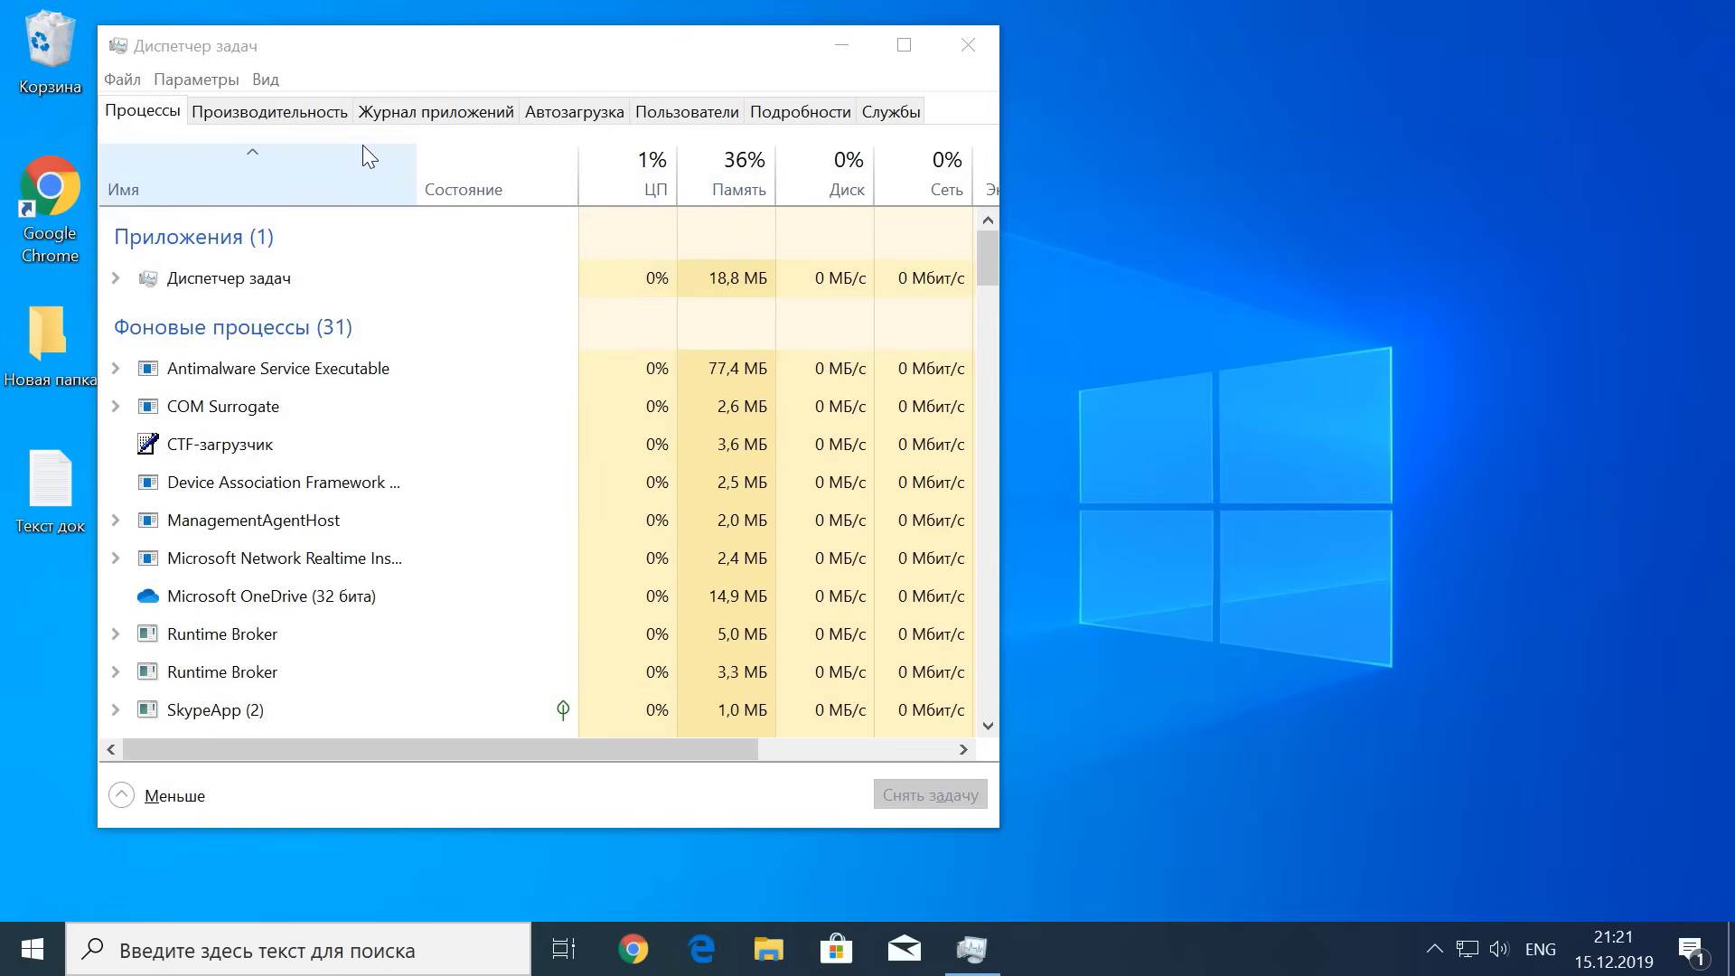
pyautogui.click(967, 45)
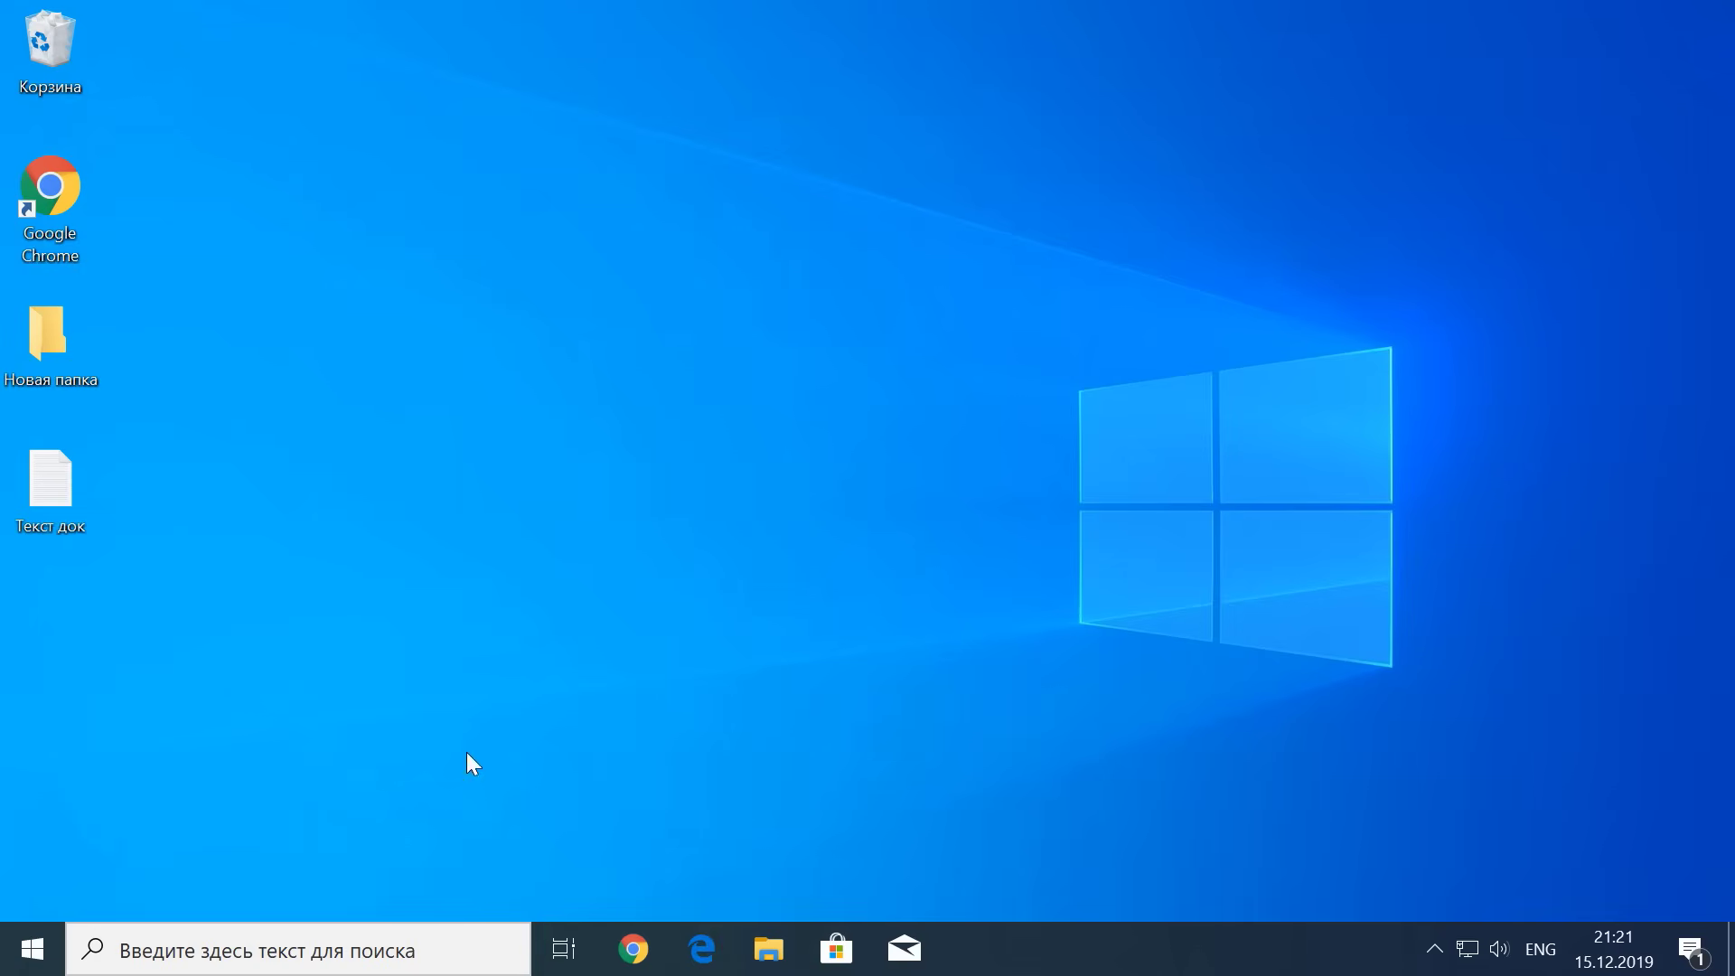
# Step: Turn on the display of file name extensions in File Explorer and close its window
pyautogui.click(768, 949)
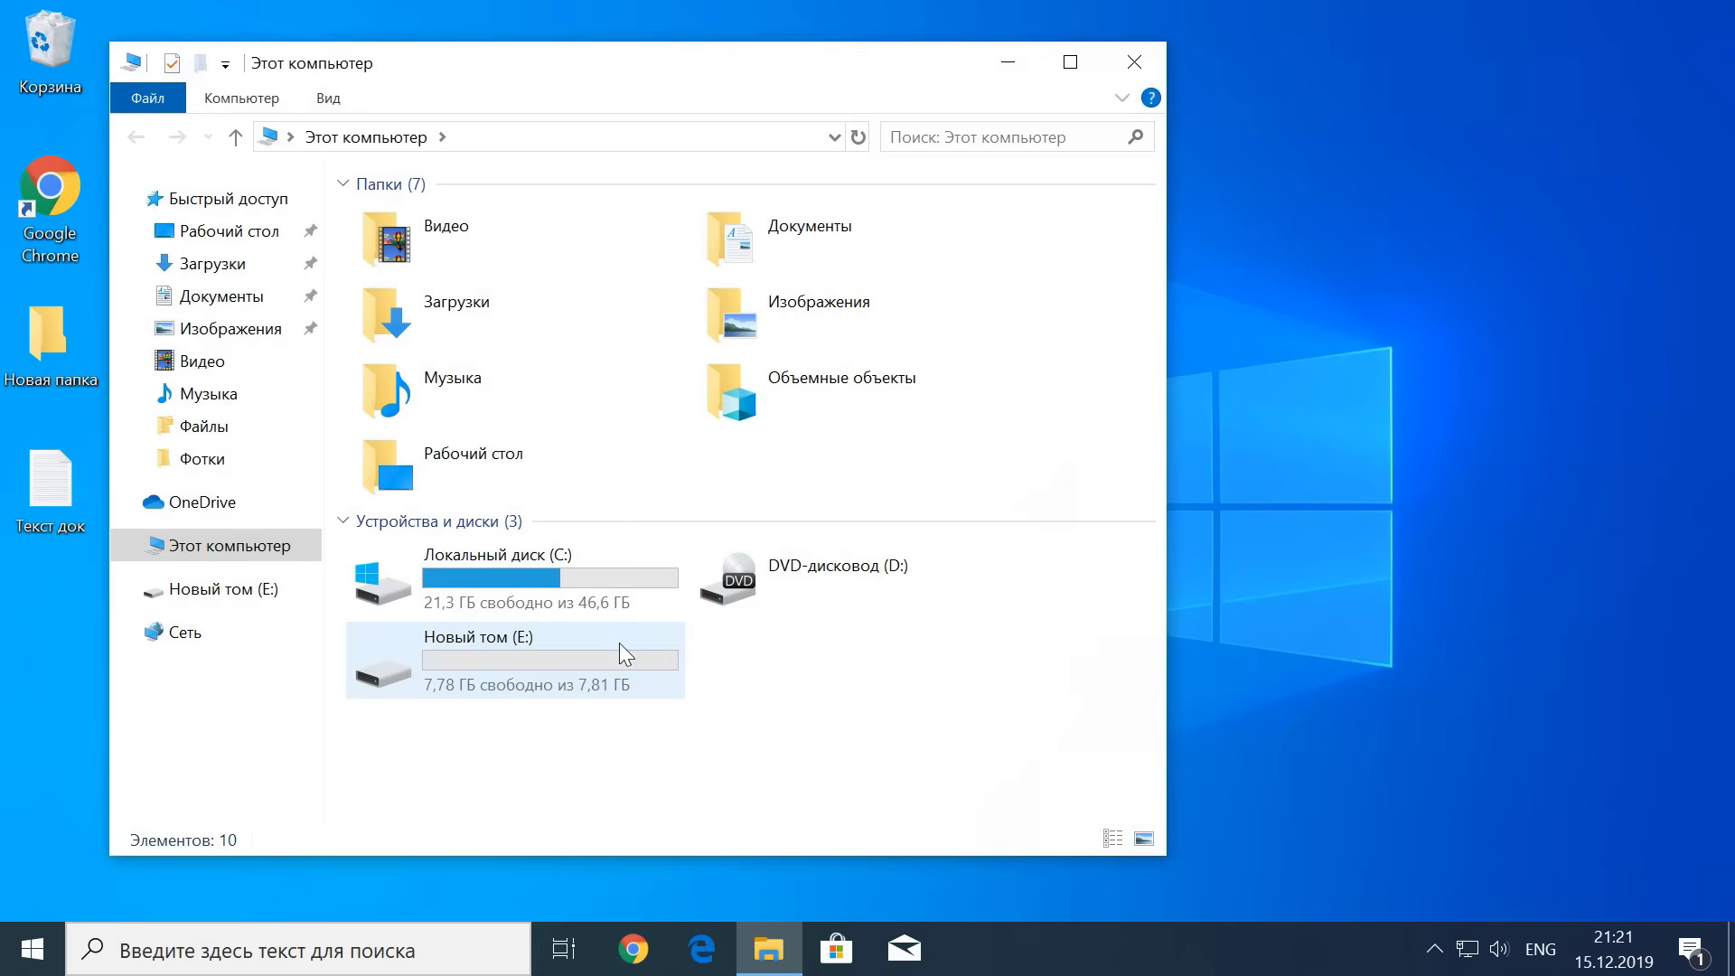
pyautogui.click(329, 99)
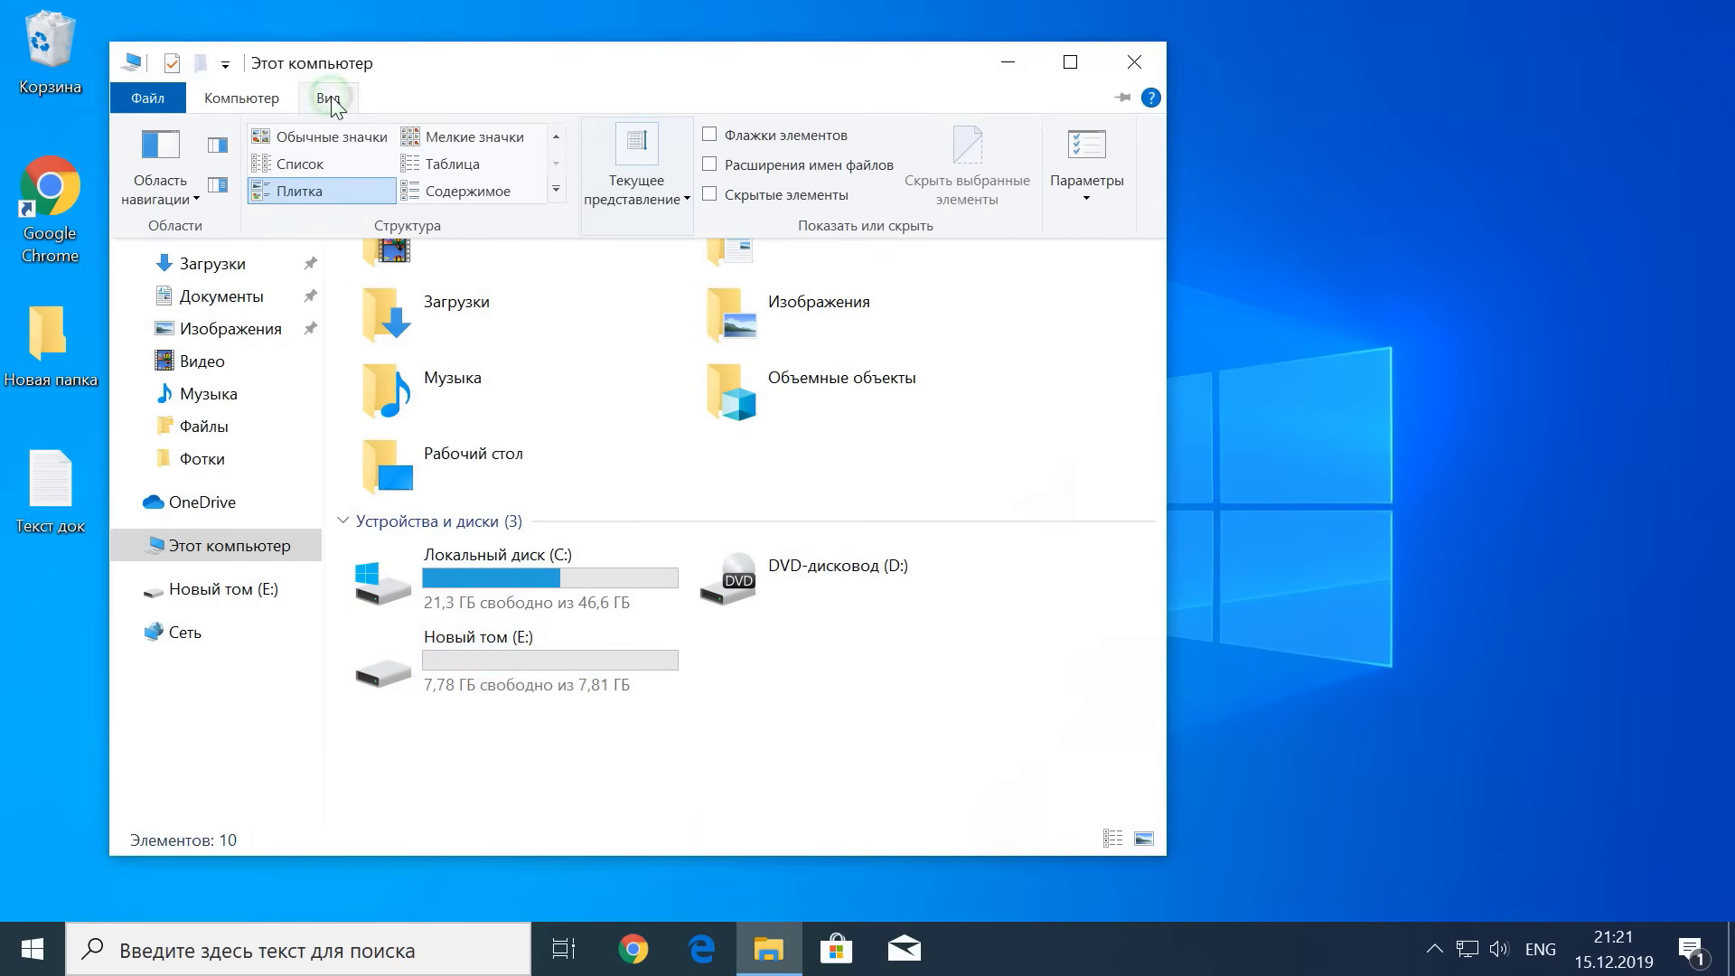
pyautogui.click(712, 165)
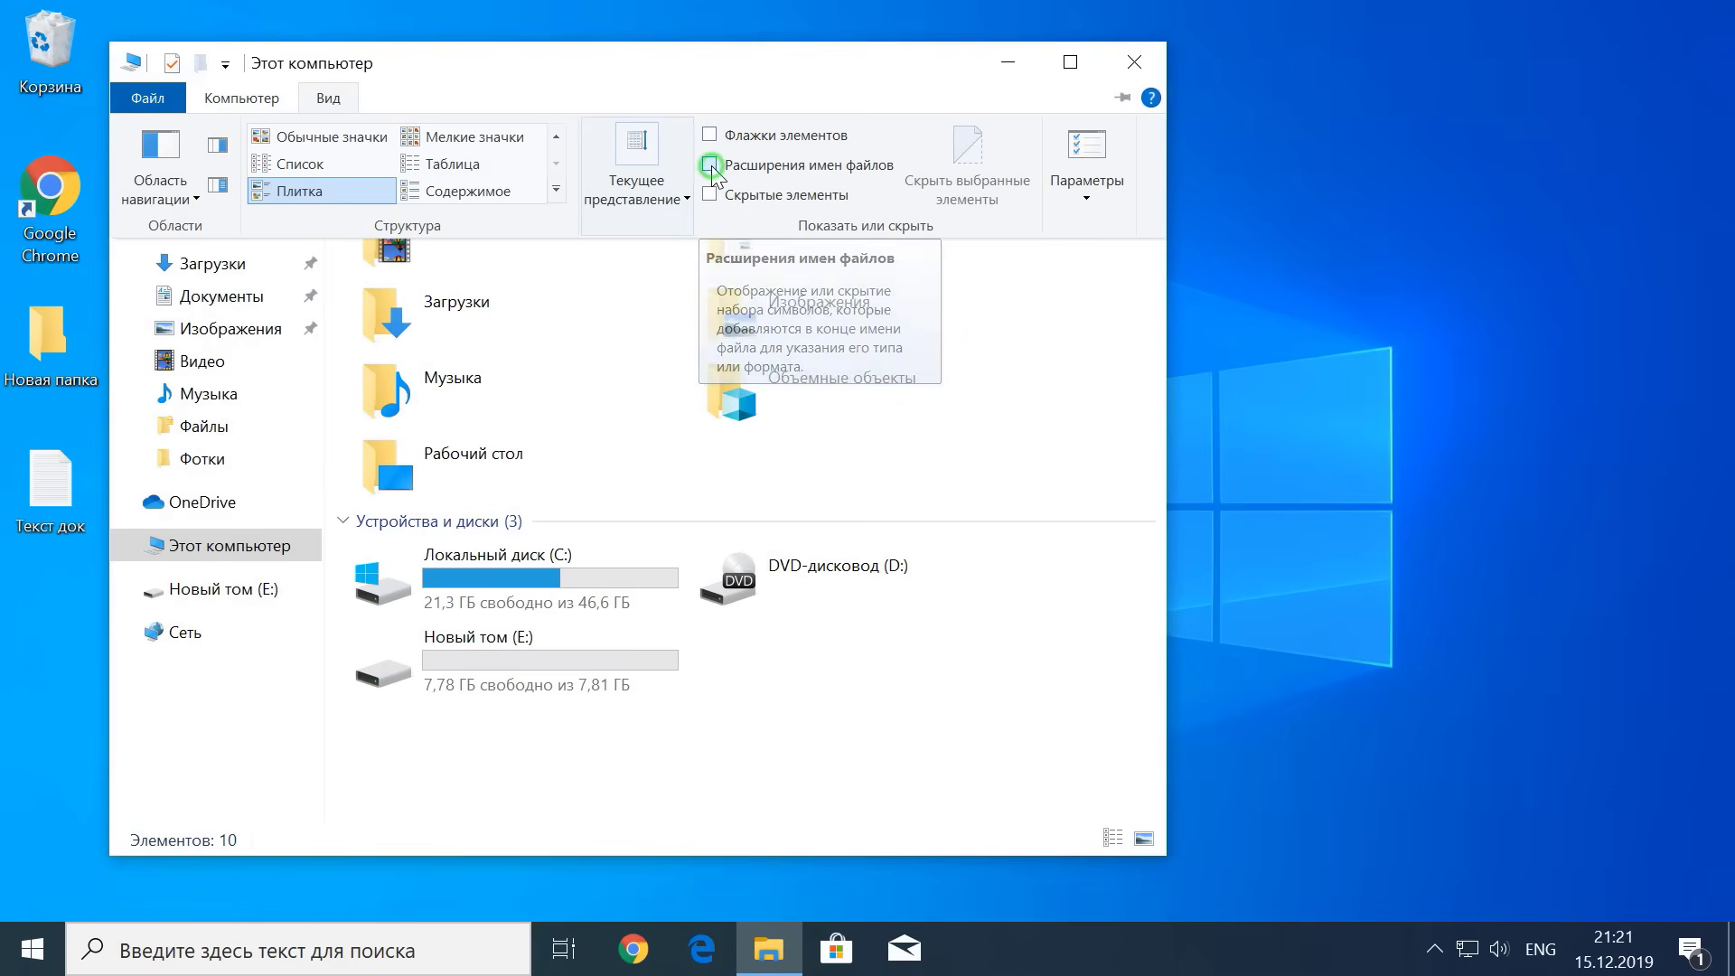
pyautogui.click(1132, 69)
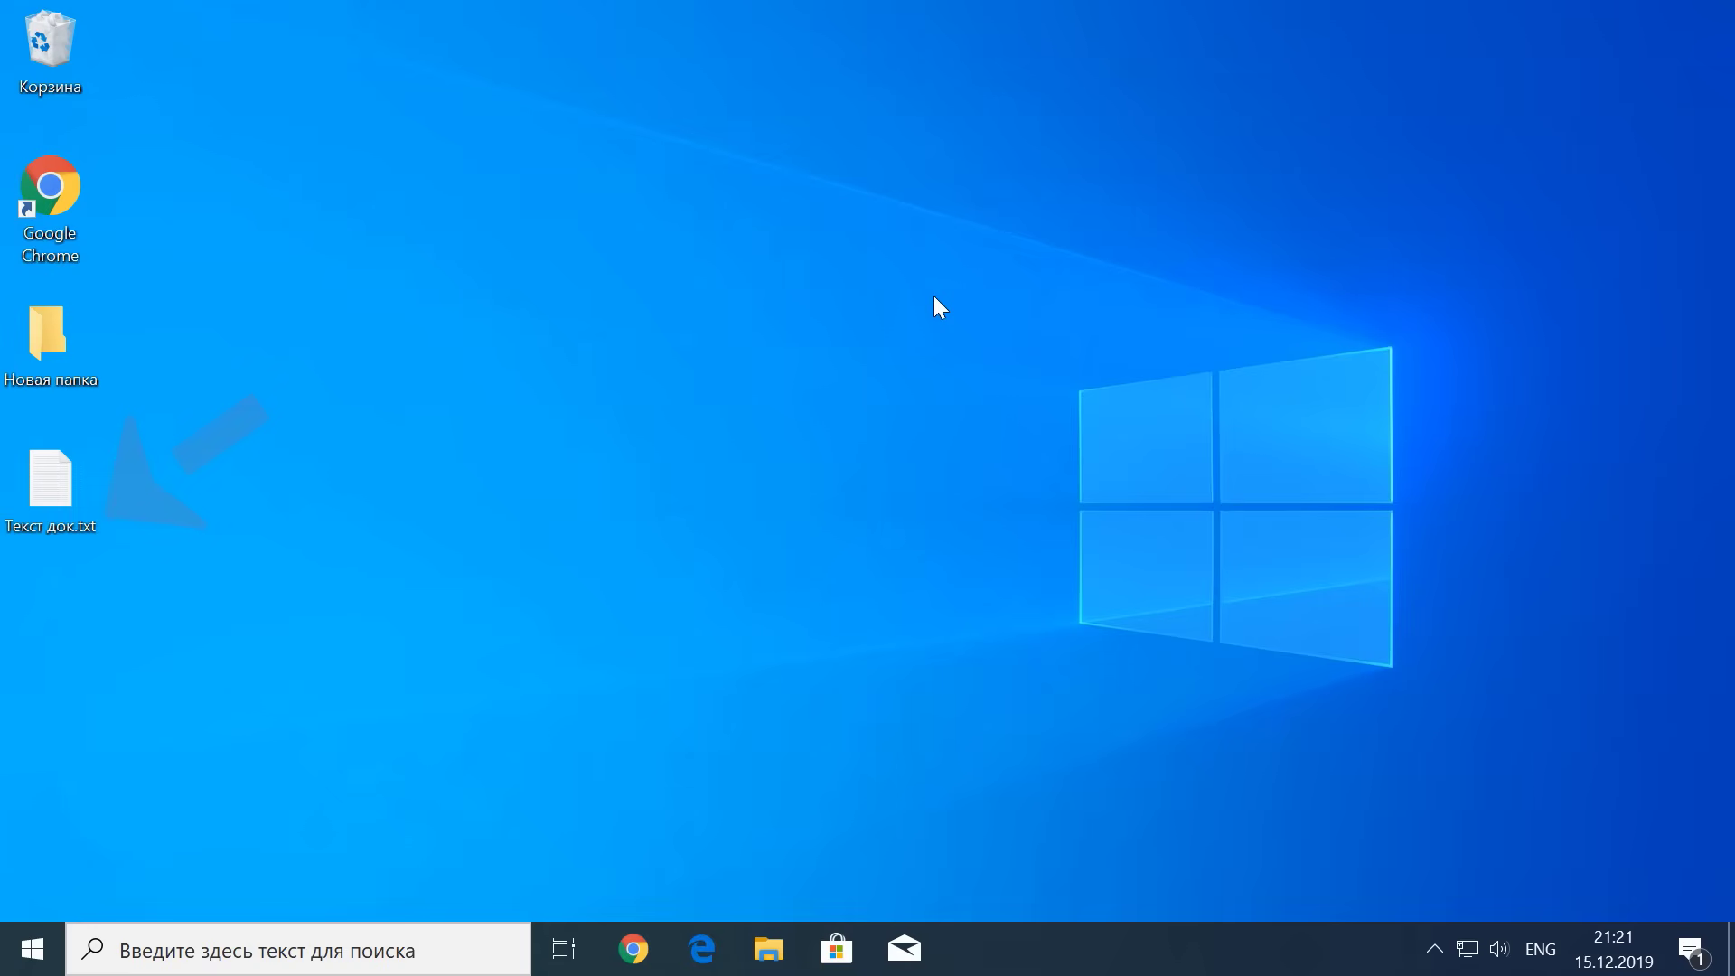
# Step: Create a new text document on the desktop with its default name and open it in Notepad
pyautogui.rightClick(280, 384)
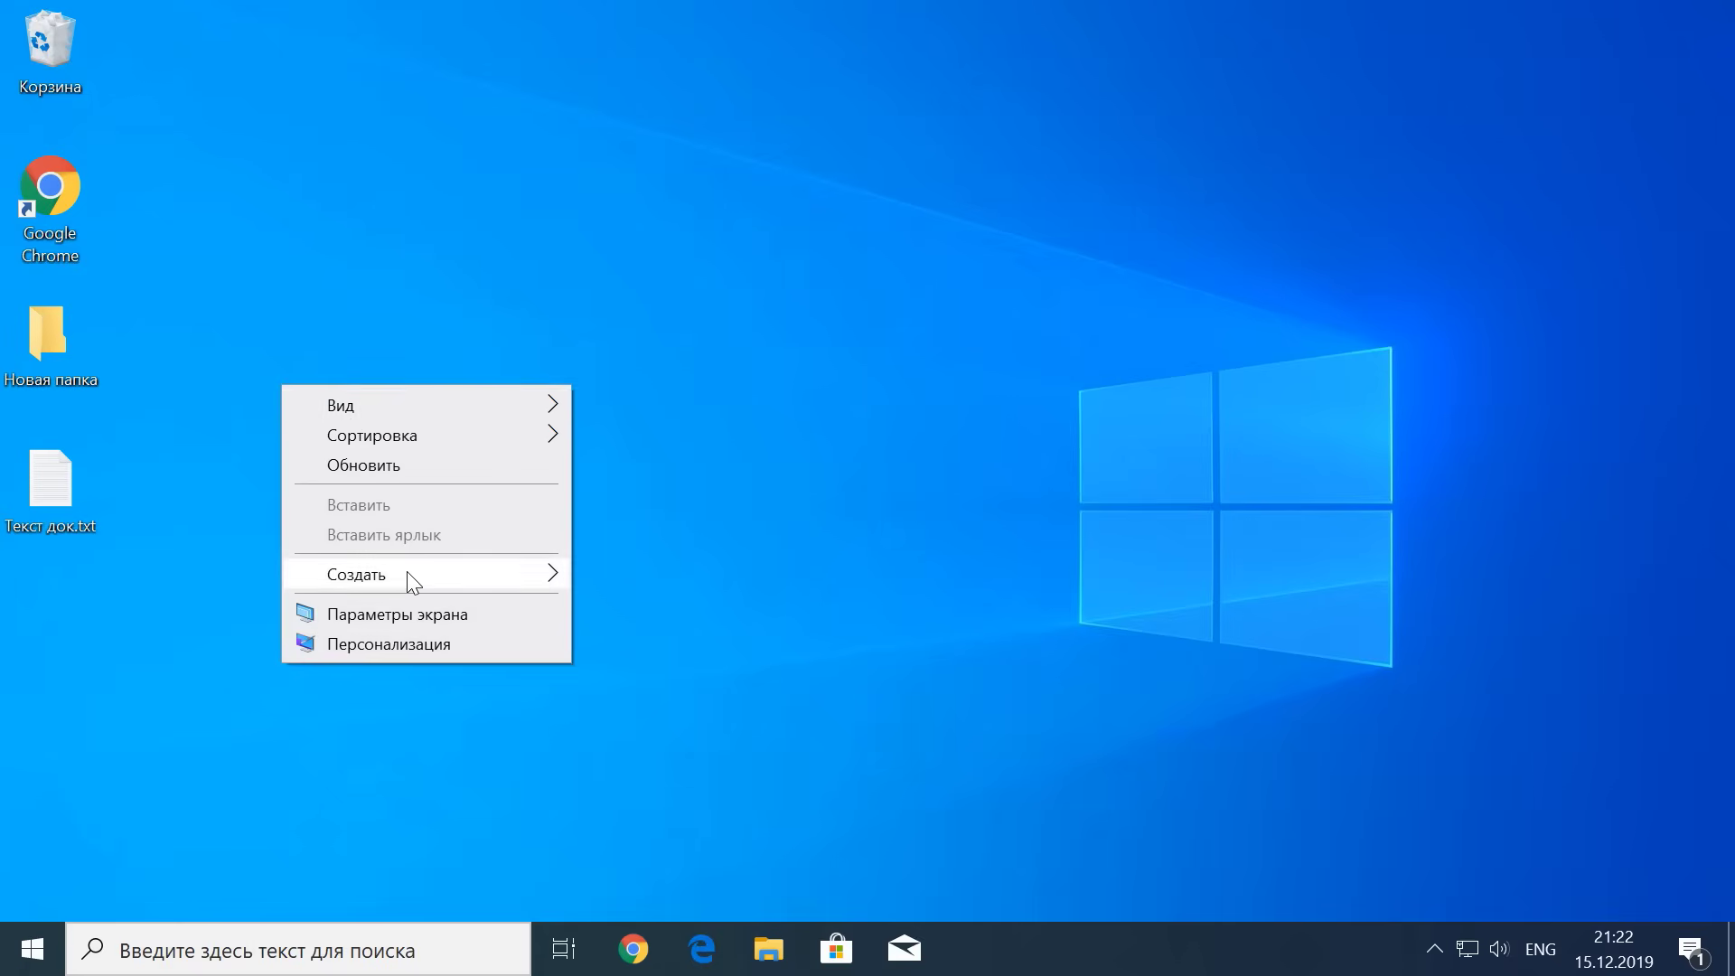
pyautogui.moveTo(406, 571)
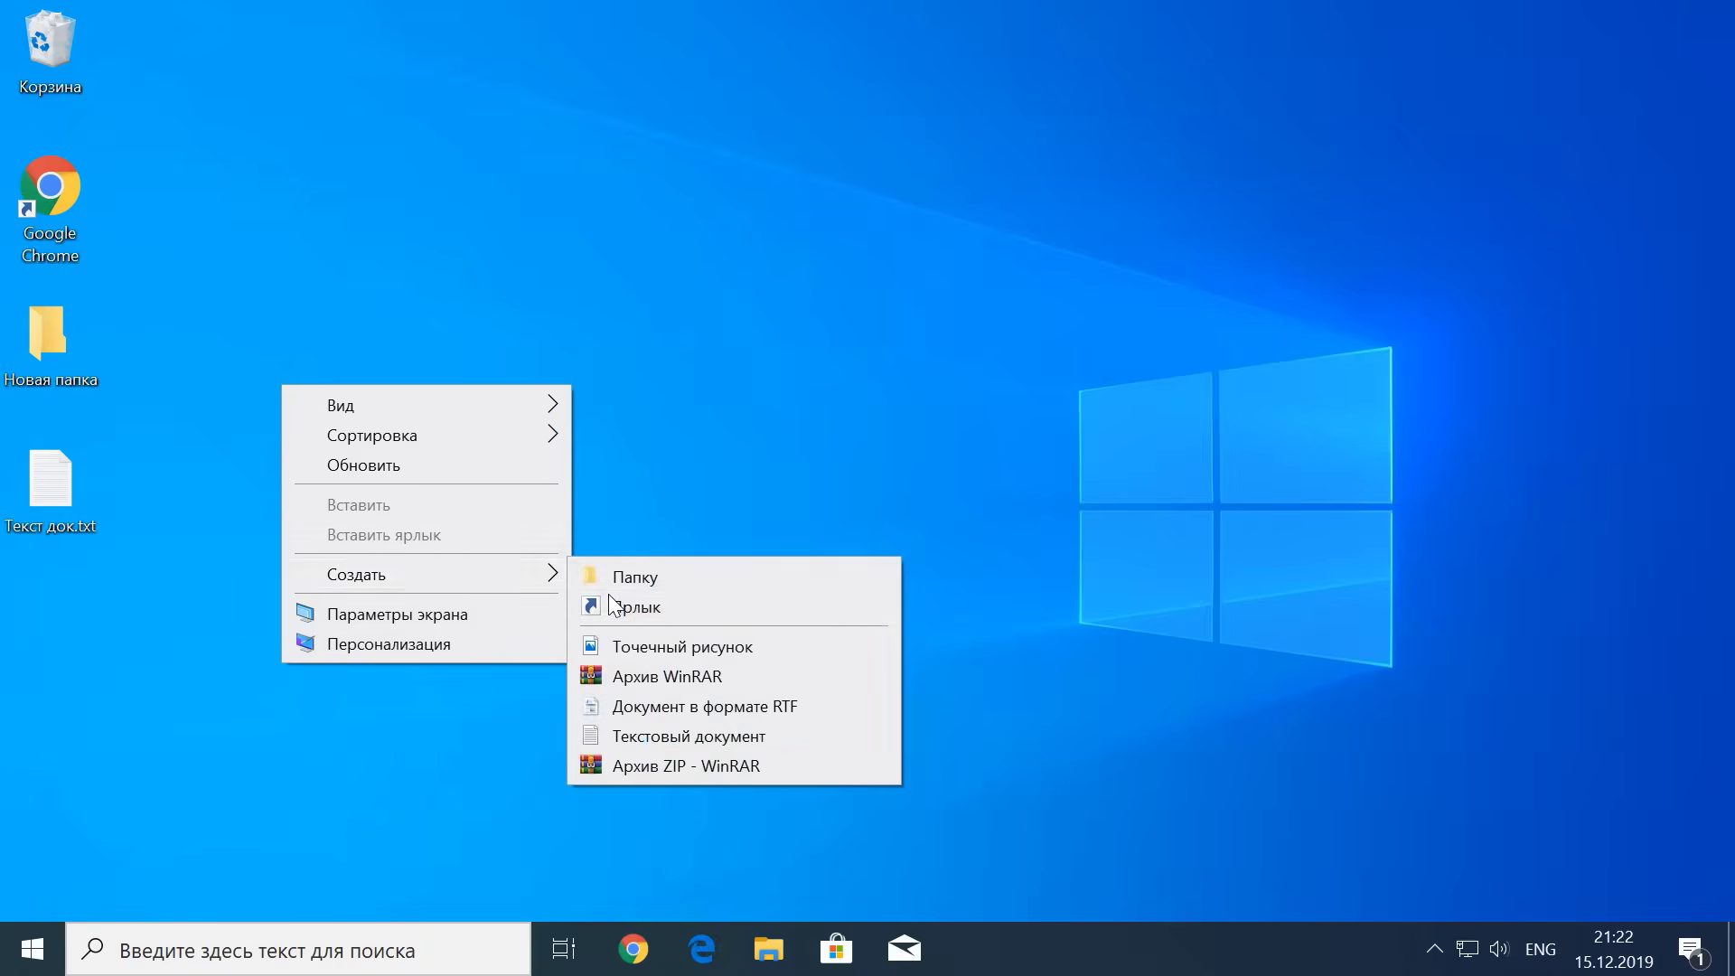
pyautogui.click(672, 732)
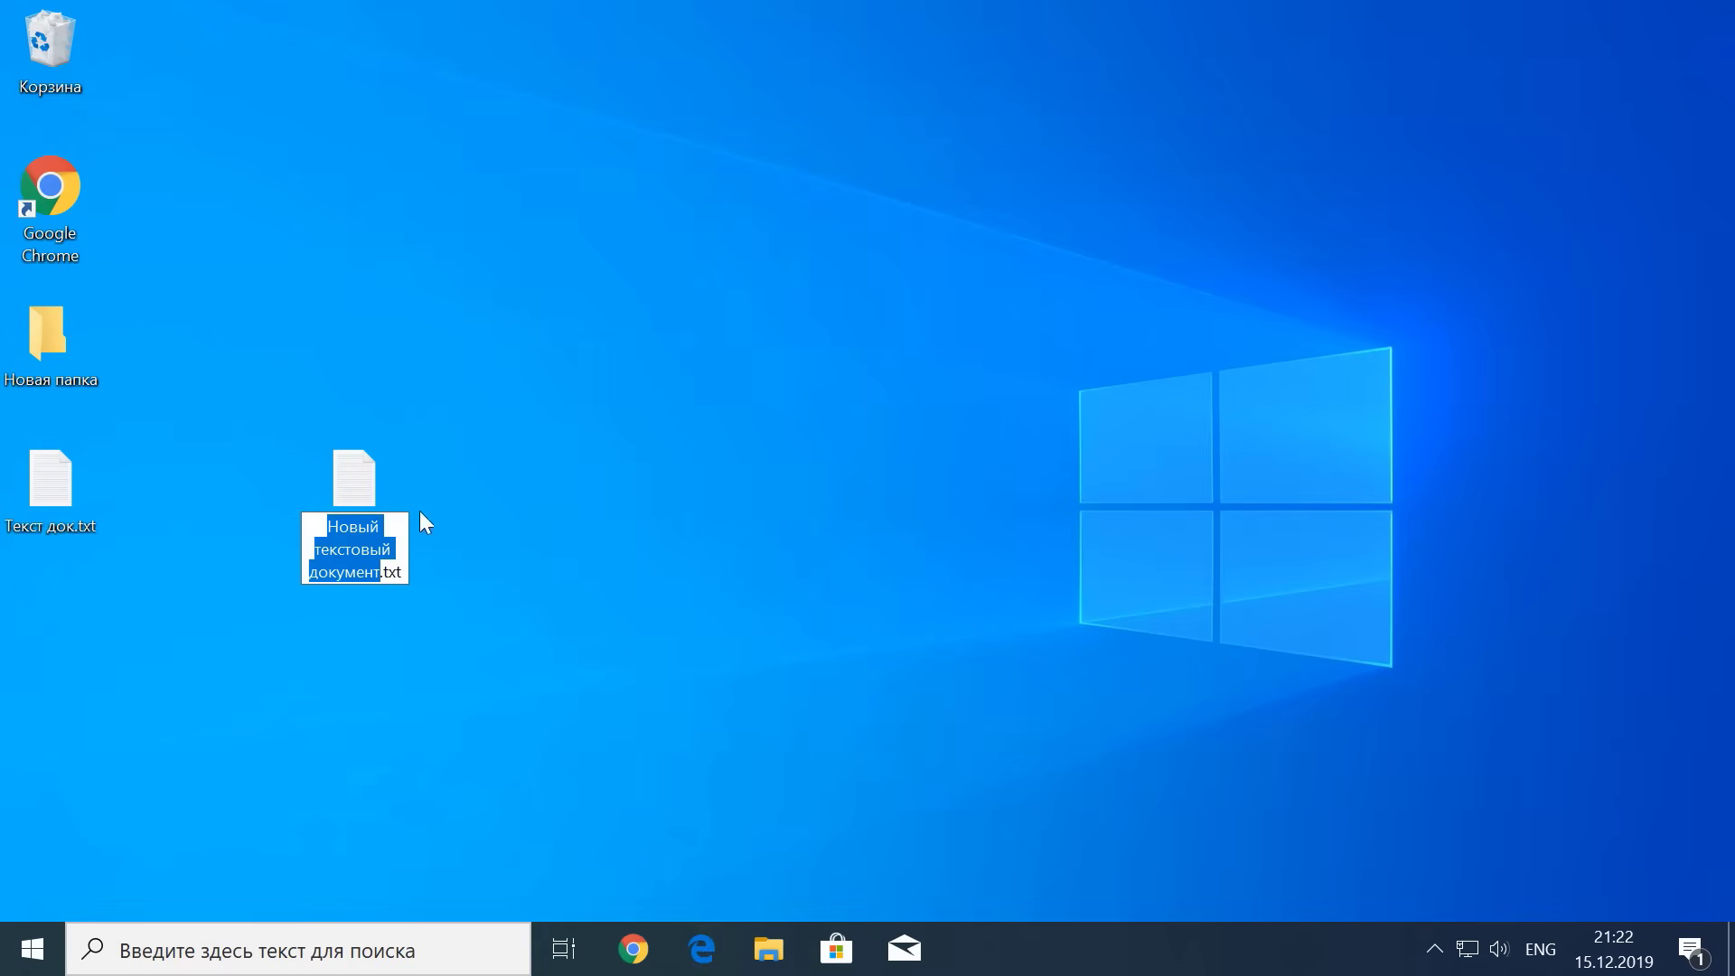
pyautogui.click(349, 489)
pyautogui.doubleClick(349, 490)
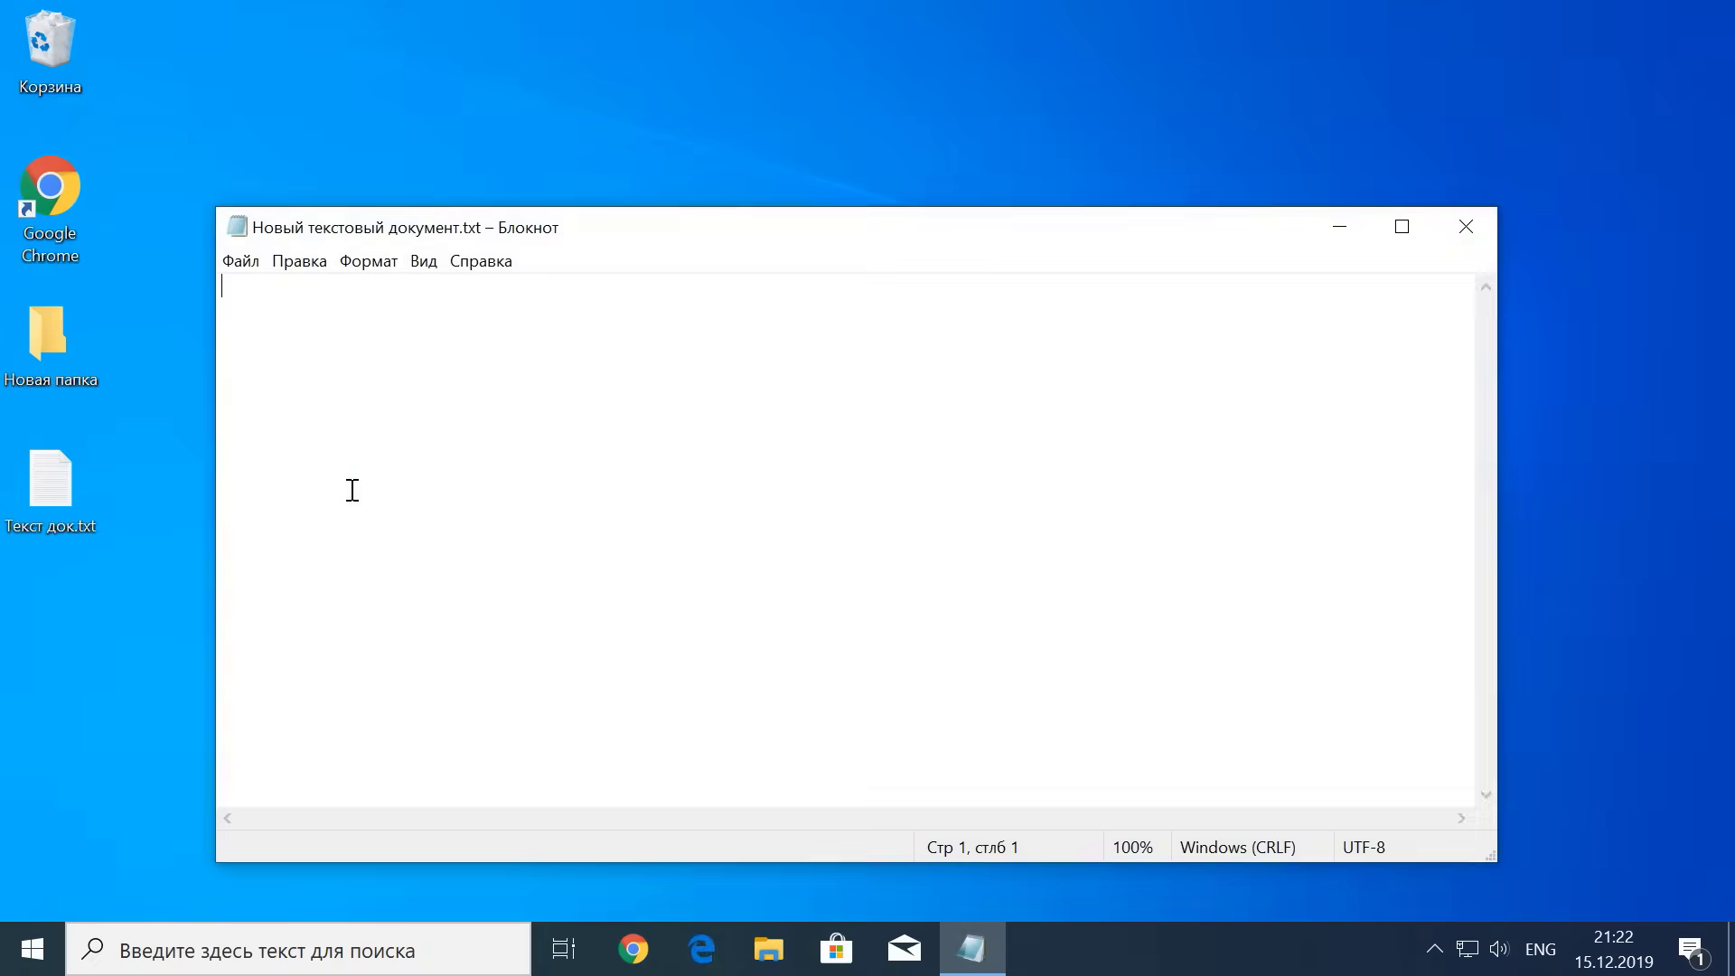
# Step: Enter two command lines in the new text document: "taskkill /f /im explorer.exe" and "start explorer.exe"
pyautogui.write('taskkill /f ')
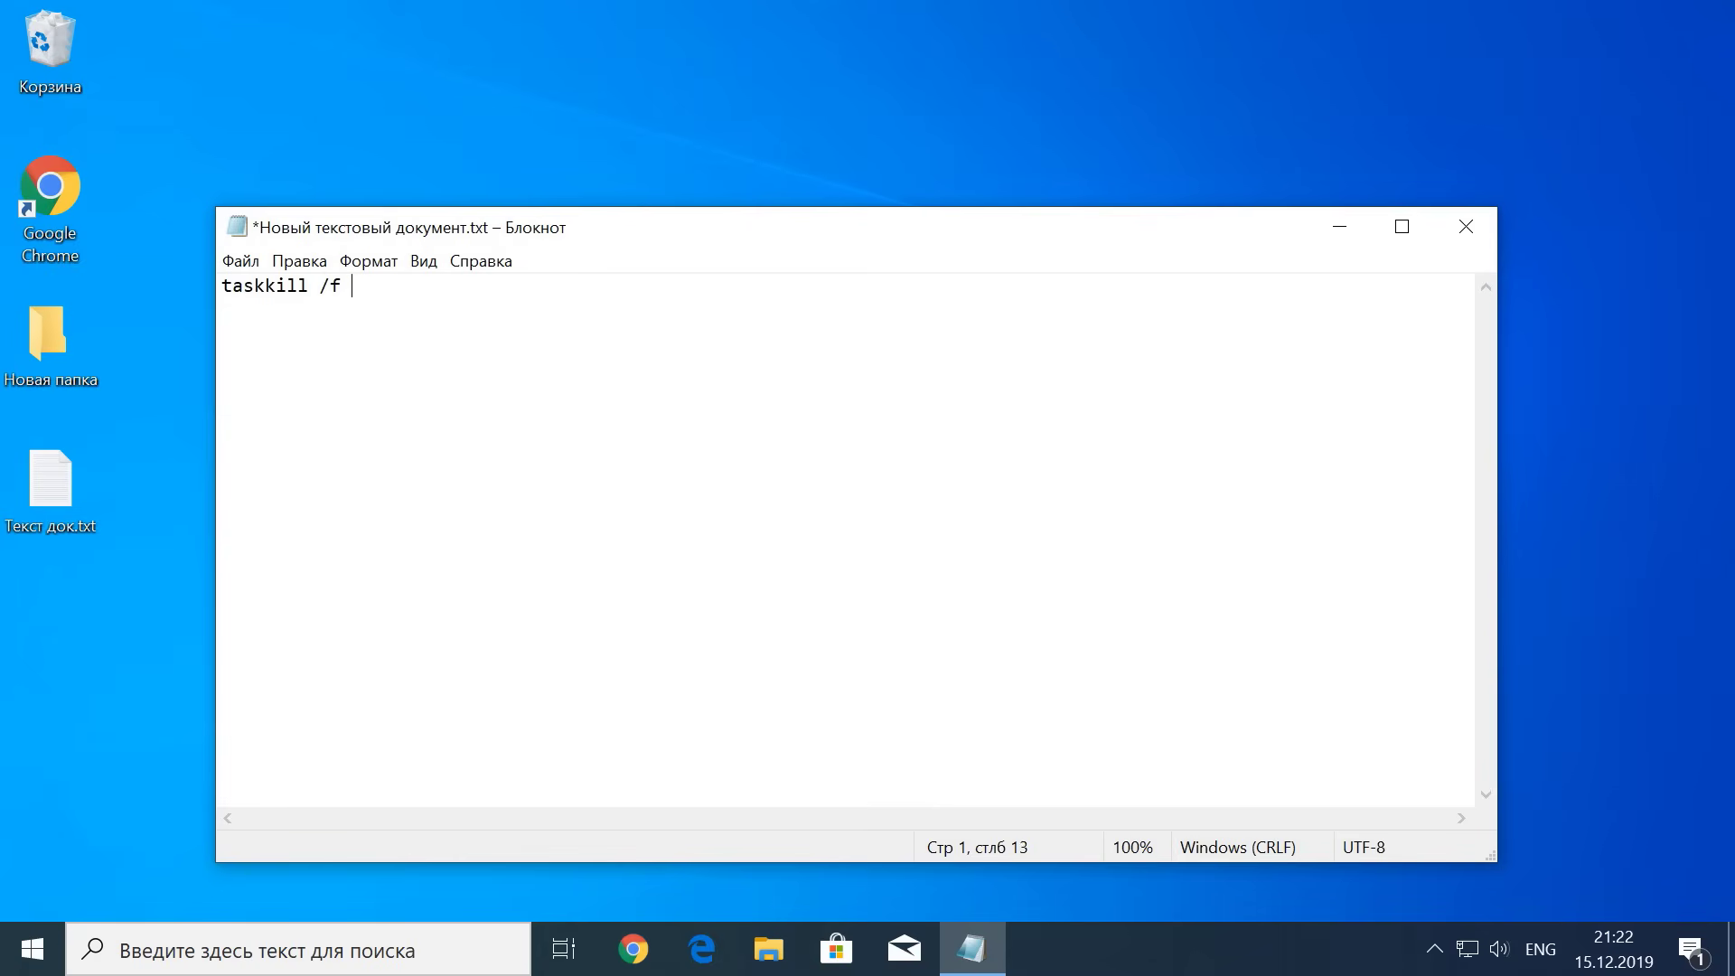
pyautogui.write('/im explorer.exe')
pyautogui.press('Return')
pyautogui.write('start explorer')
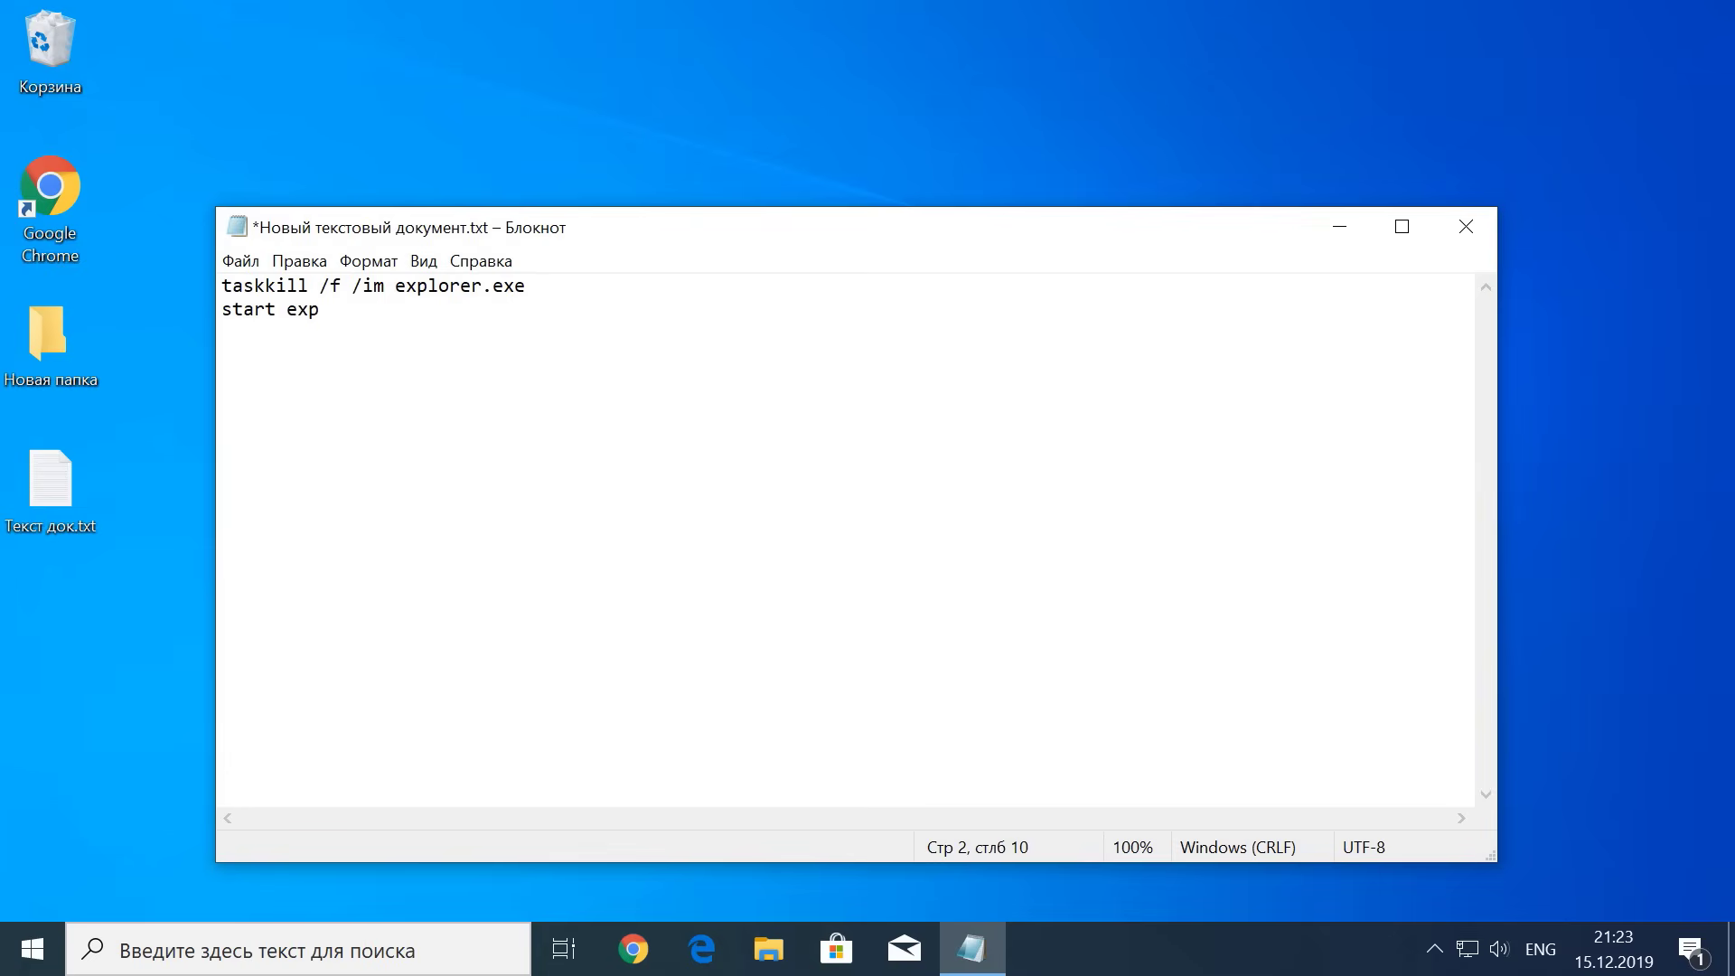
pyautogui.write('.exe')
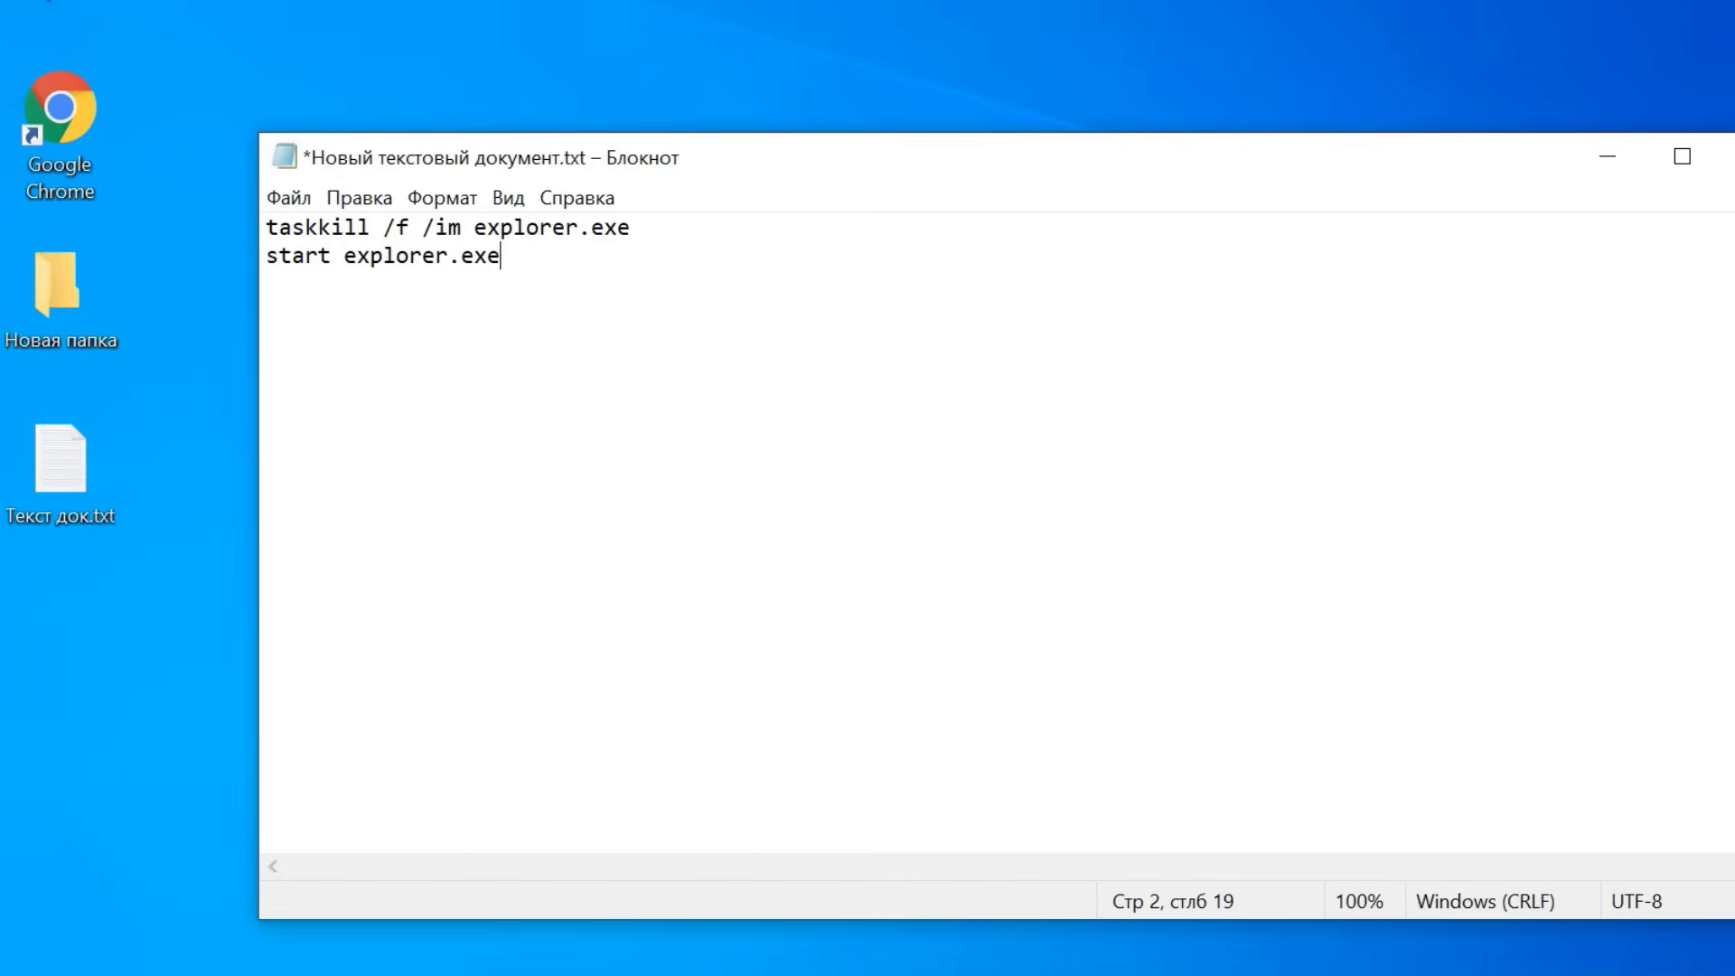
# Step: Save the document to the desktop as reexp.cmd with file type "Все файлы" and UTF-8 encoding, and close Notepad
pyautogui.click(287, 200)
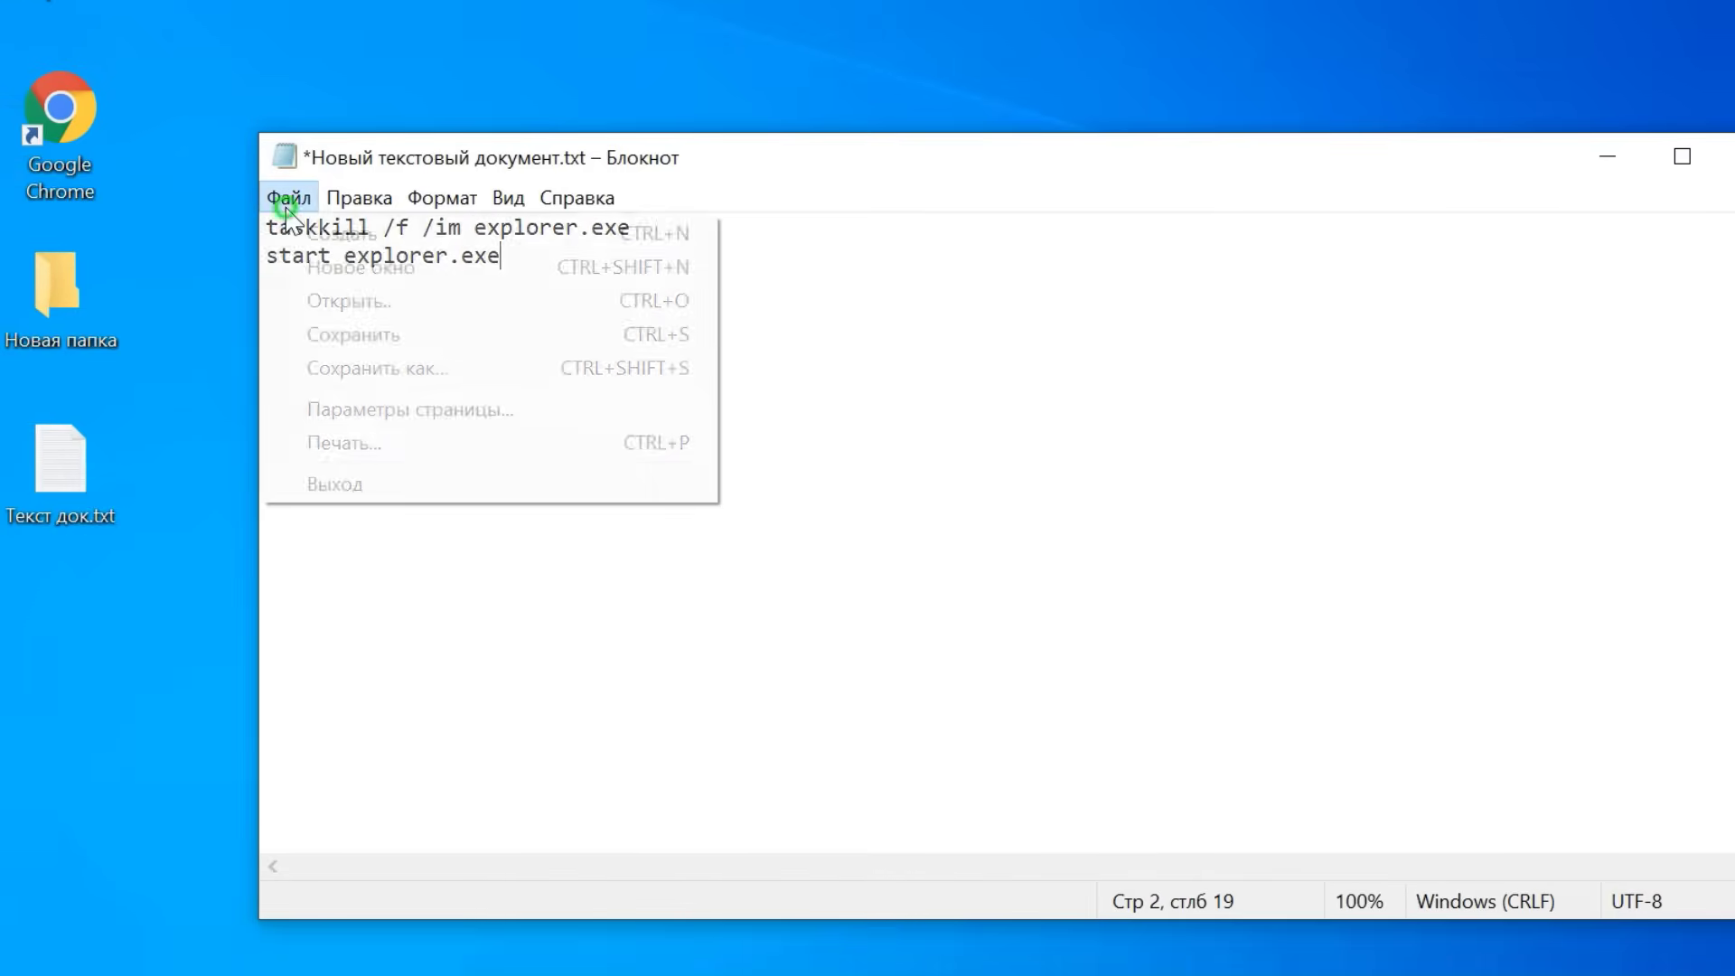
pyautogui.click(378, 377)
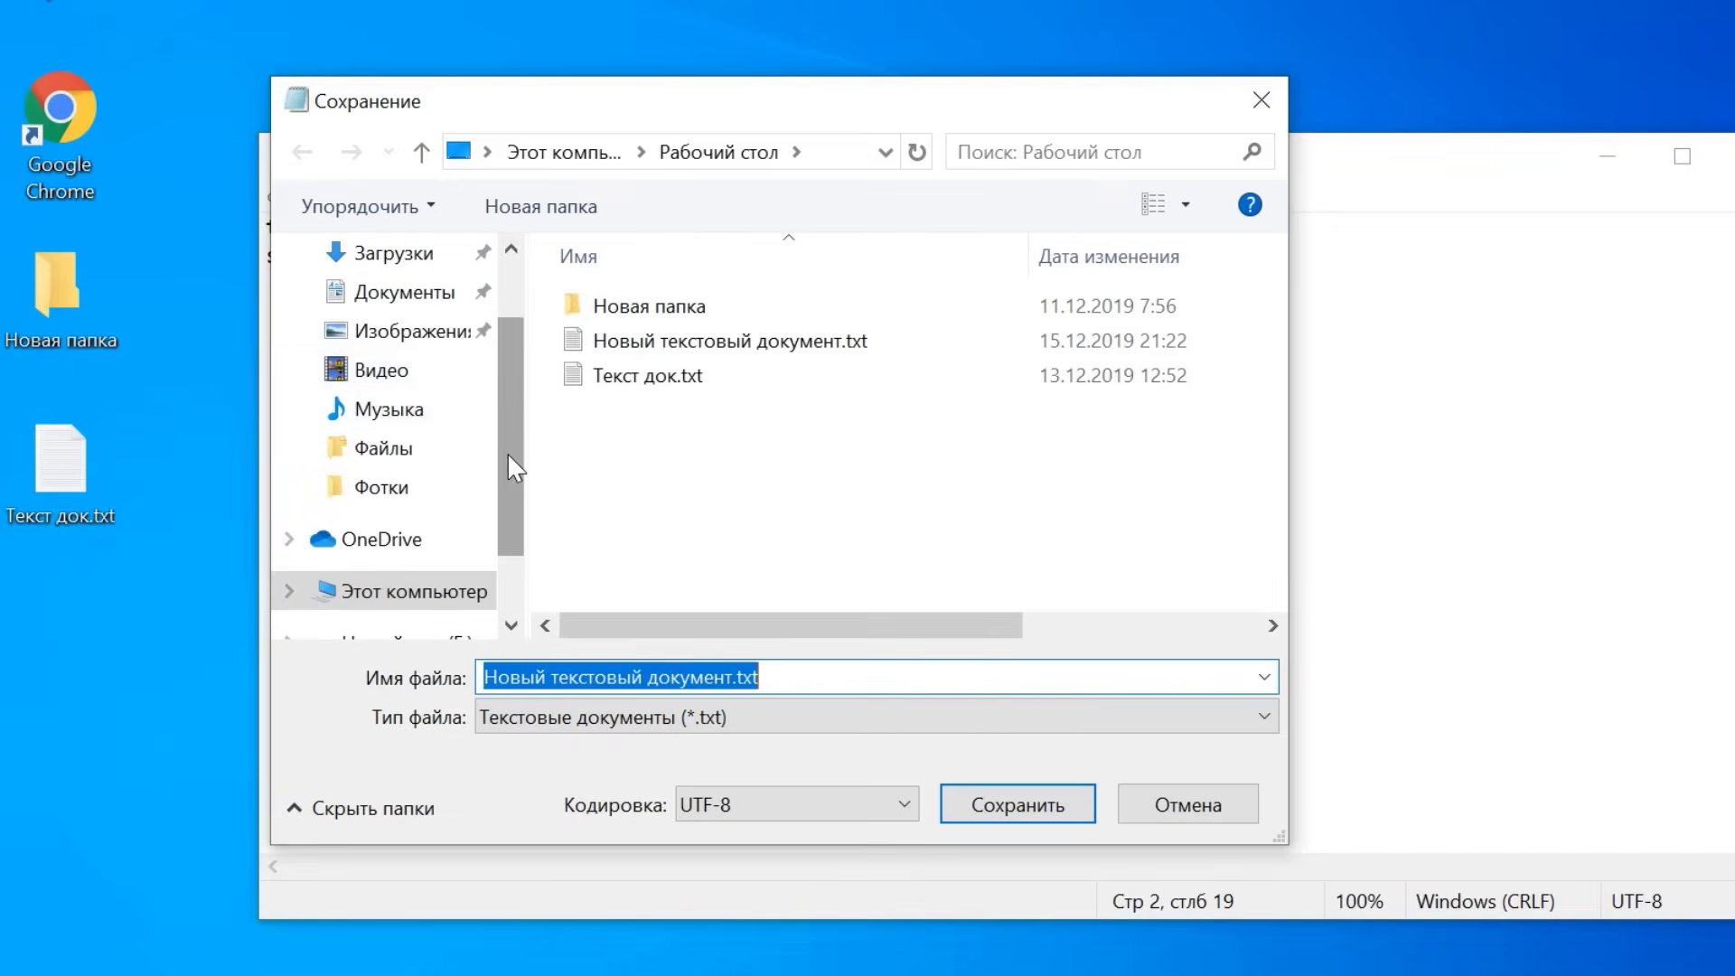
pyautogui.scroll(3, 507, 442)
pyautogui.click(418, 326)
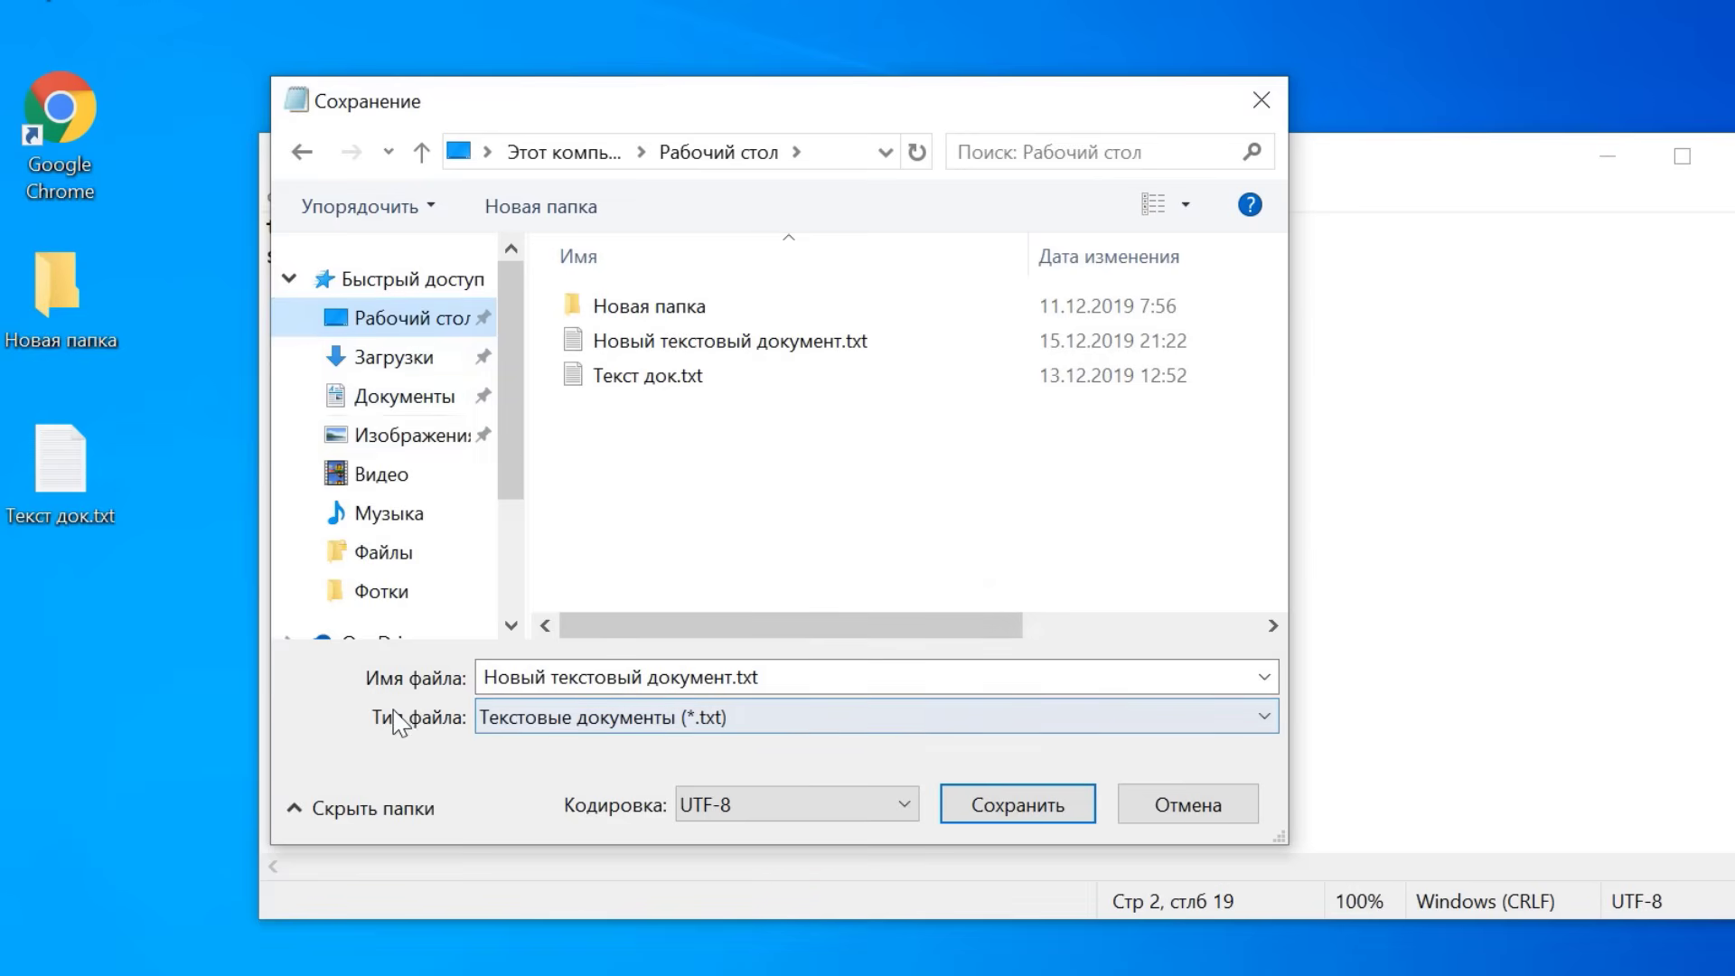
pyautogui.click(562, 719)
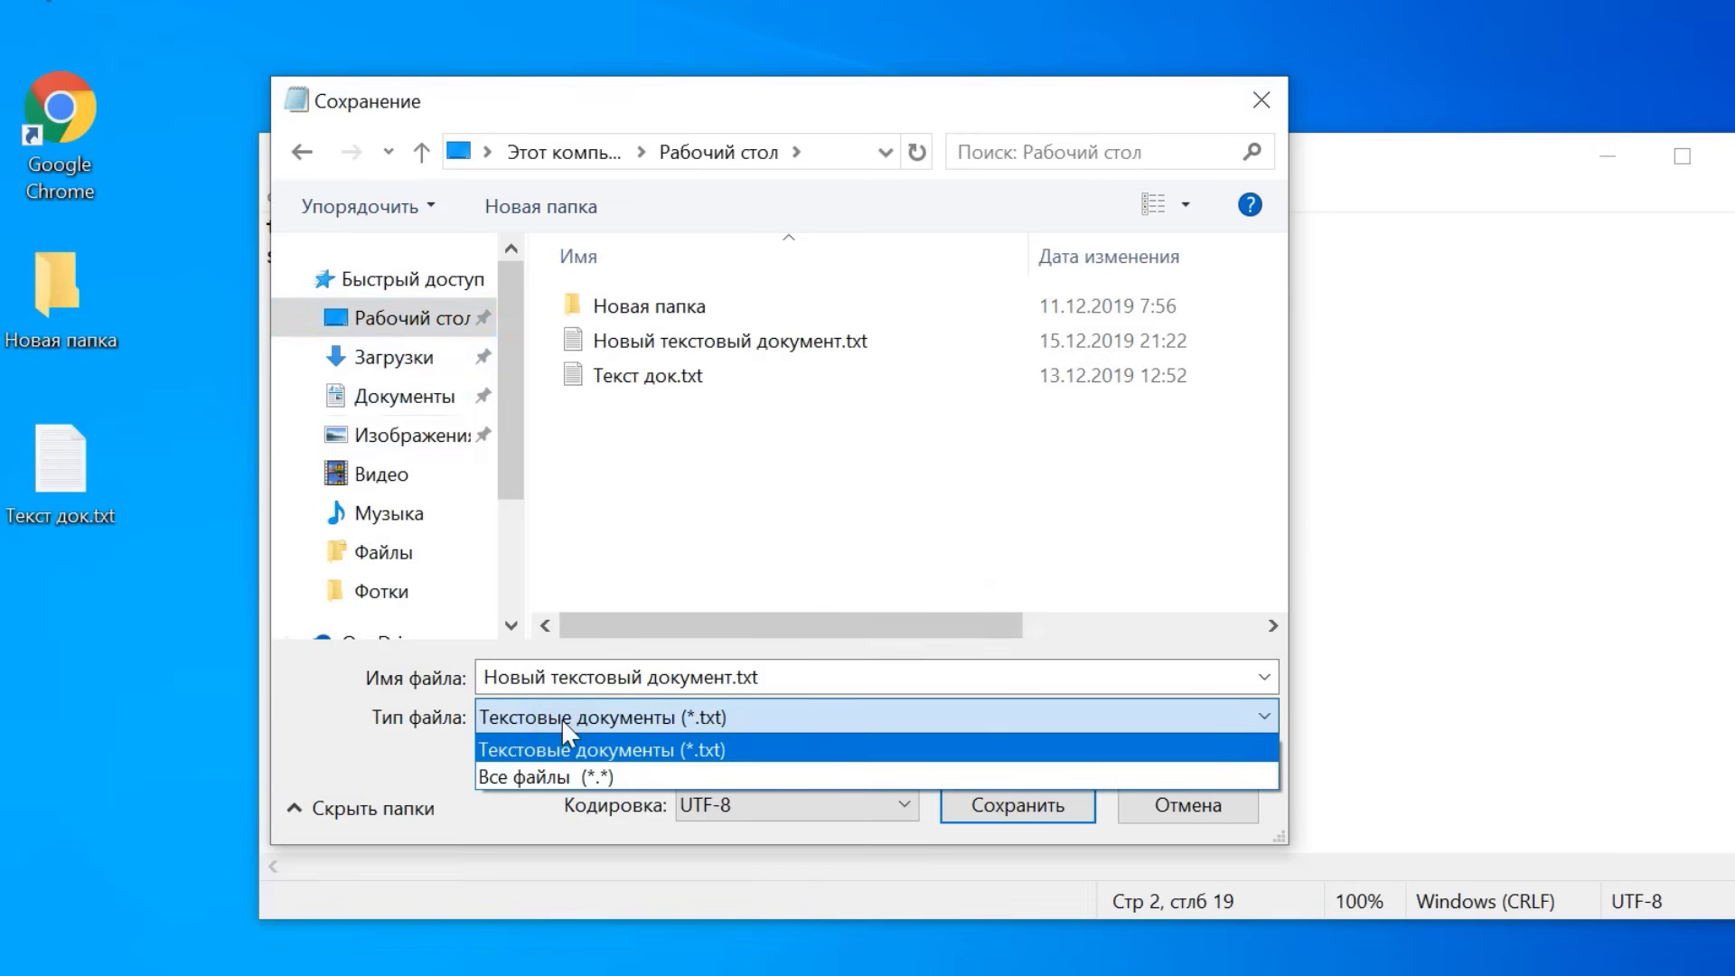
pyautogui.click(562, 775)
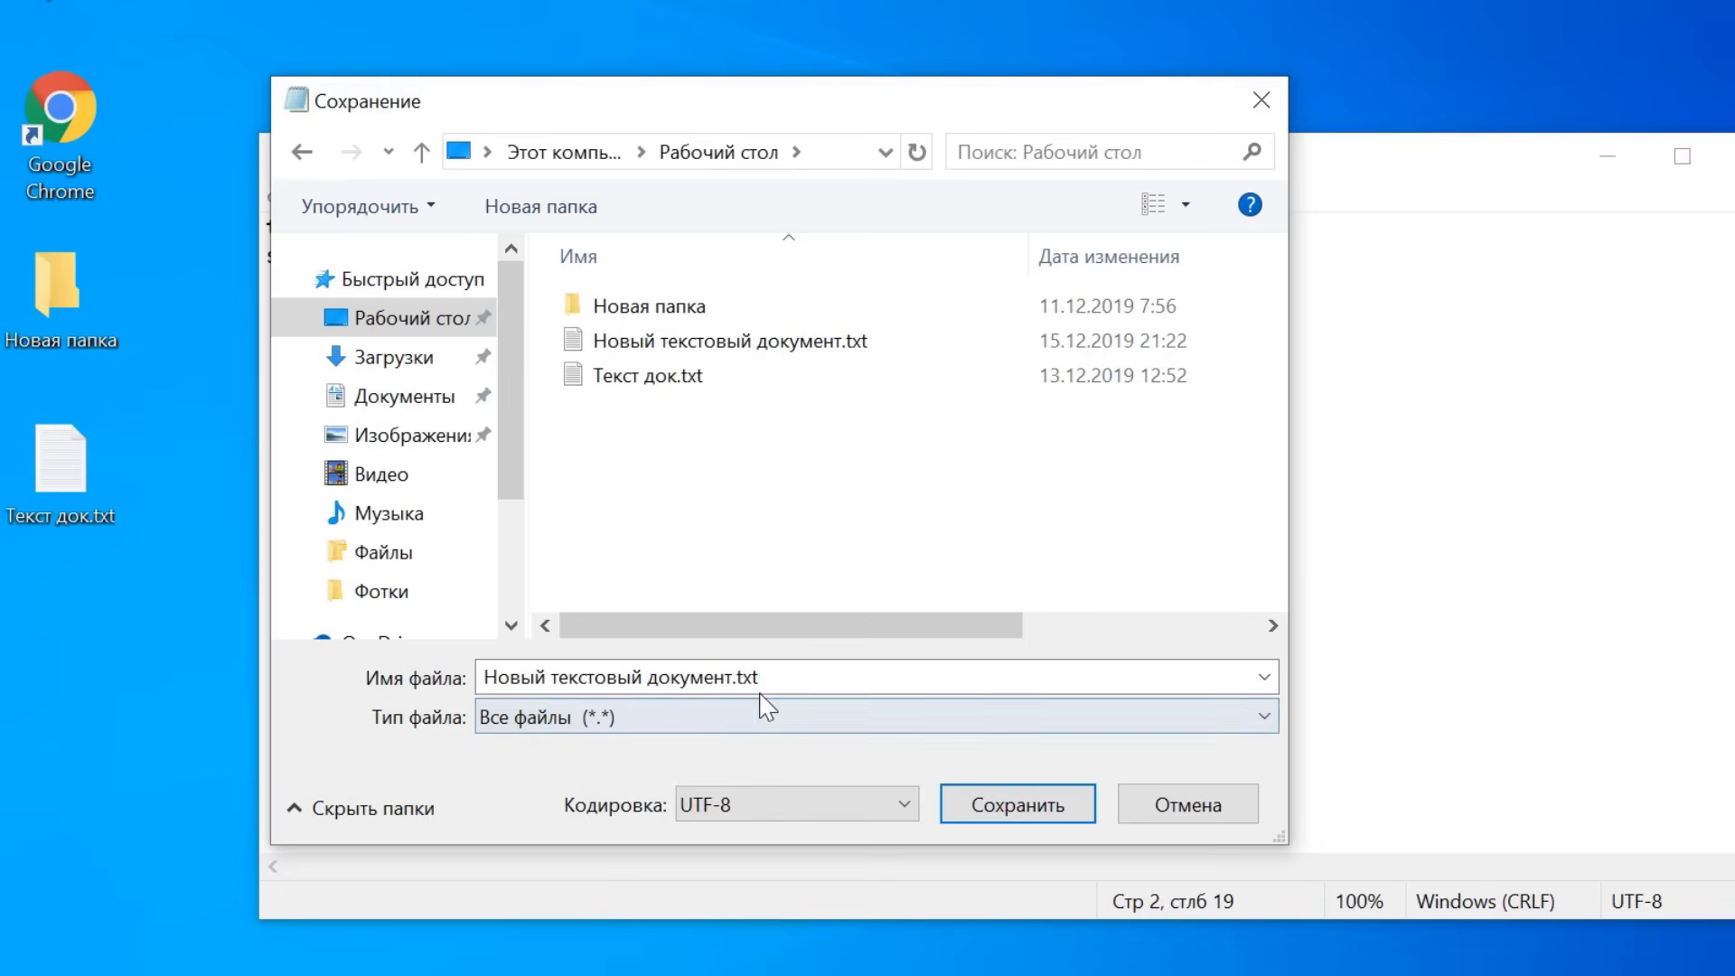
pyautogui.click(781, 673)
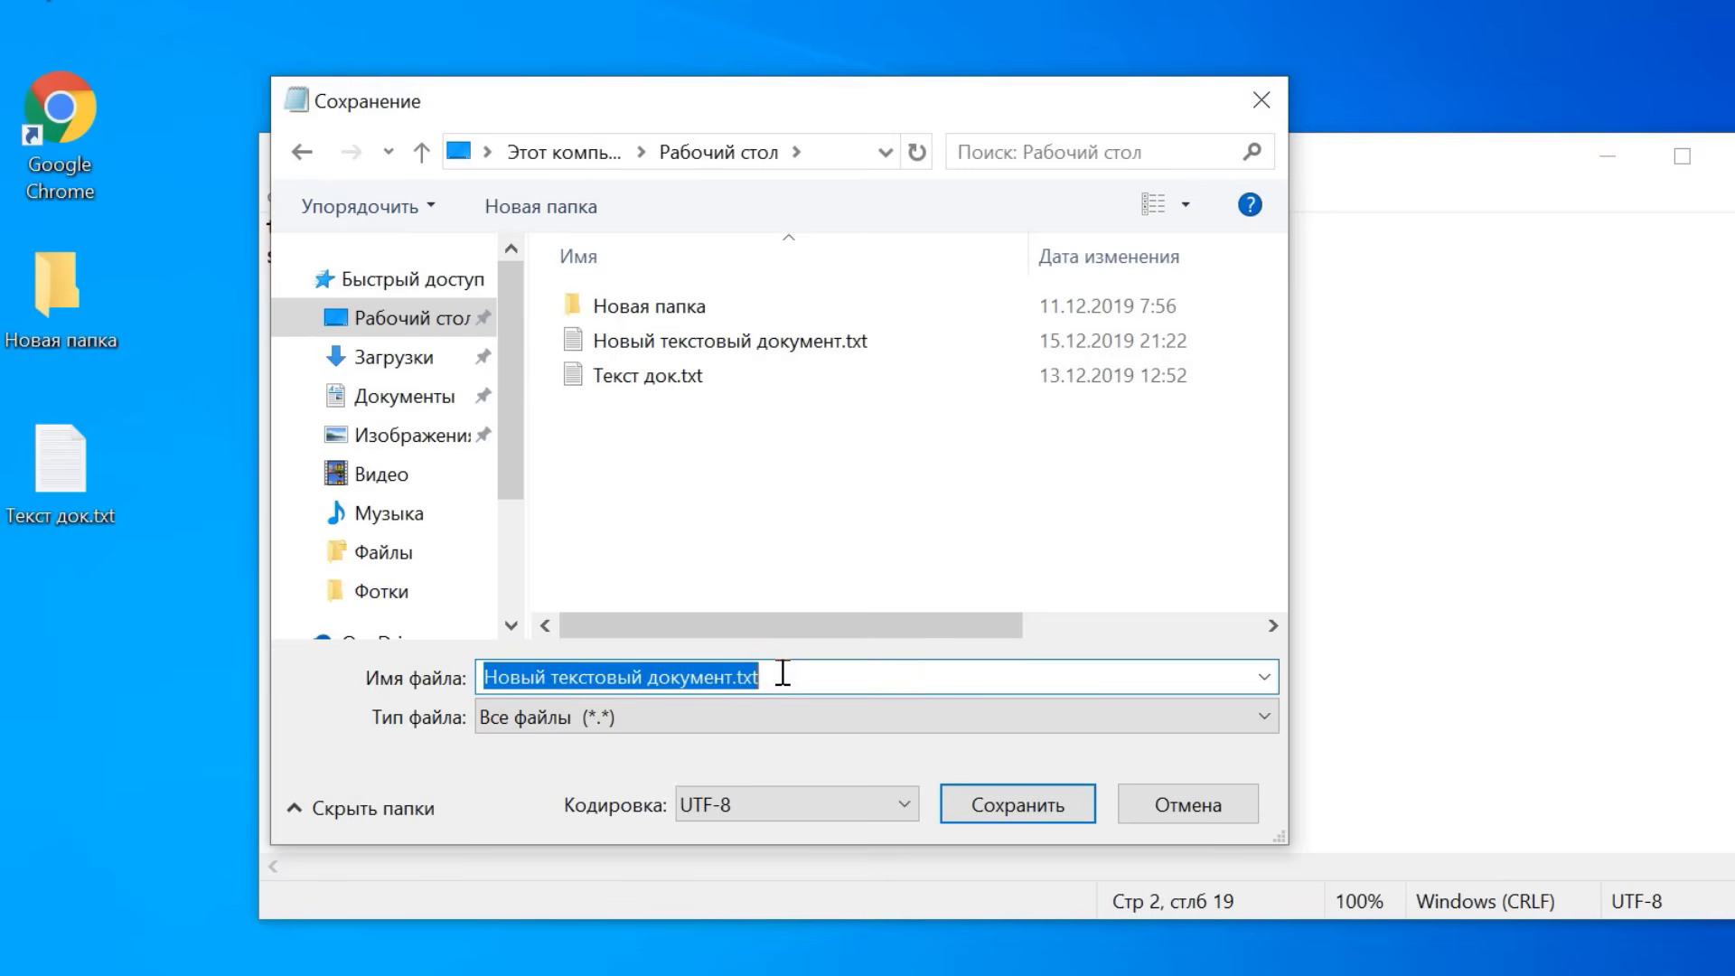
pyautogui.write('reexp.cmd')
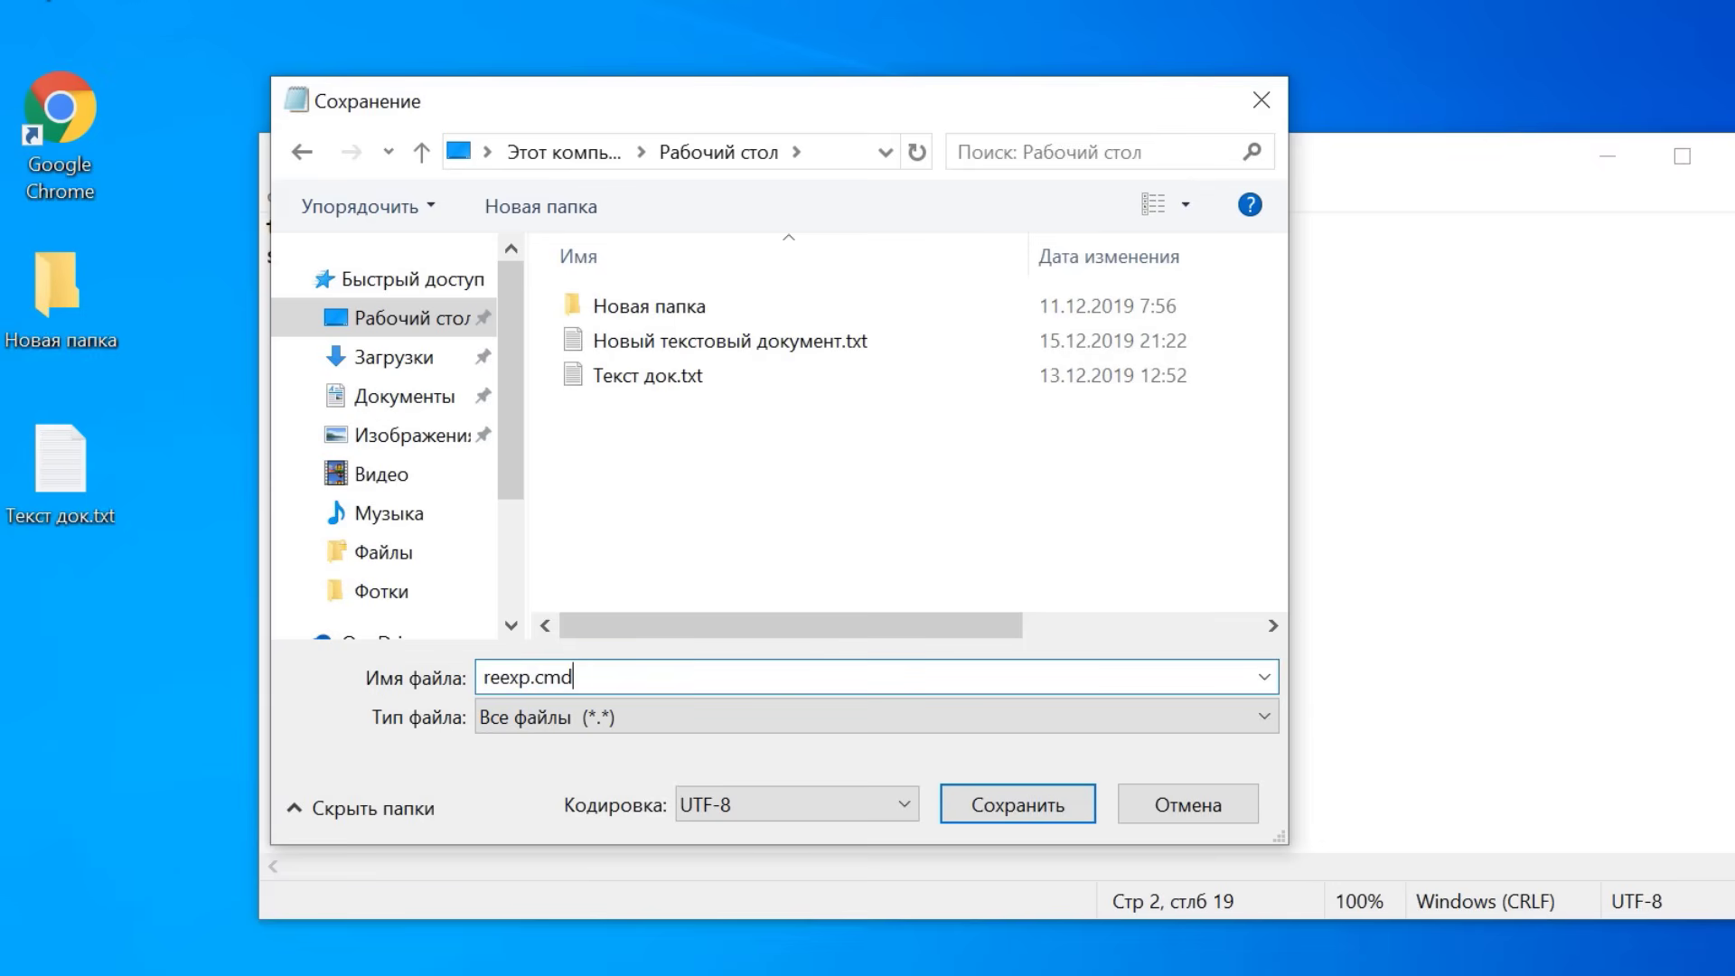
pyautogui.click(903, 804)
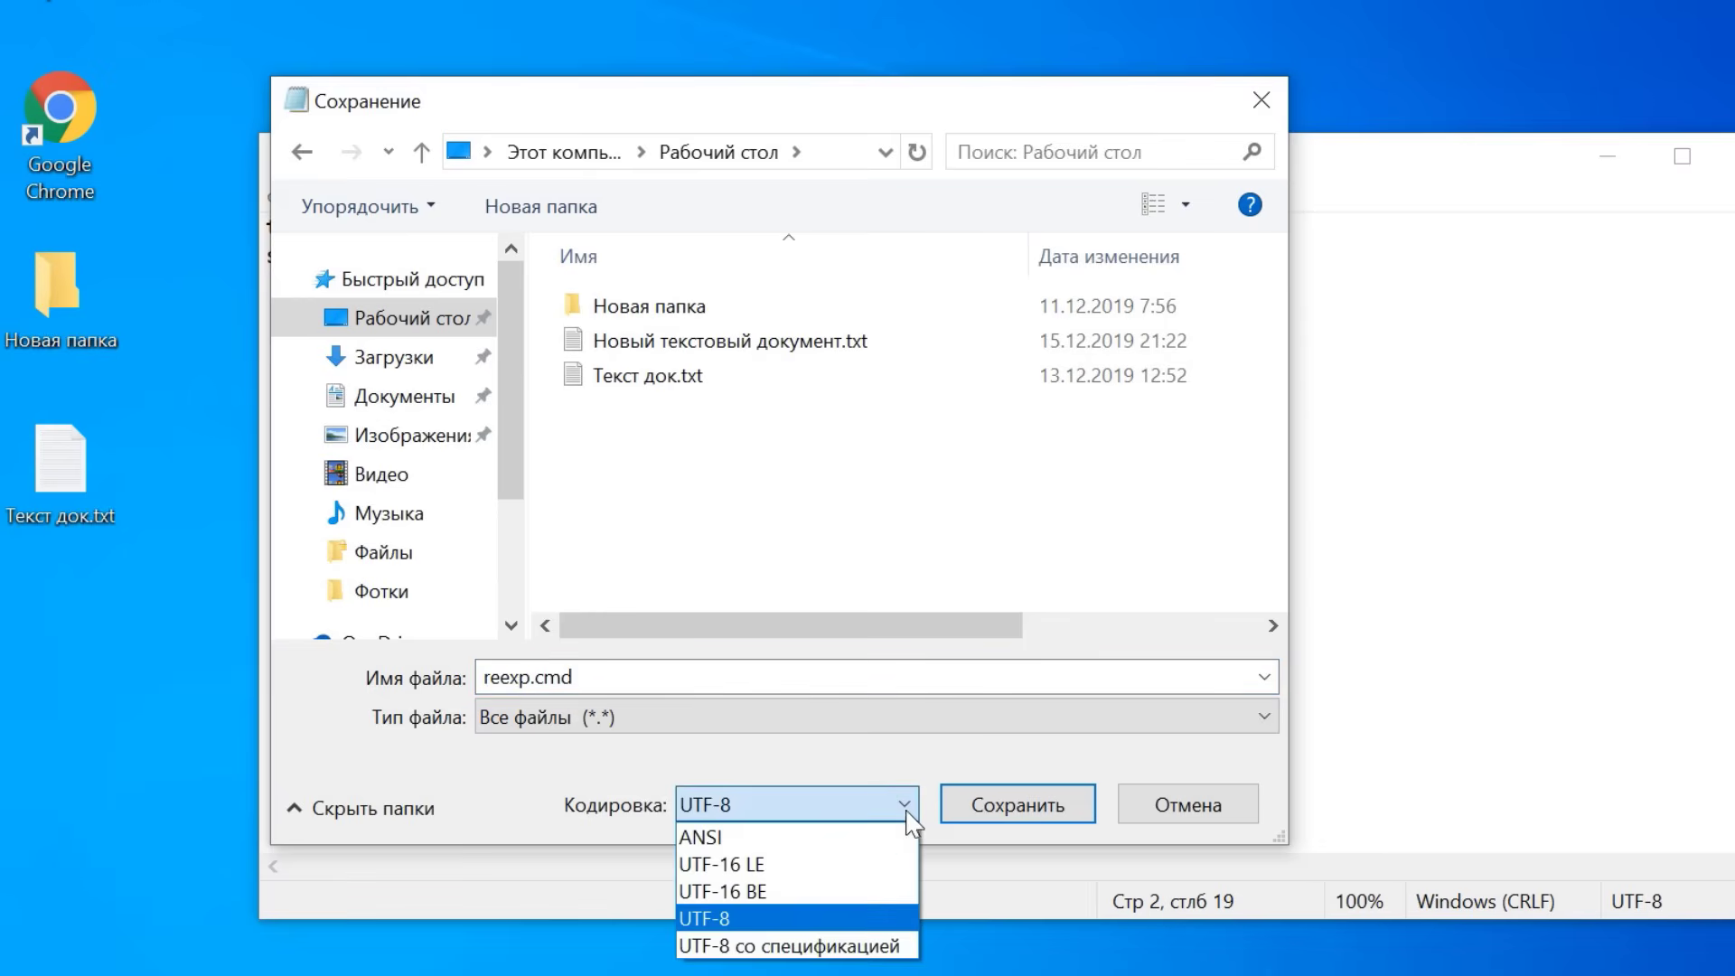
pyautogui.click(735, 918)
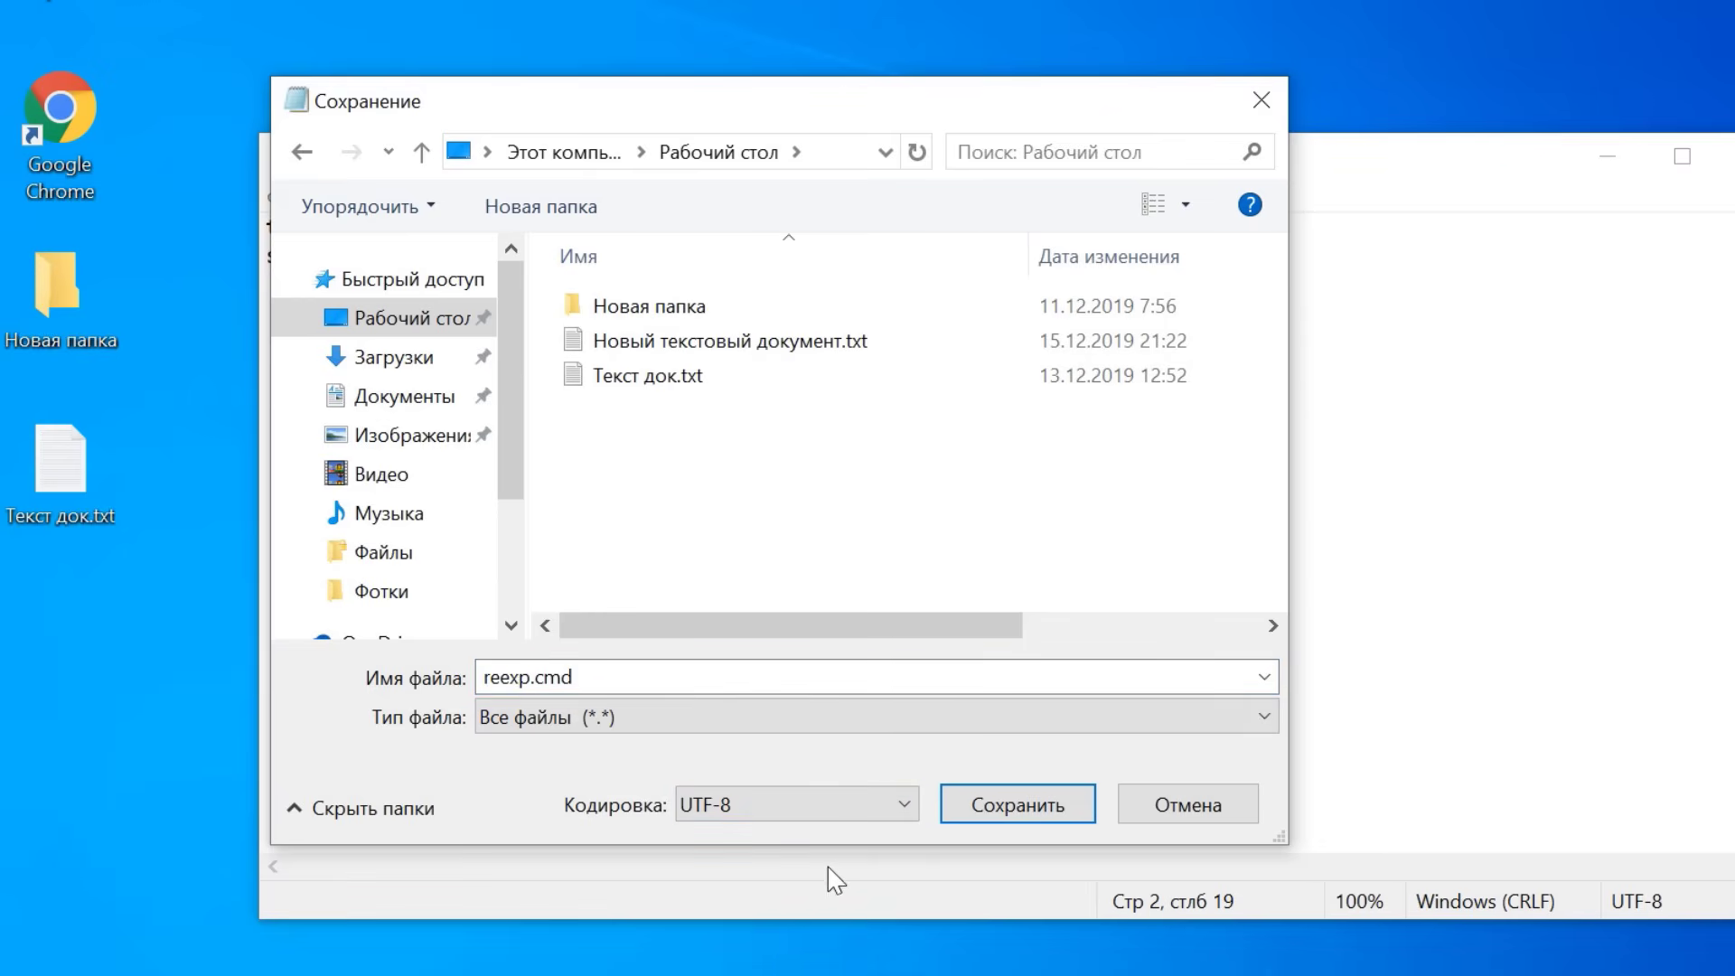
pyautogui.click(992, 811)
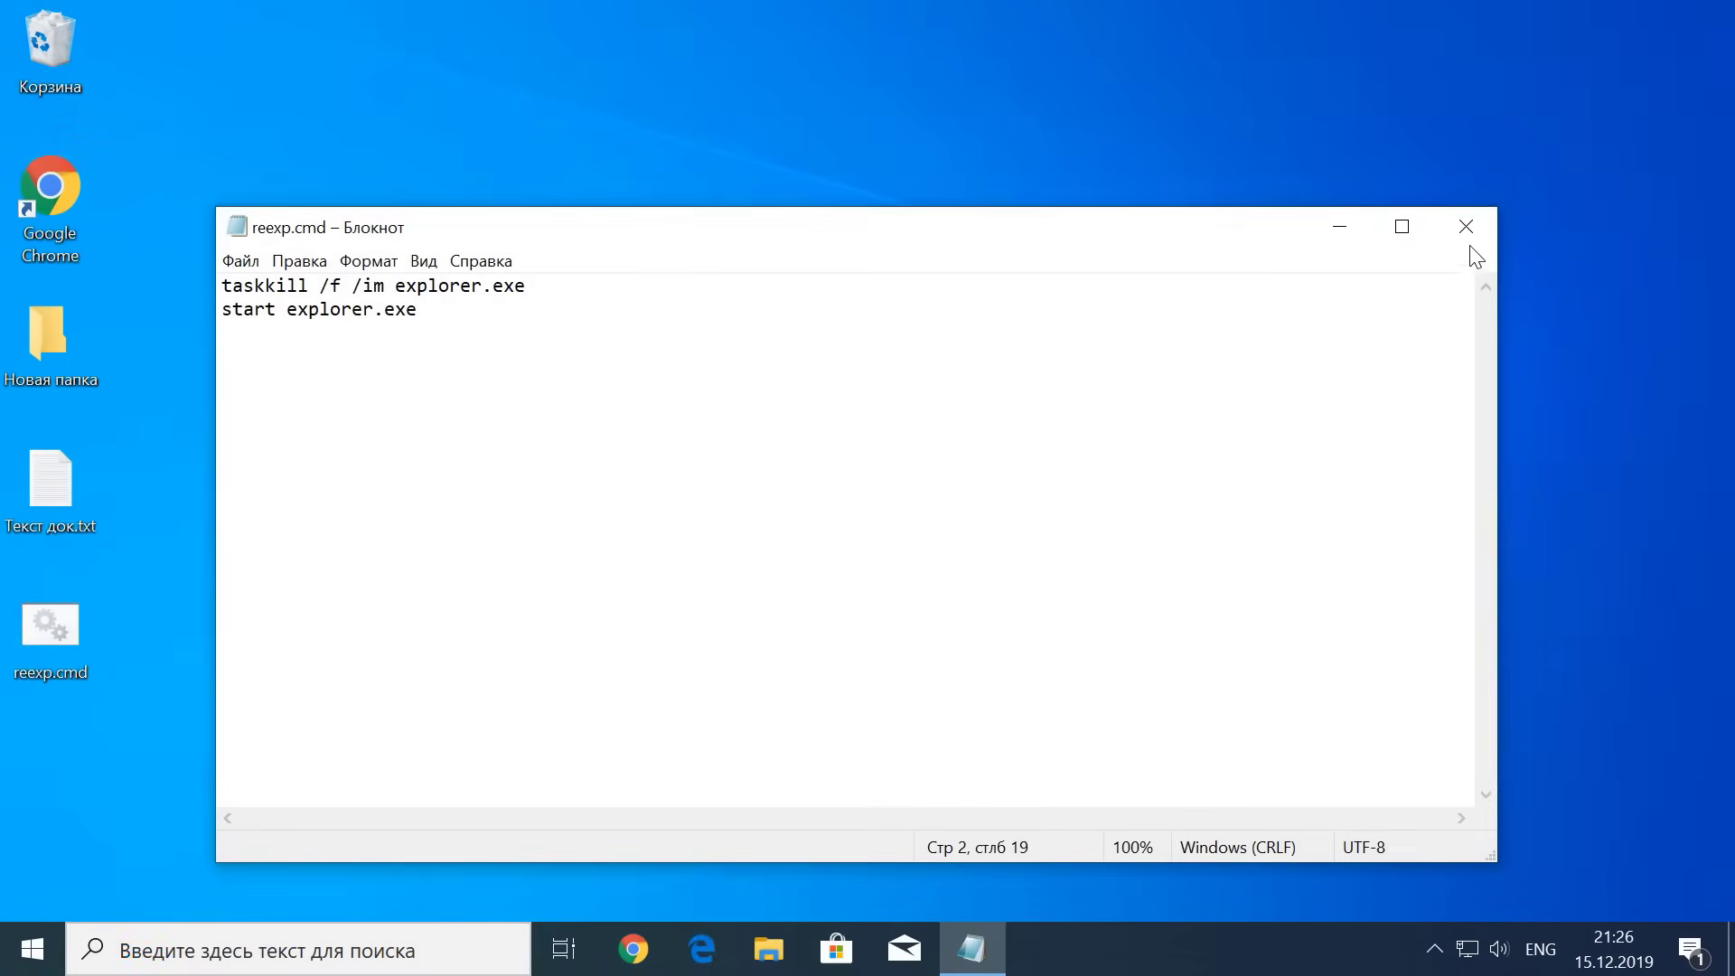
pyautogui.click(1465, 227)
pyautogui.moveTo(354, 497); pyautogui.dragTo(66, 94)
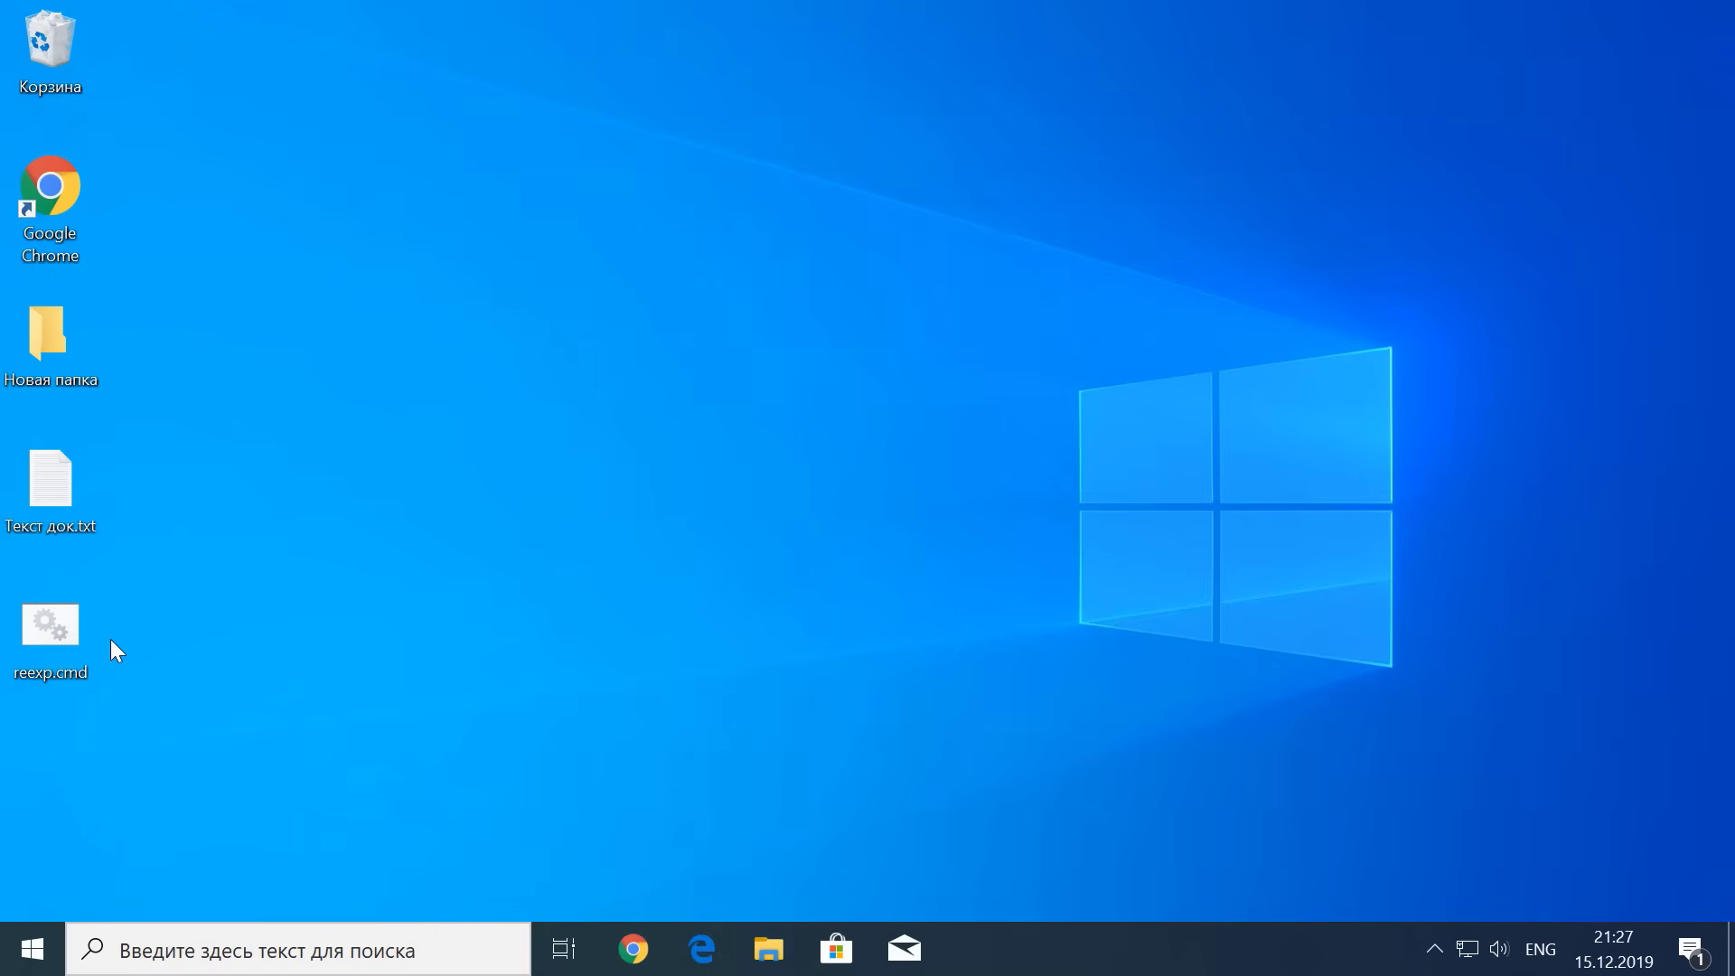
# Step: Move reexp.cmd from the desktop to the Документы folder and minimize the folder window
pyautogui.rightClick(52, 627)
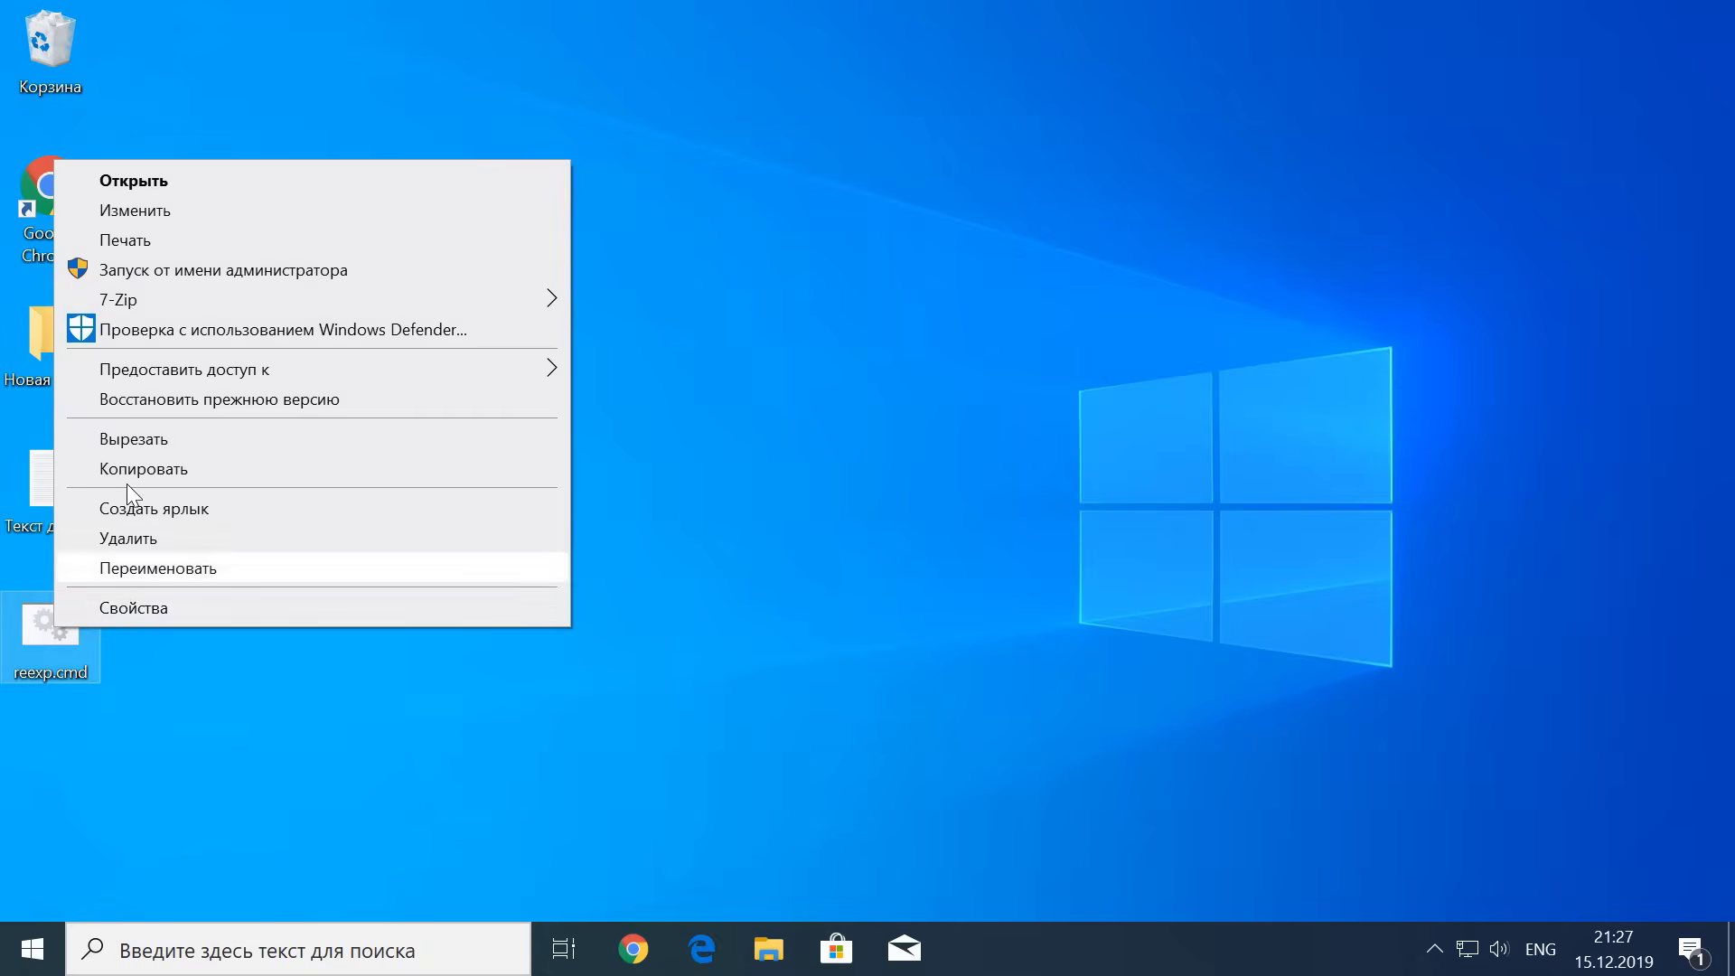
pyautogui.click(160, 441)
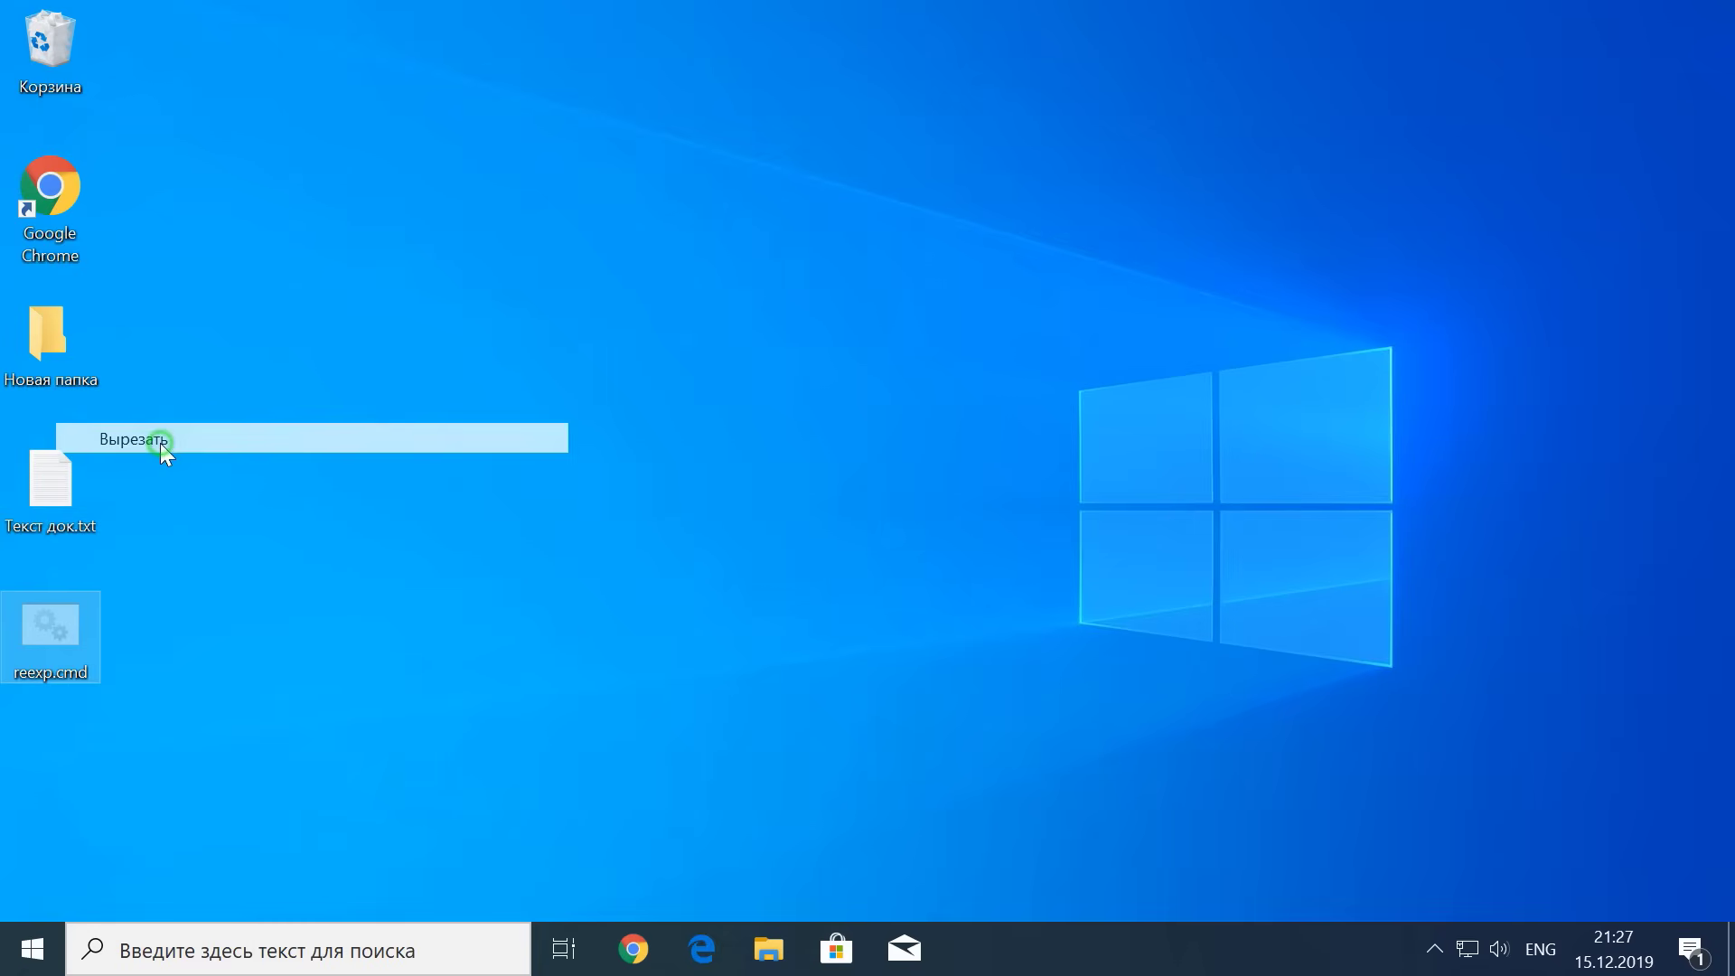
pyautogui.click(768, 949)
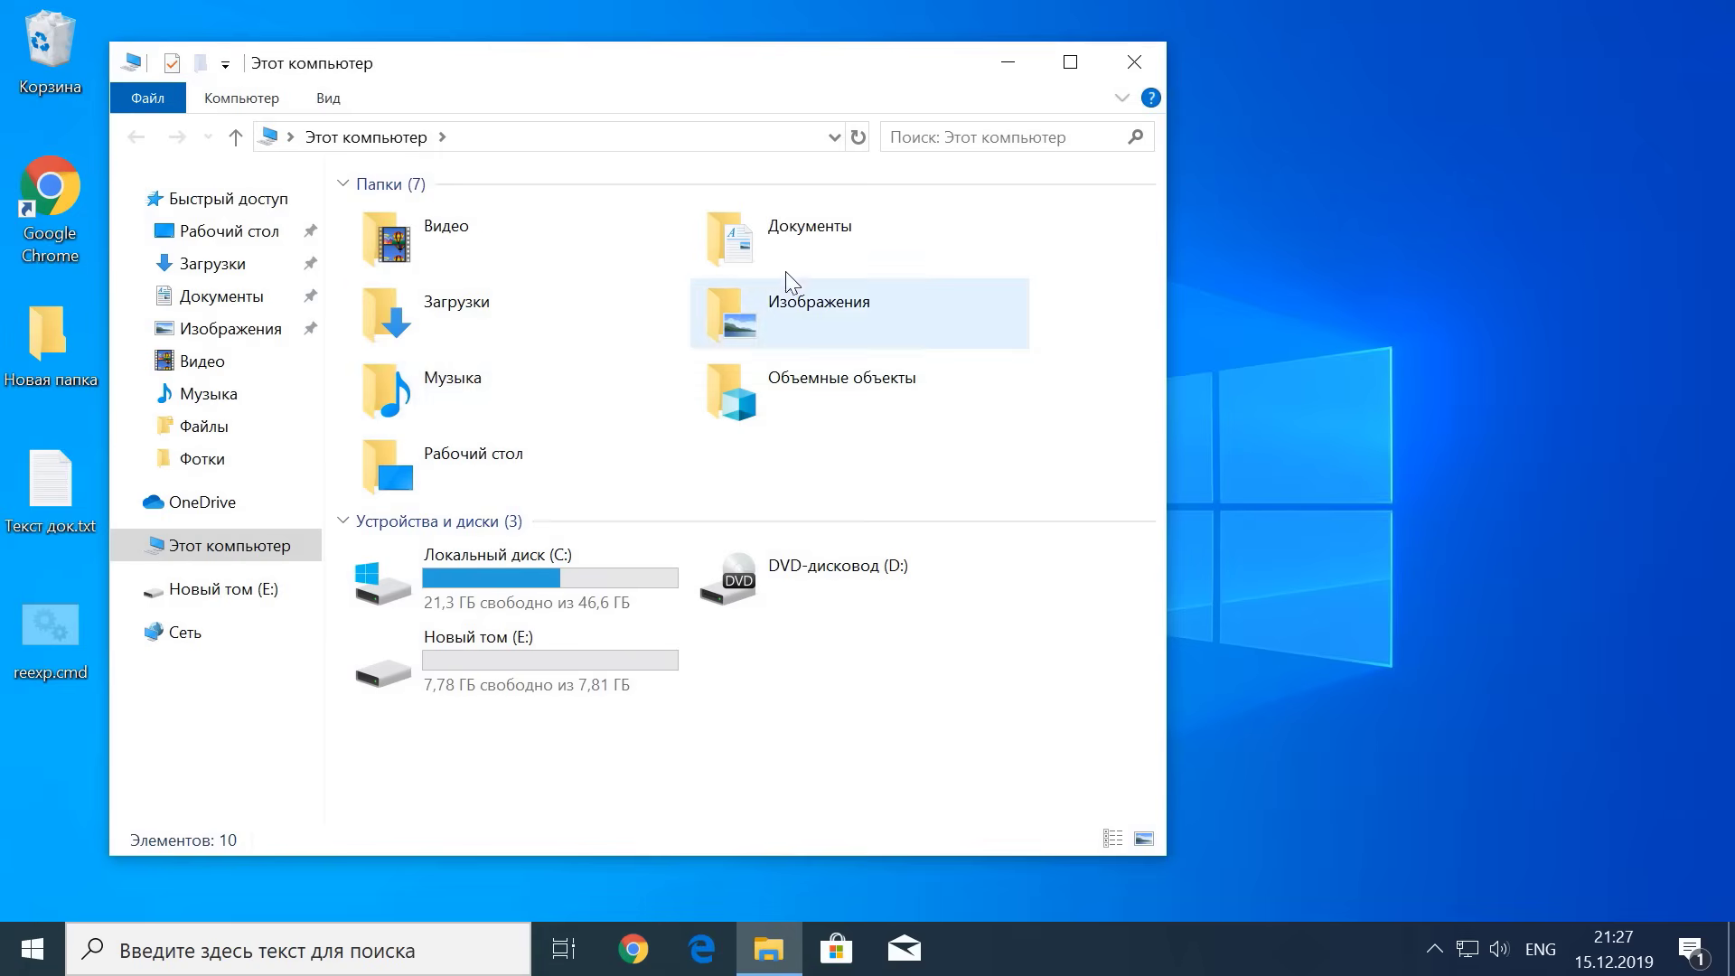
pyautogui.doubleClick(786, 258)
pyautogui.rightClick(472, 435)
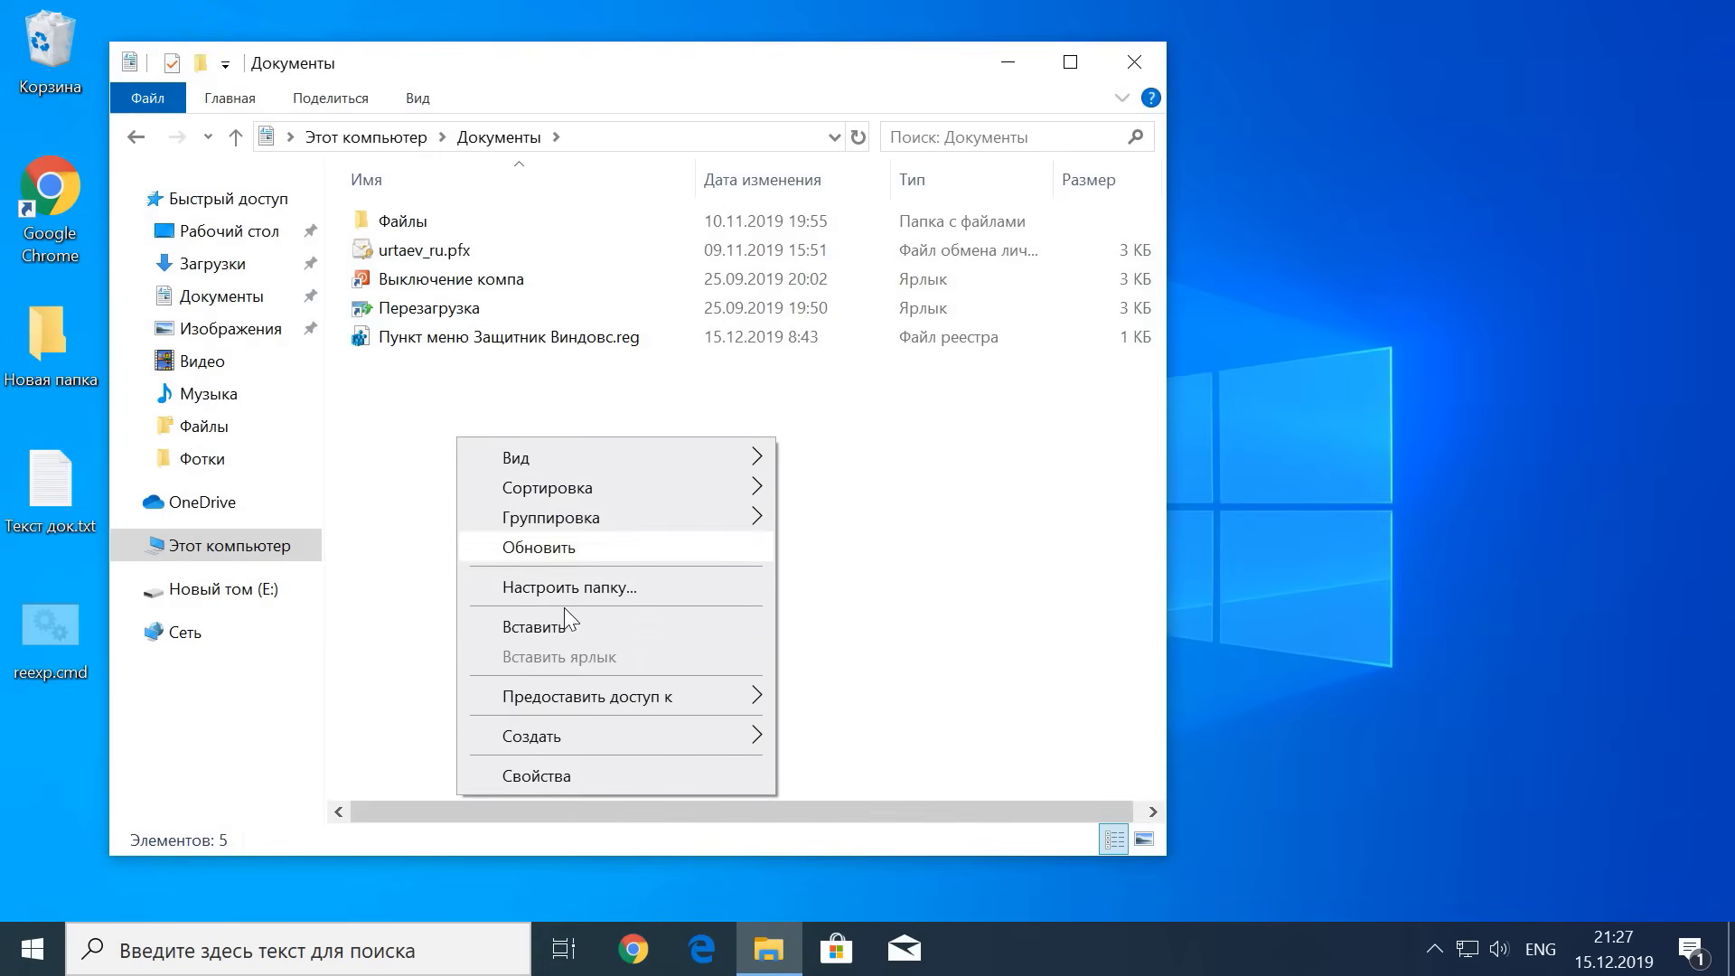
pyautogui.click(565, 630)
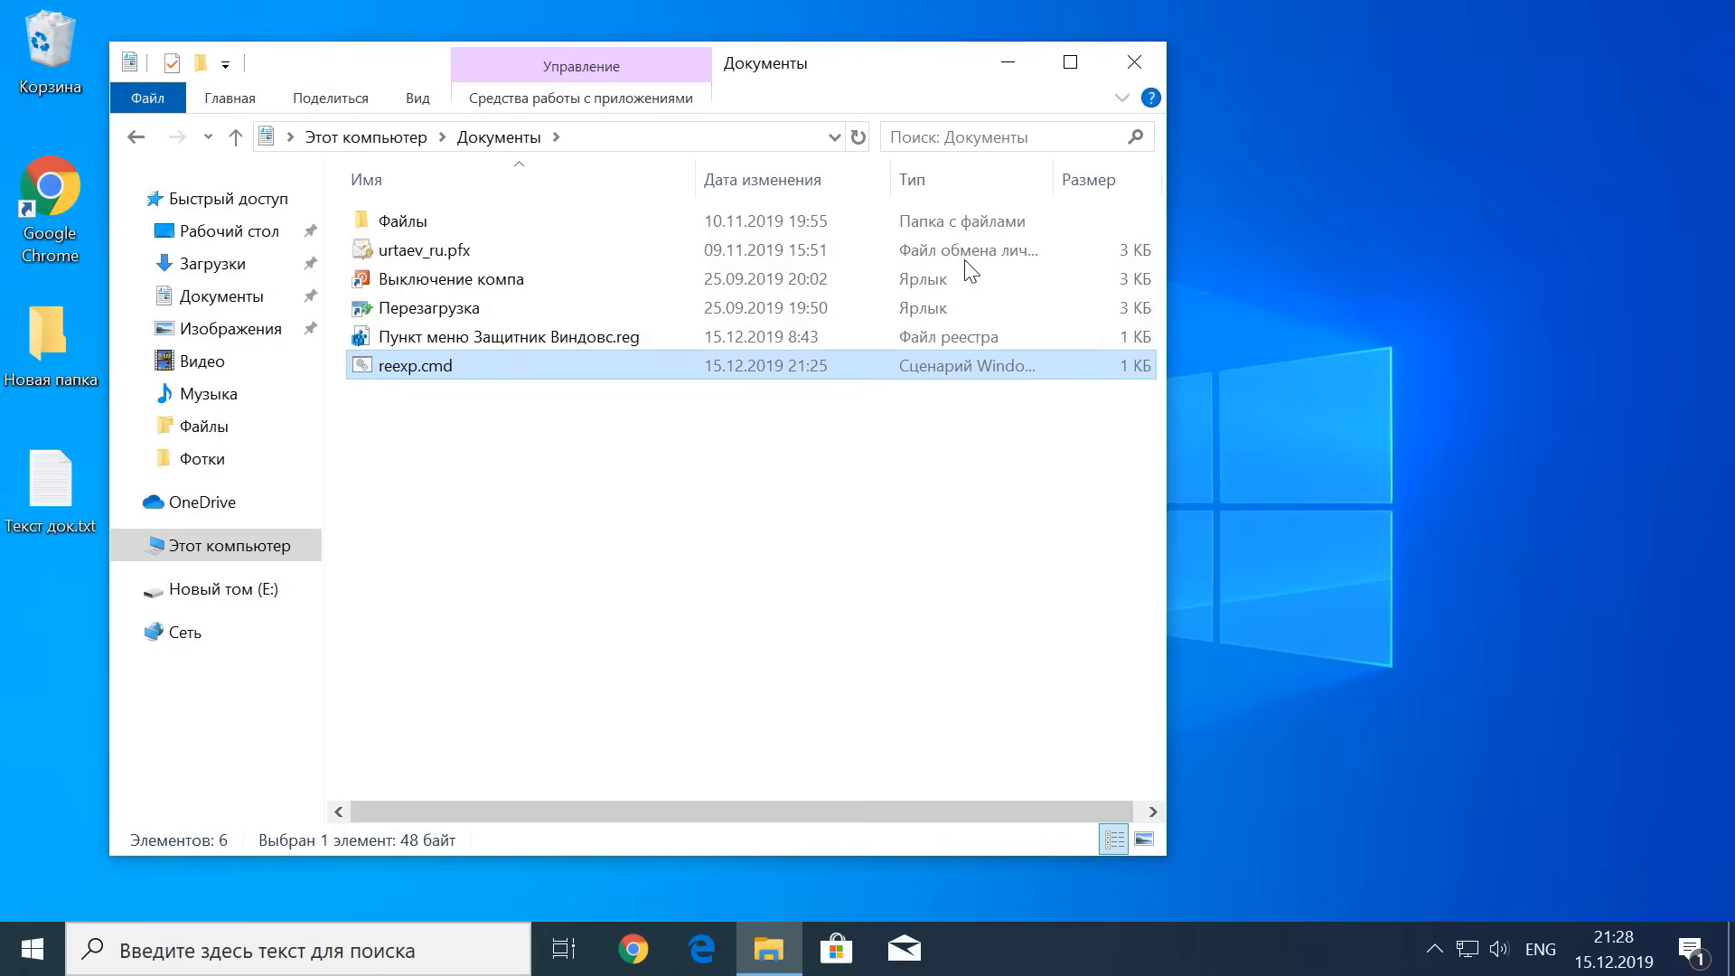
pyautogui.click(1018, 65)
# Step: Open the Registry Editor with permission to make changes and select the key HKEY_CLASSES_ROOT\Directory\Background\shell
pyautogui.press('super')
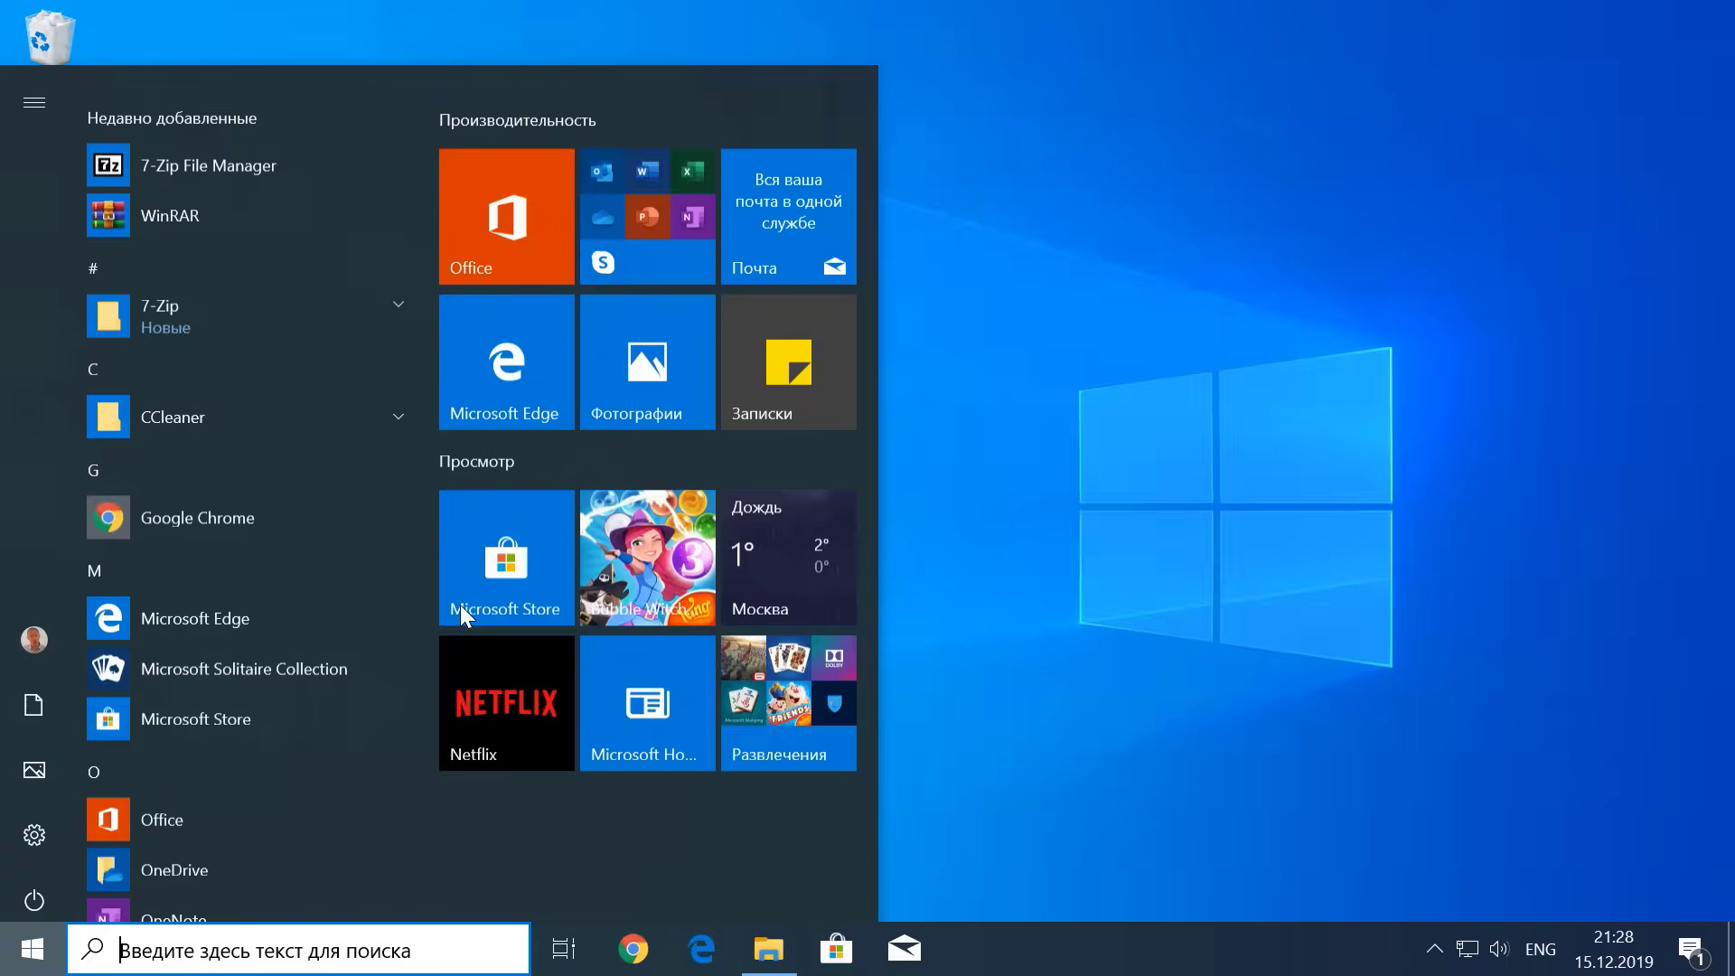
pyautogui.write('reg')
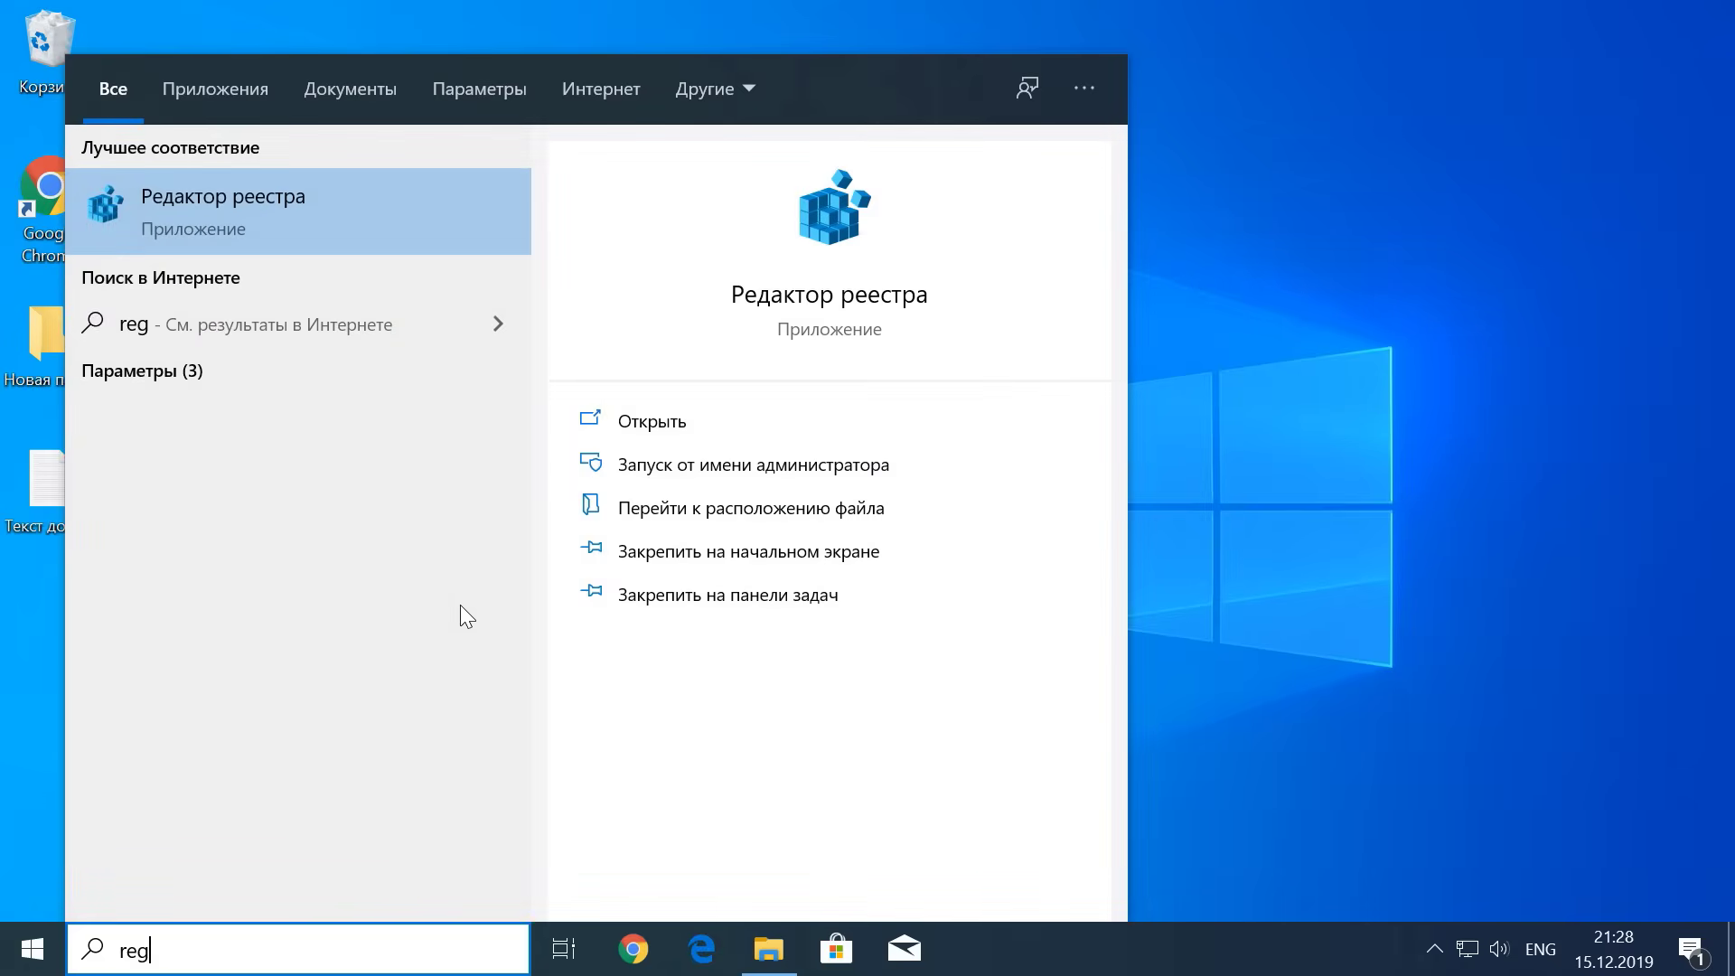
pyautogui.press('Return')
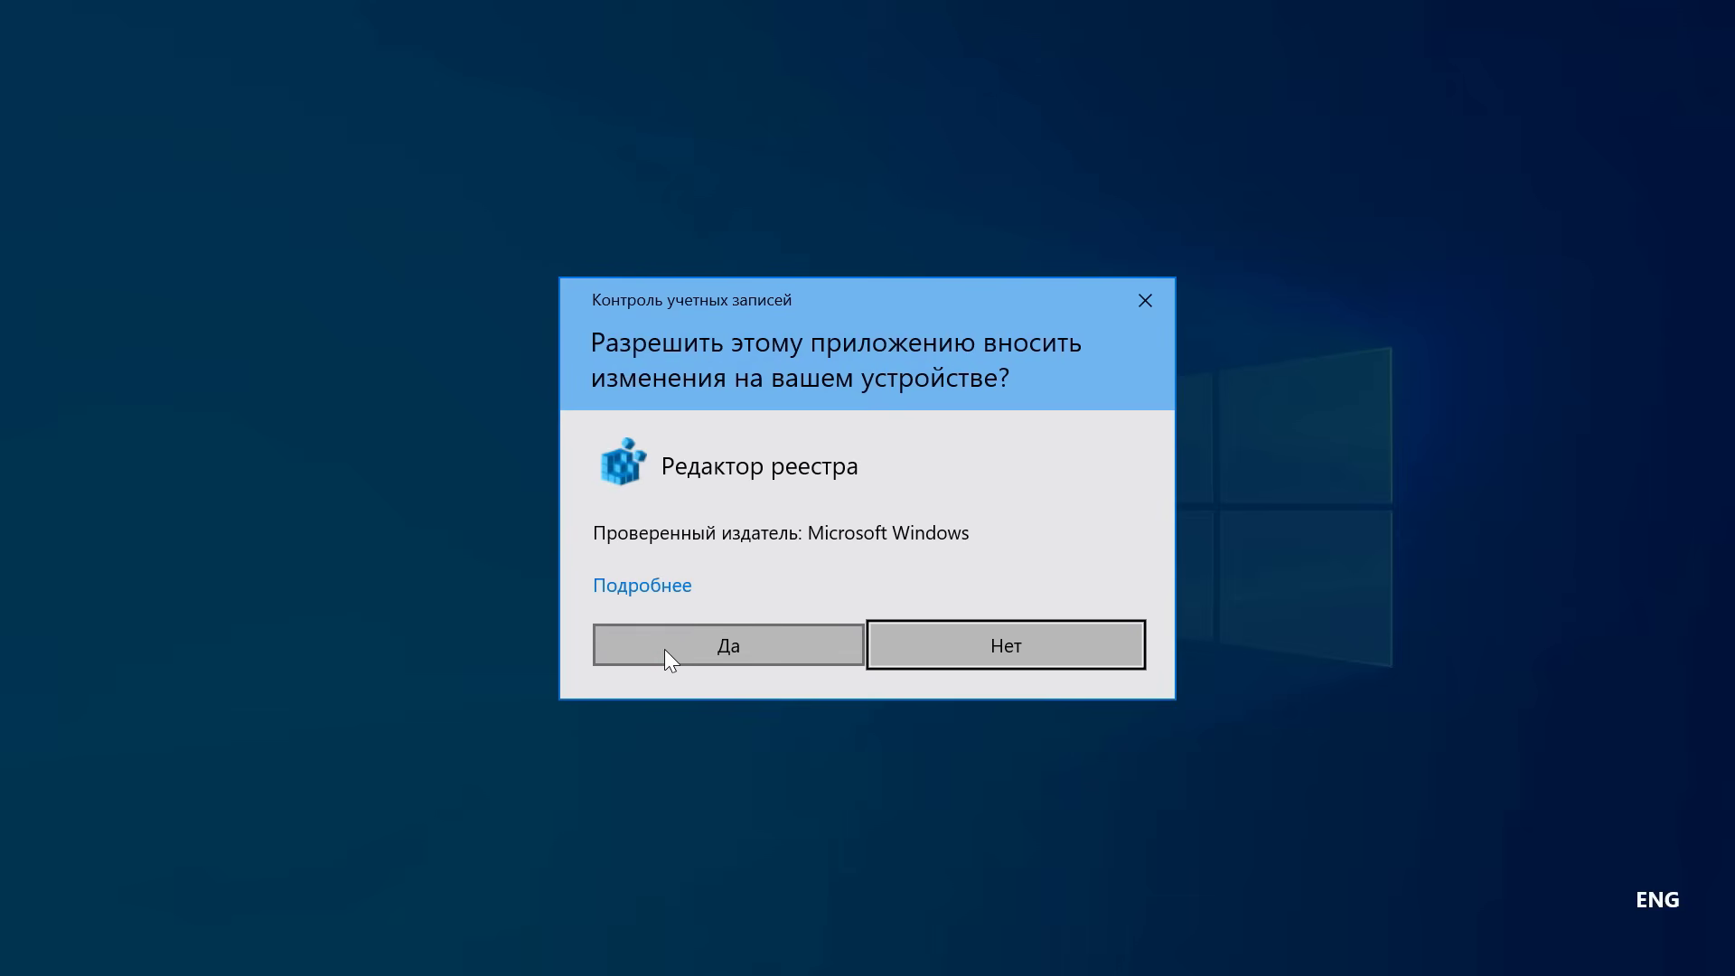
pyautogui.click(662, 656)
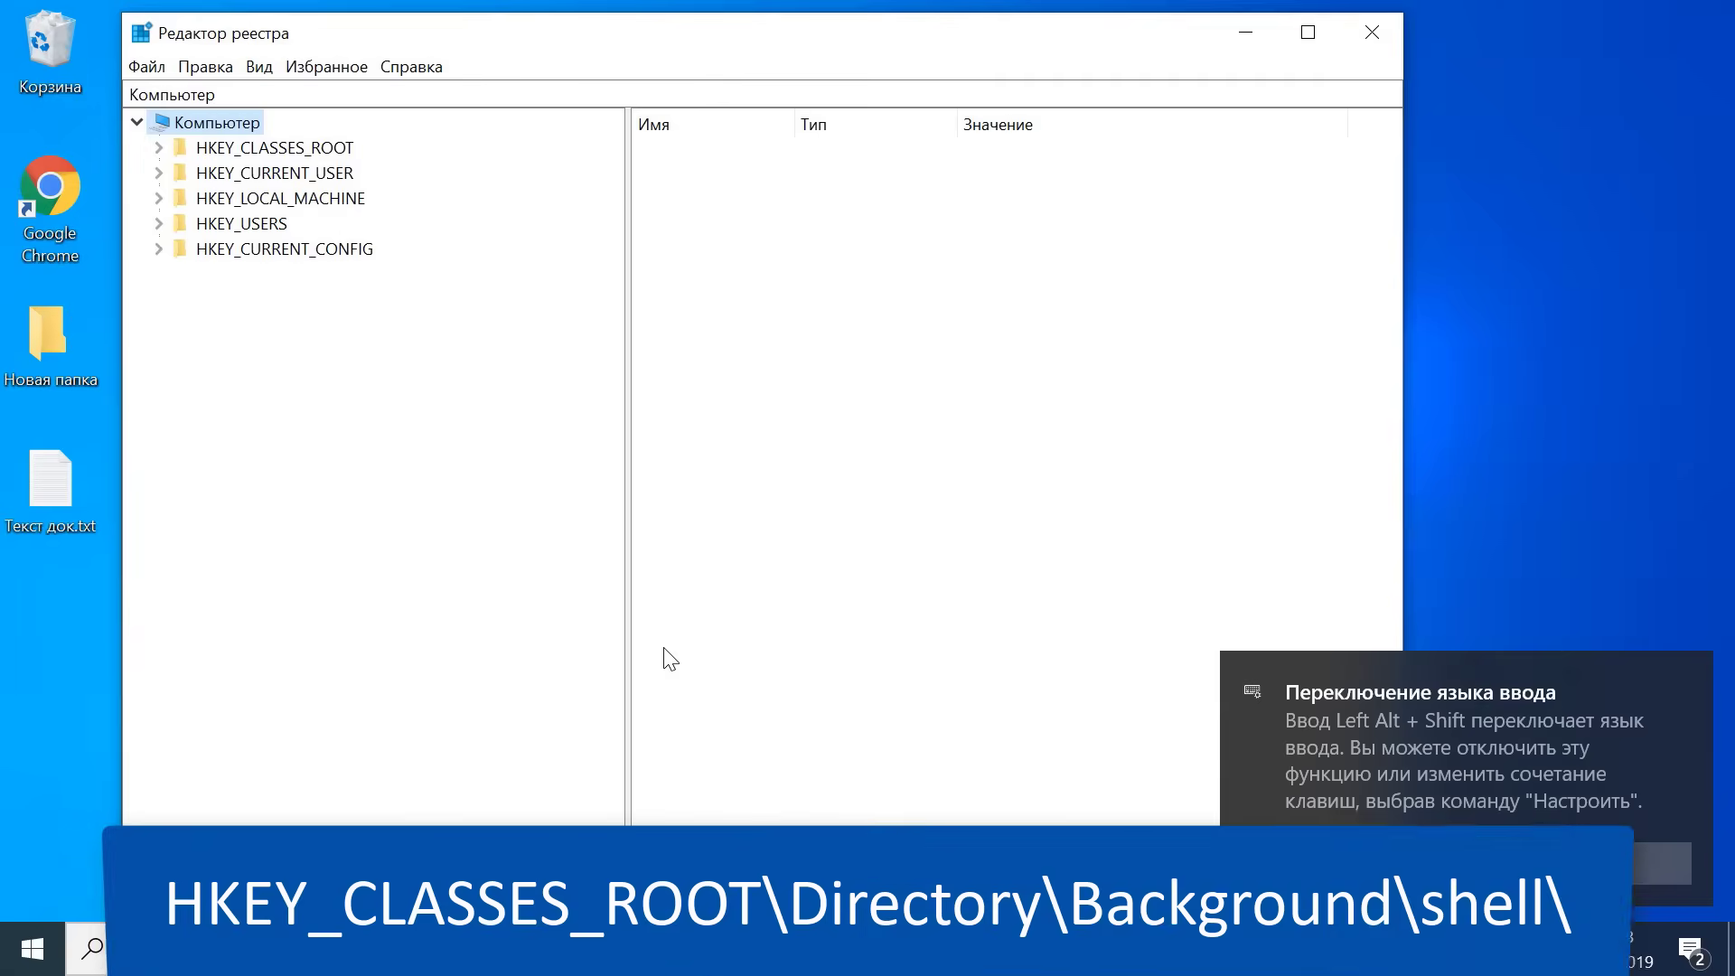
pyautogui.click(158, 148)
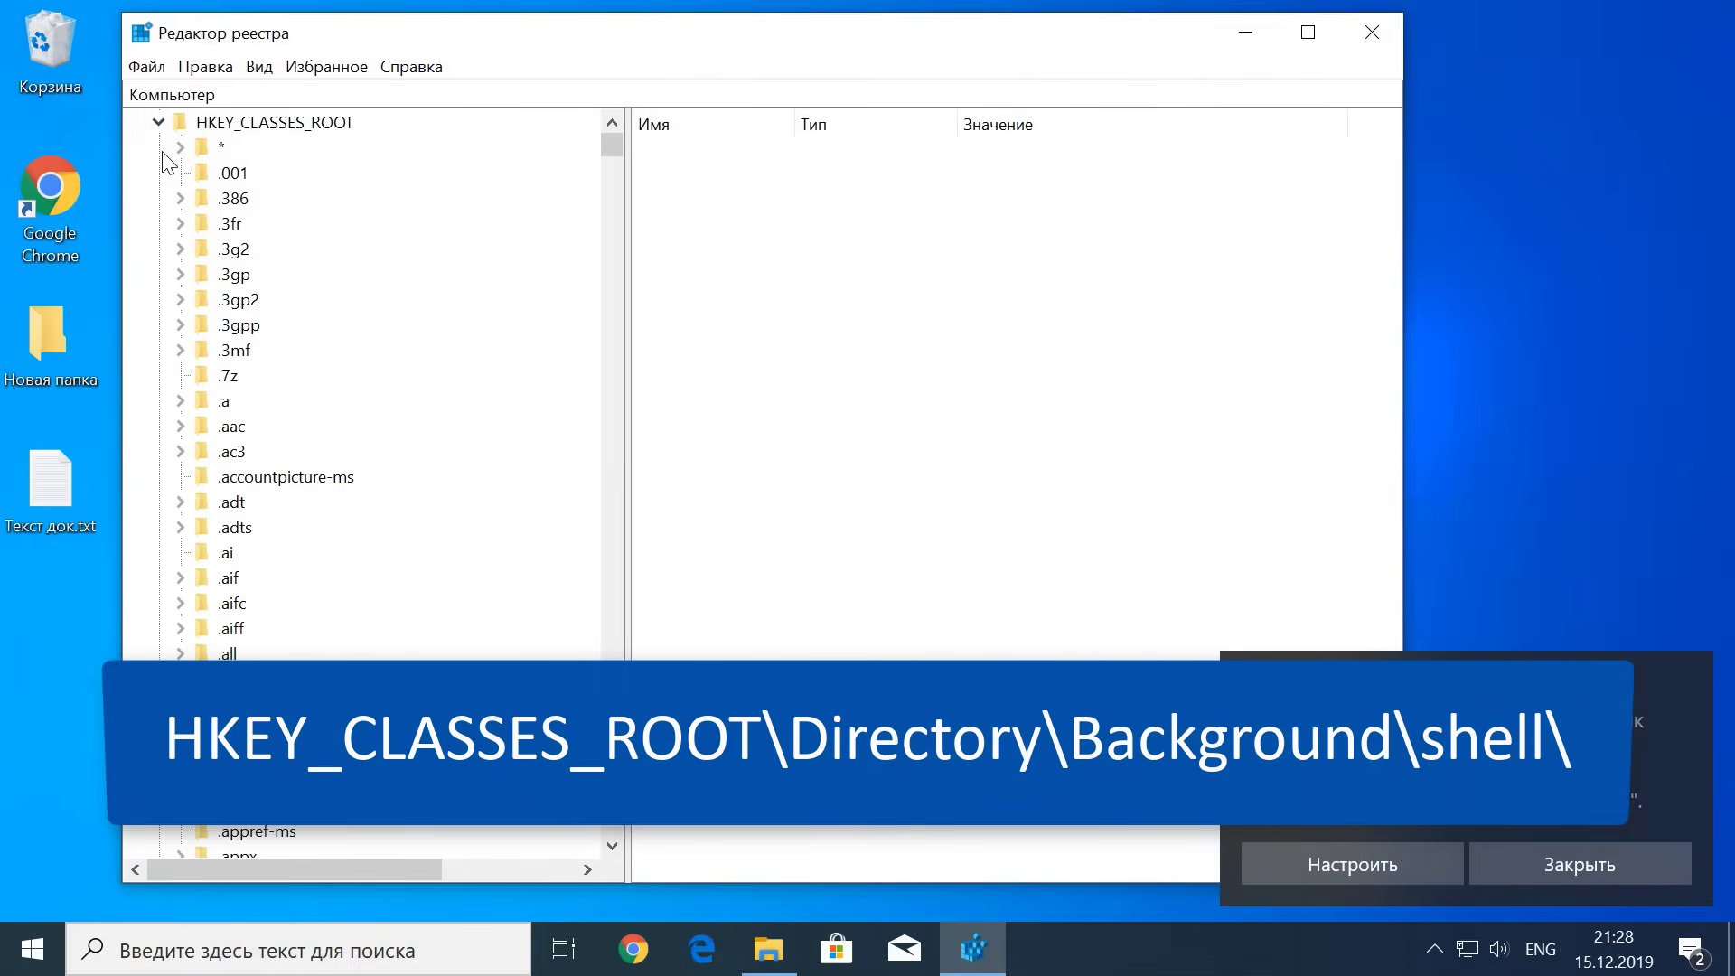
pyautogui.scroll(-20, 615, 503)
pyautogui.moveTo(611, 179); pyautogui.dragTo(605, 336)
pyautogui.click(180, 503)
pyautogui.click(201, 526)
pyautogui.click(284, 578)
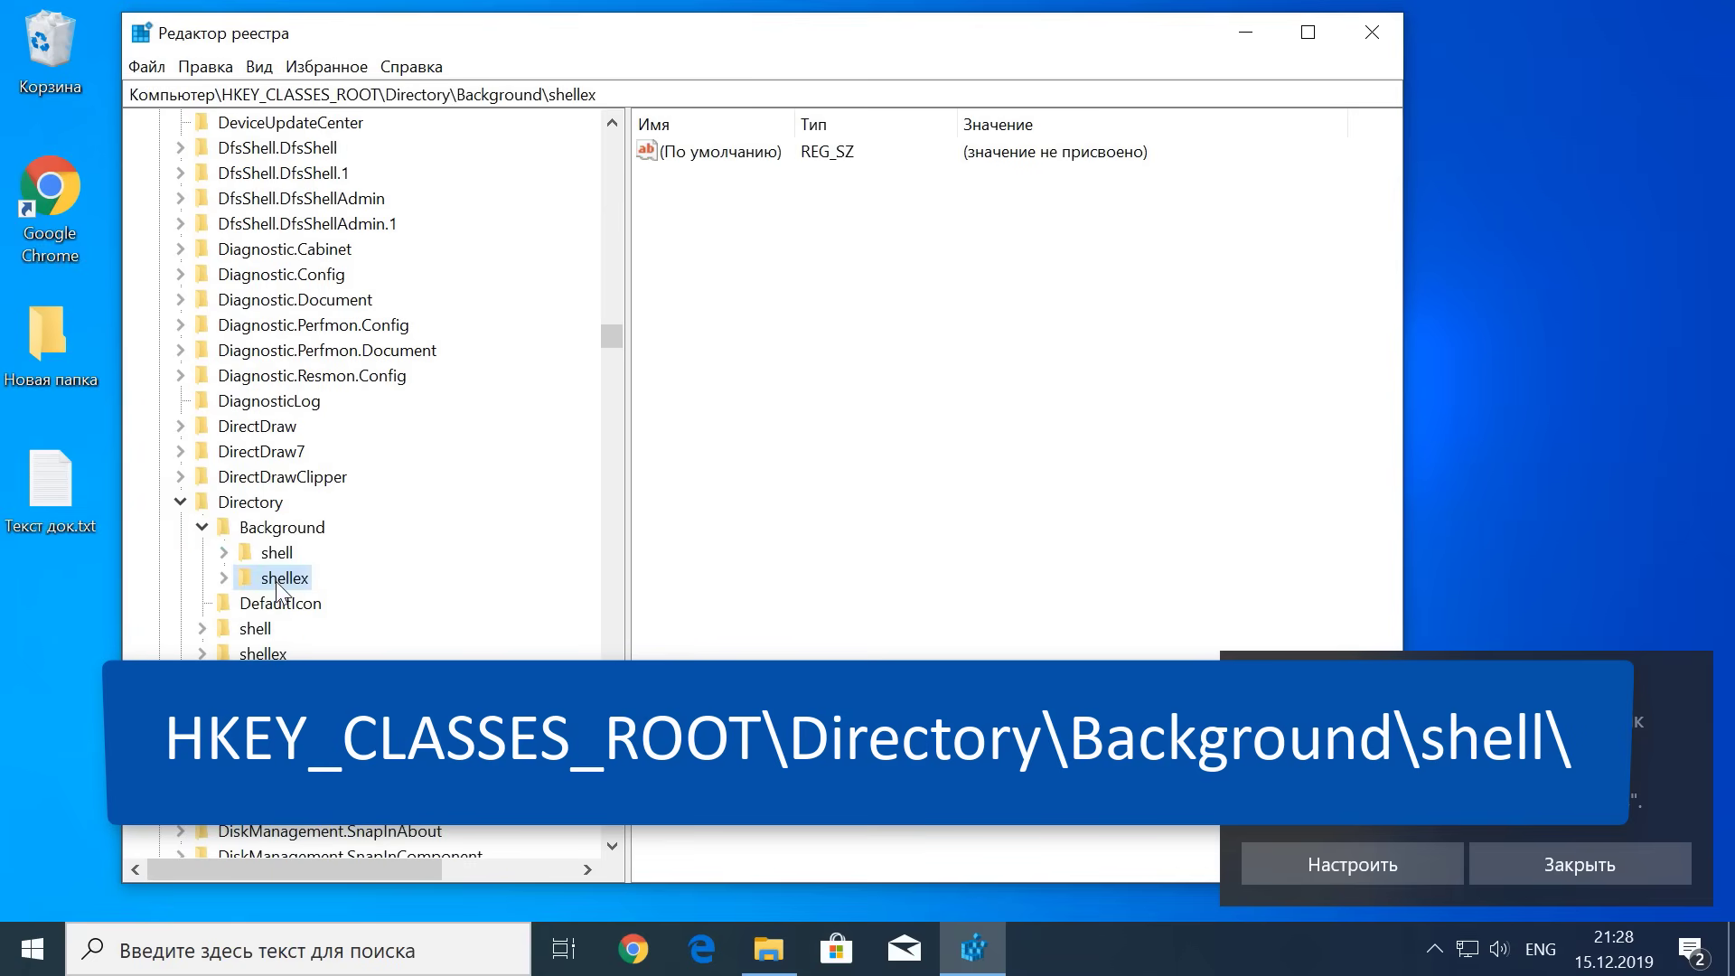
pyautogui.click(289, 553)
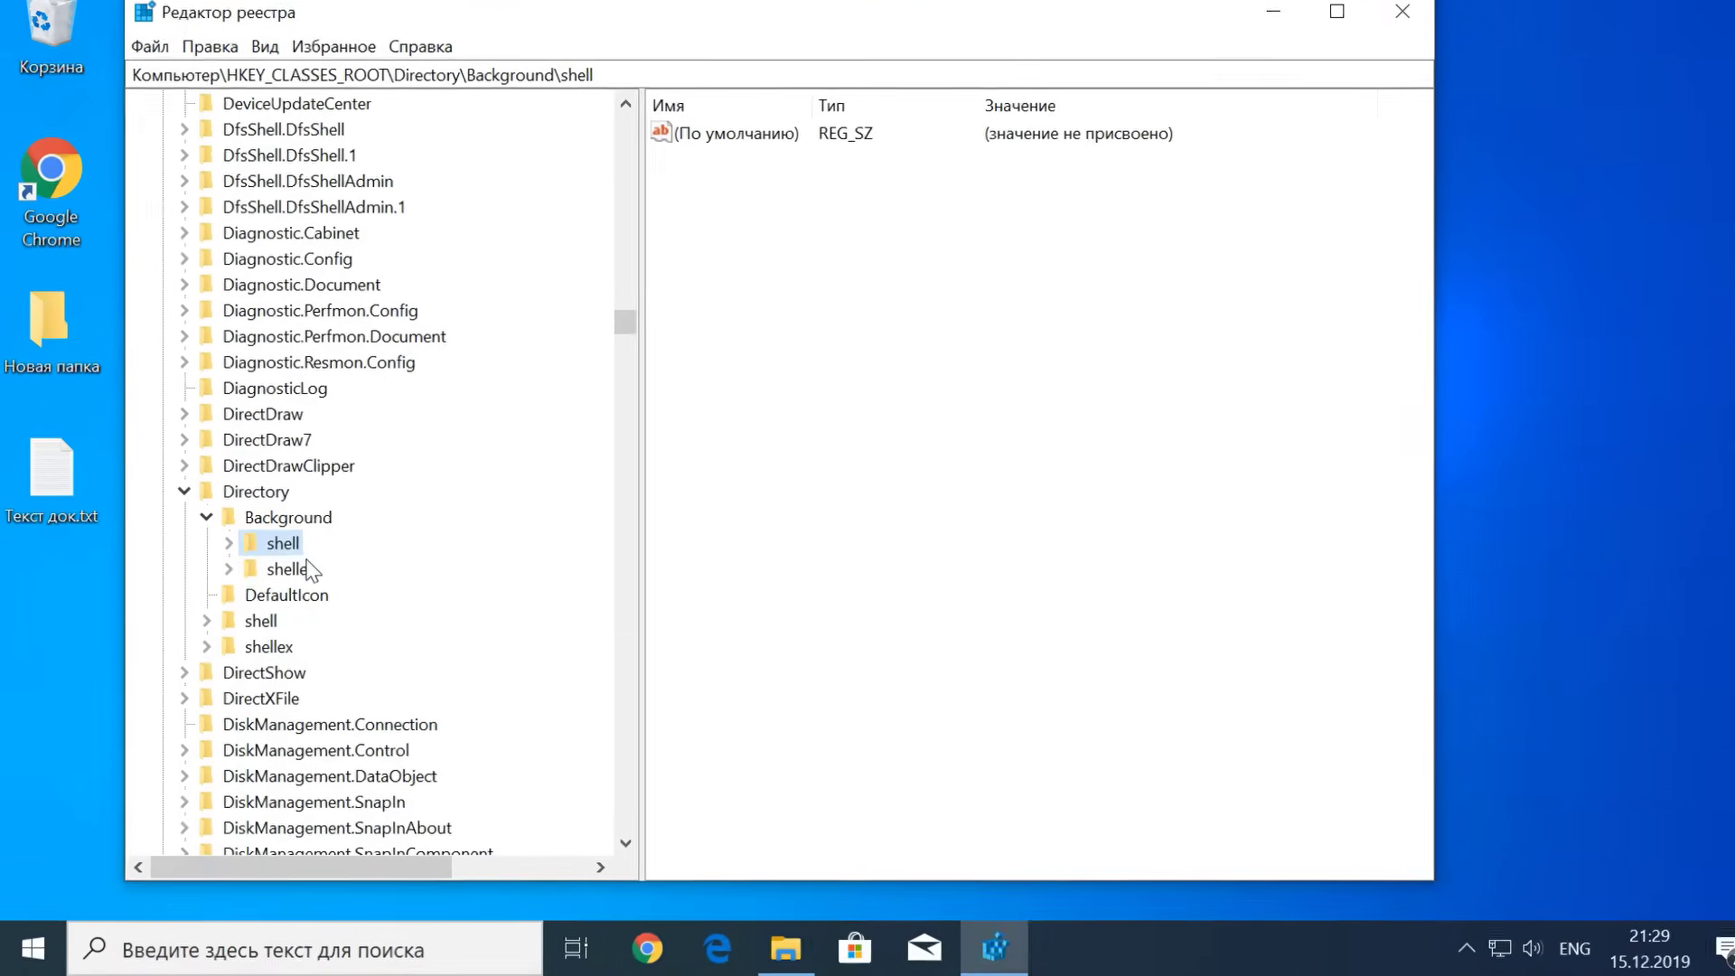
# Step: Create a new key named "Restart Explorer" inside the Background\shell key
pyautogui.rightClick(288, 546)
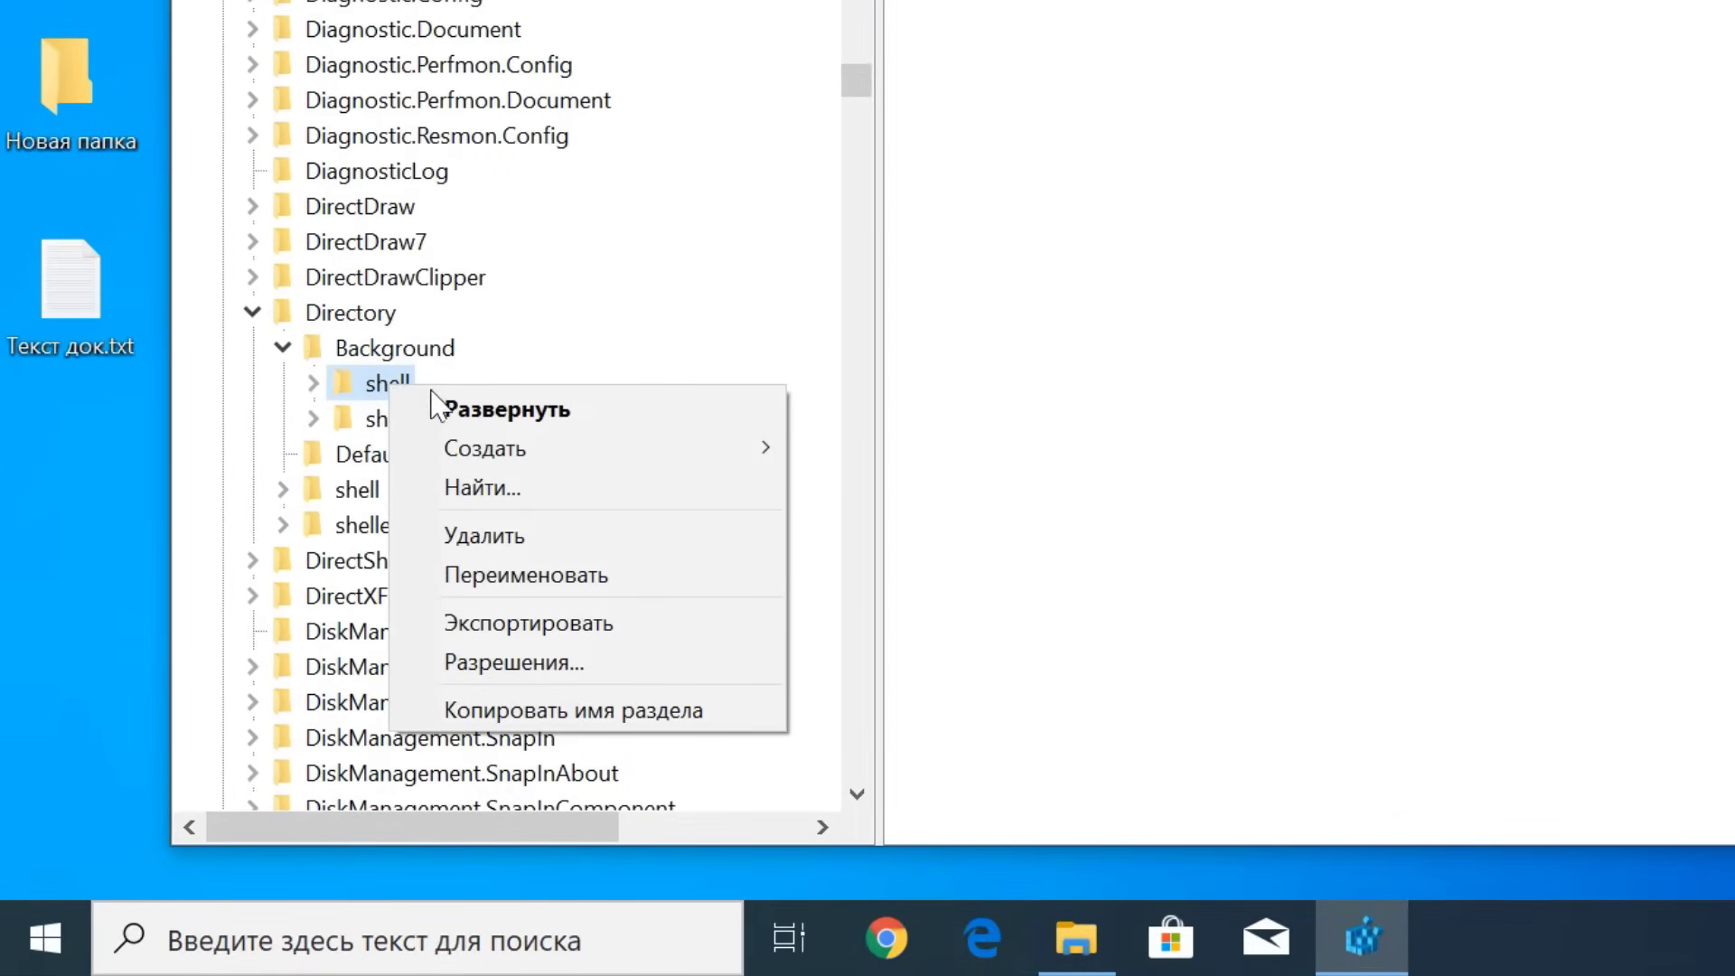
pyautogui.moveTo(542, 456)
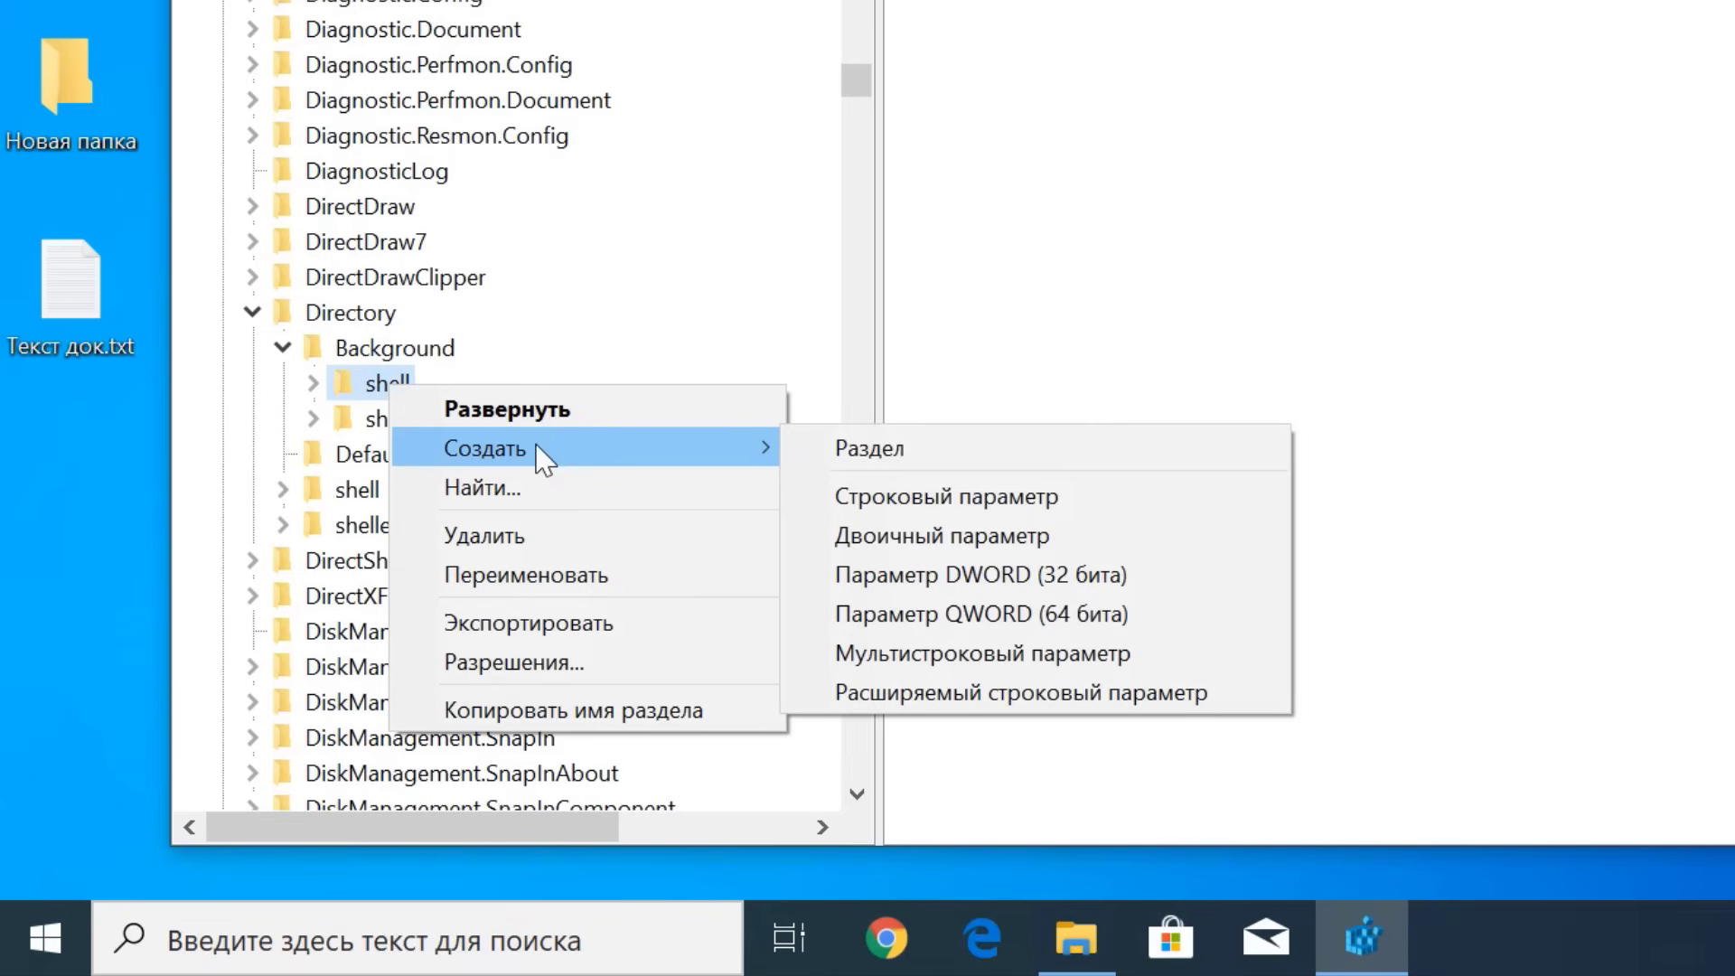
pyautogui.click(874, 451)
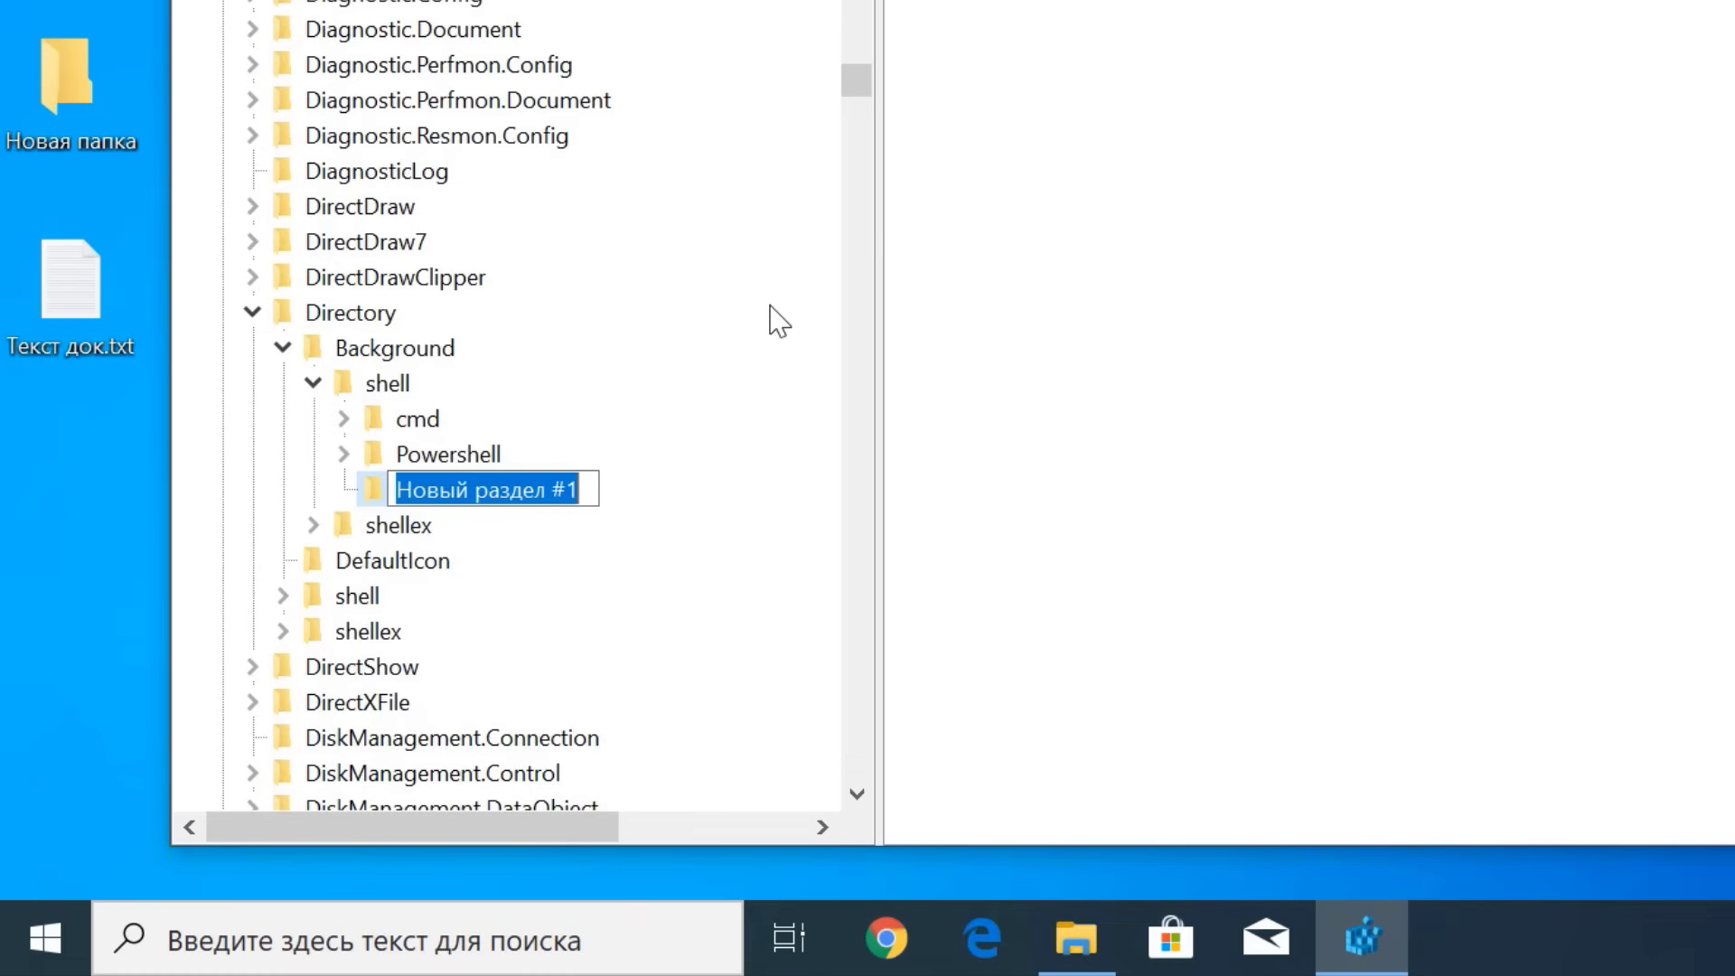
pyautogui.write('Restar')
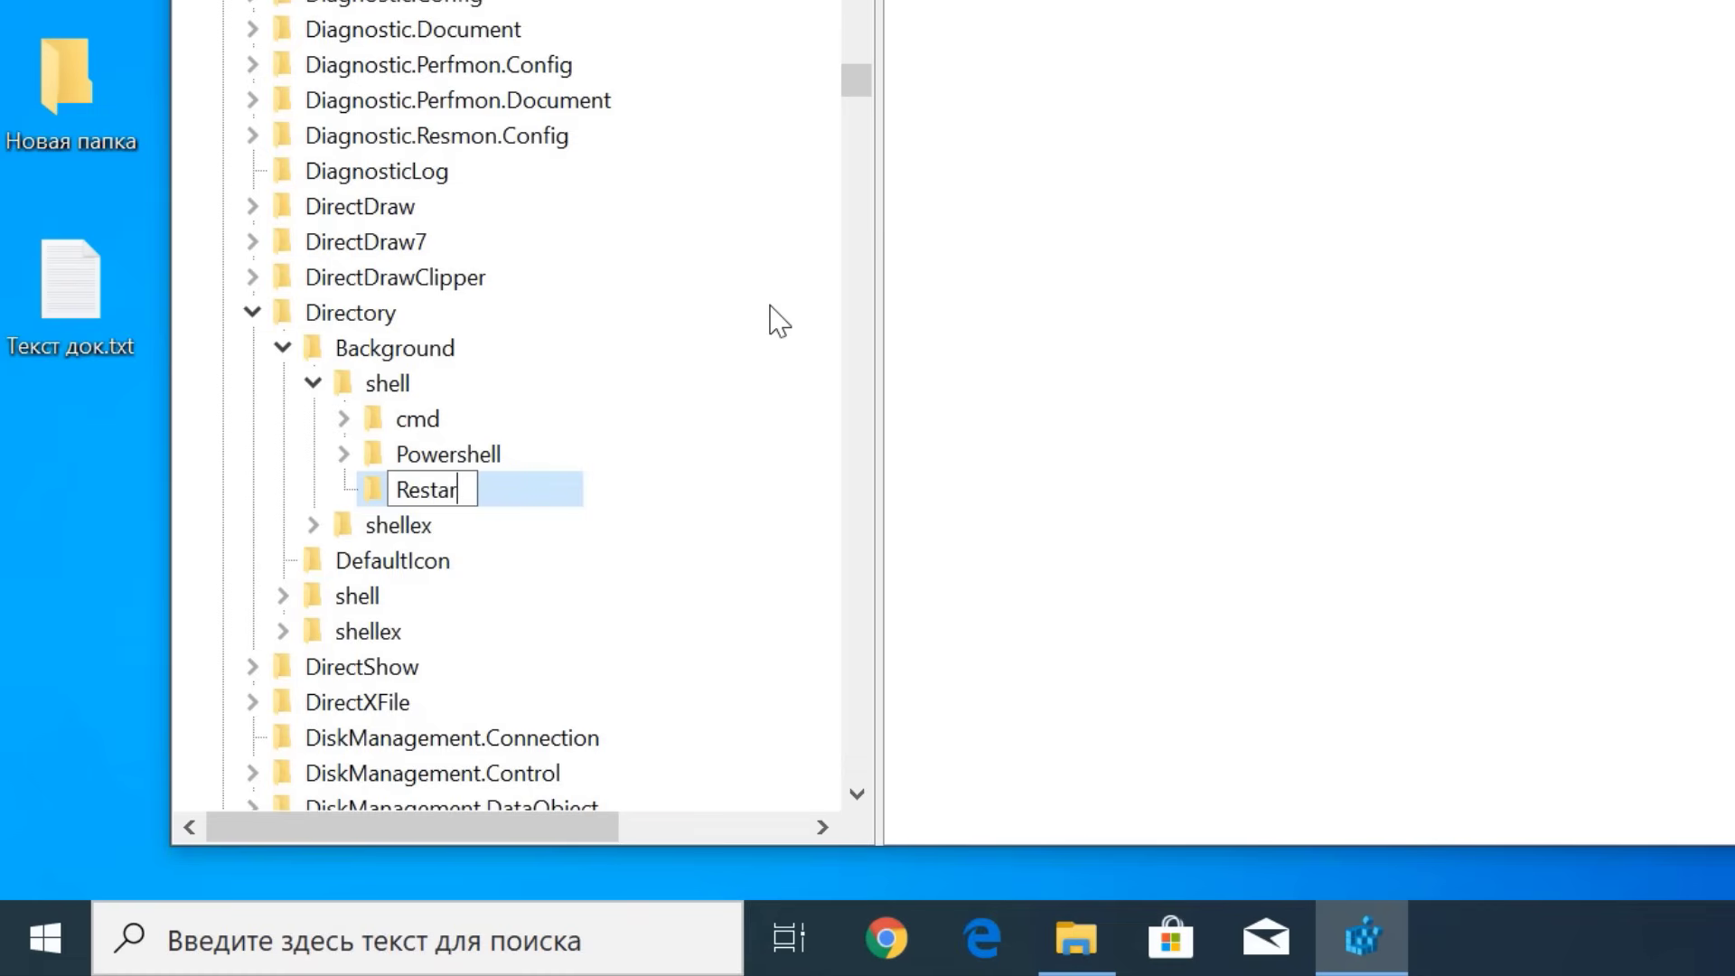
pyautogui.write('t Expl')
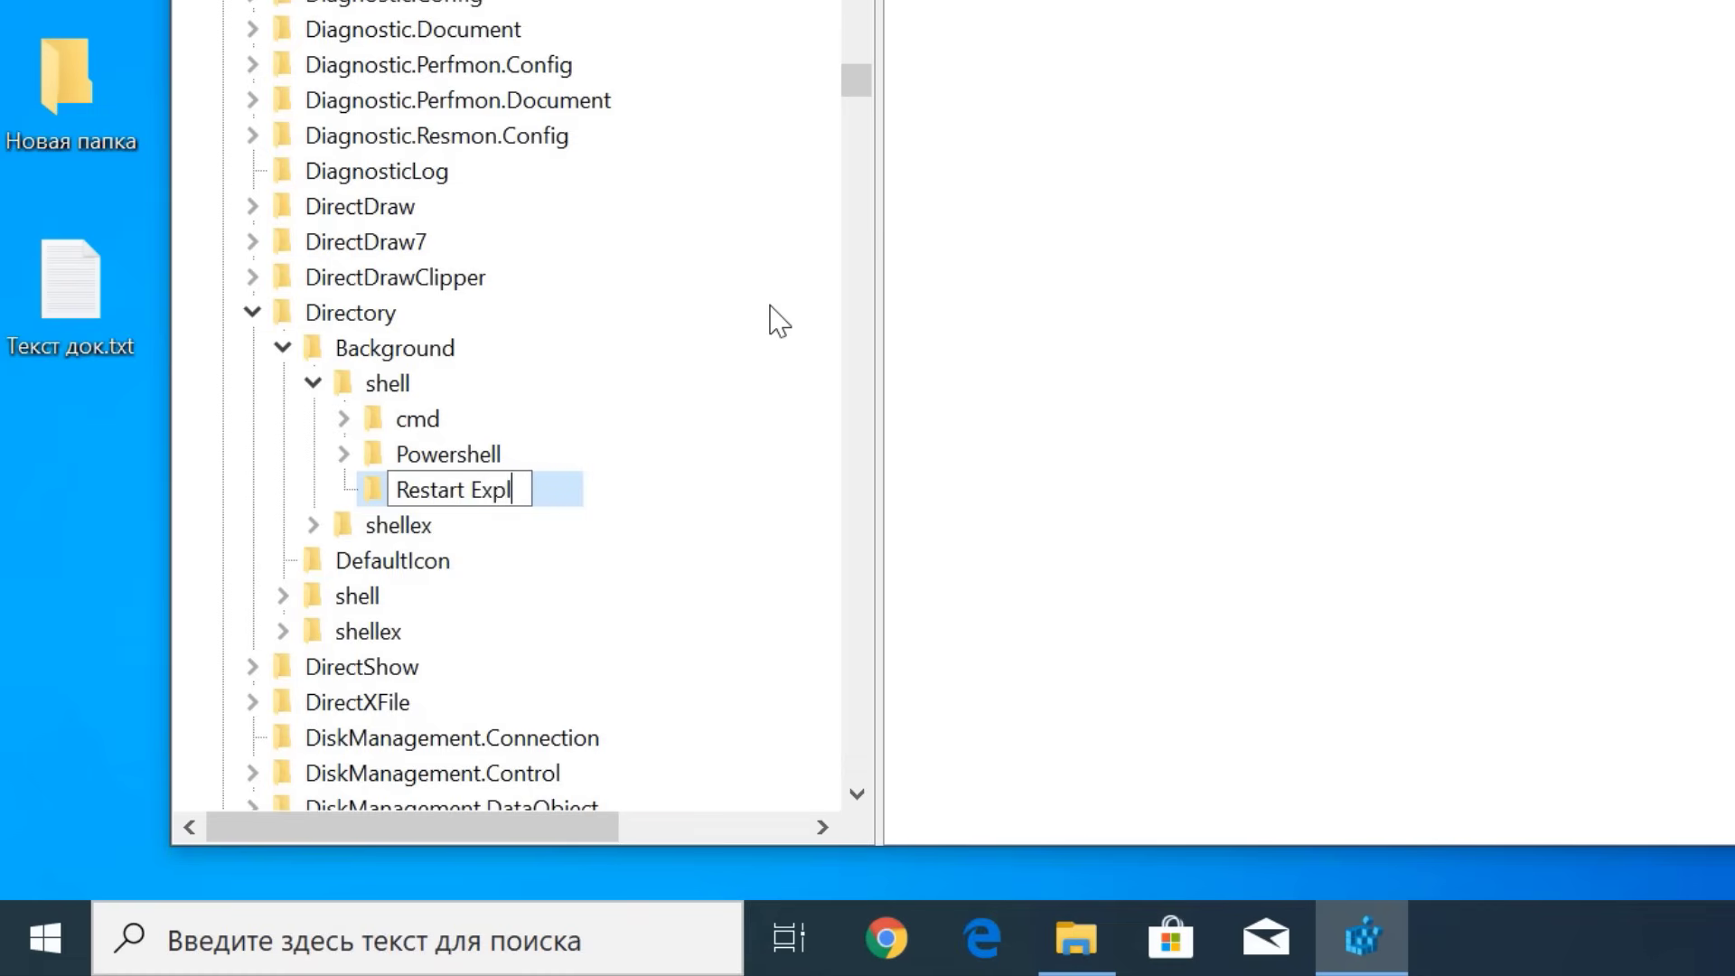
pyautogui.write('orer')
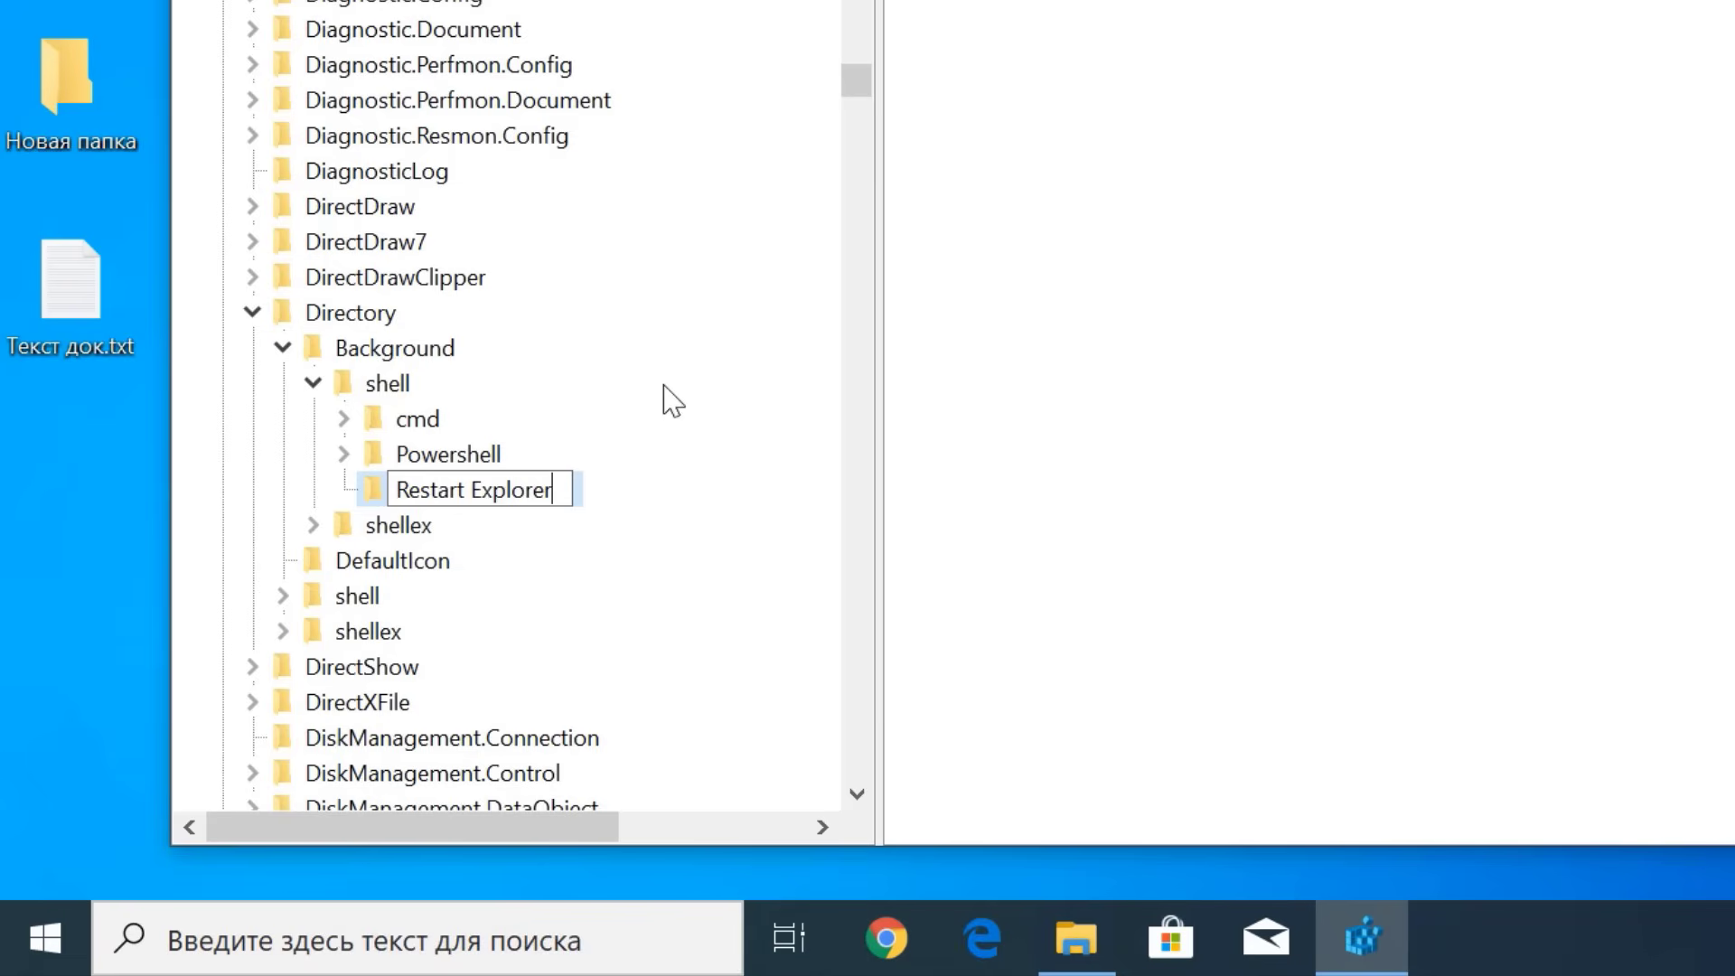
pyautogui.press('Return')
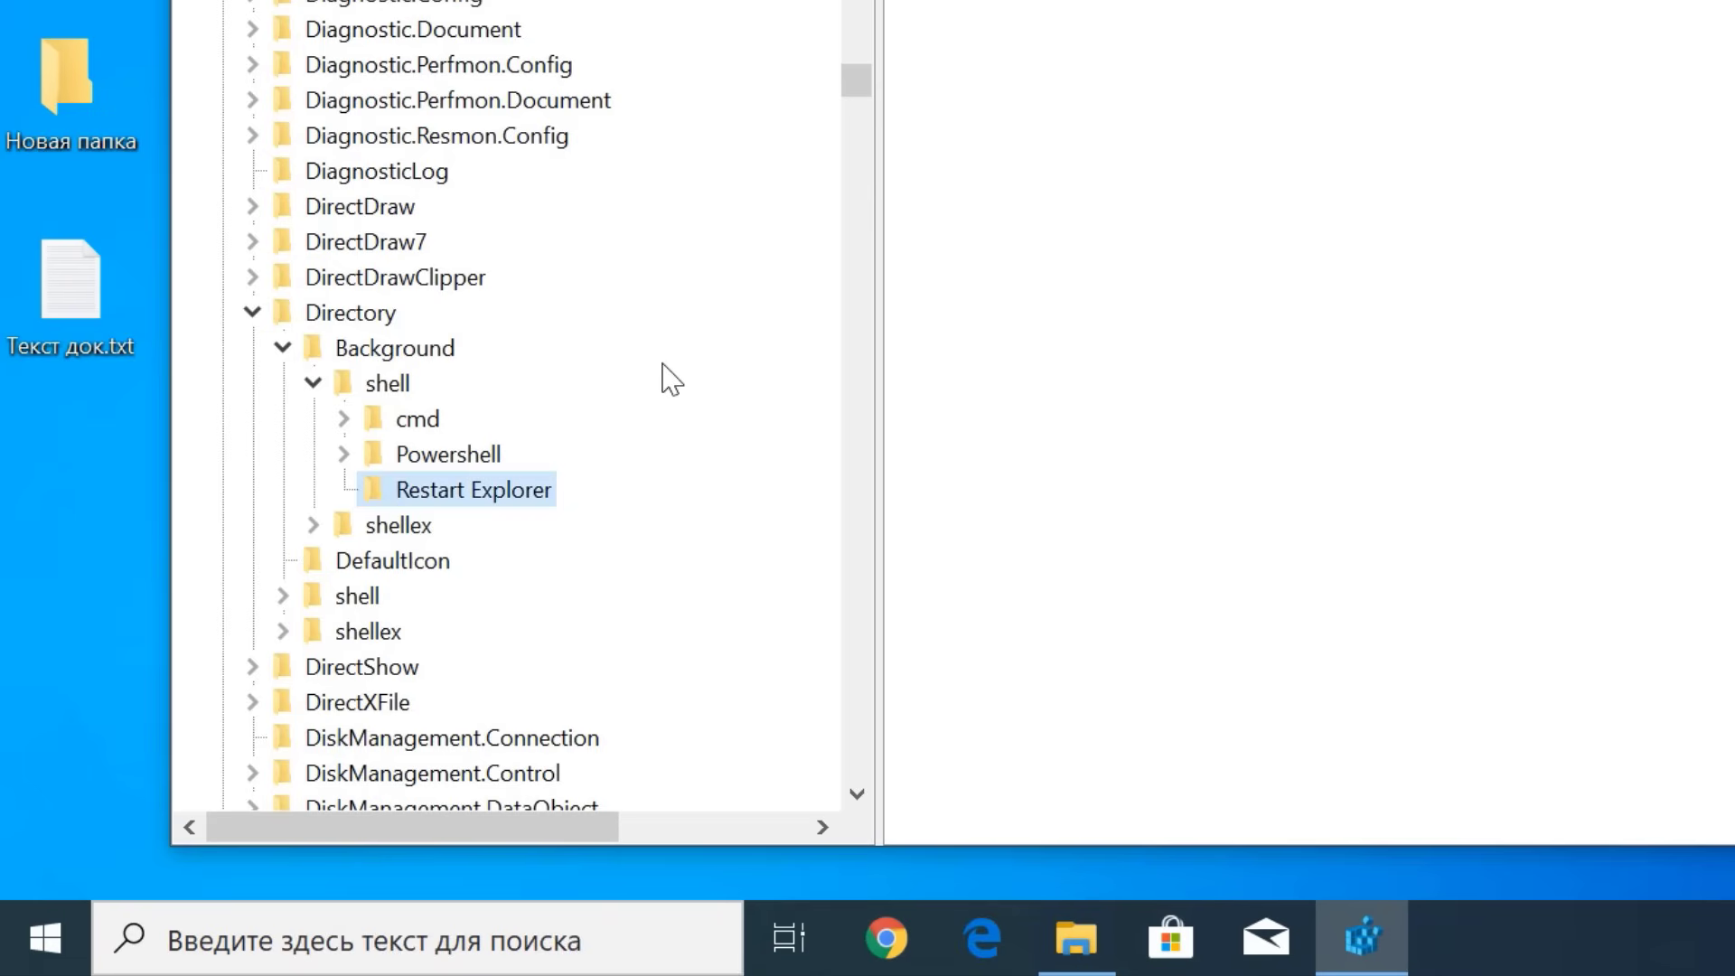
# Step: Create a subkey named "command" inside the Restart Explorer key
pyautogui.rightClick(489, 493)
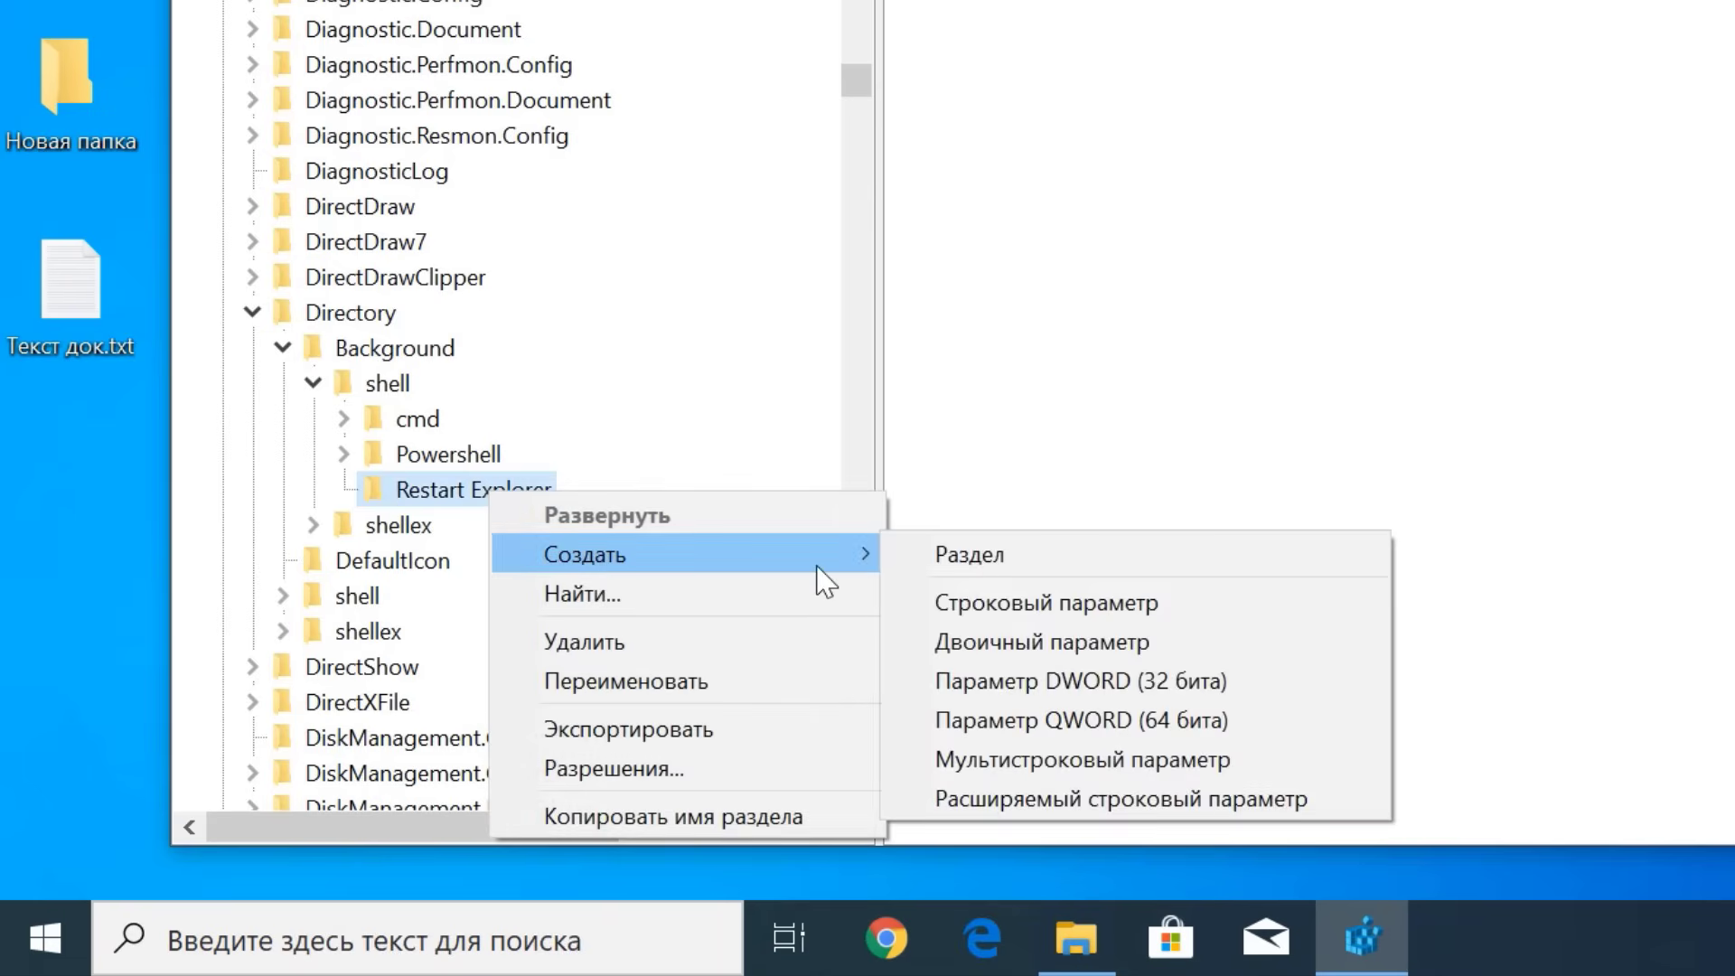
pyautogui.moveTo(817, 567)
pyautogui.click(978, 555)
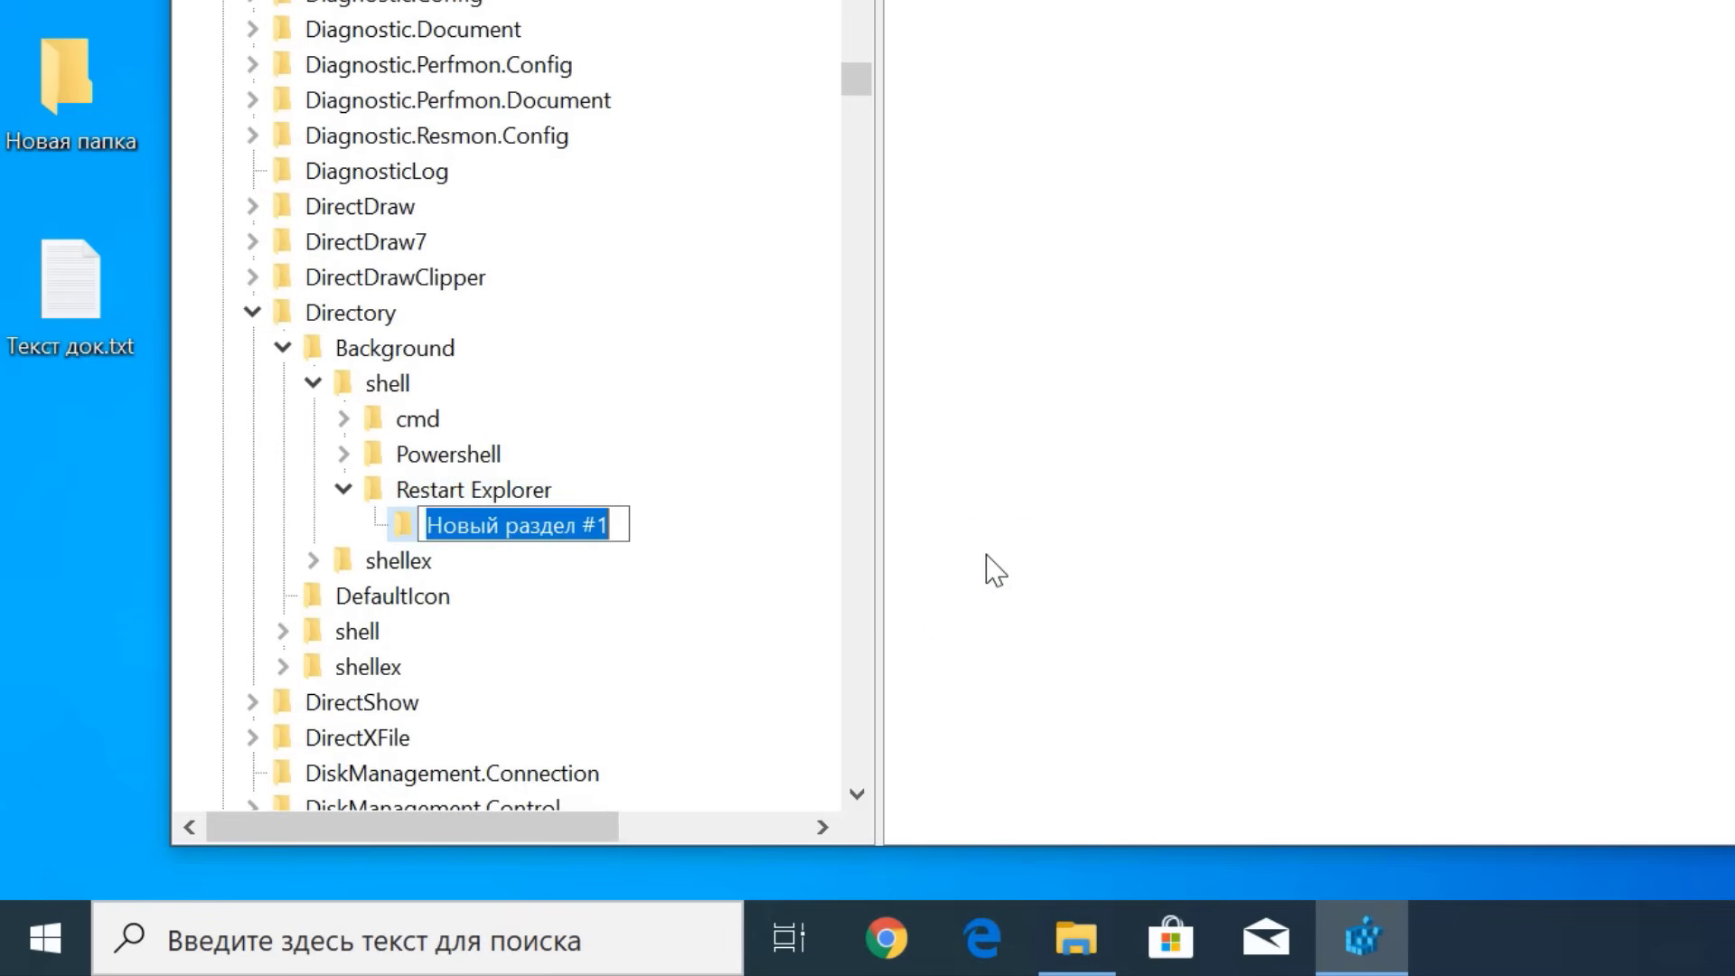
pyautogui.write('command')
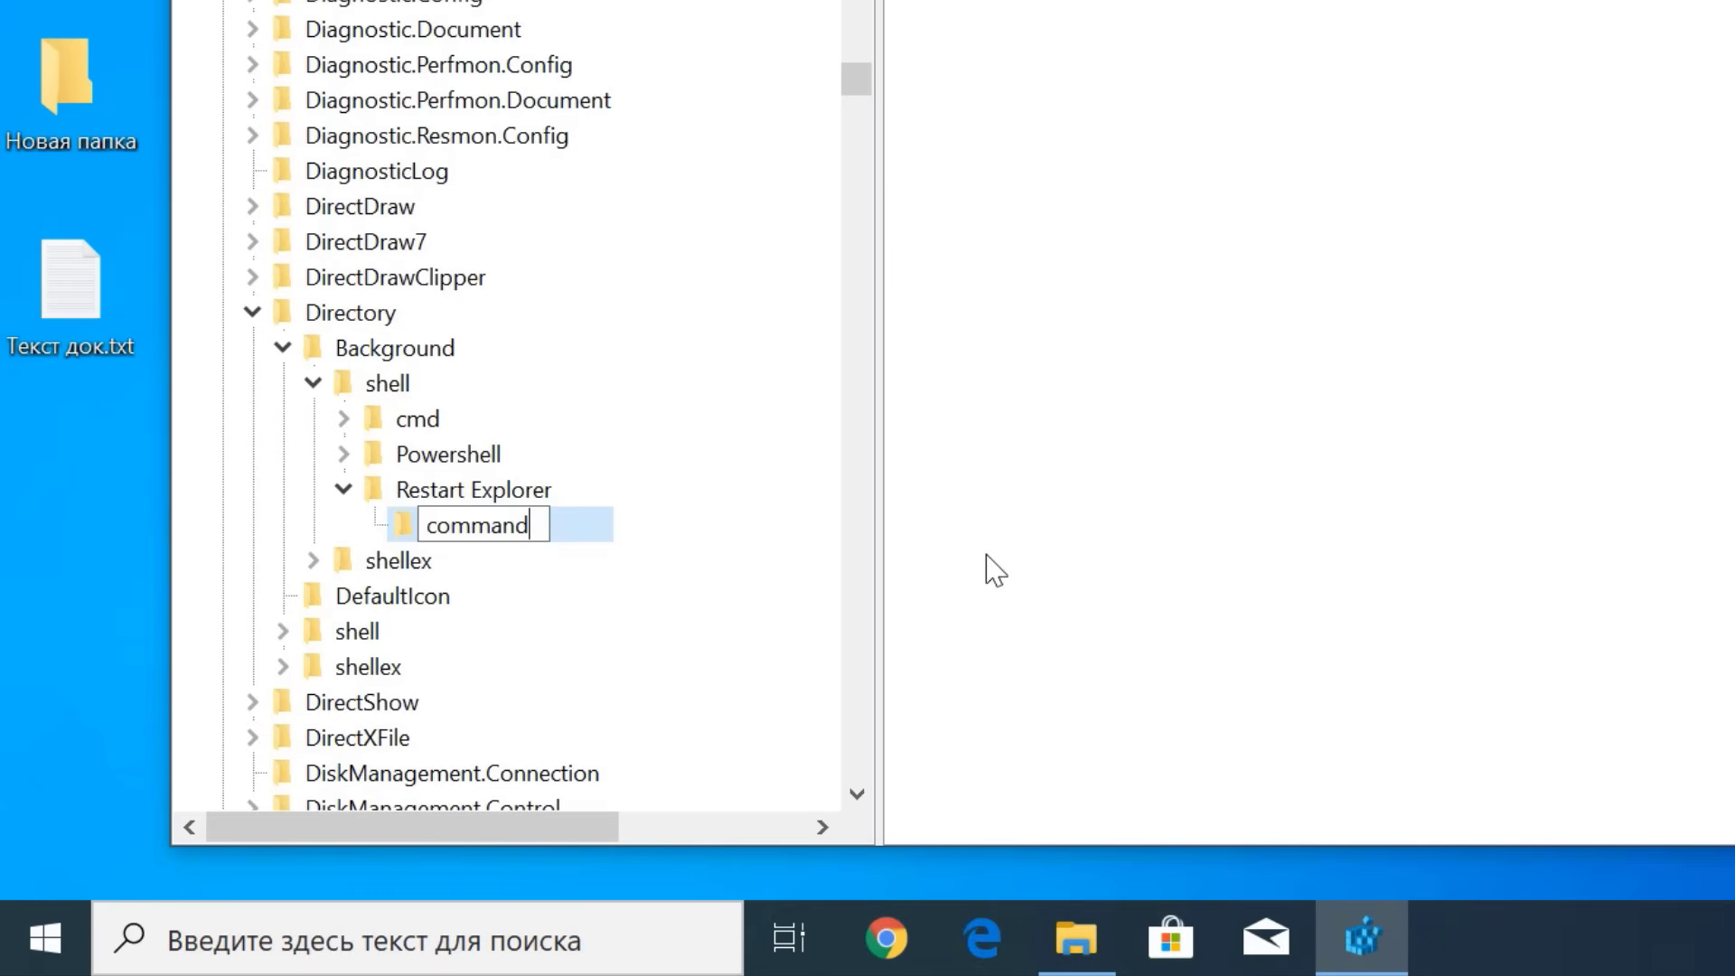
pyautogui.press('Return')
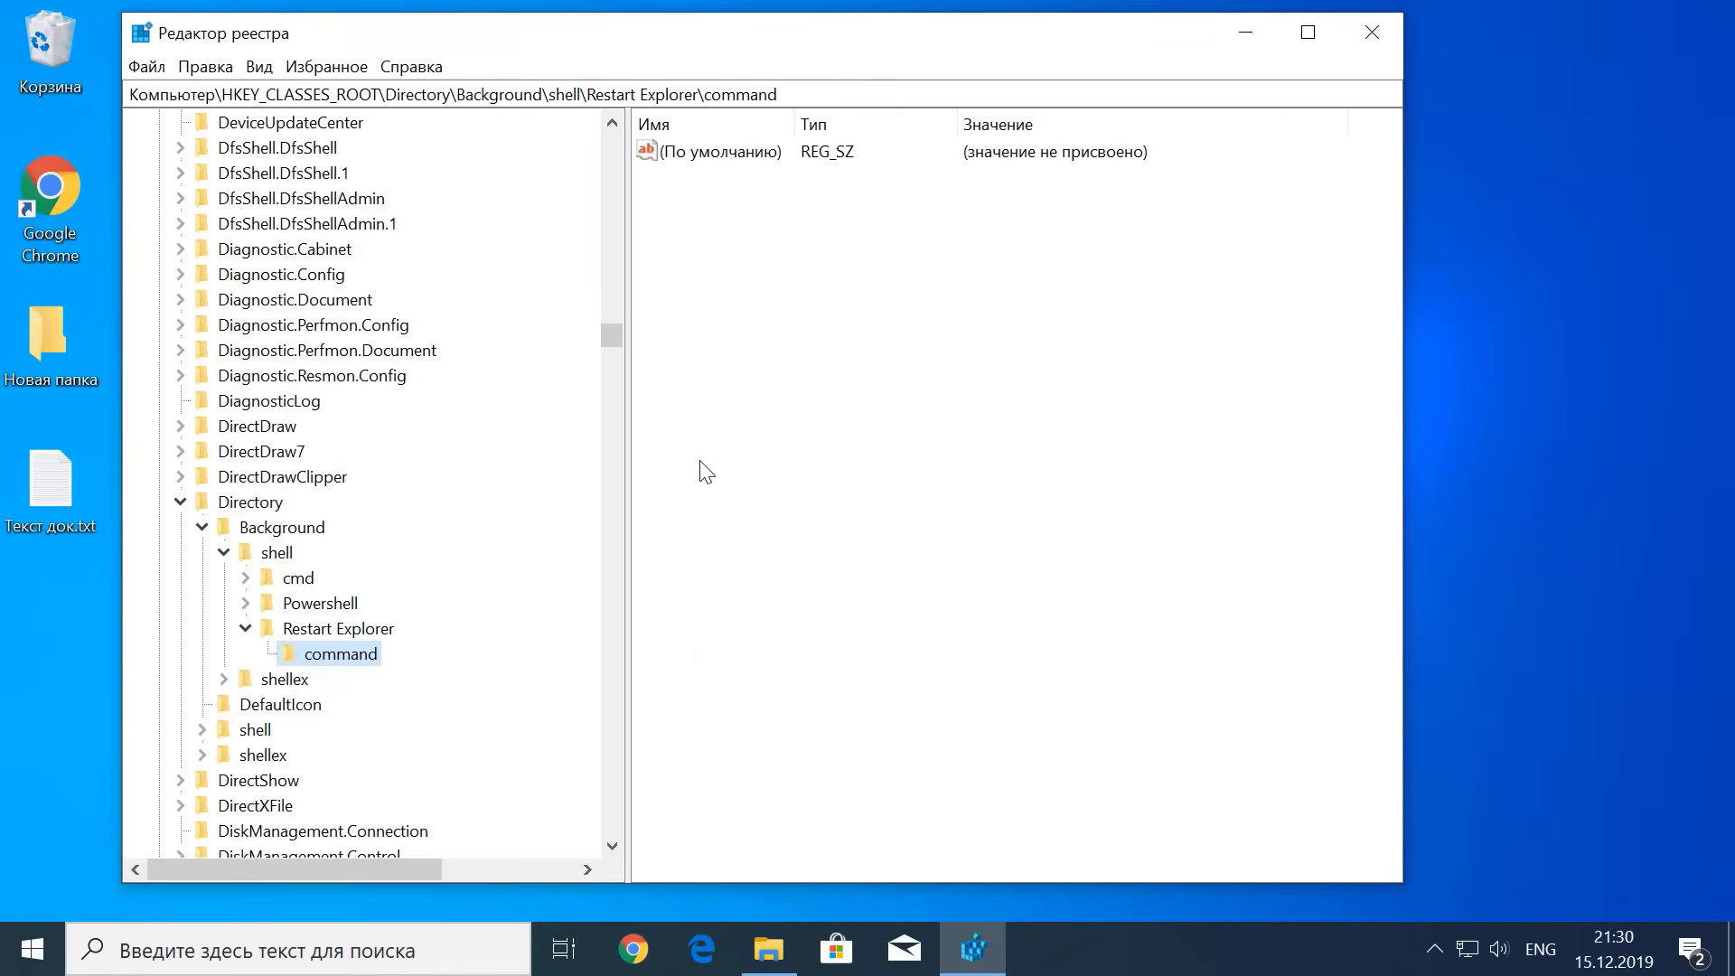
# Step: Set the default value of the command key to the quoted full path of reexp.cmd, copied from the Документы folder
pyautogui.rightClick(716, 156)
pyautogui.click(767, 173)
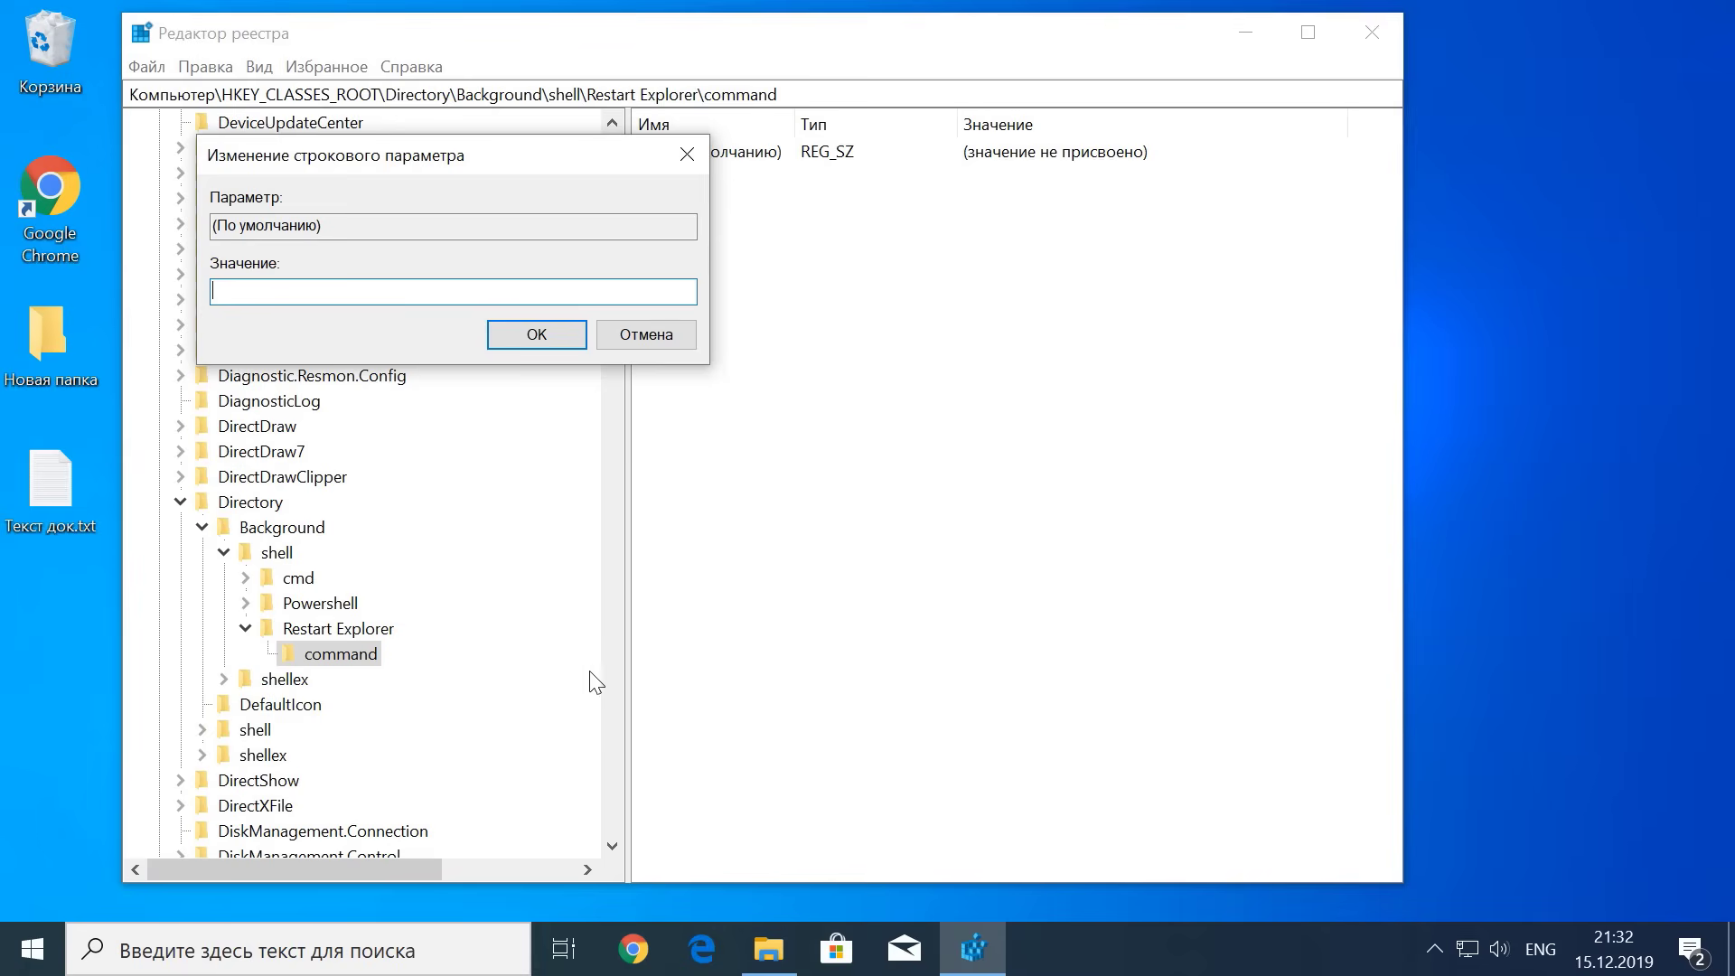
pyautogui.click(769, 948)
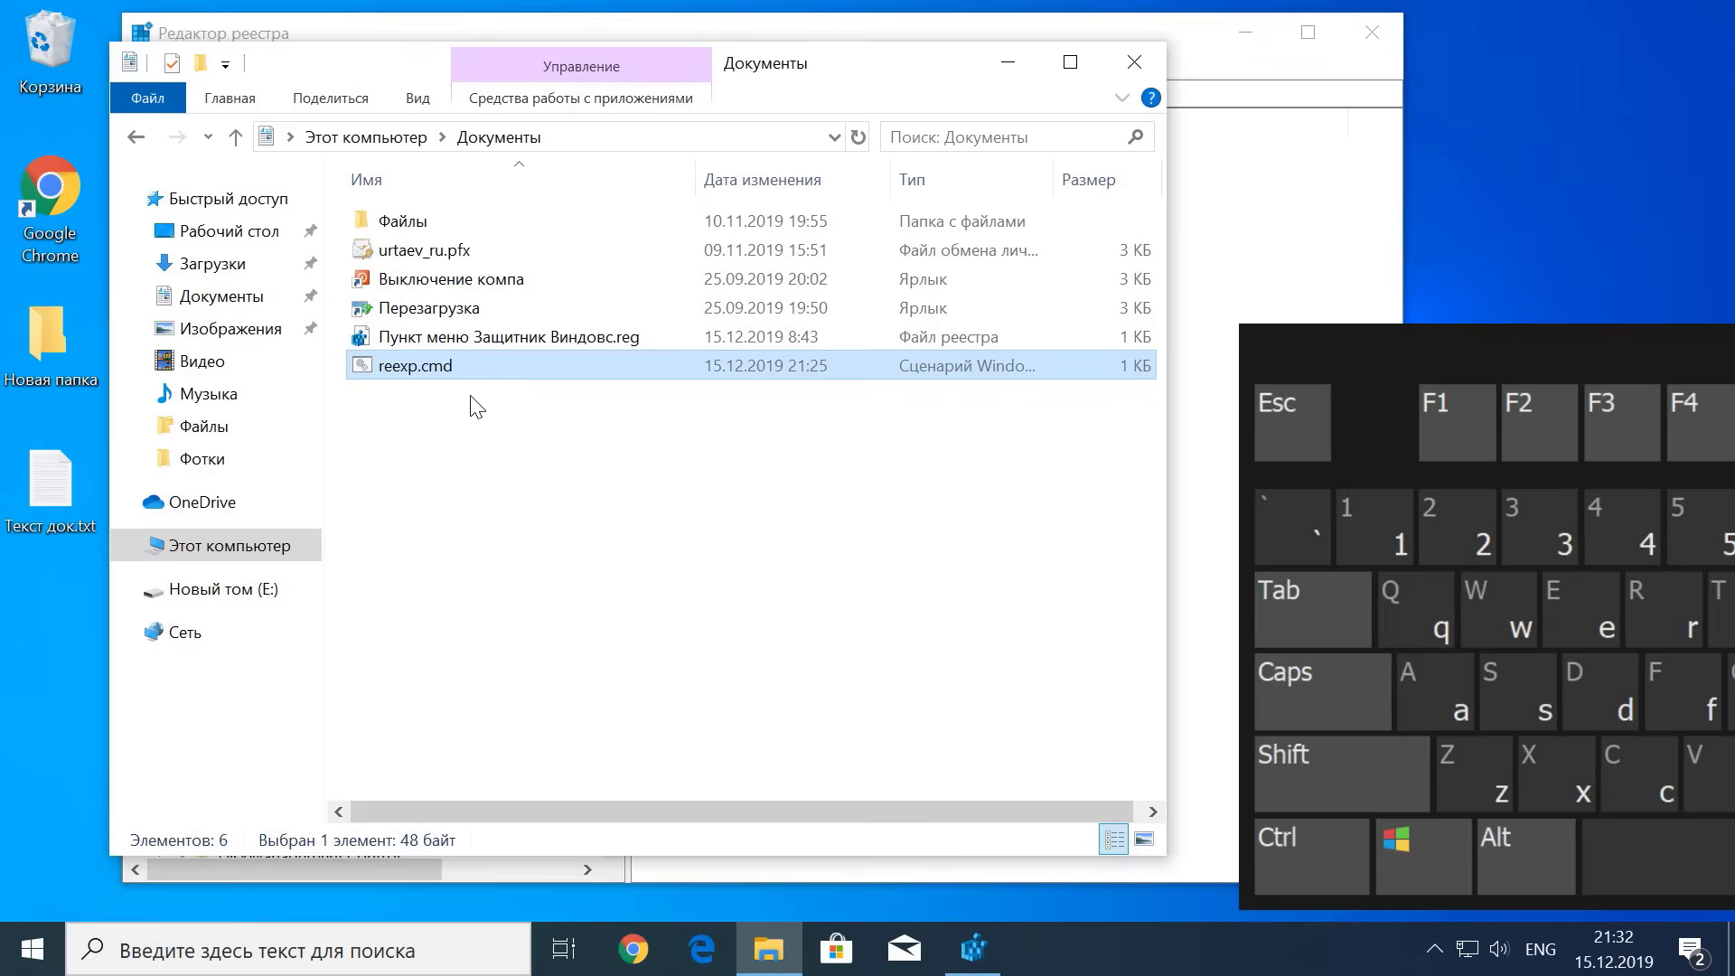
pyautogui.press('shift')
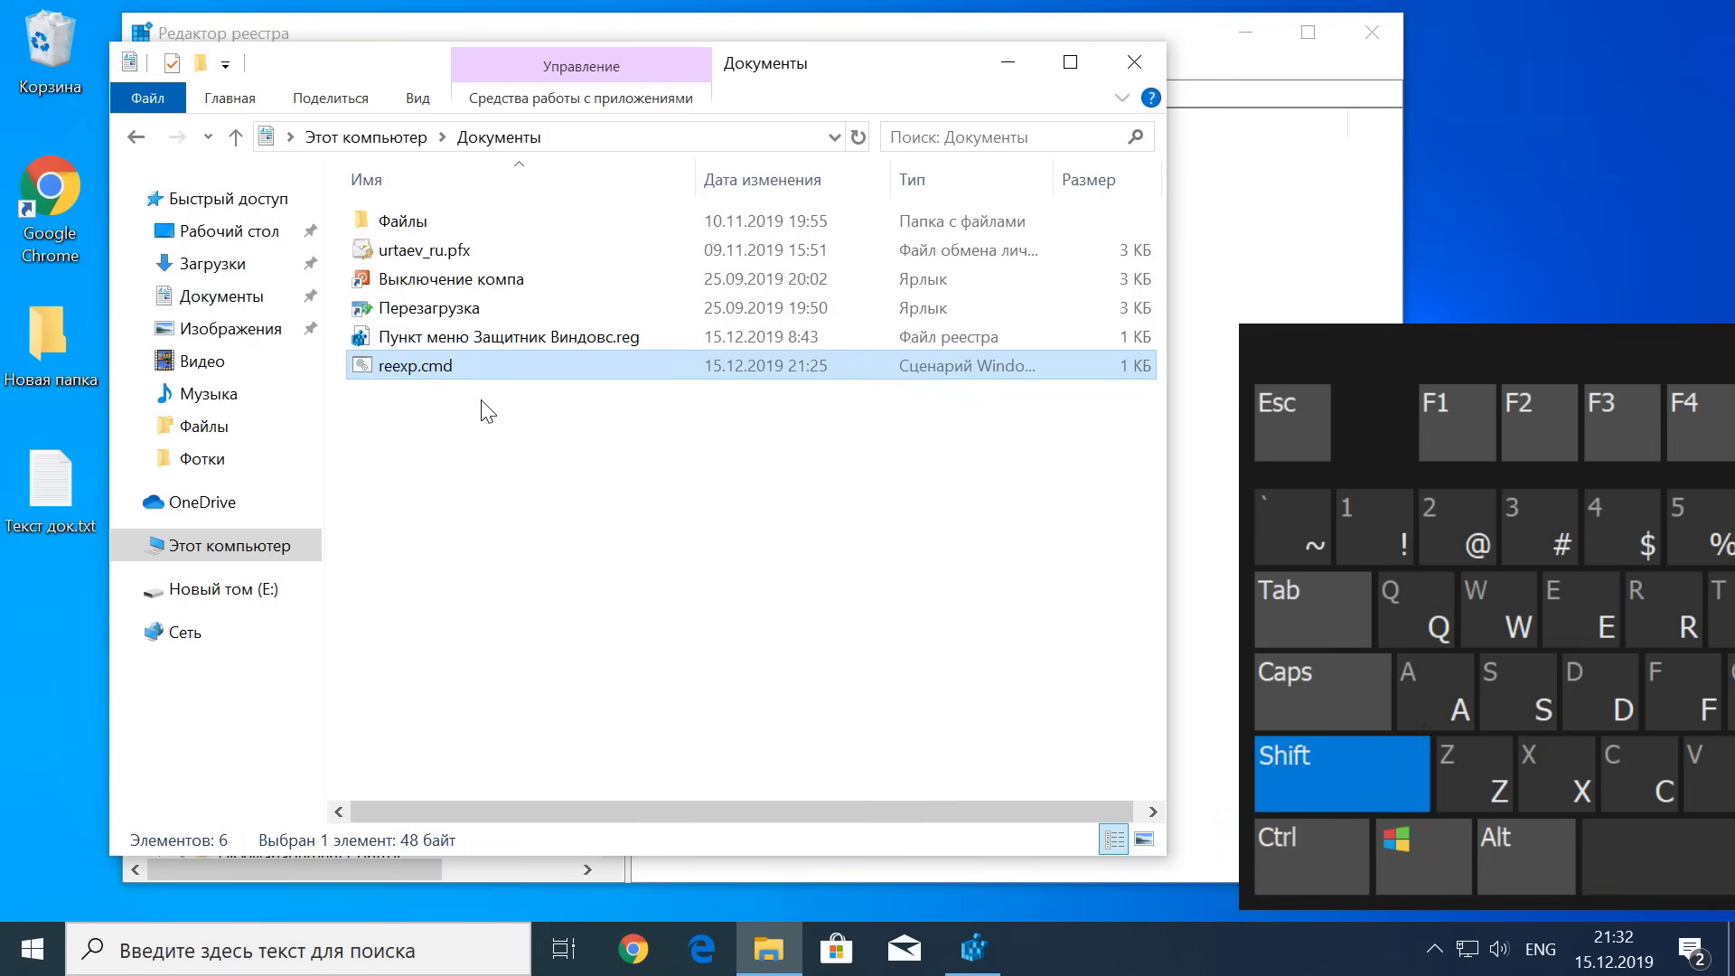
pyautogui.keyDown('shift'); pyautogui.rightClick(452, 361); pyautogui.keyUp('shift')
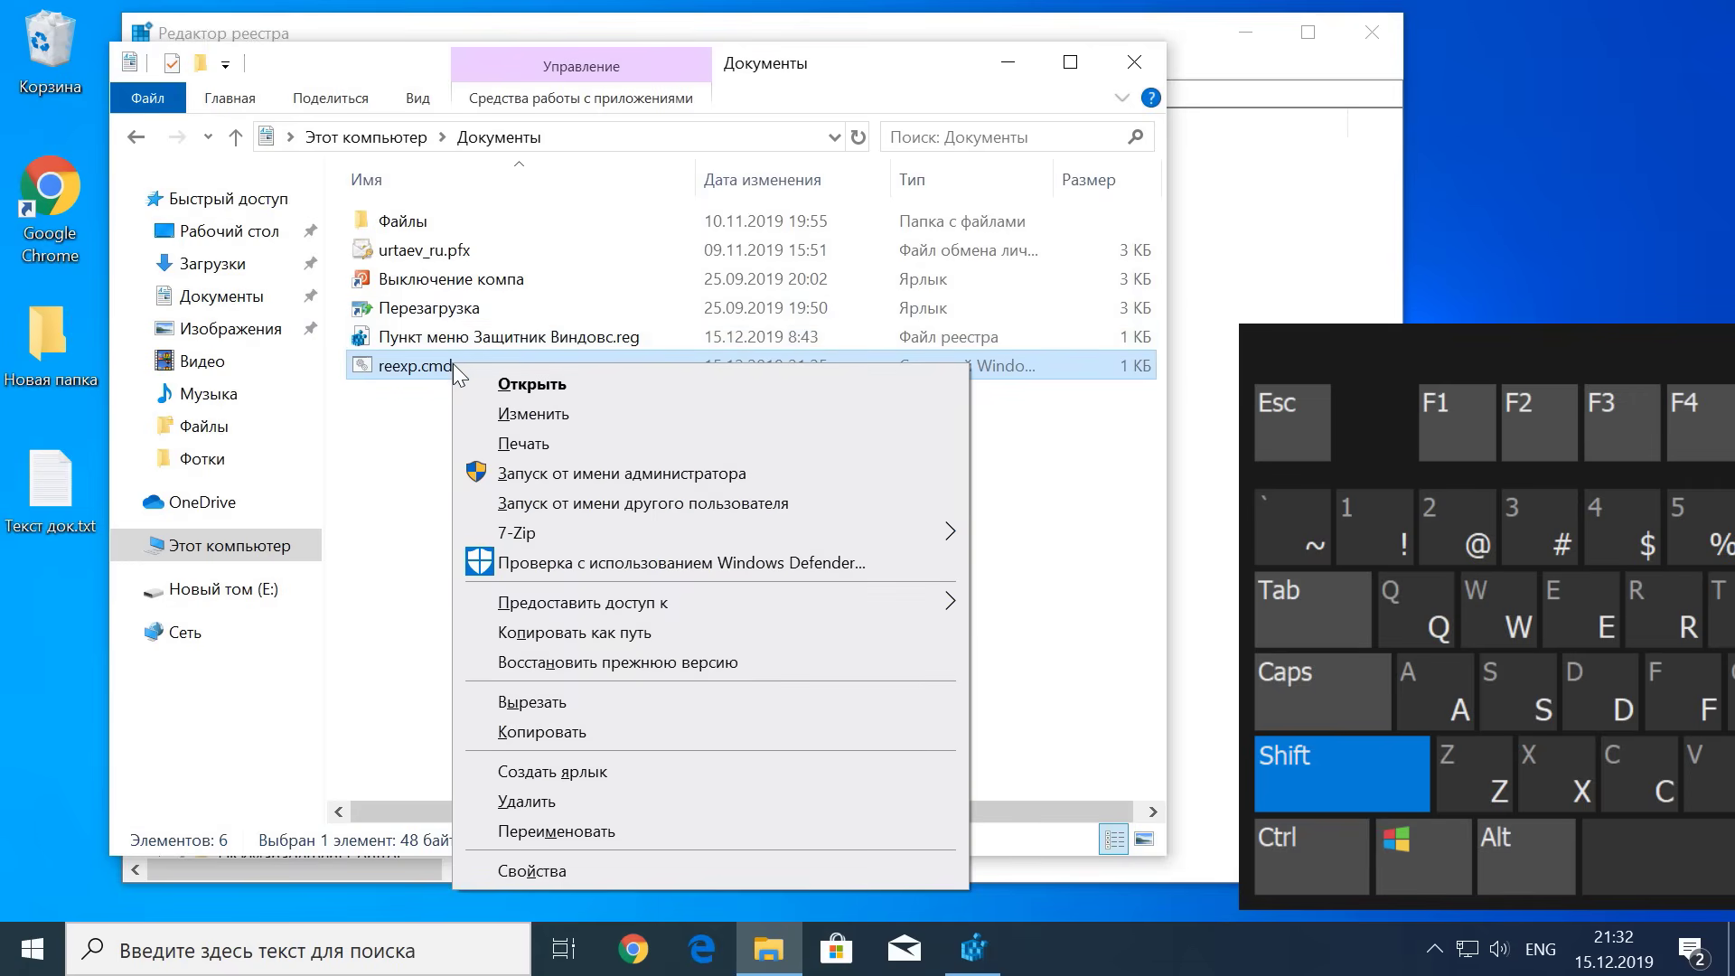
pyautogui.click(579, 633)
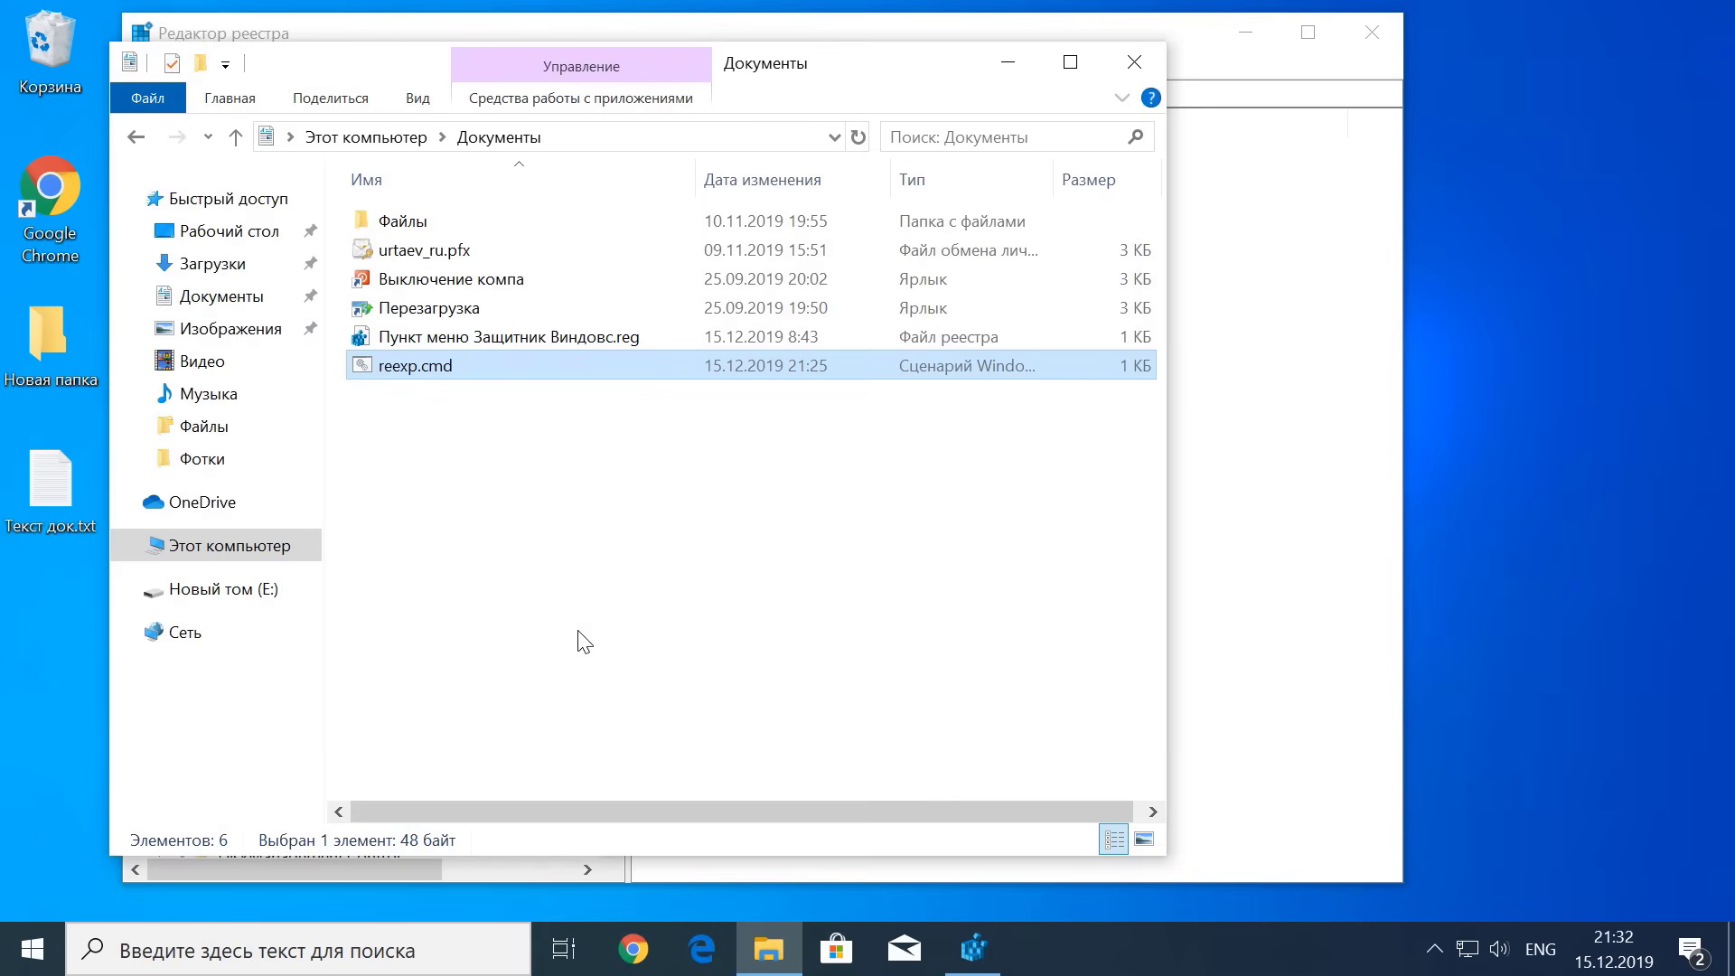
pyautogui.click(1009, 61)
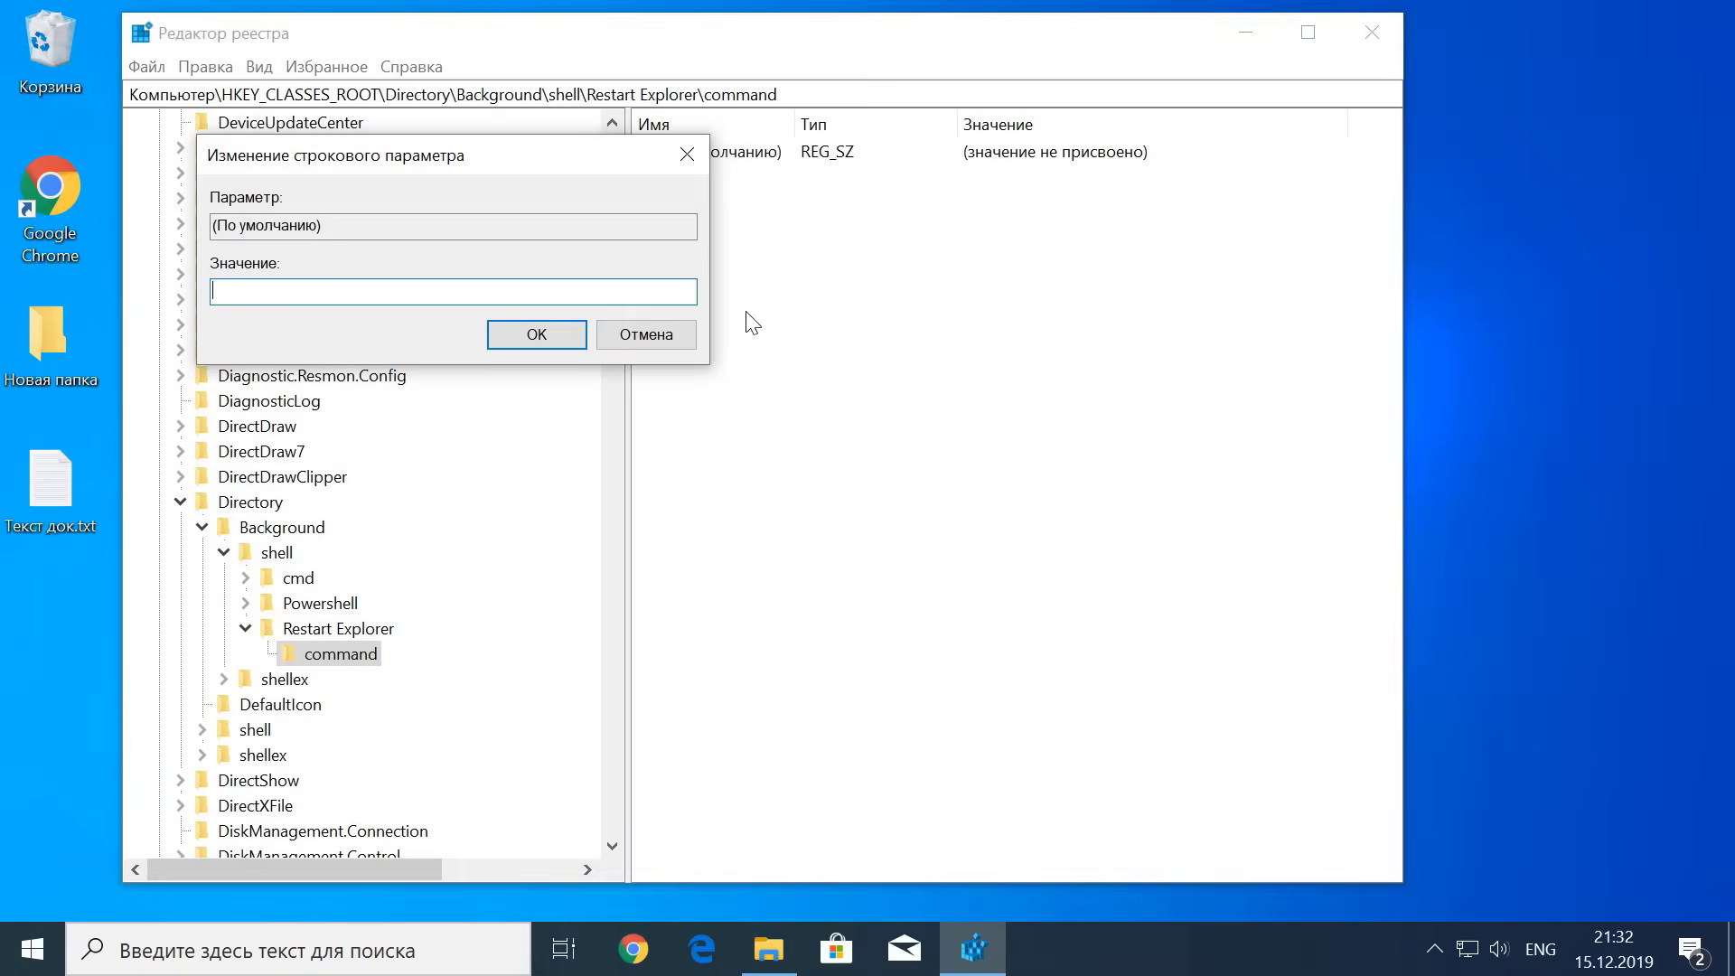
pyautogui.rightClick(258, 291)
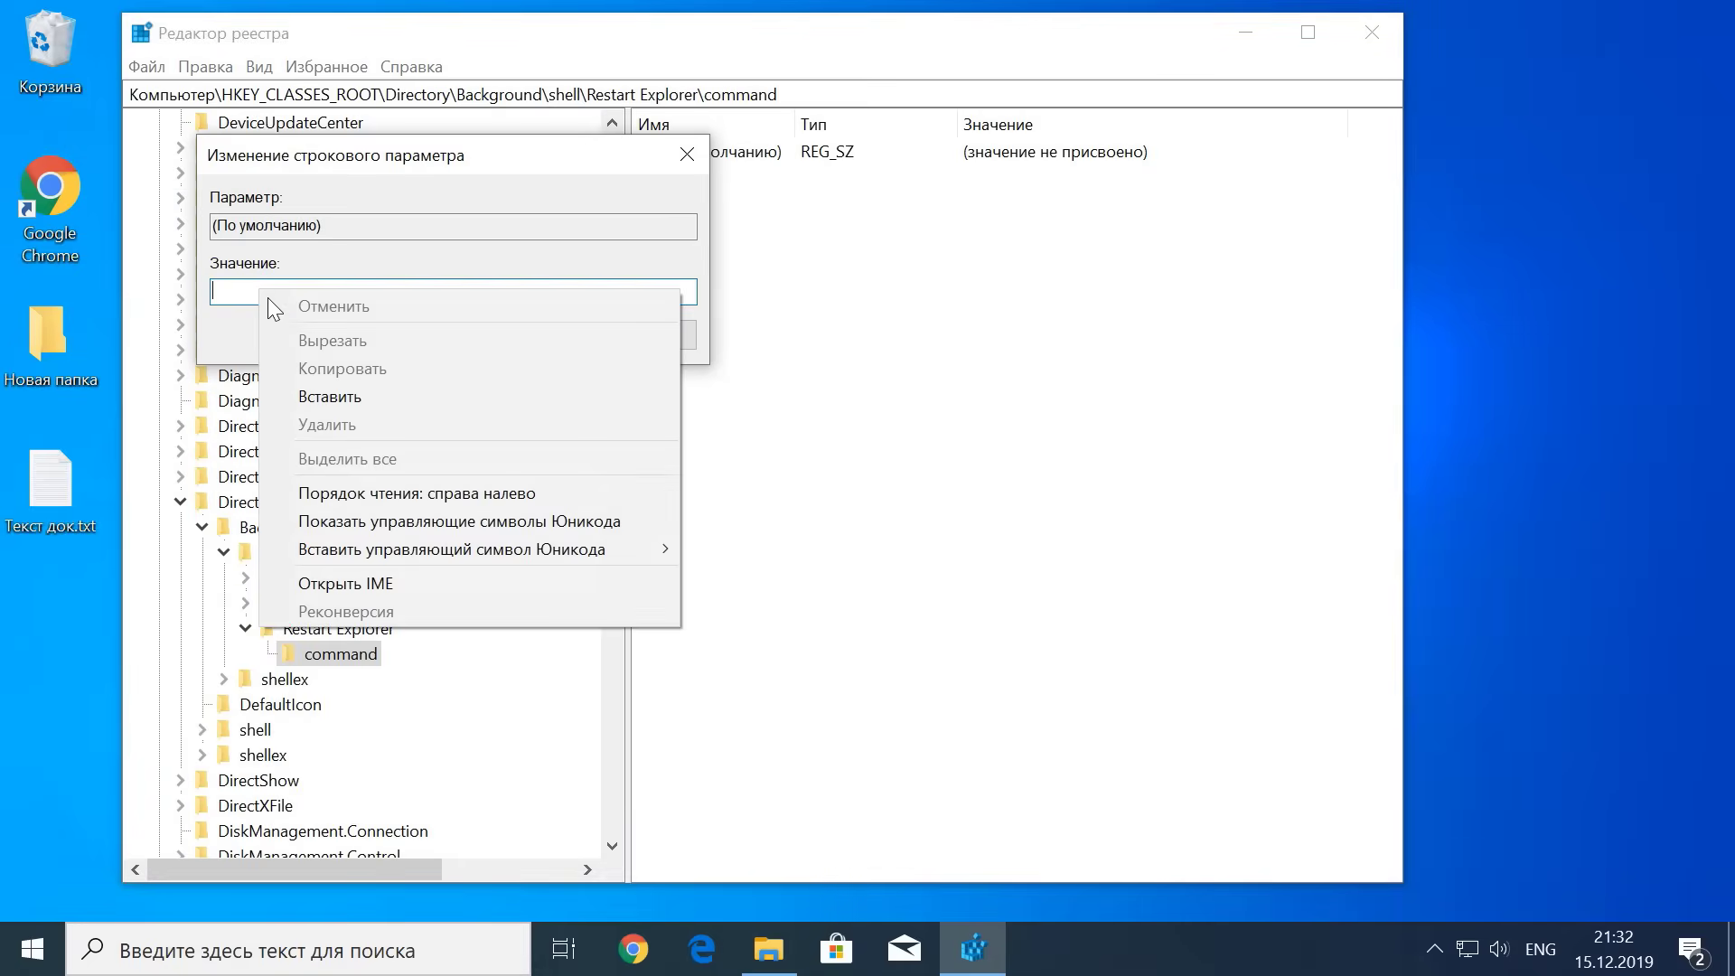
pyautogui.click(330, 397)
pyautogui.click(533, 336)
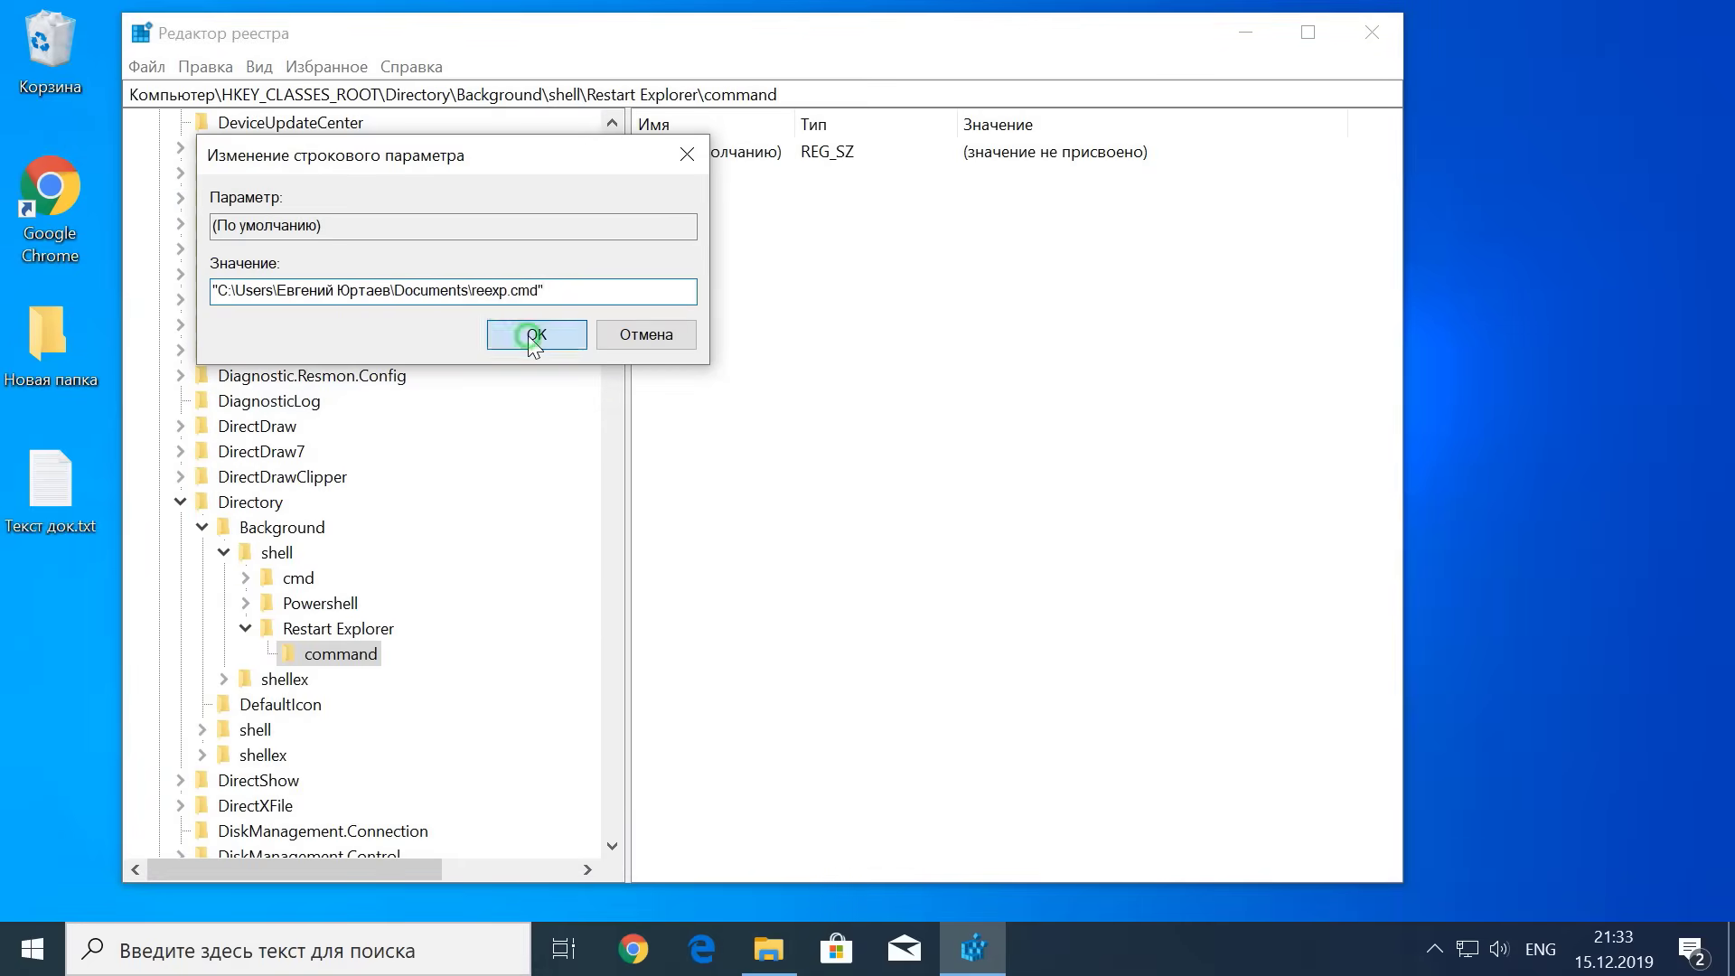
# Step: Collapse the HKEY_CLASSES_ROOT branch, select the root Компьютер node and exit the Registry Editor
pyautogui.moveTo(609, 339); pyautogui.dragTo(598, 121)
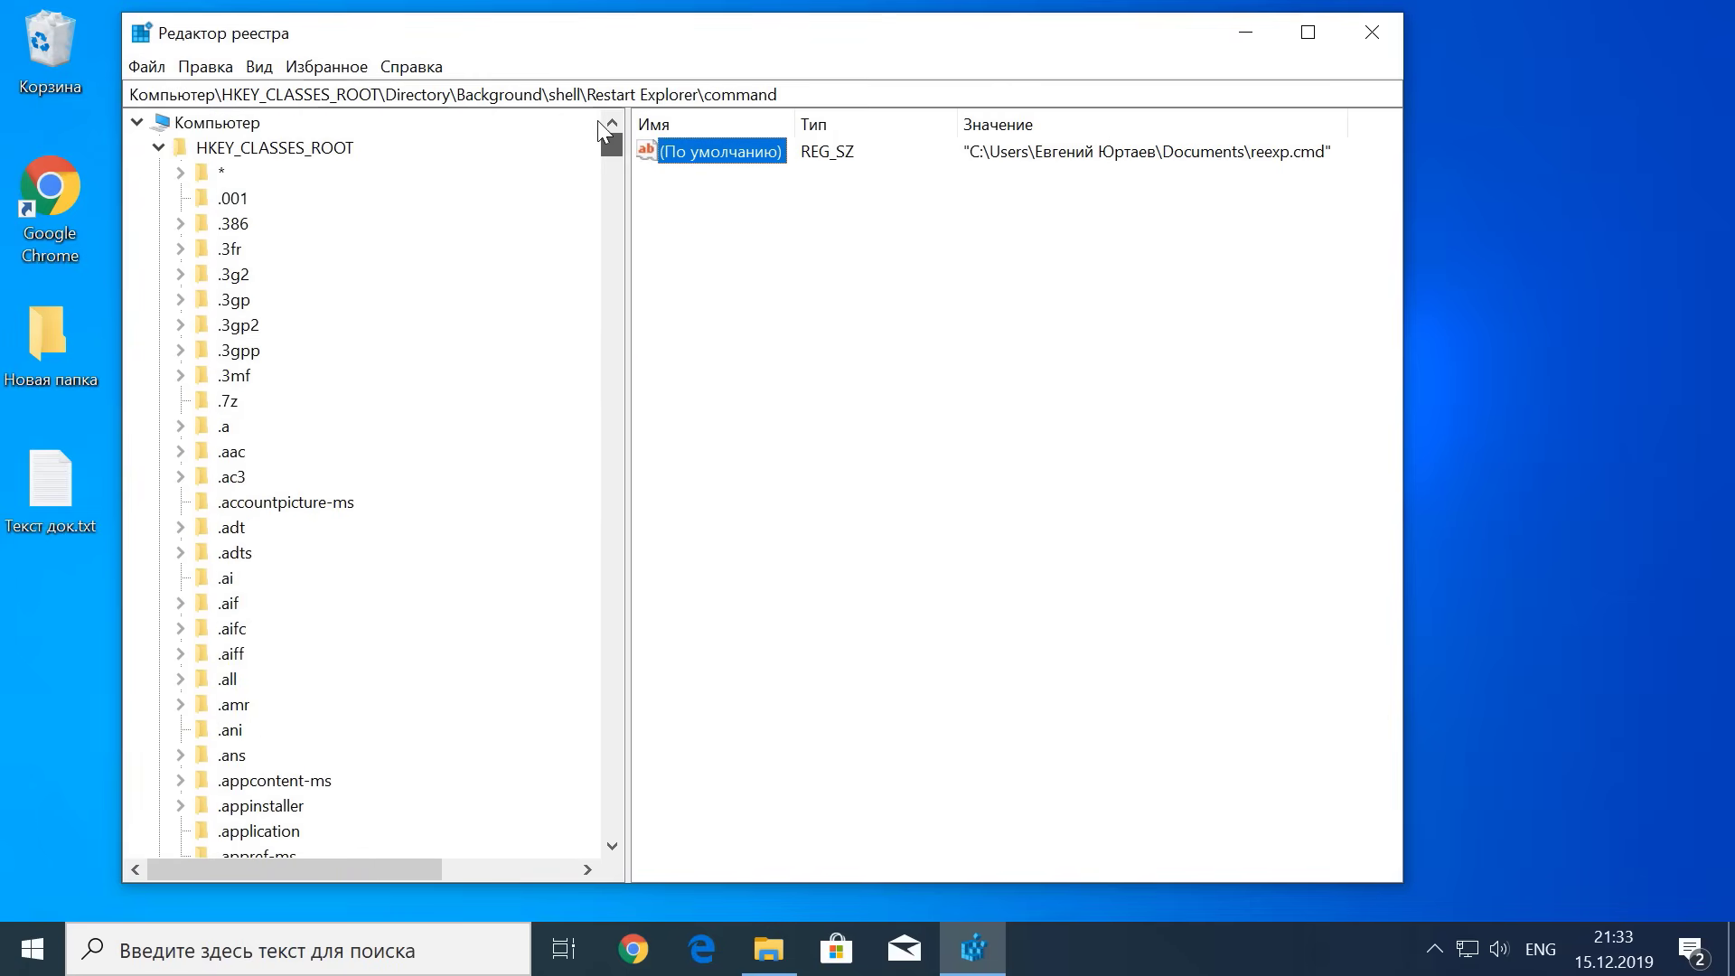
pyautogui.click(158, 147)
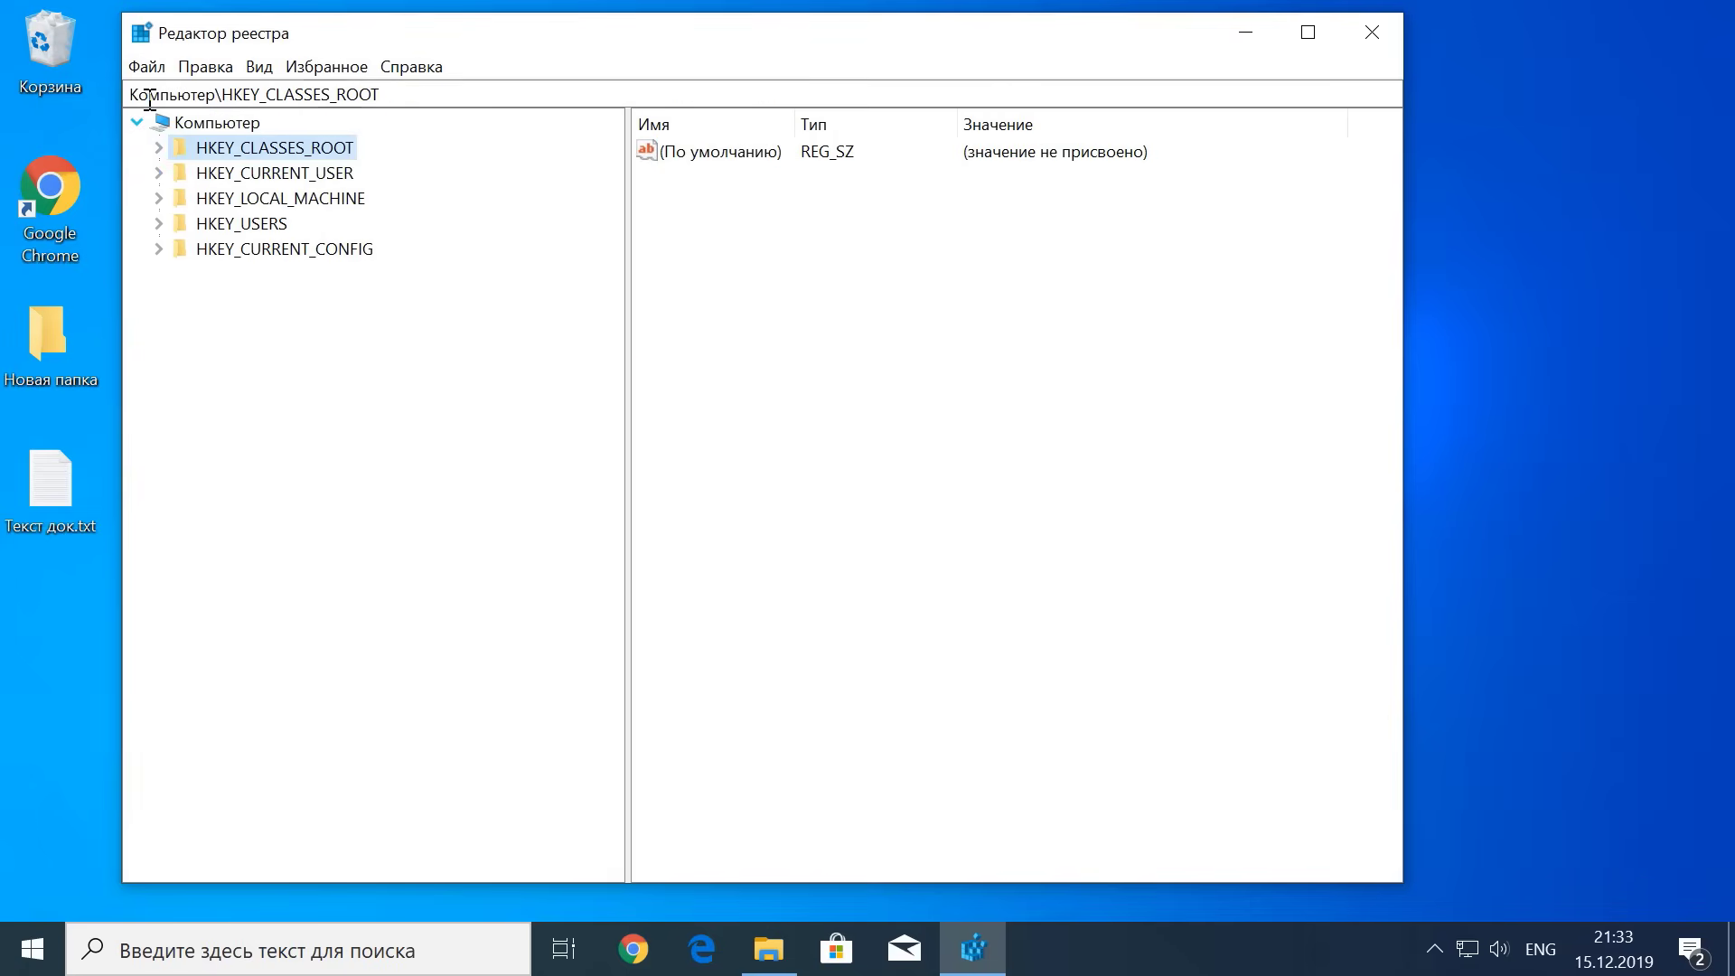
pyautogui.click(167, 123)
pyautogui.click(145, 66)
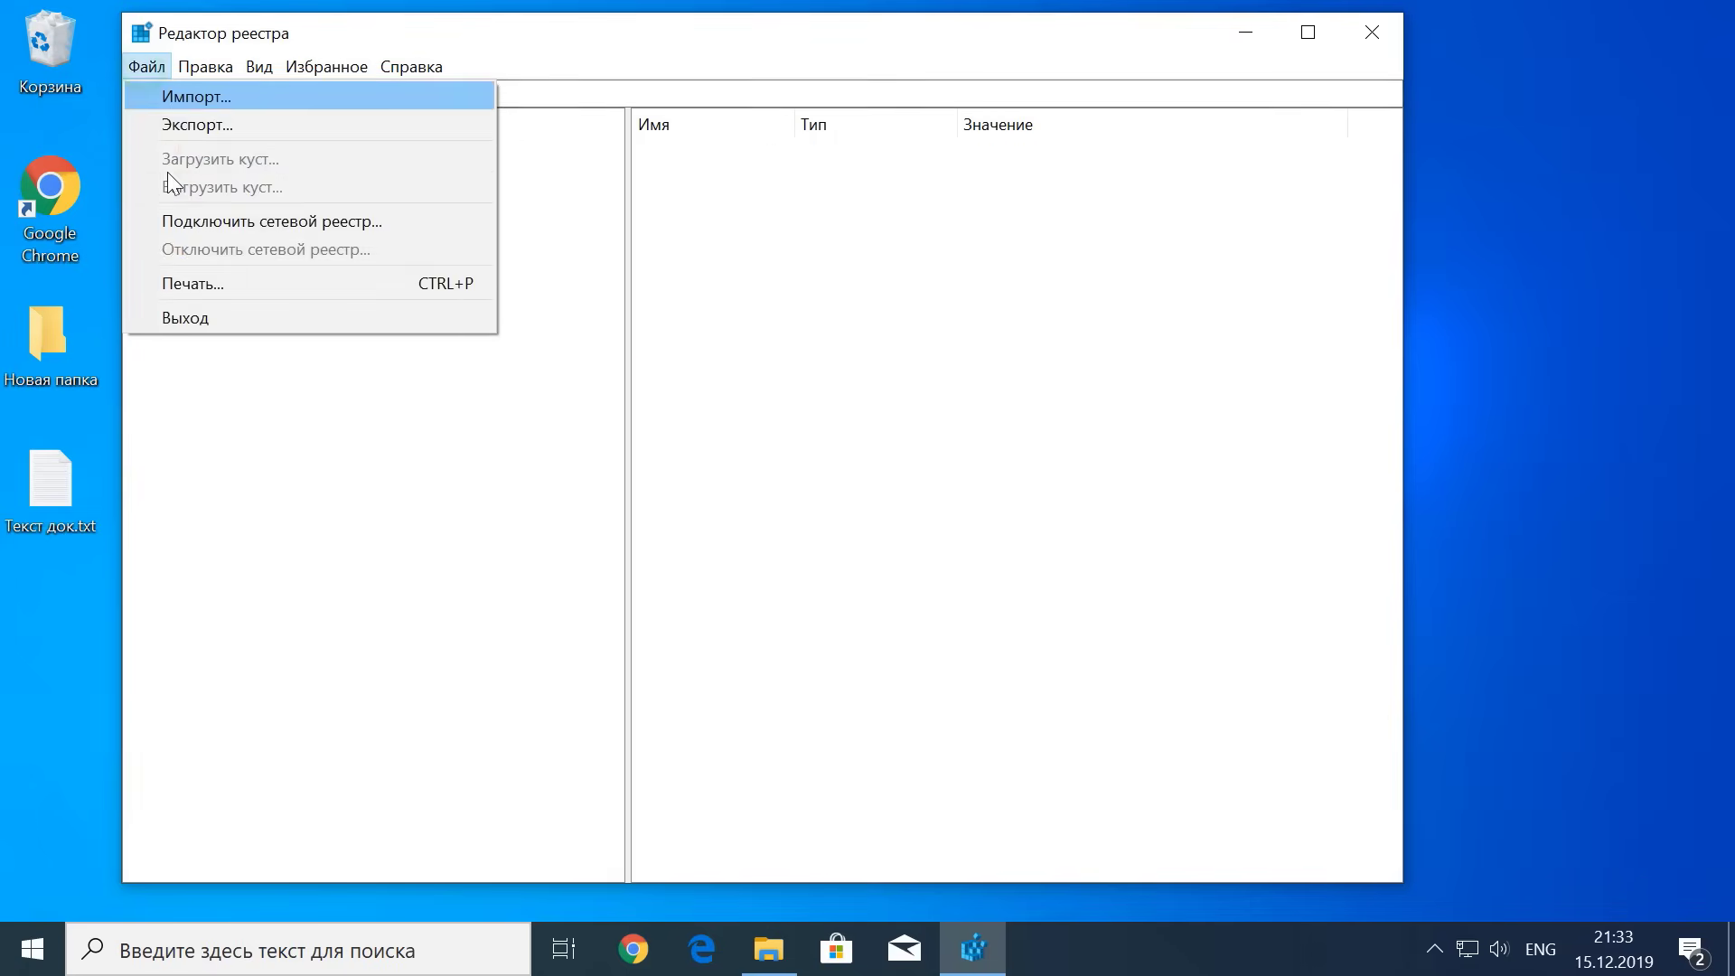
pyautogui.click(187, 305)
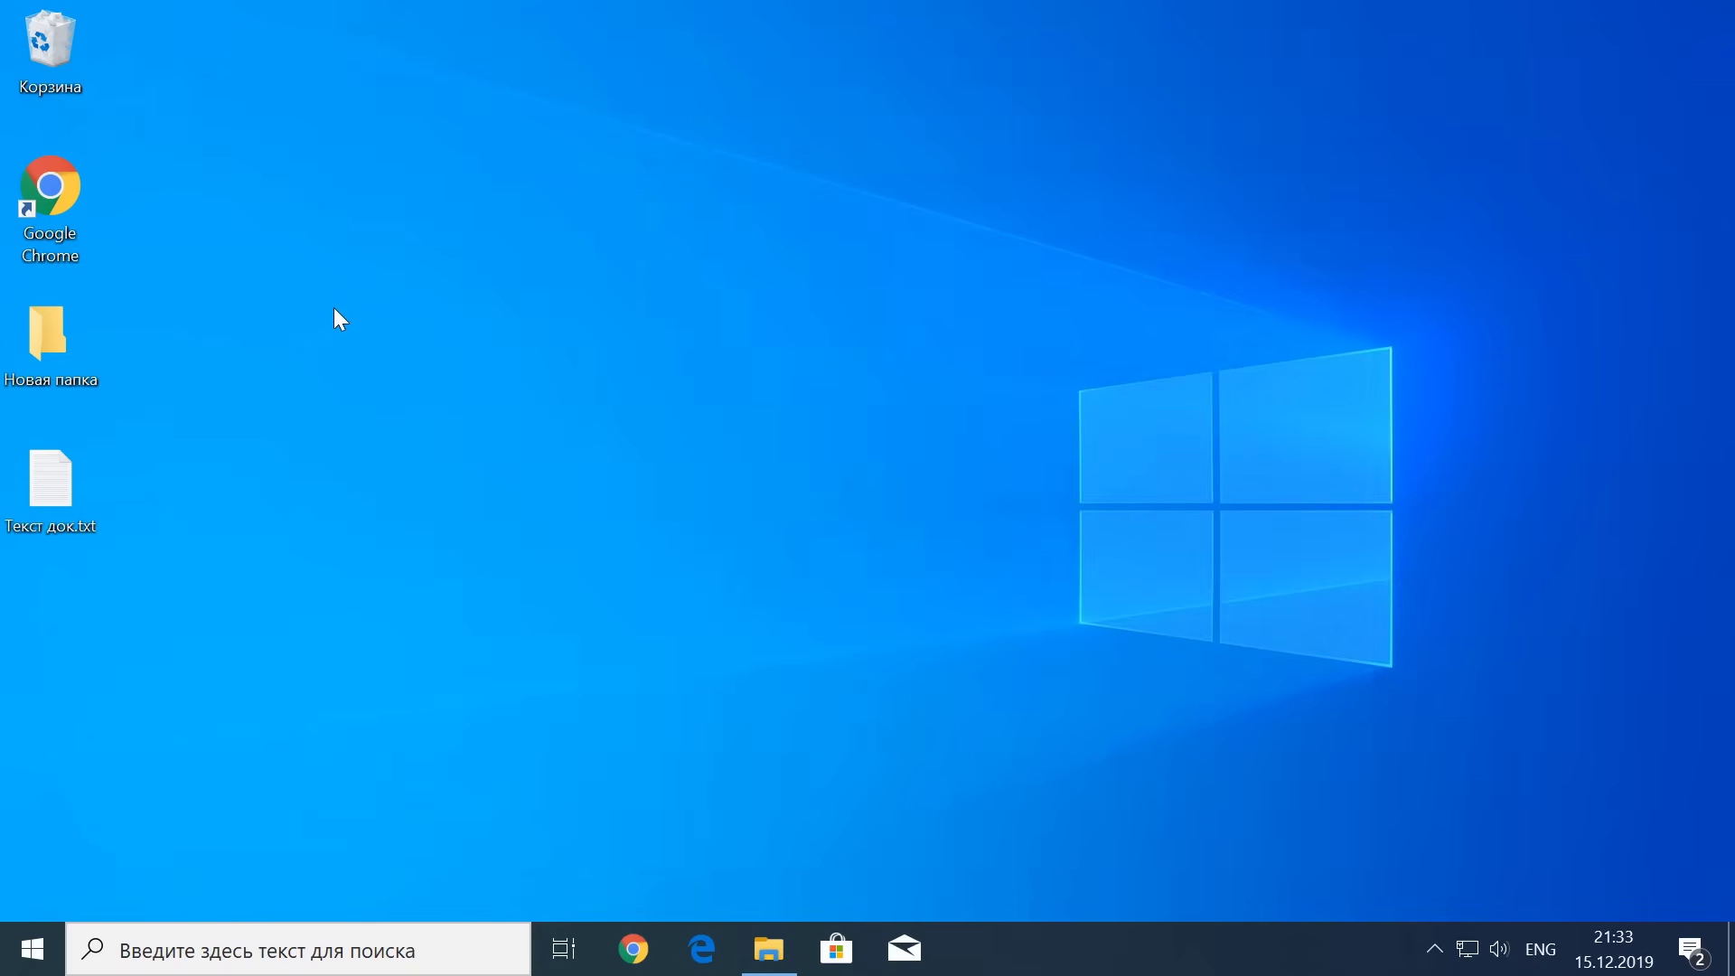
# Step: Test the new Restart Explorer entry by running it twice from the desktop's context menu
pyautogui.rightClick(370, 305)
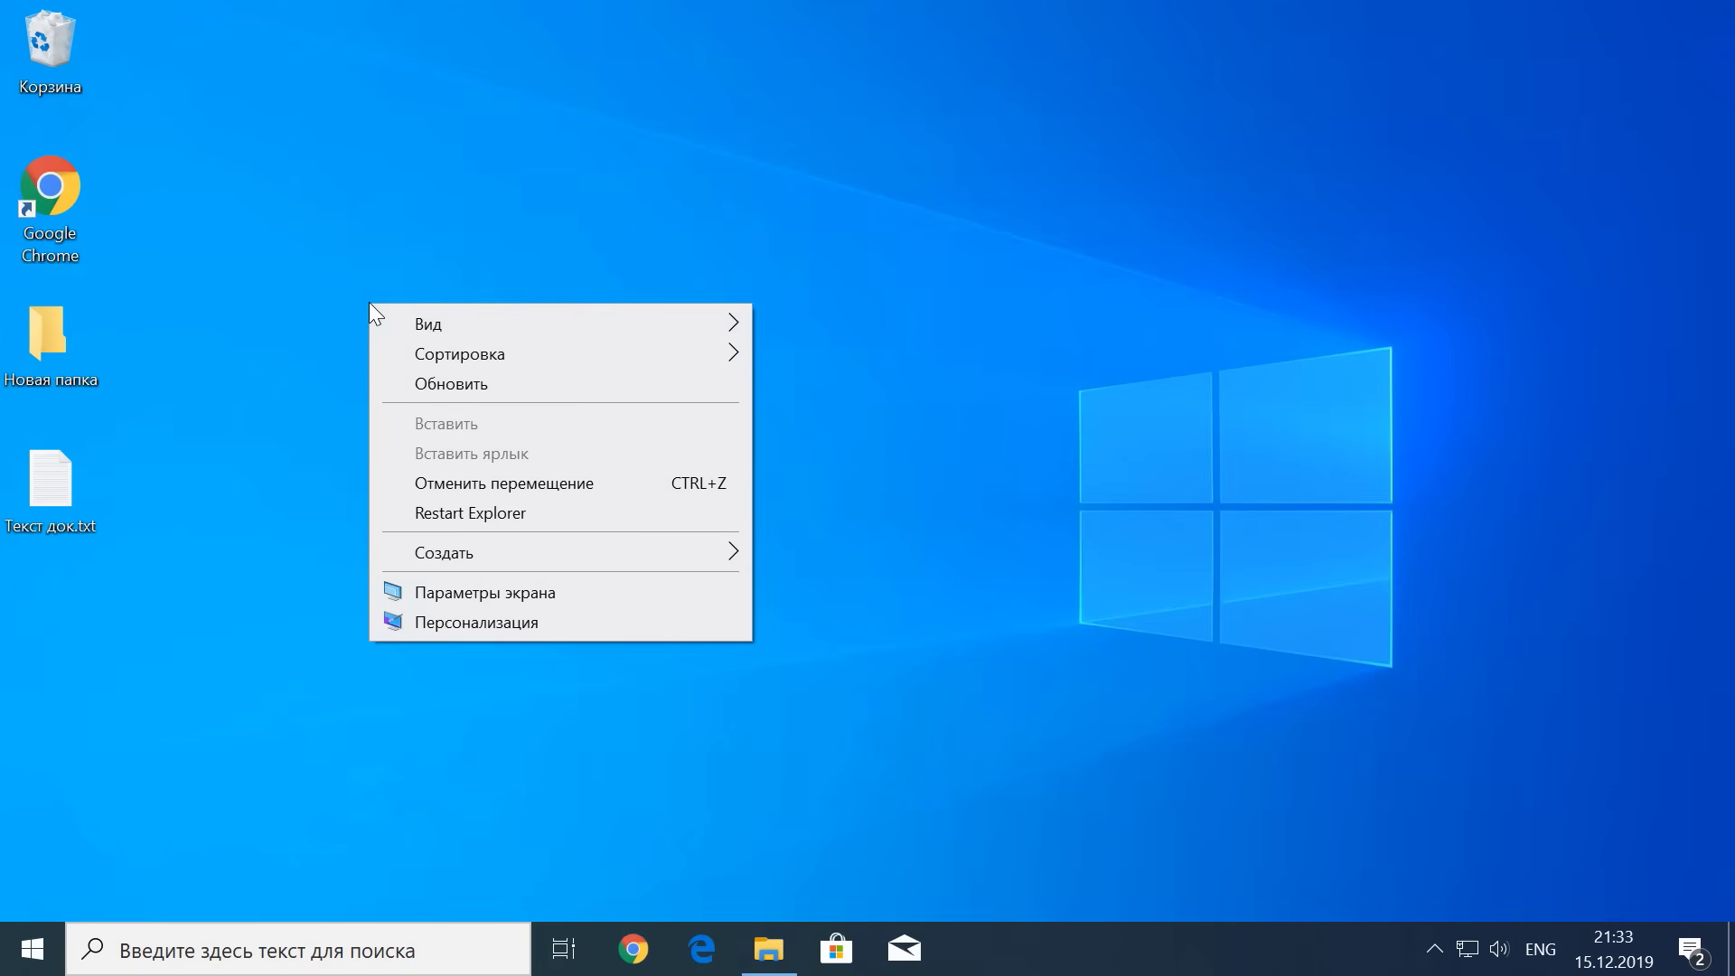
pyautogui.click(507, 514)
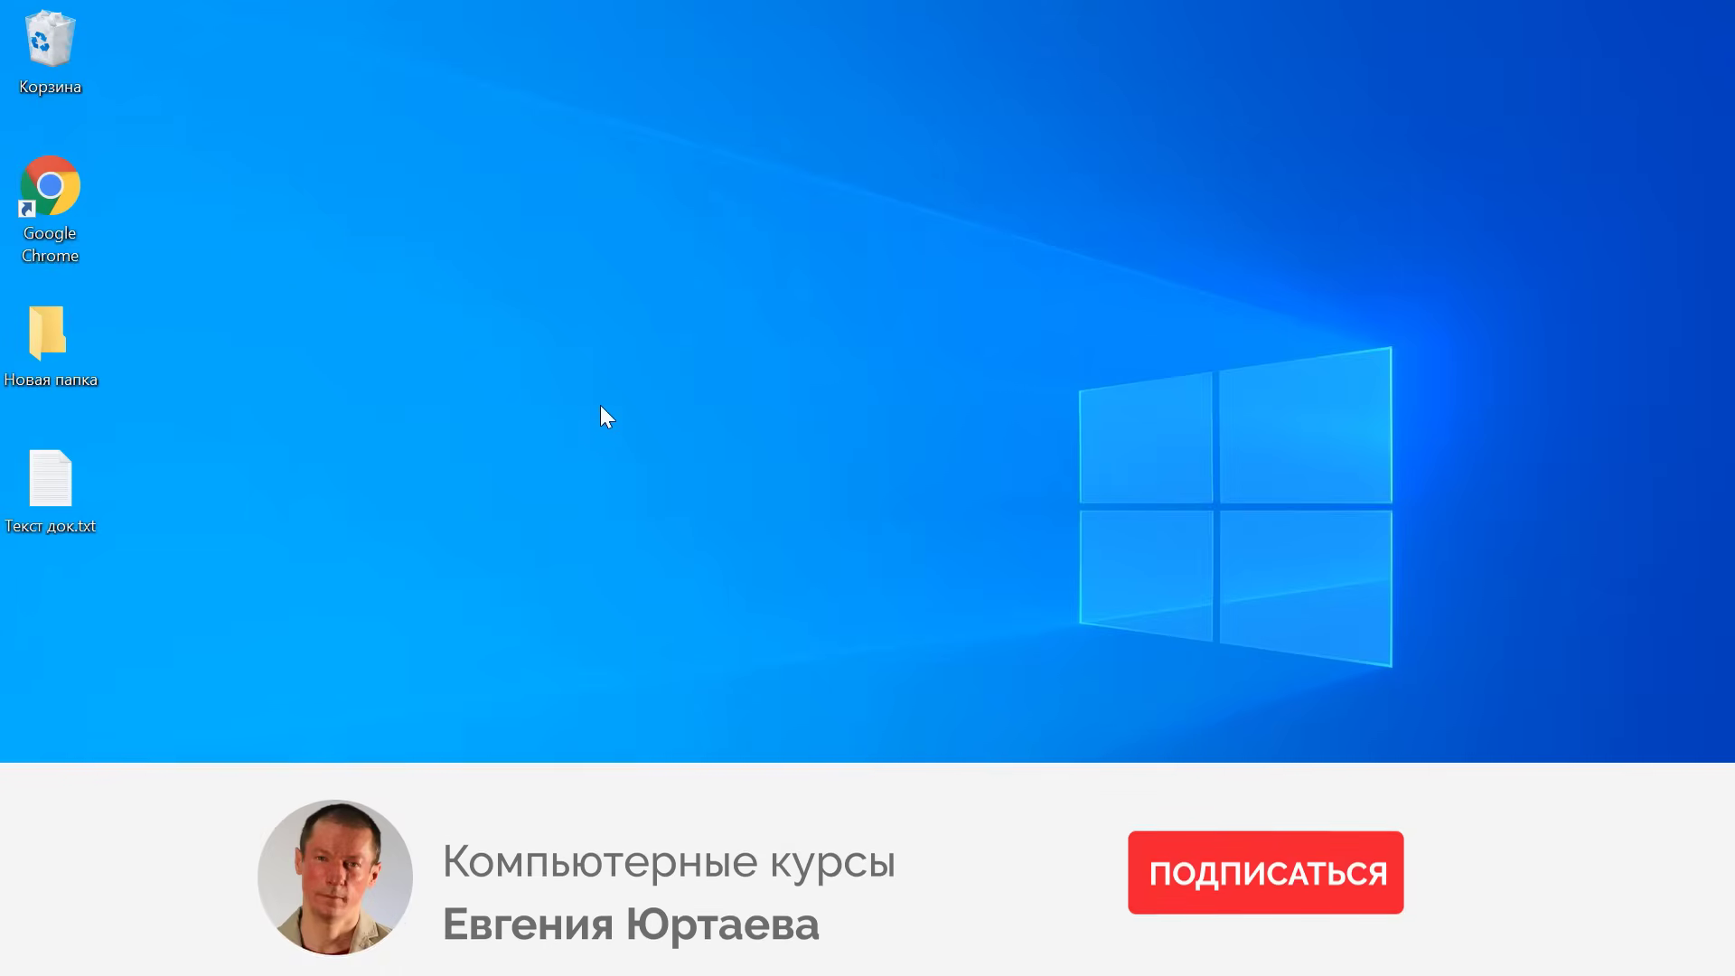
pyautogui.rightClick(601, 406)
pyautogui.click(697, 585)
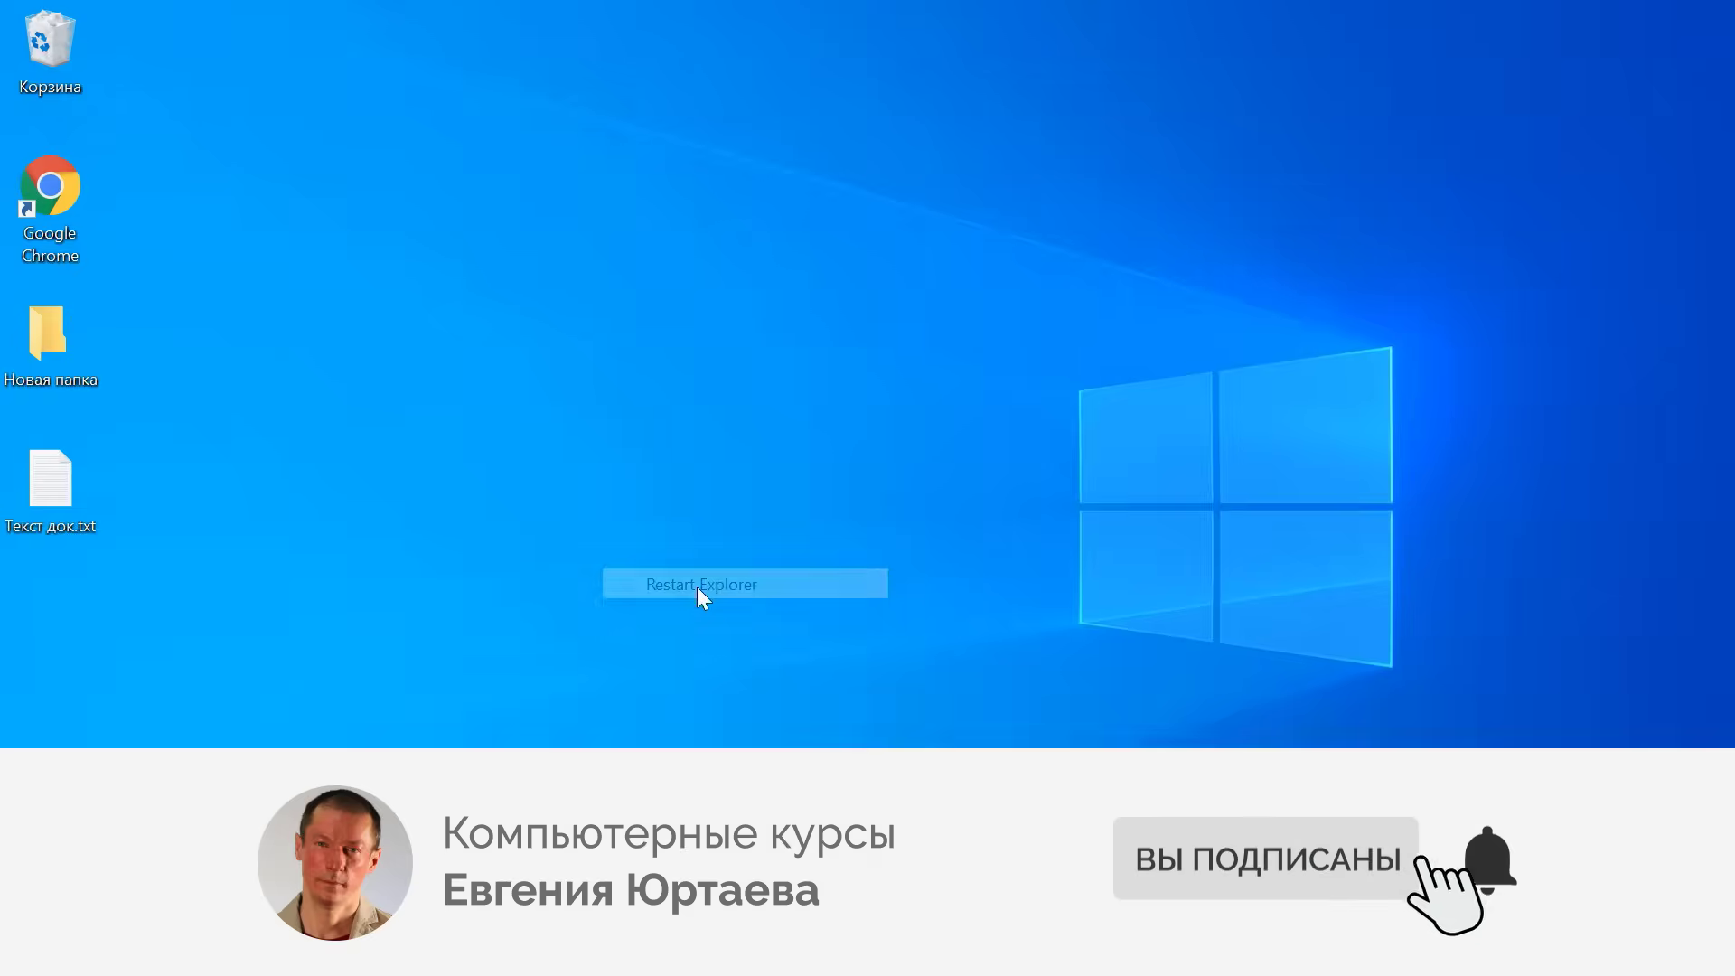